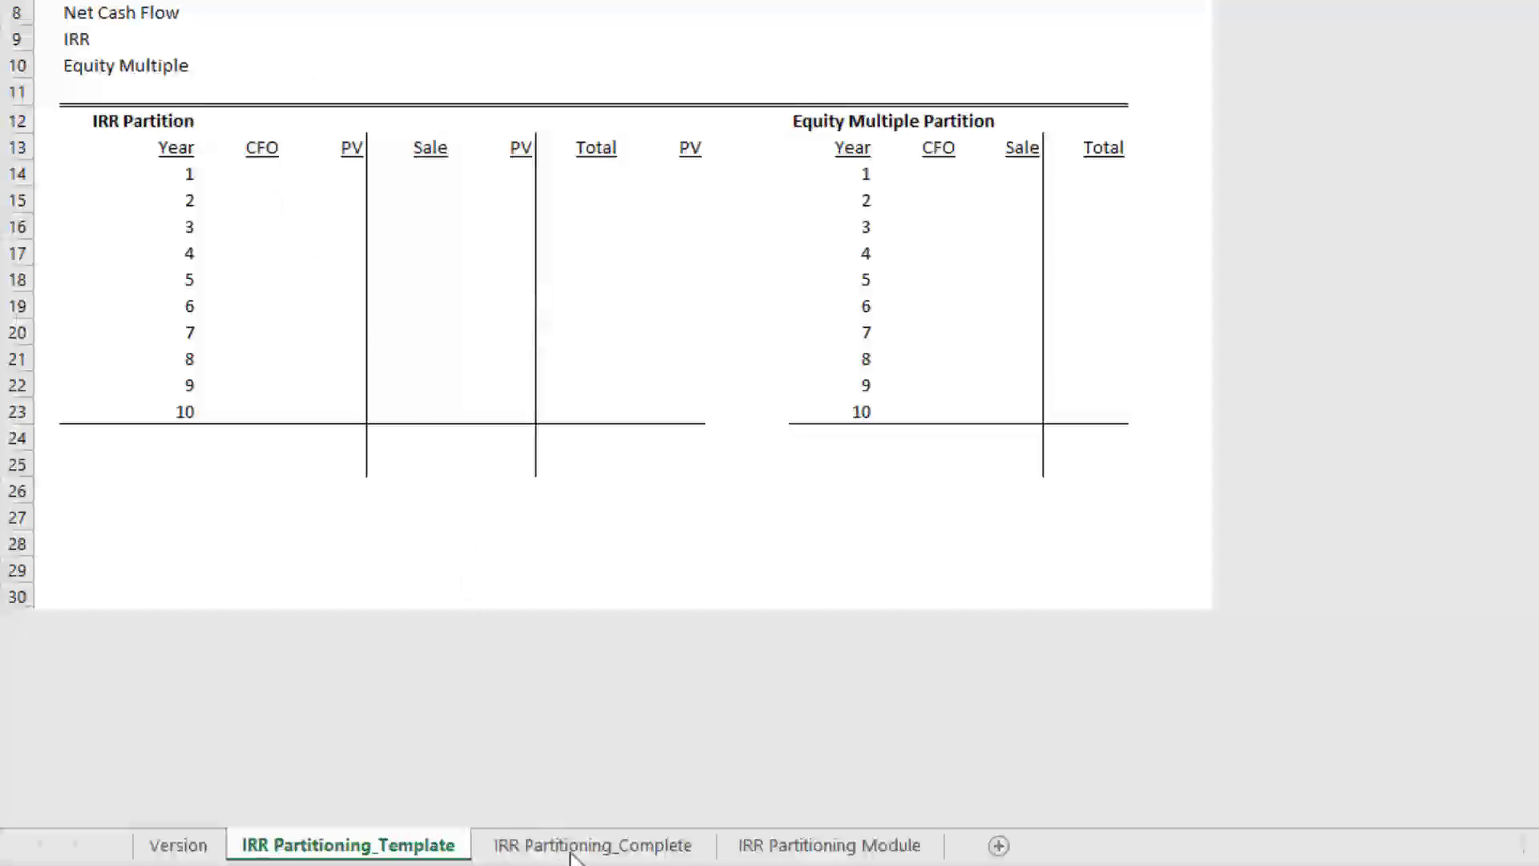
Step: Switch to the completed partition sheet and the IRR Partitioning Module sheet, returning to its top
click(598, 849)
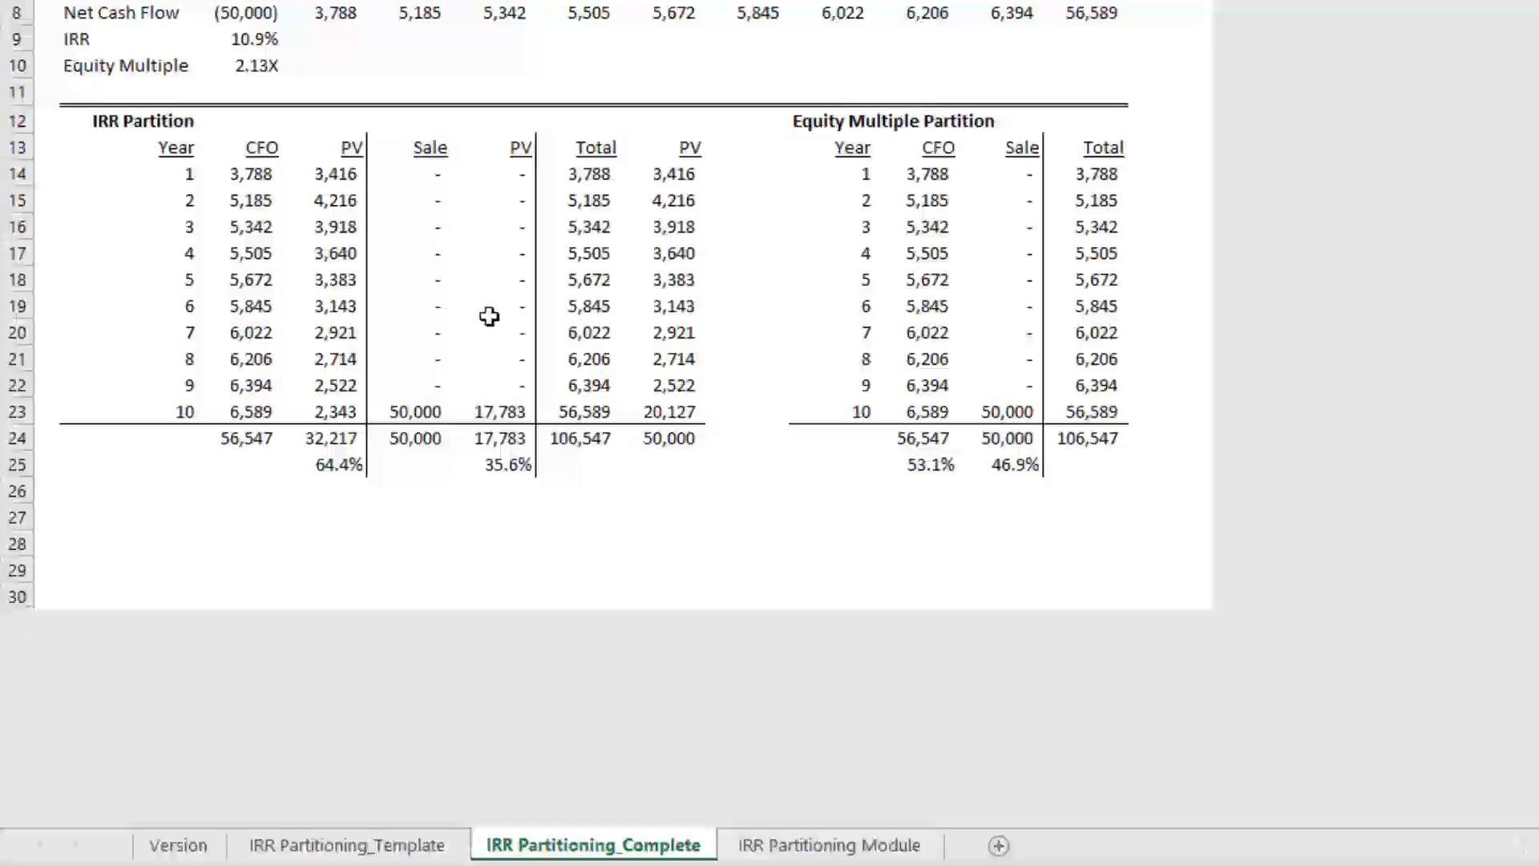
click(810, 850)
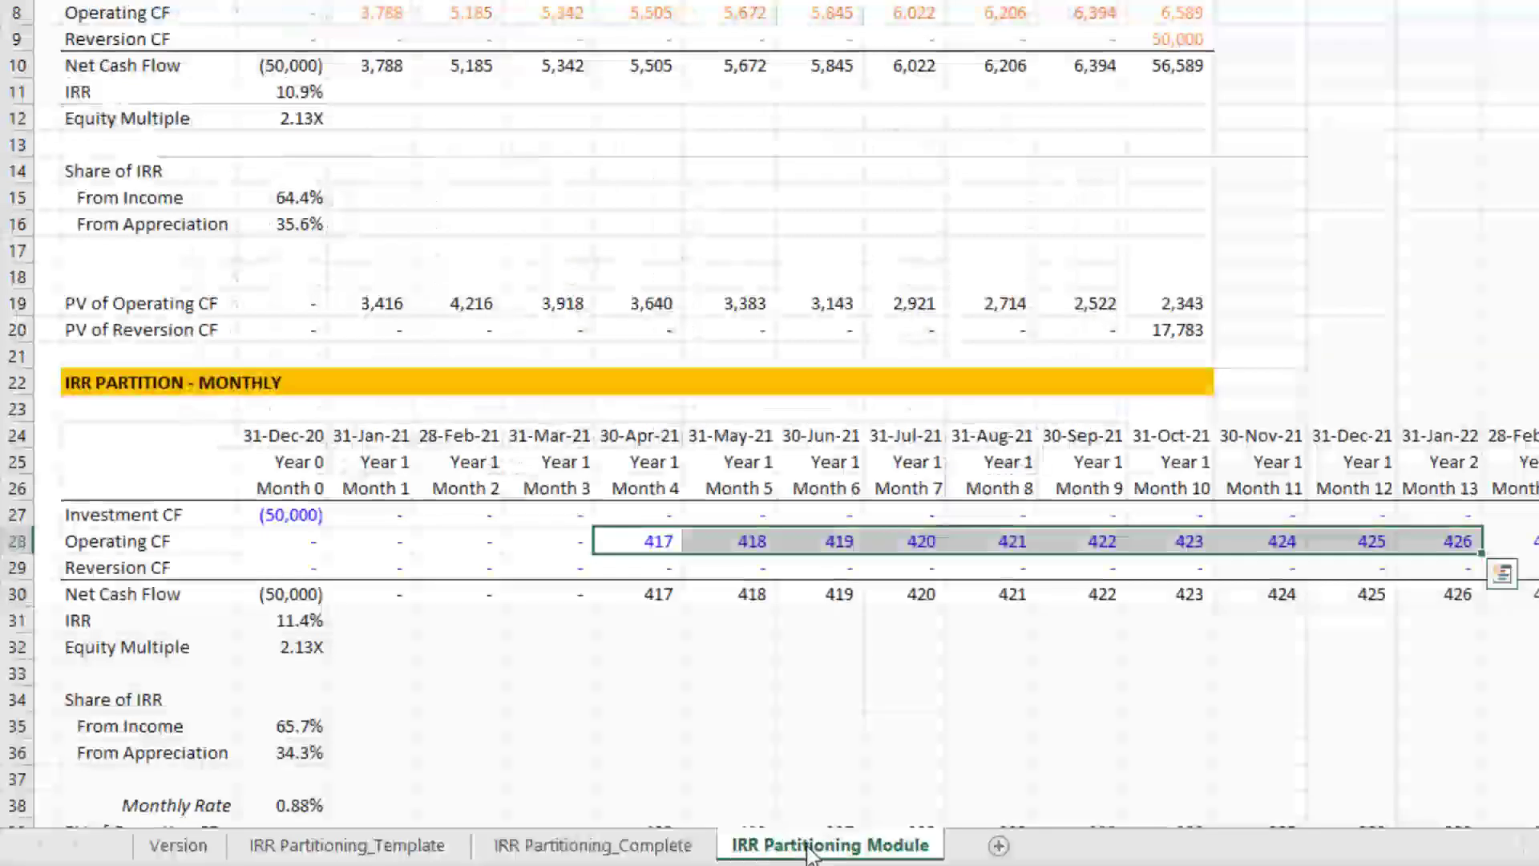
click(729, 345)
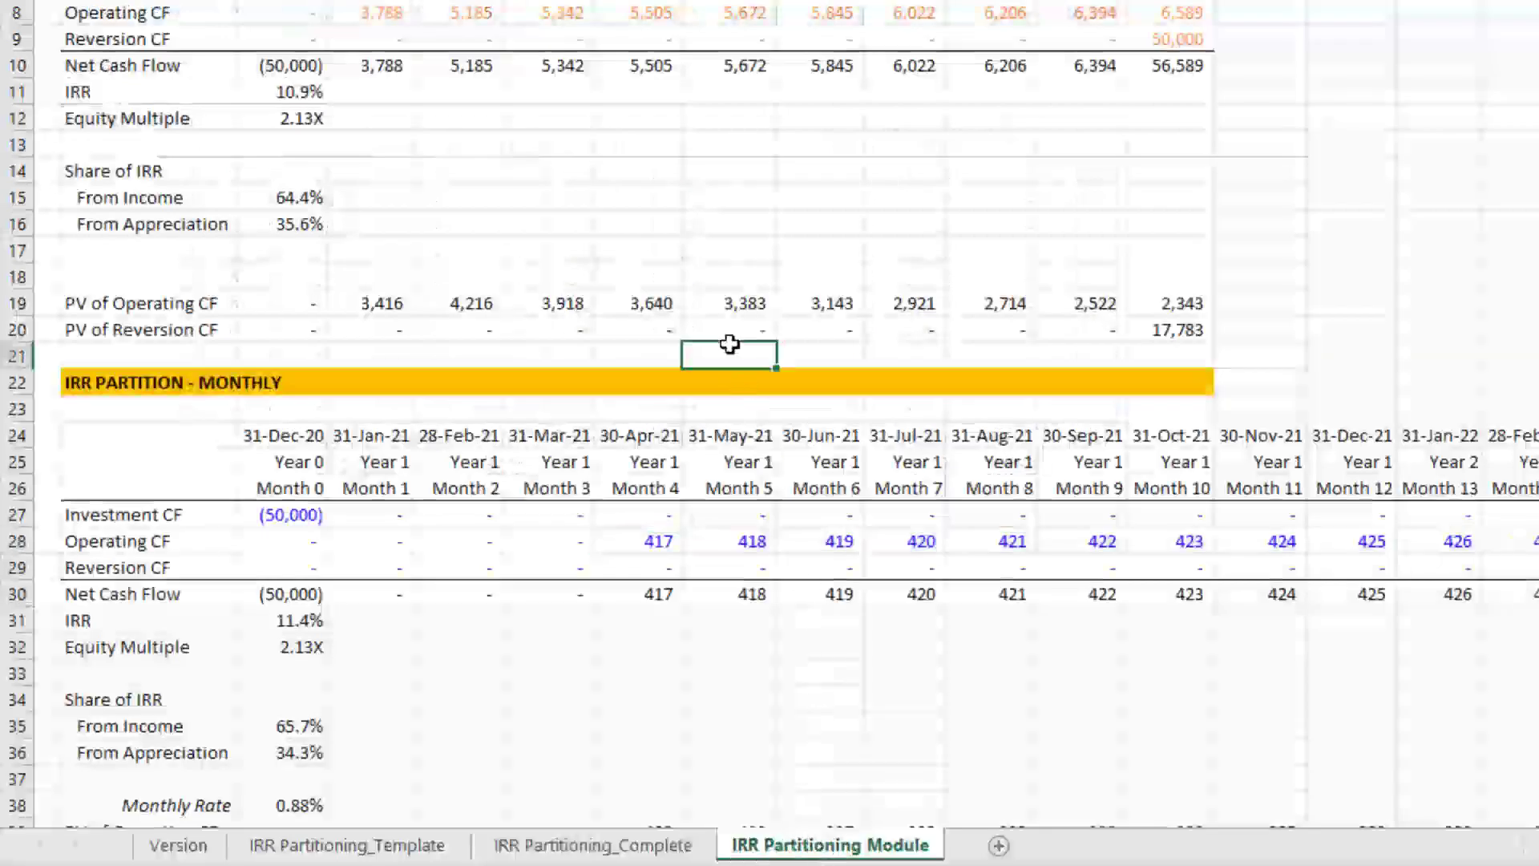
key(ctrl+Home)
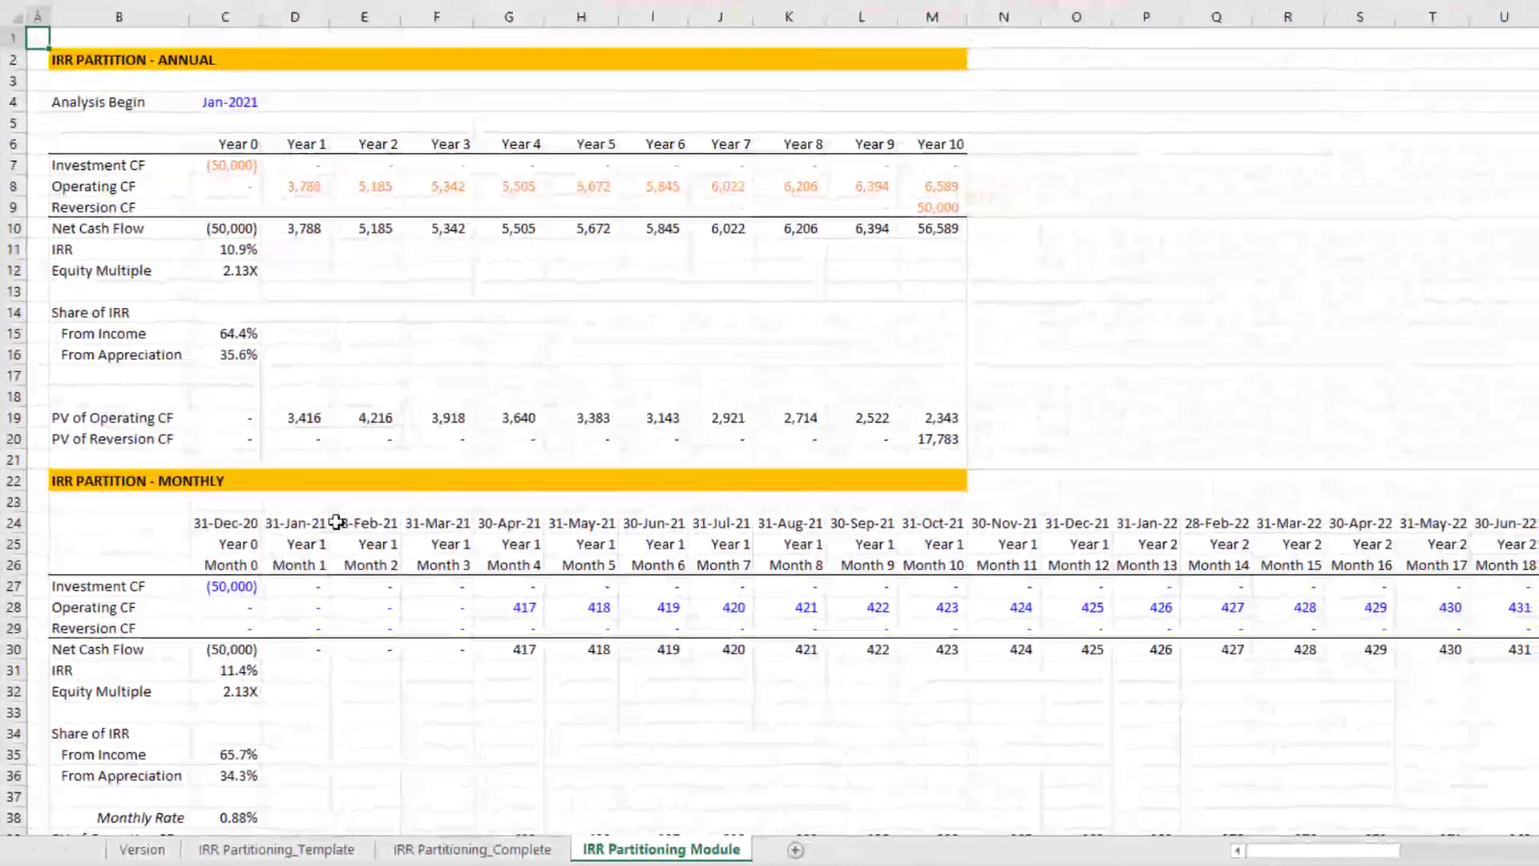
Step: Review the module's monthly operating cash flows, the 65.7% income share and Year 1 CF 3,788
scroll(333, 521, down, 3)
drag(248, 379, 292, 397)
drag(565, 439, 817, 436)
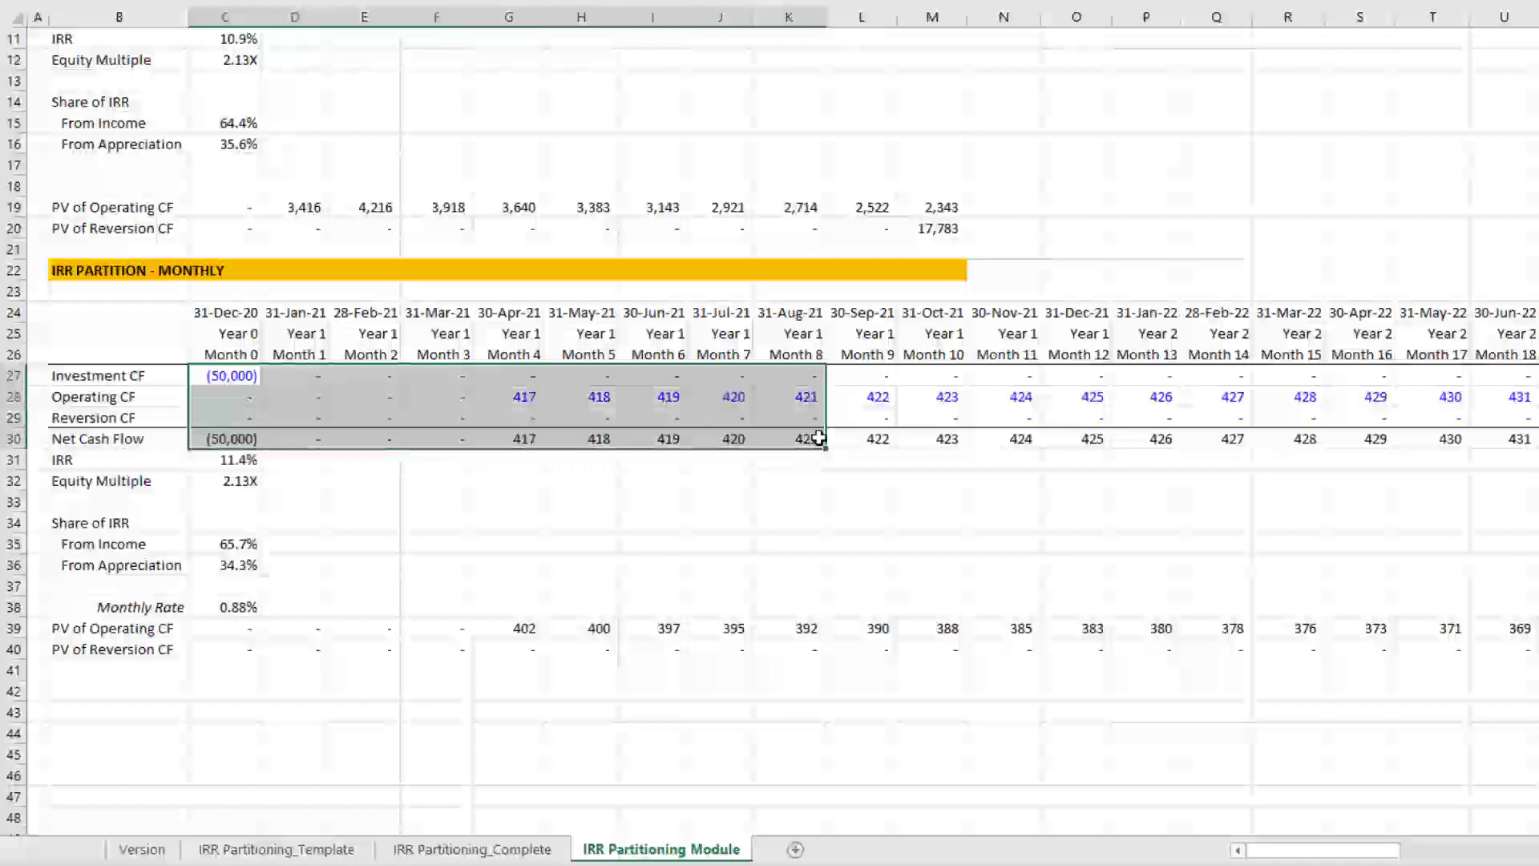
drag(521, 397, 622, 404)
click(641, 397)
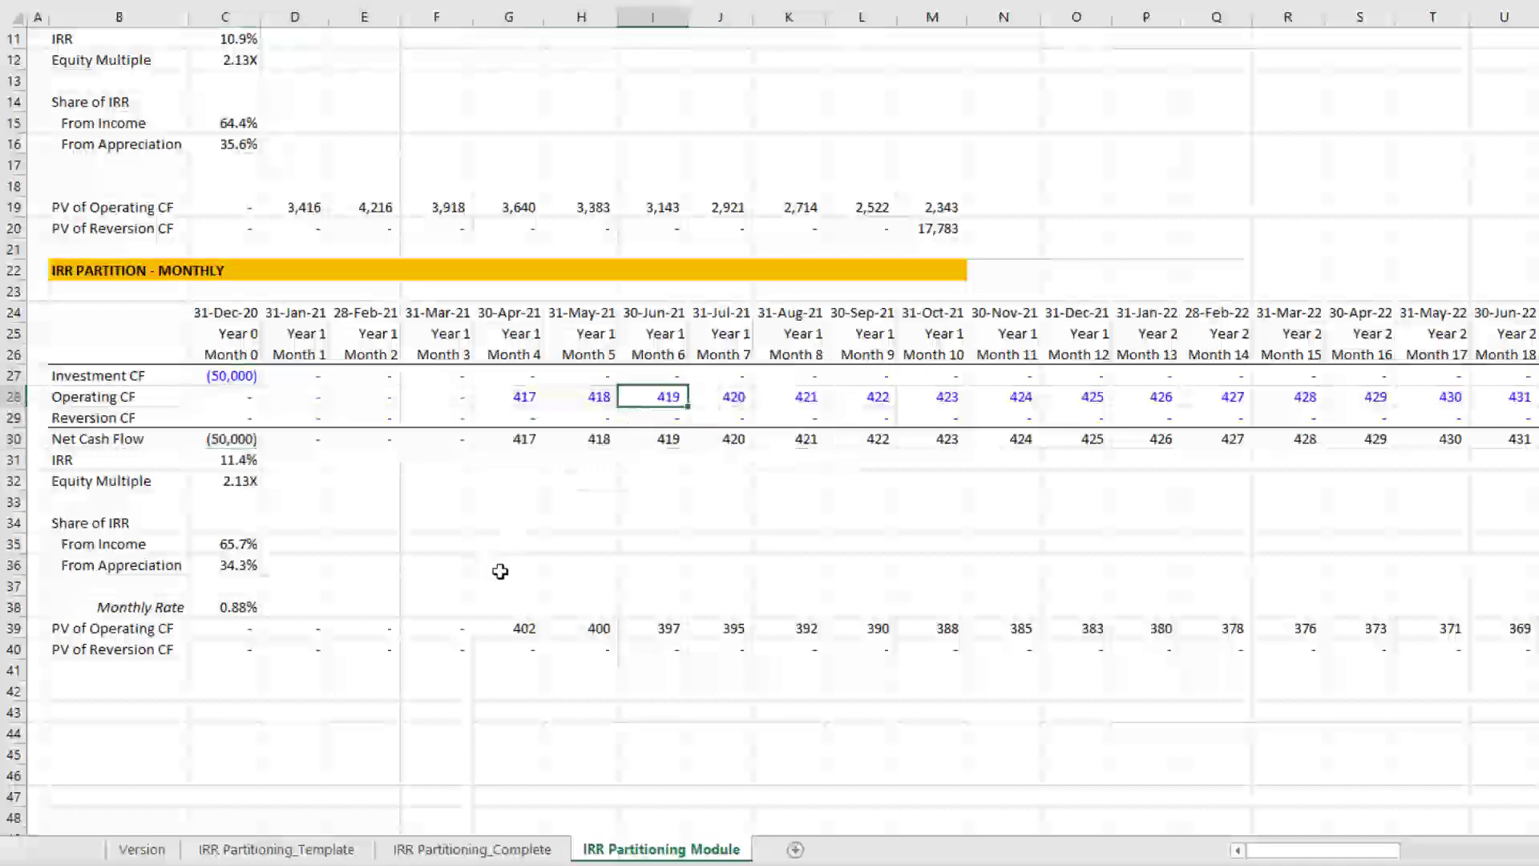
click(240, 545)
scroll(321, 613, up, 3)
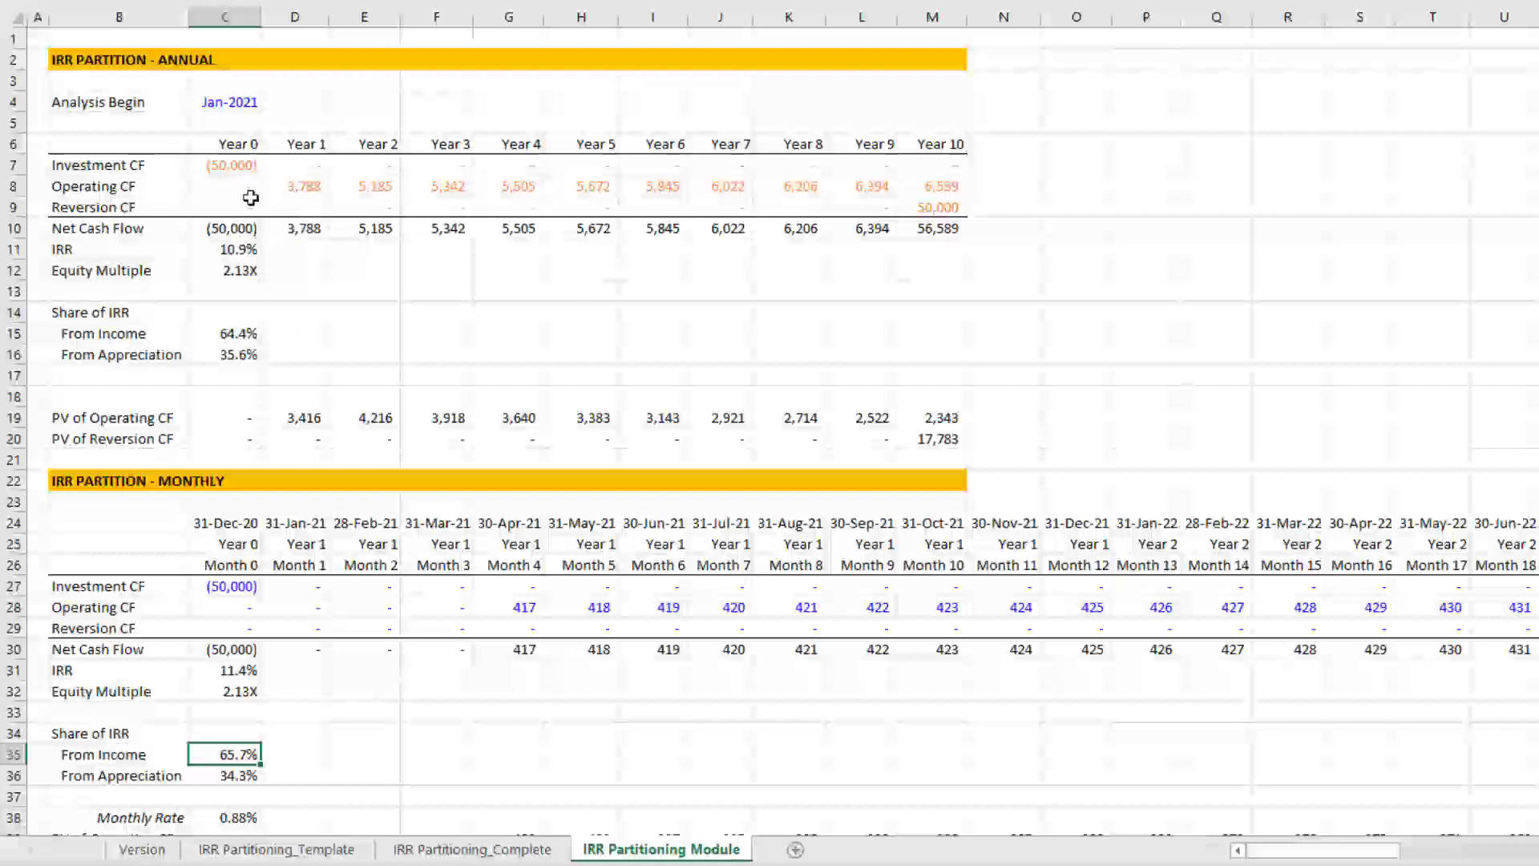
click(469, 607)
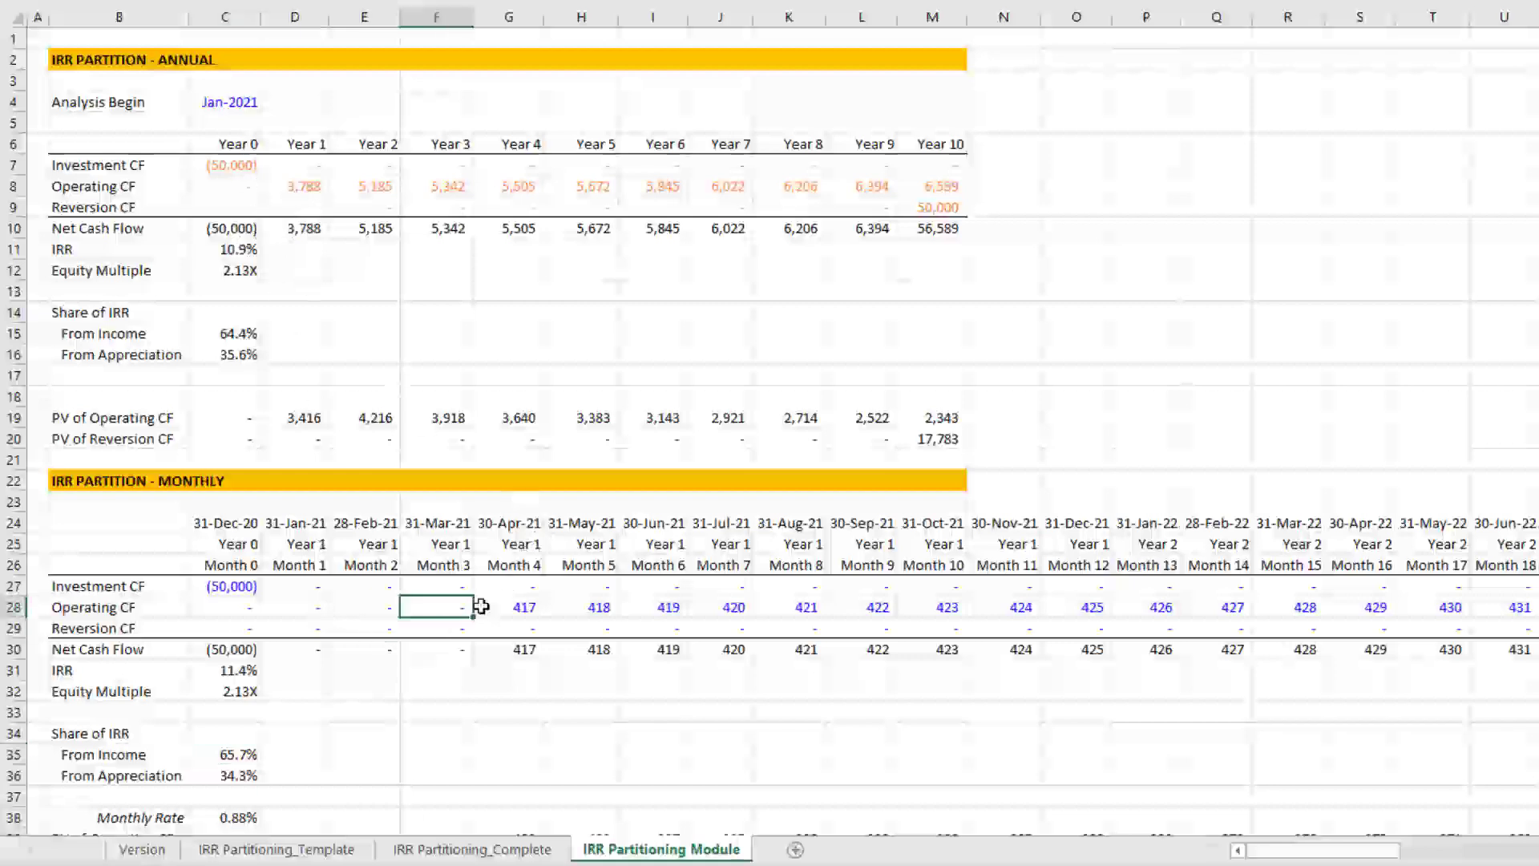
click(282, 186)
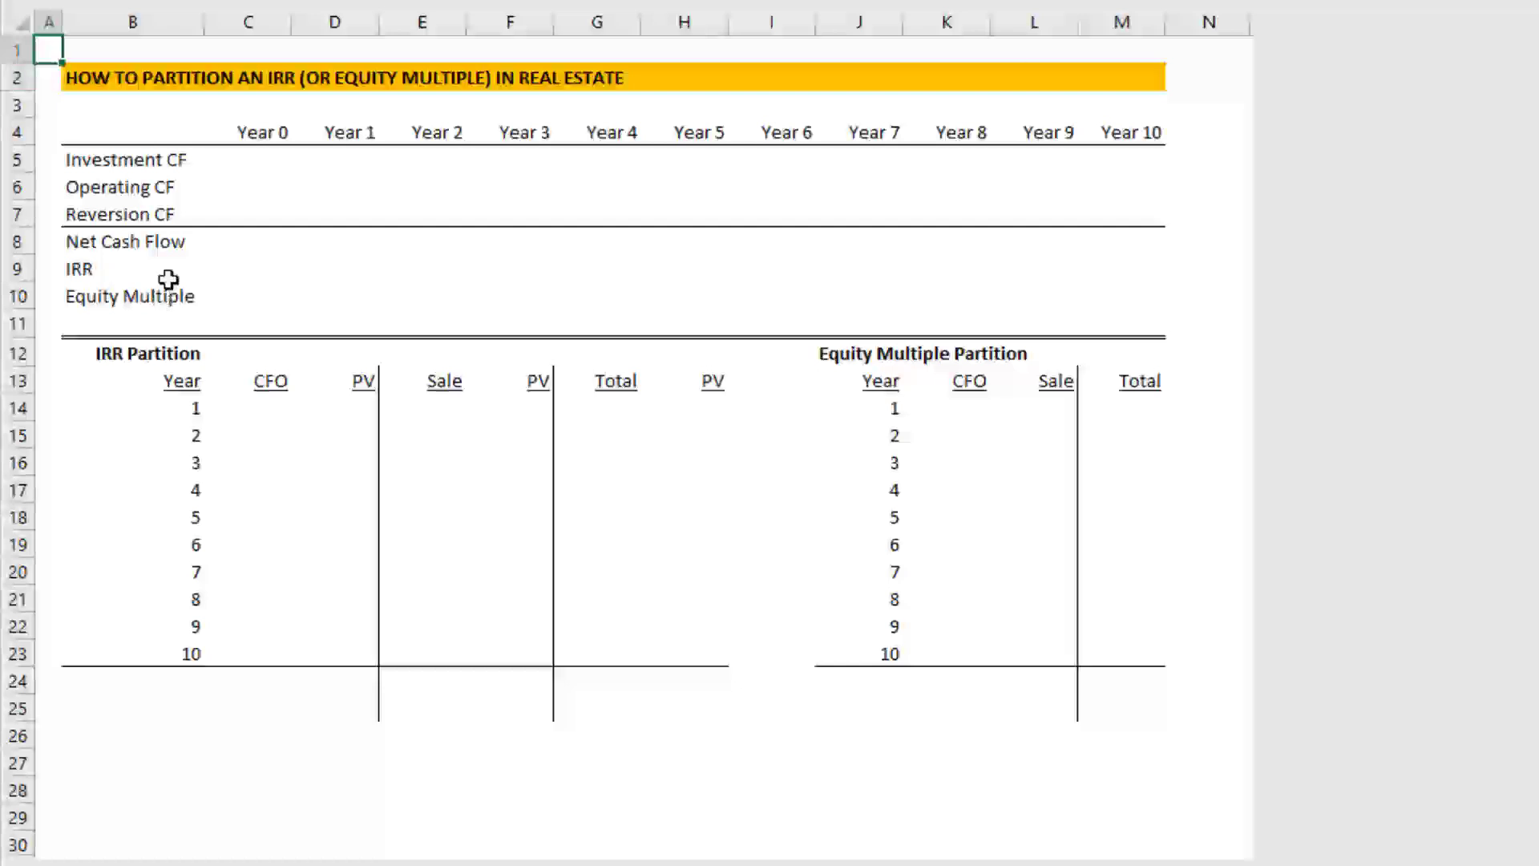
drag(279, 120, 1159, 119)
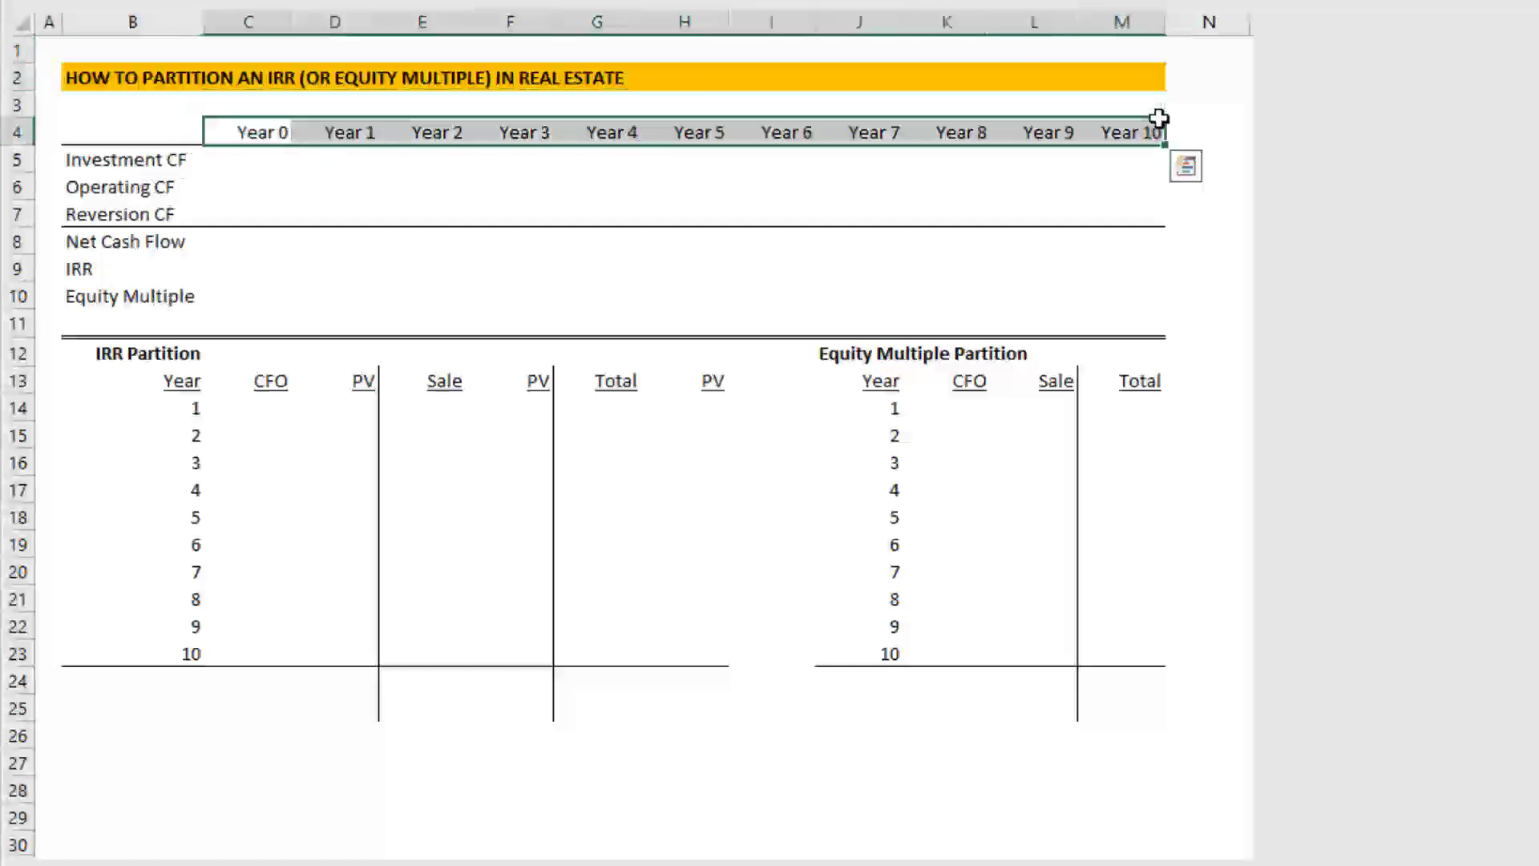
drag(137, 159, 128, 295)
click(131, 158)
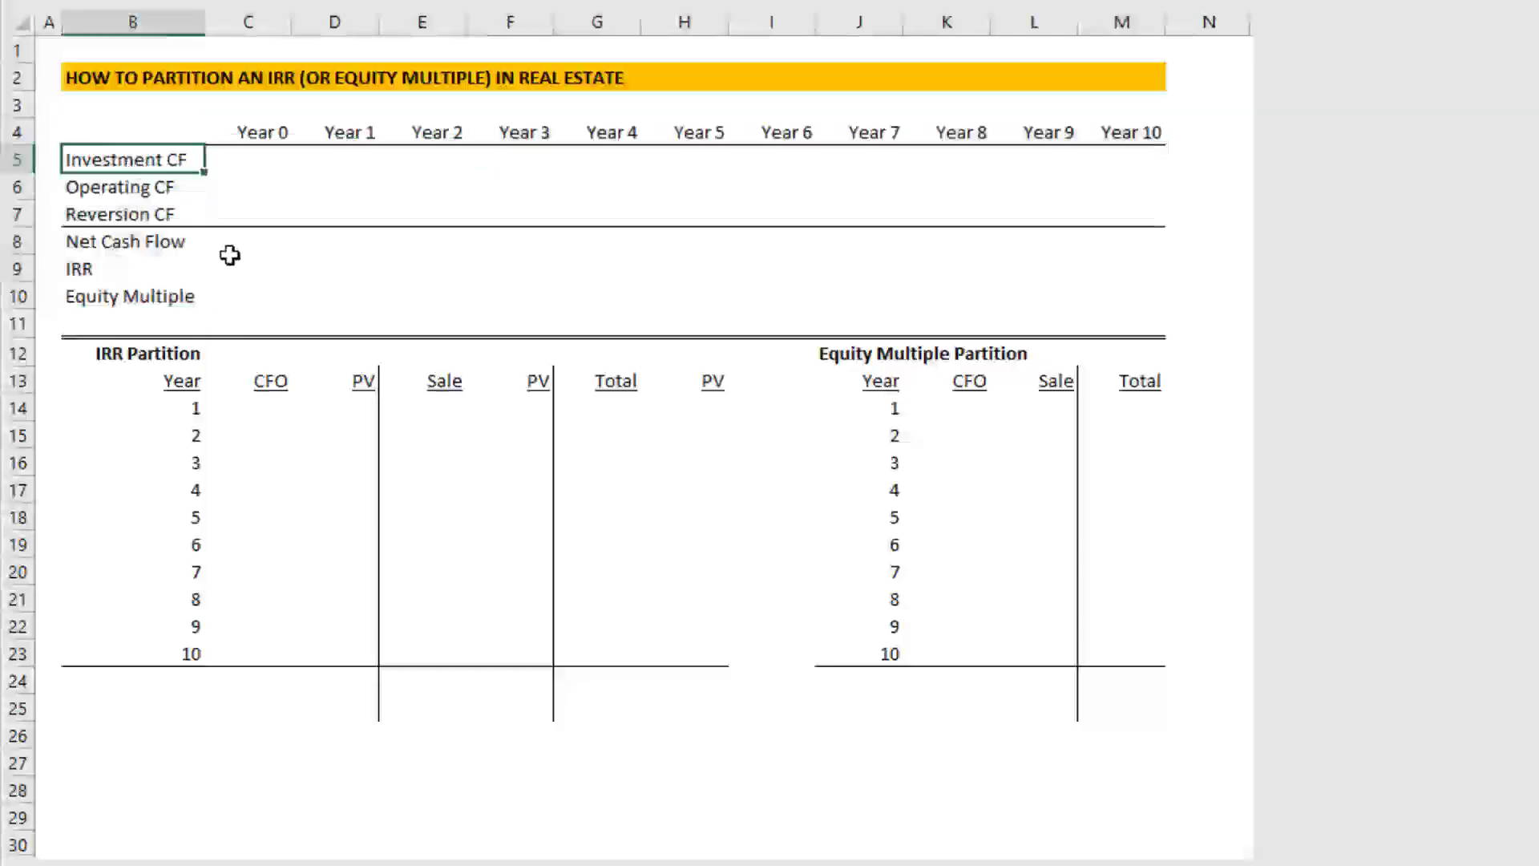
key(Down)
key(Down)
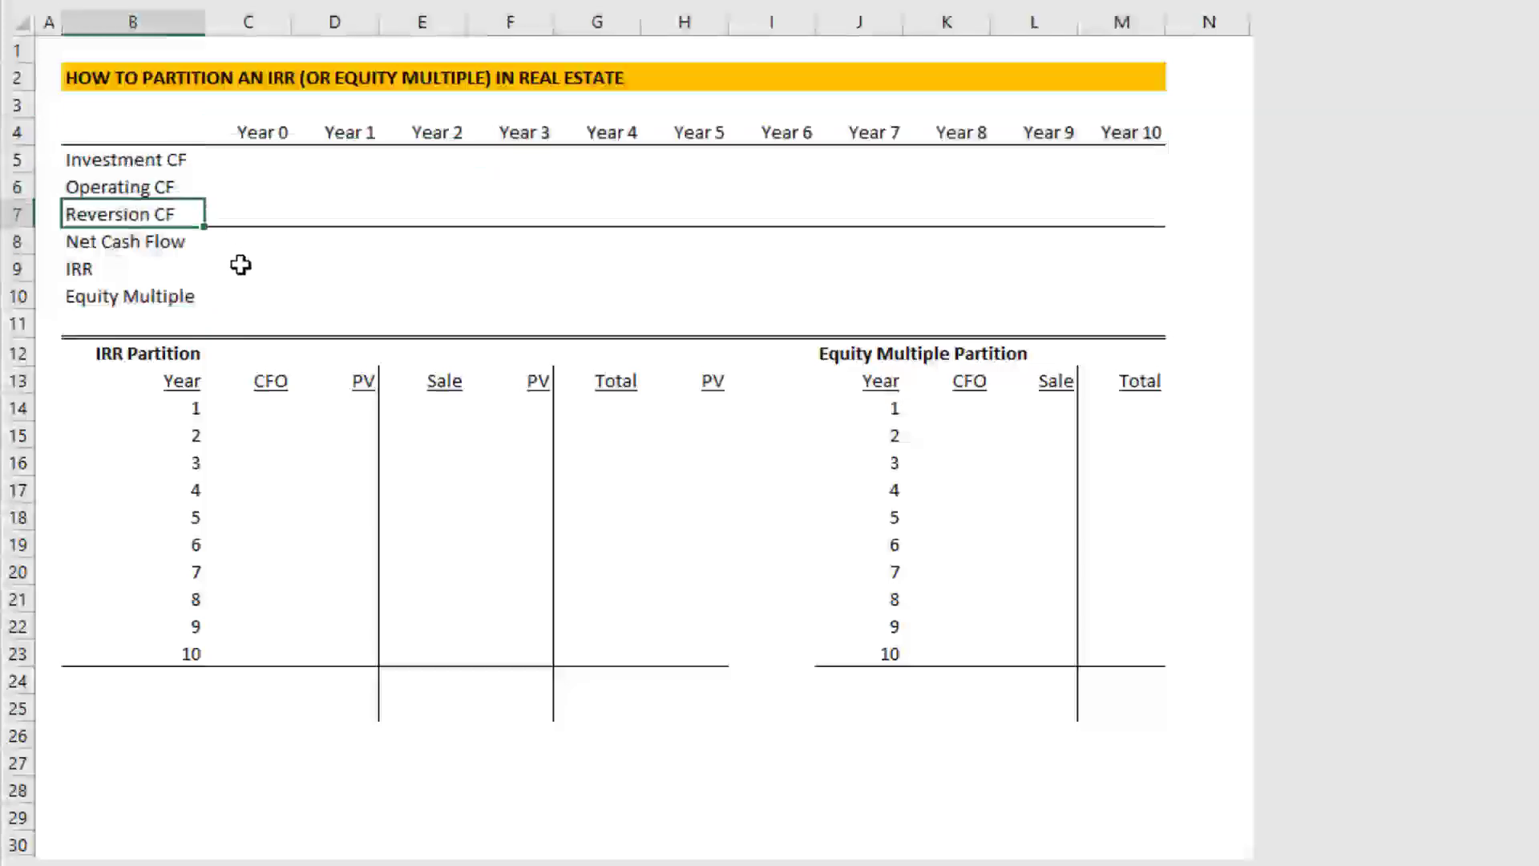
key(Down)
key(Right)
key(Left)
key(Down)
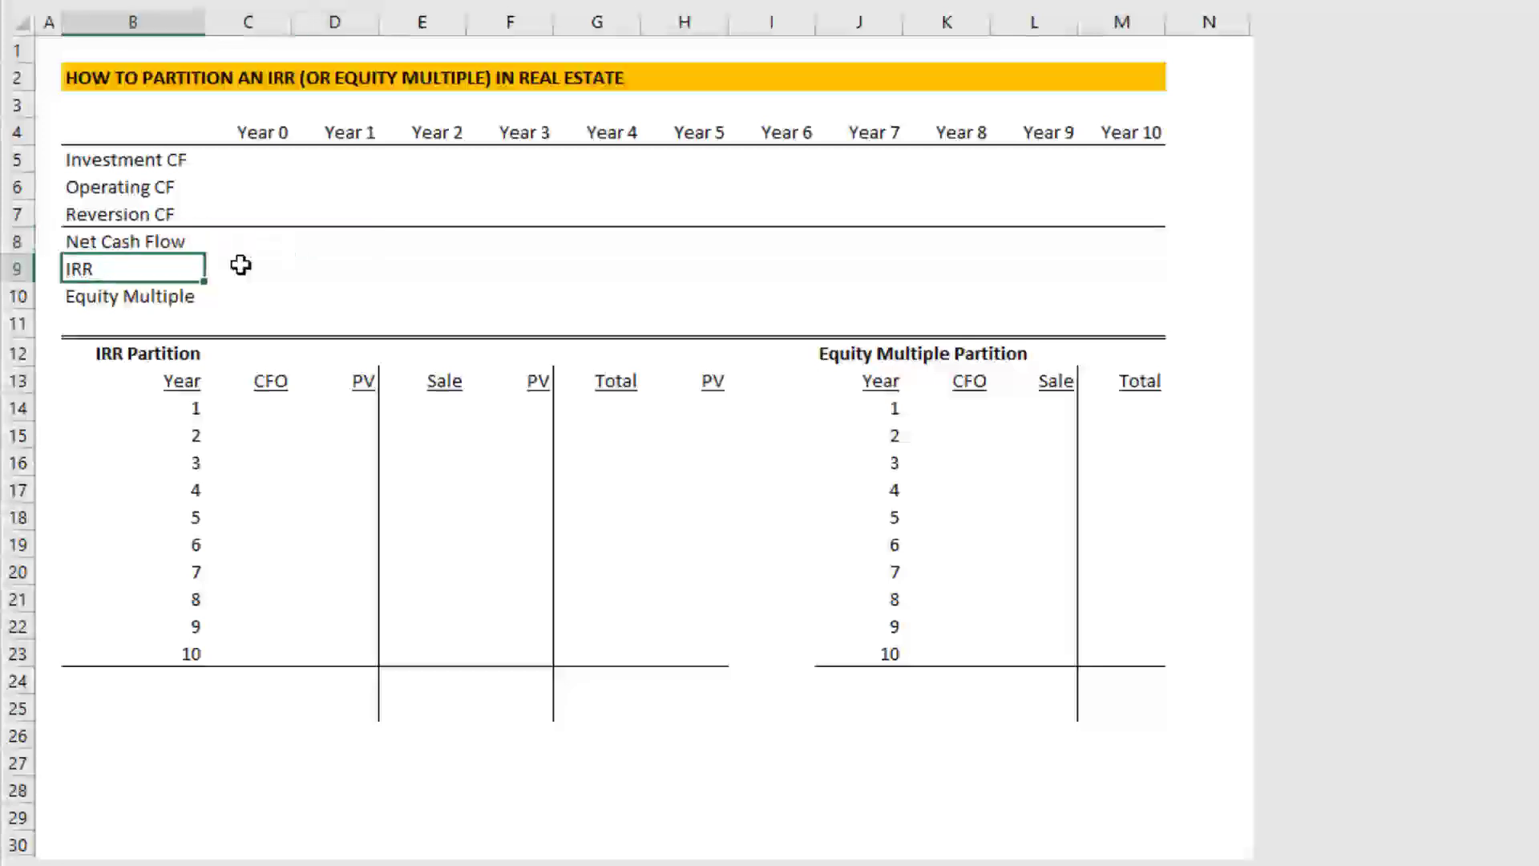
key(Right)
key(Down)
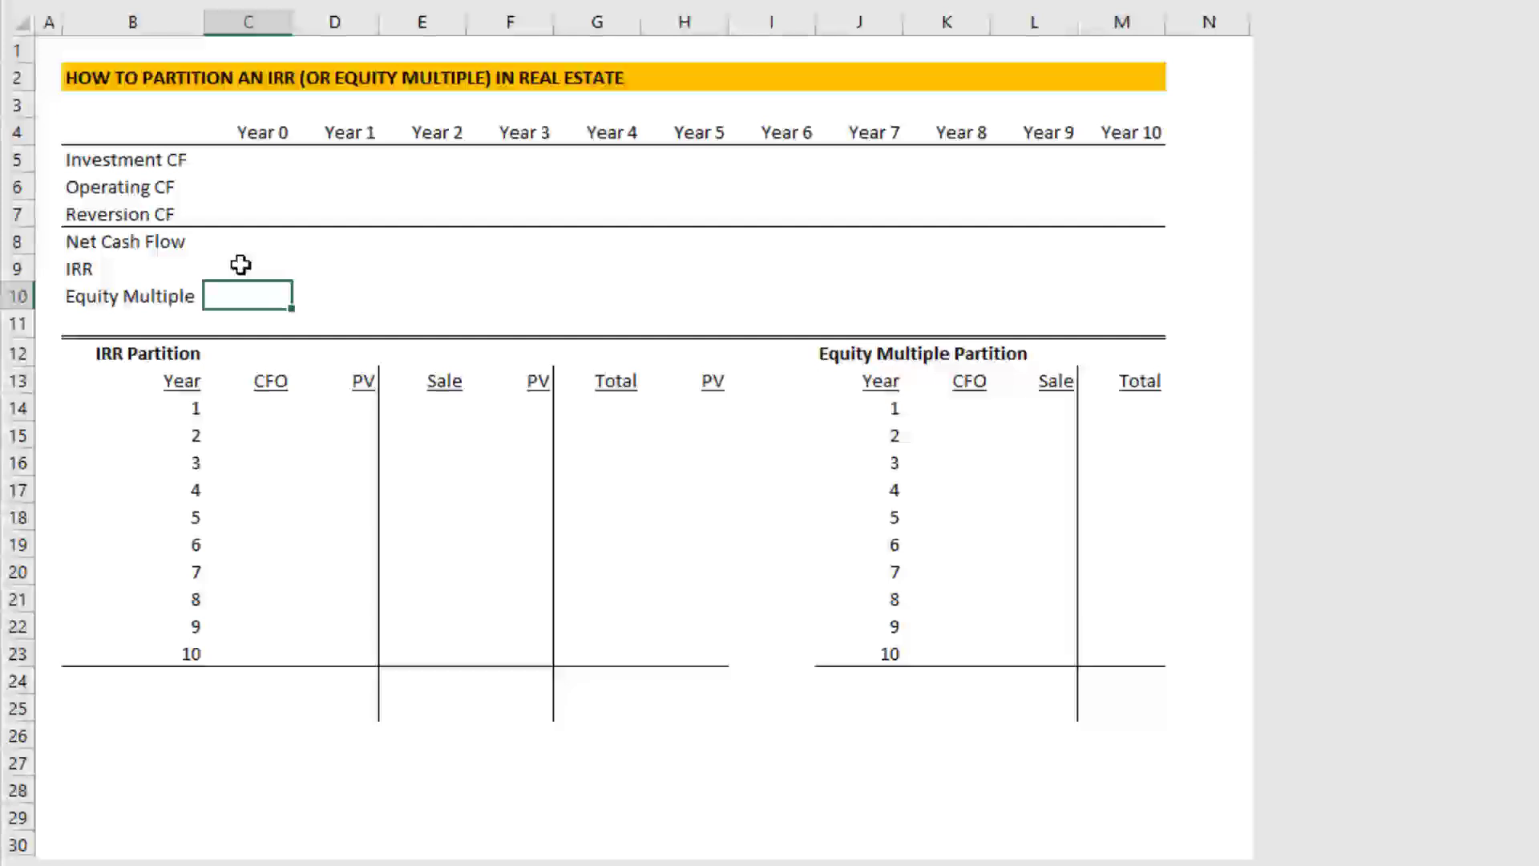
key(Down)
key(Down)
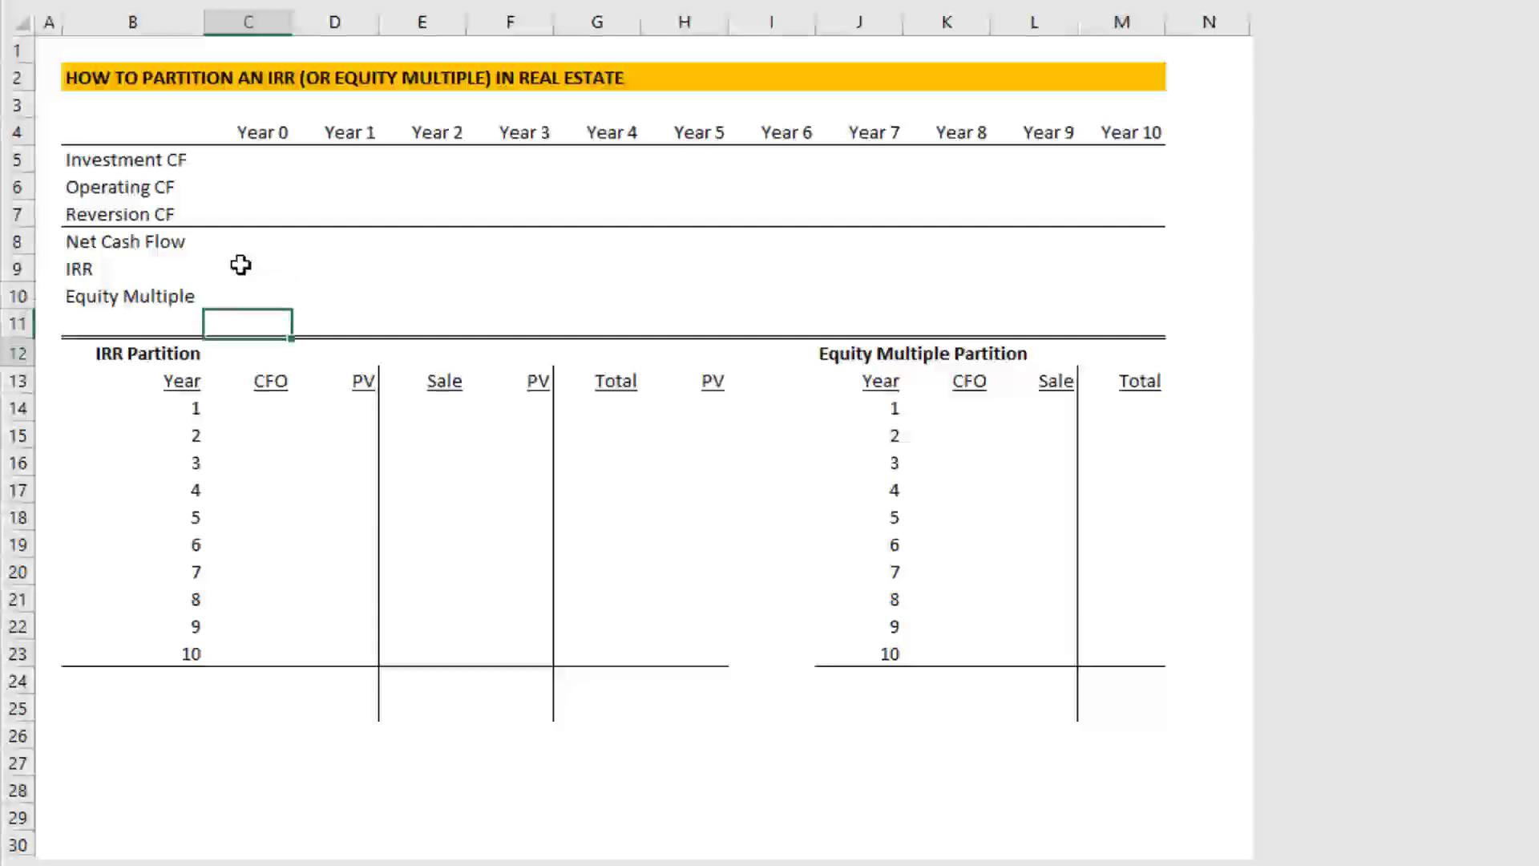
key(Left)
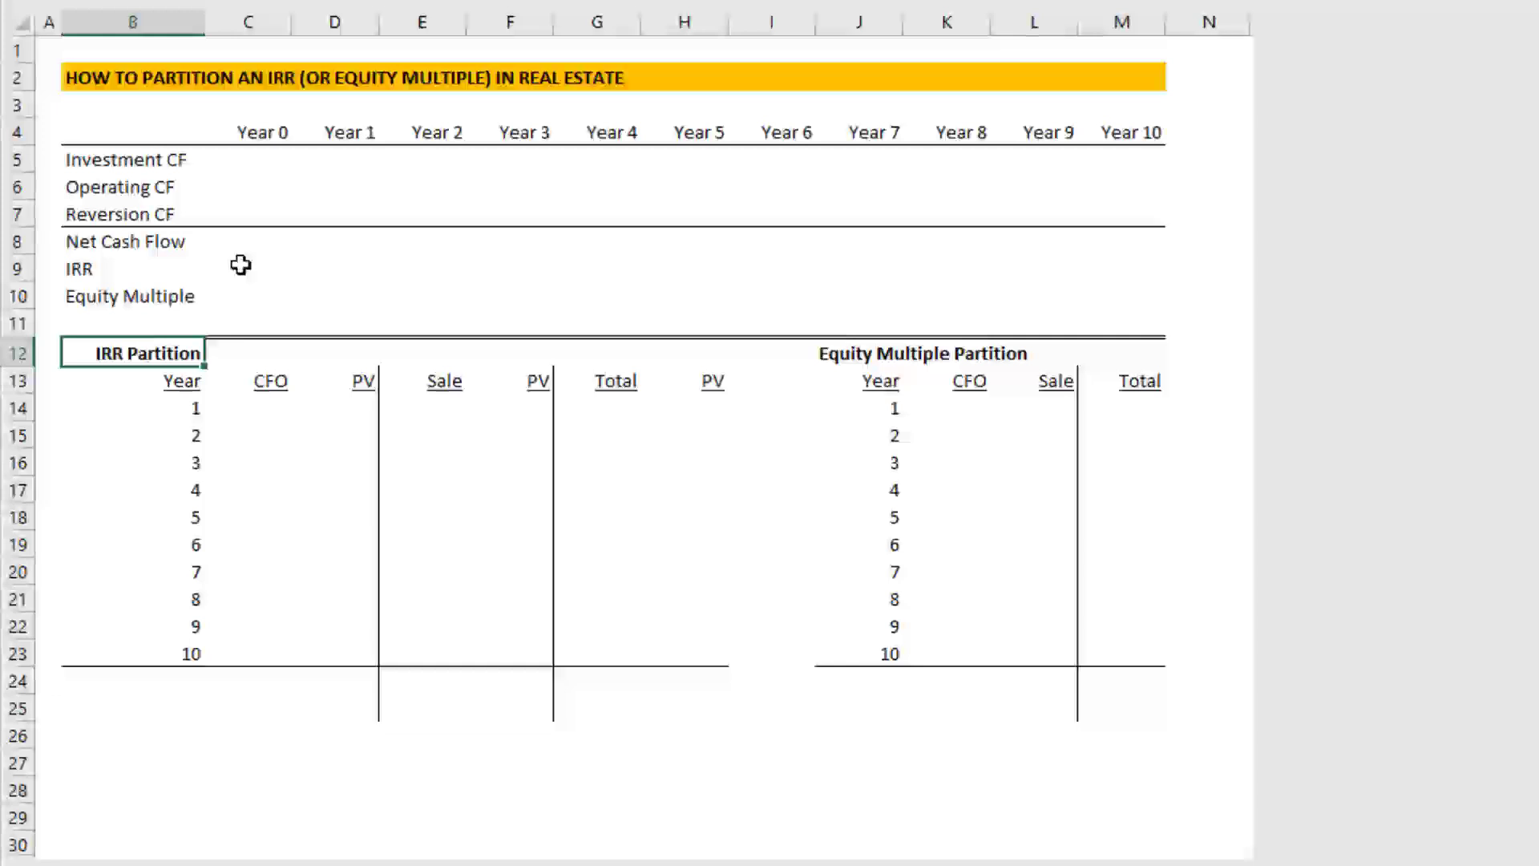
key(Right)
key(Right)
key(Right)
key(Right)
key(Right)
key(Right)
key(Right)
key(Right)
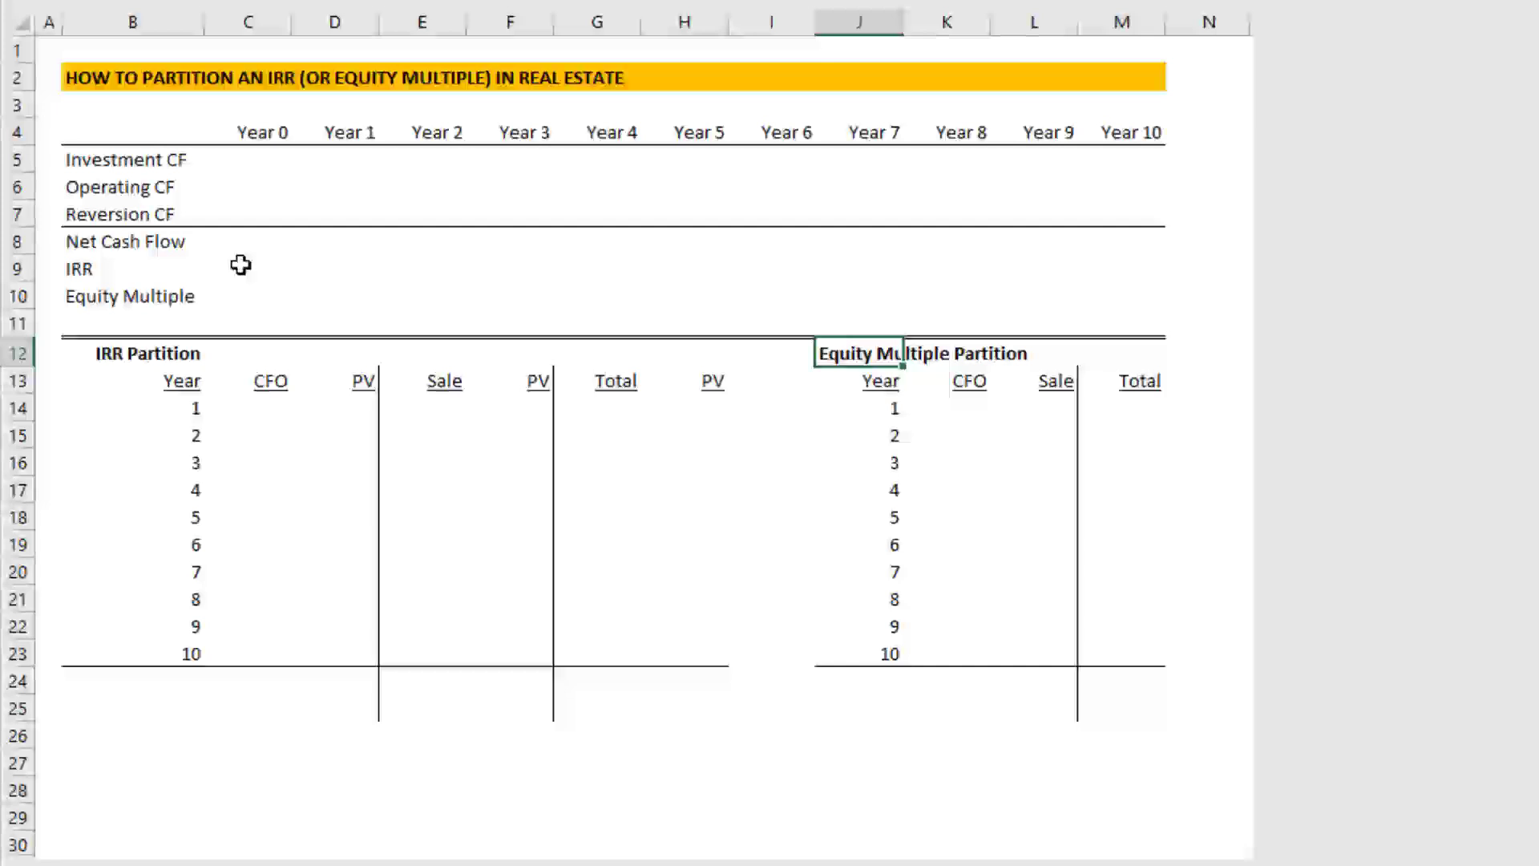
key(Right)
key(Left)
key(Right)
key(Left)
key(Left)
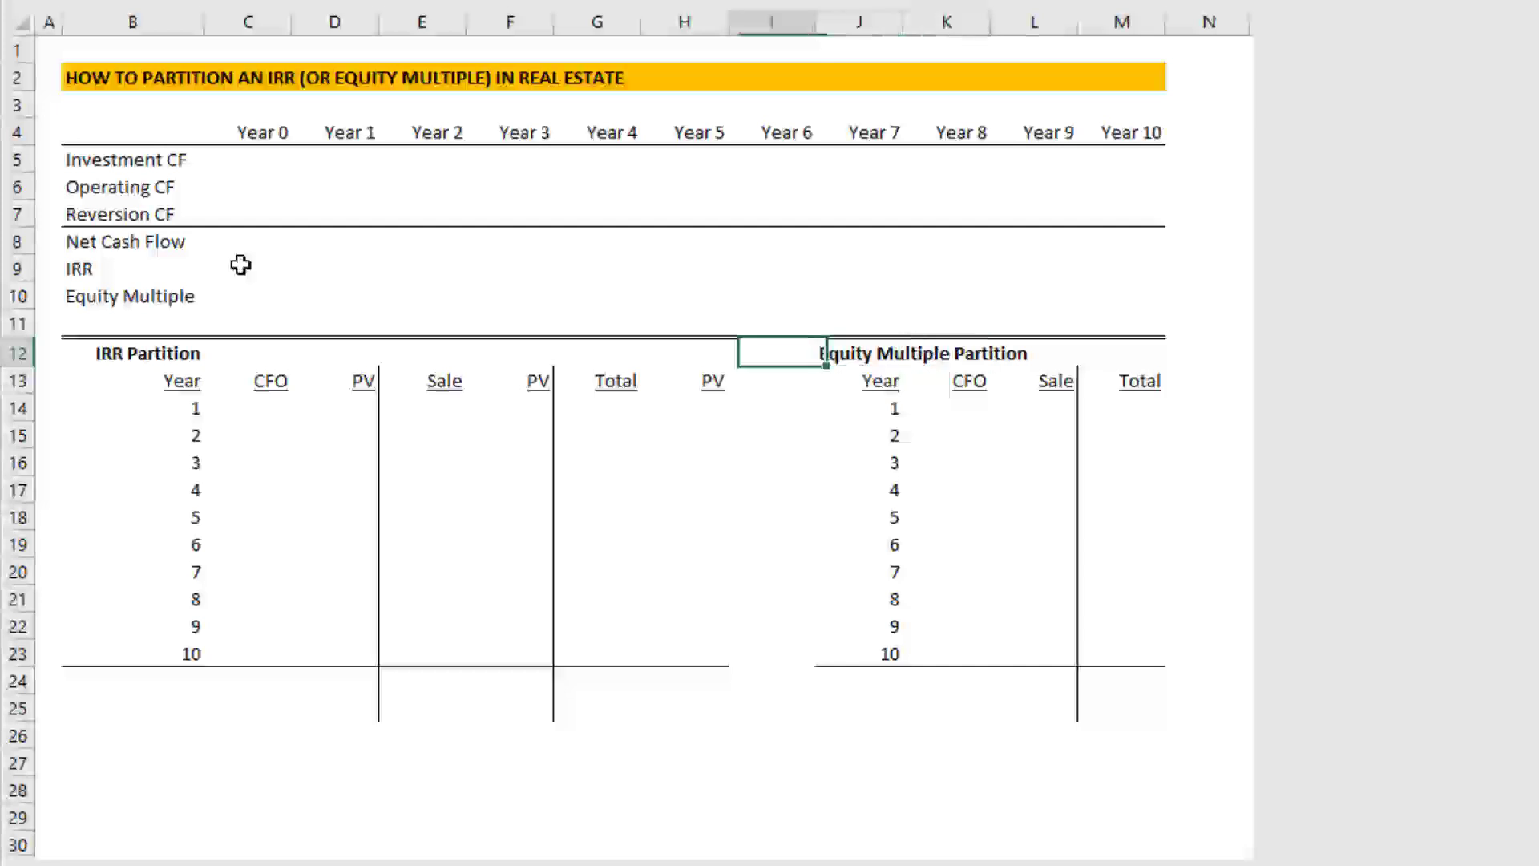
key(Right)
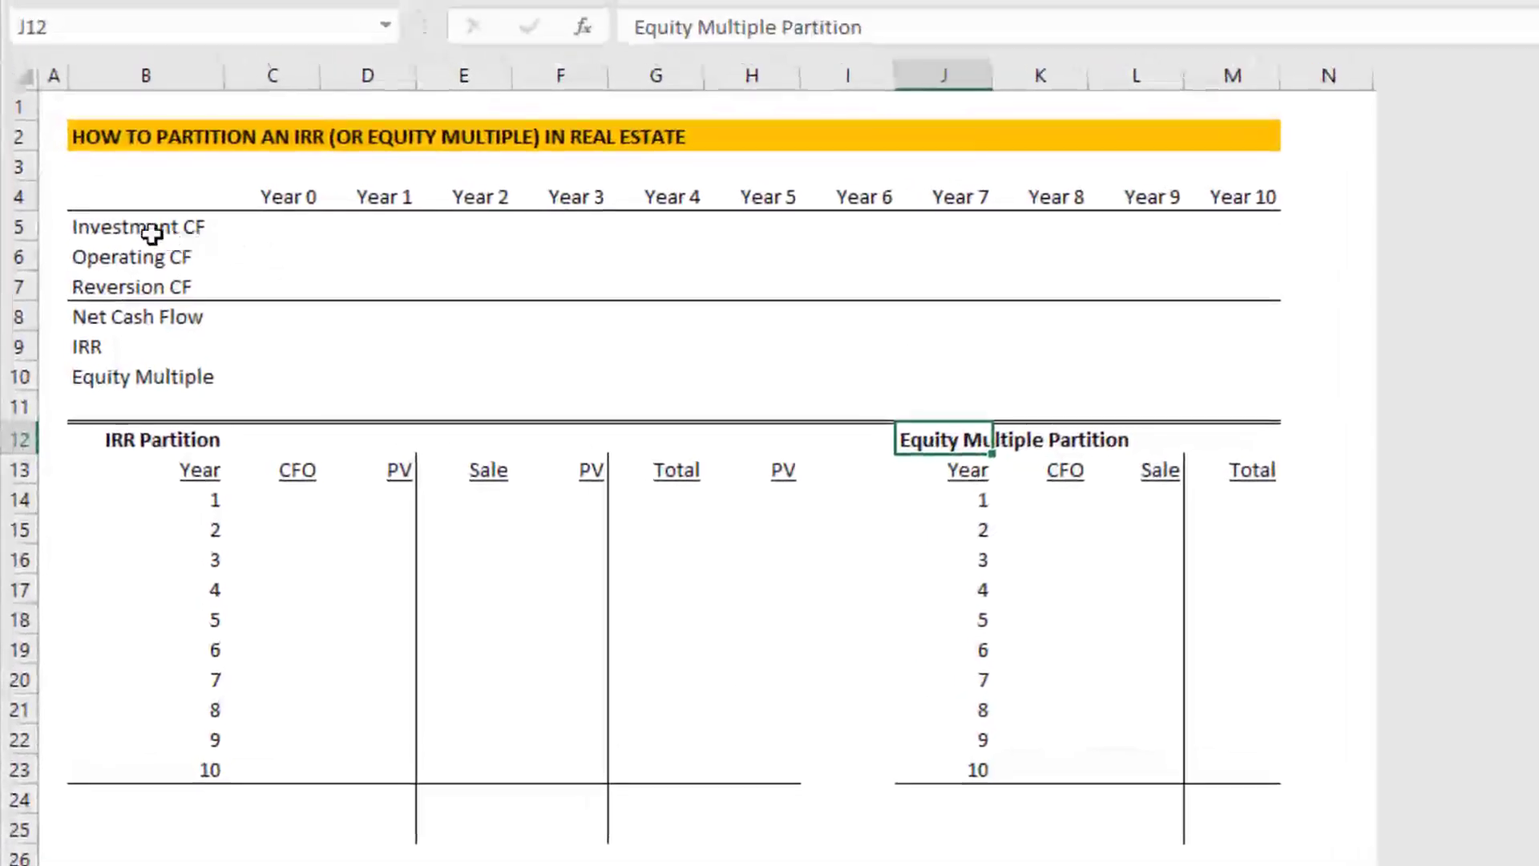
shift+click(141, 230)
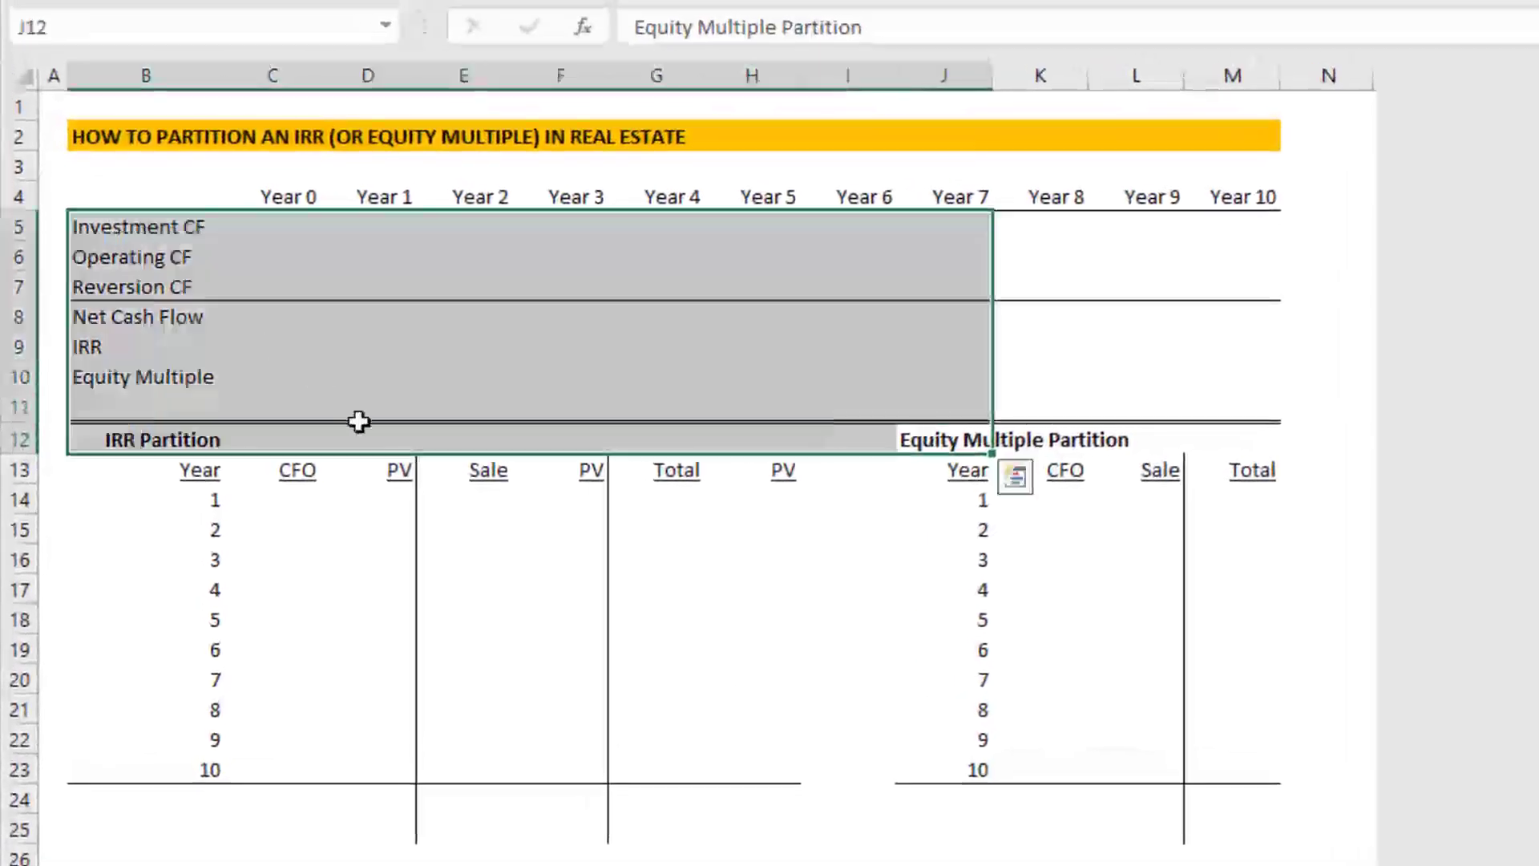
key(shift+Down)
key(shift+Down)
key(shift+Down)
key(shift+Down)
key(shift+Down)
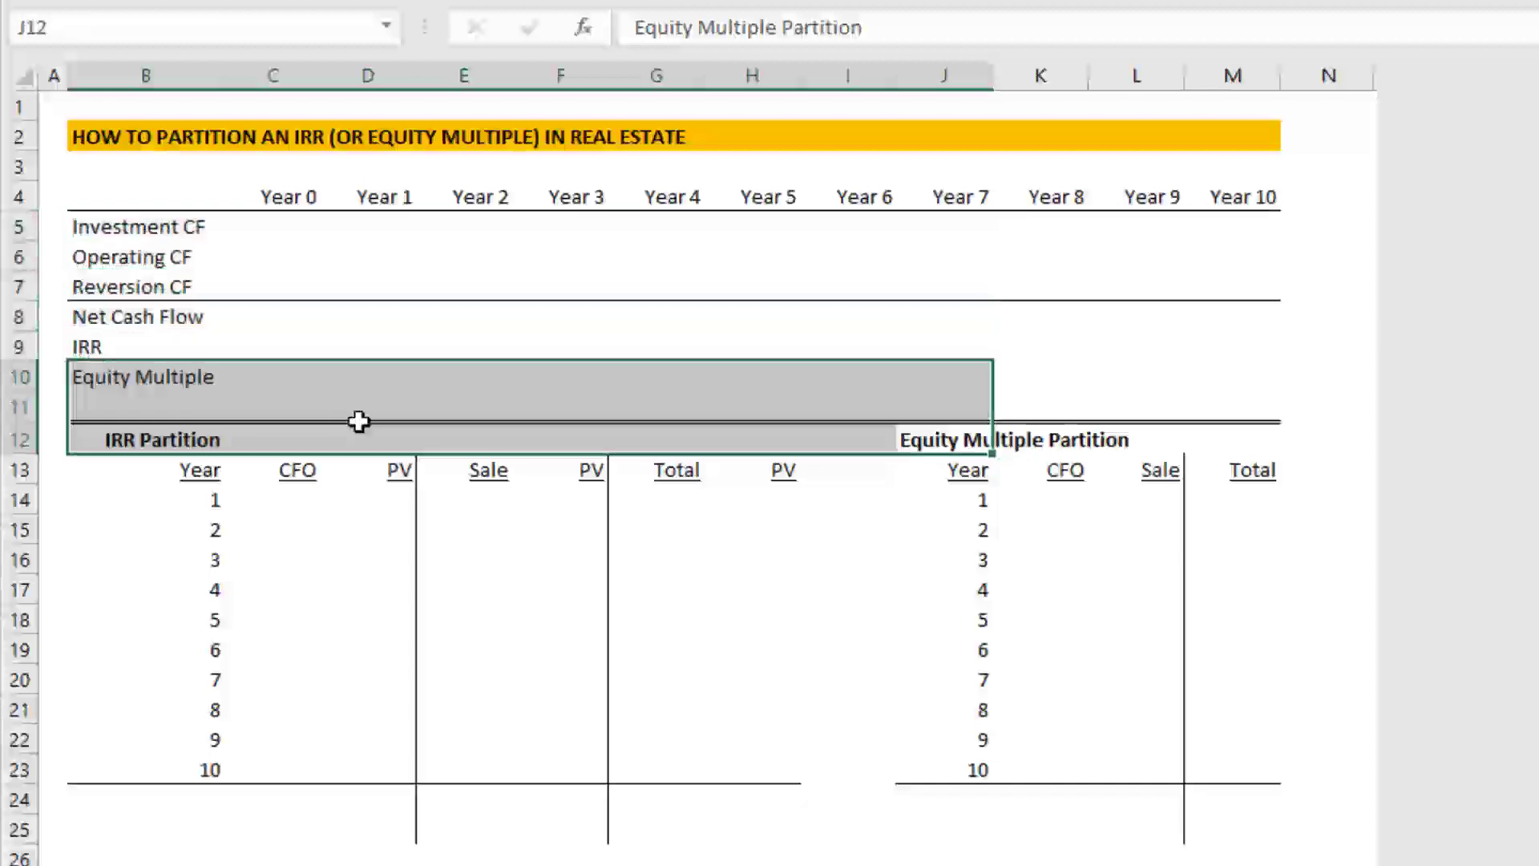
key(shift+Down)
key(shift+Down)
key(shift+Down)
key(shift+Up)
key(shift+Up)
key(shift+Up)
key(shift+Up)
shift+click(123, 255)
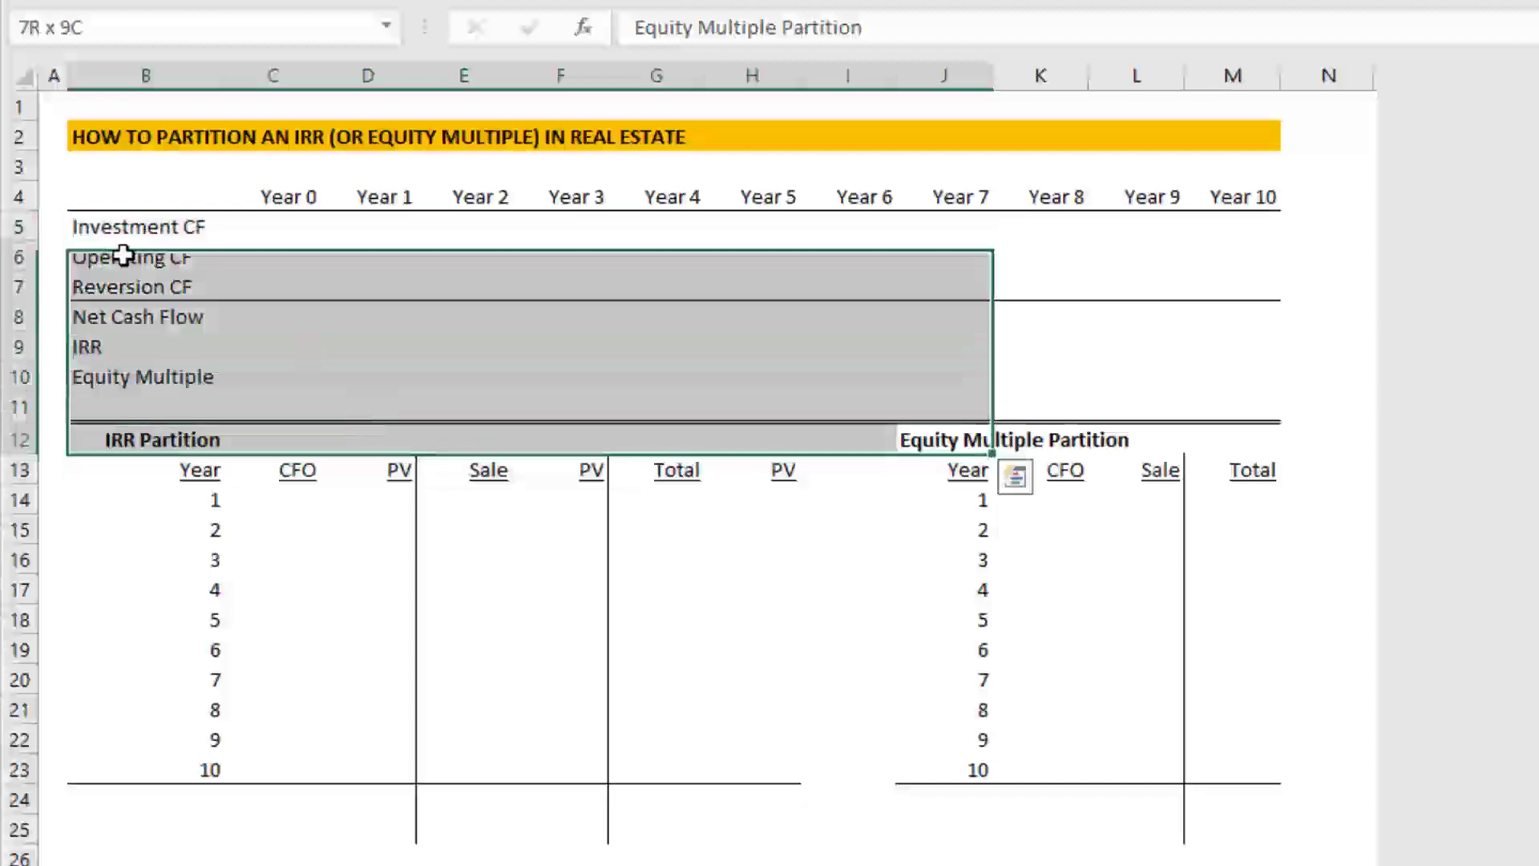
click(168, 274)
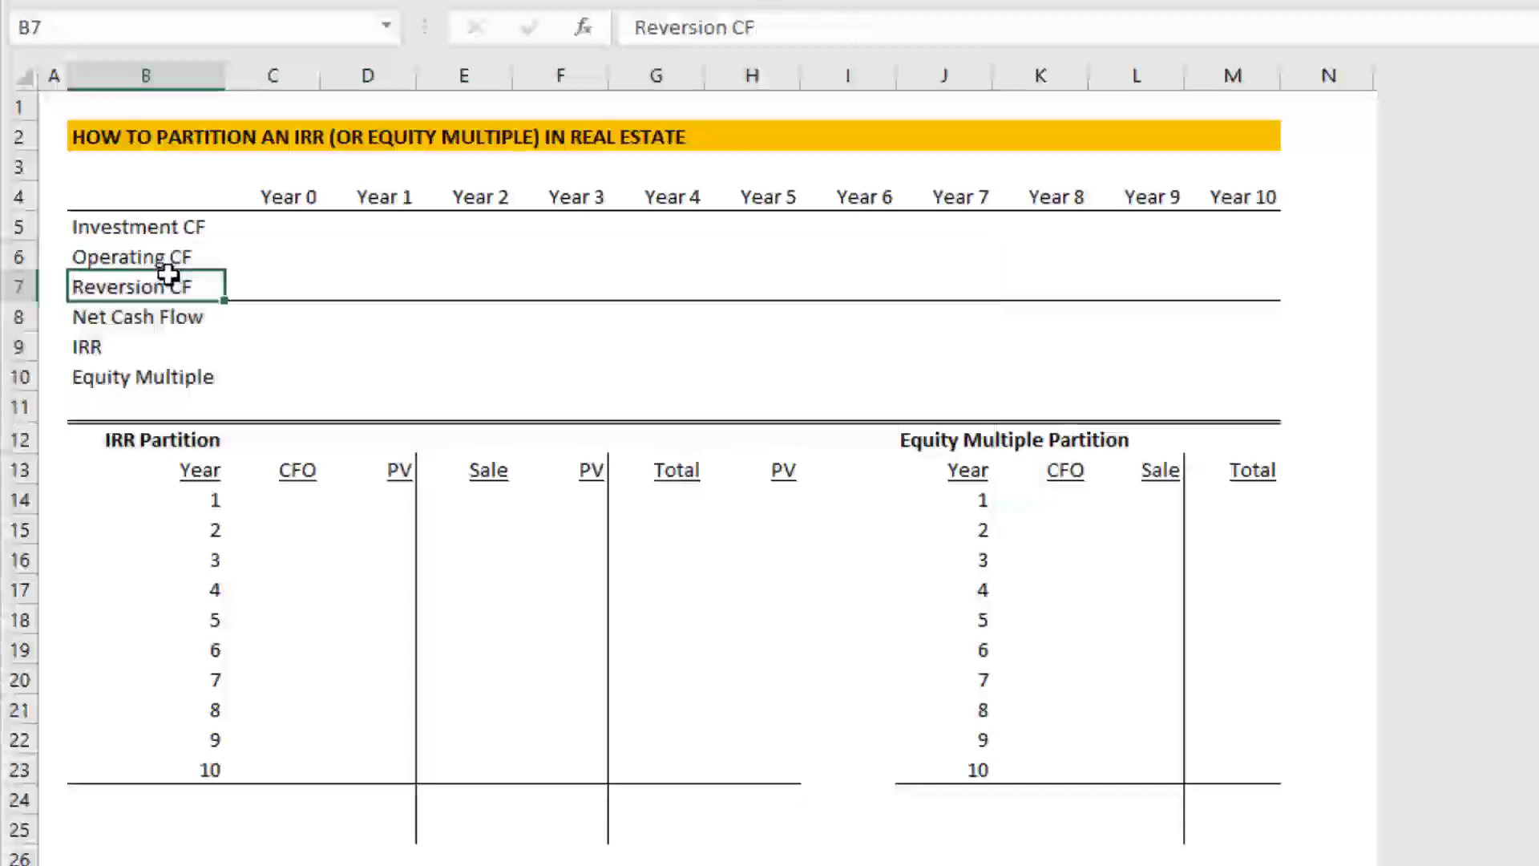
click(197, 227)
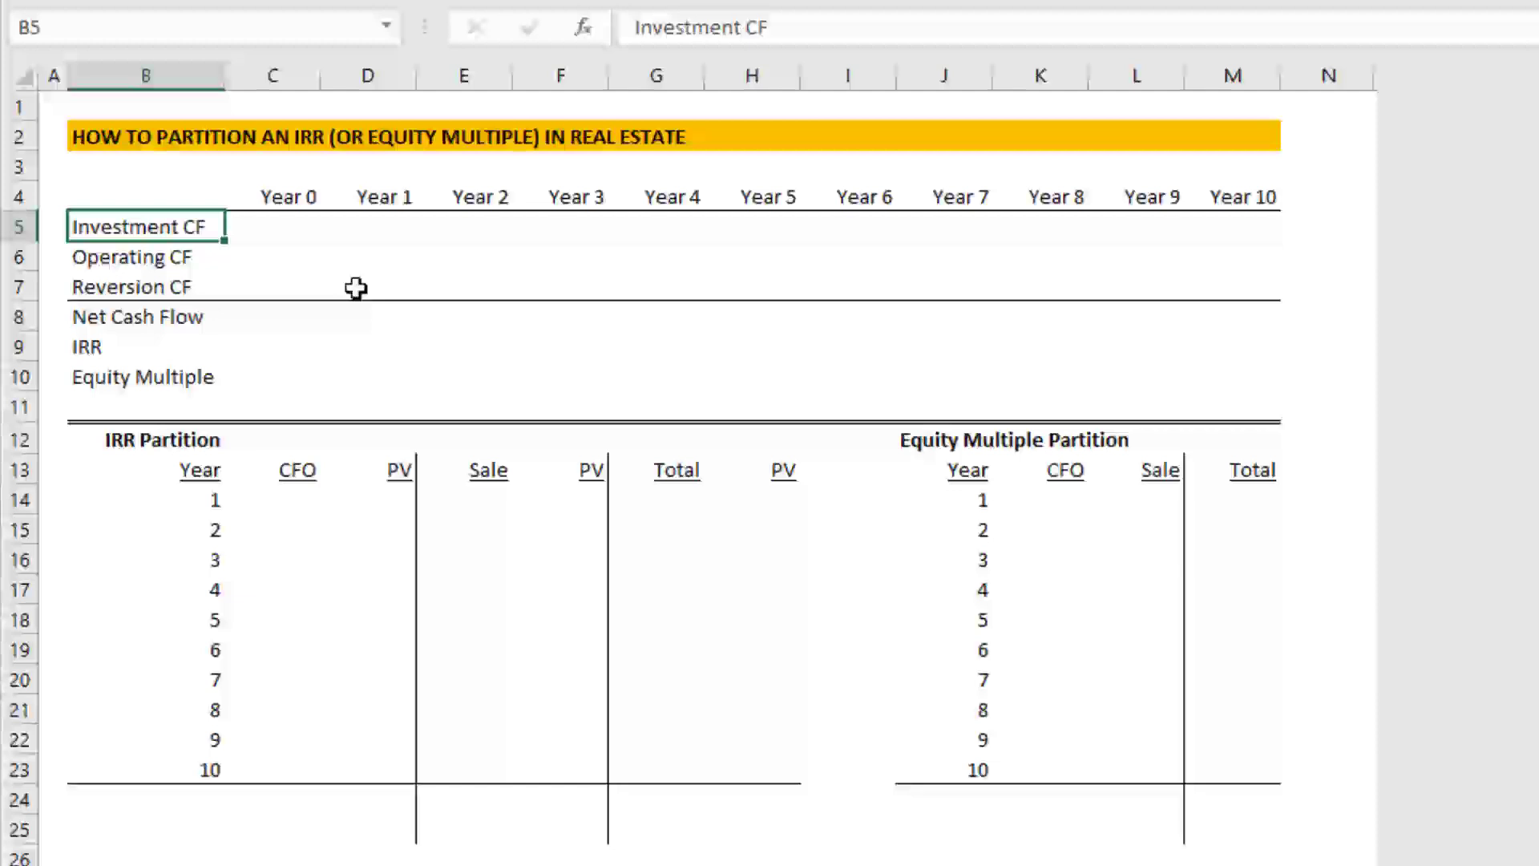
key(Down)
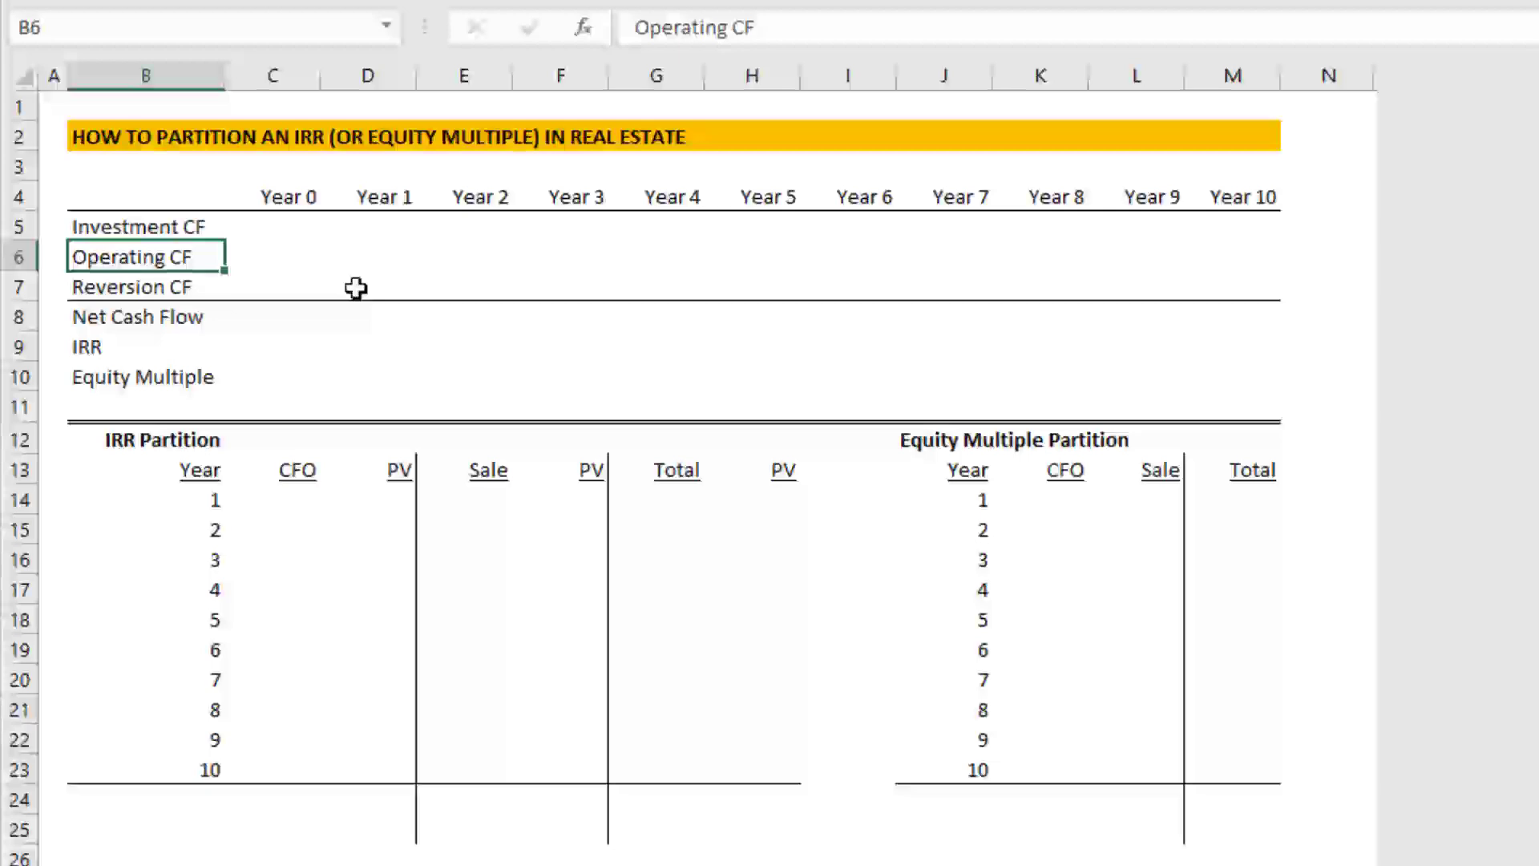
key(Up)
key(Right)
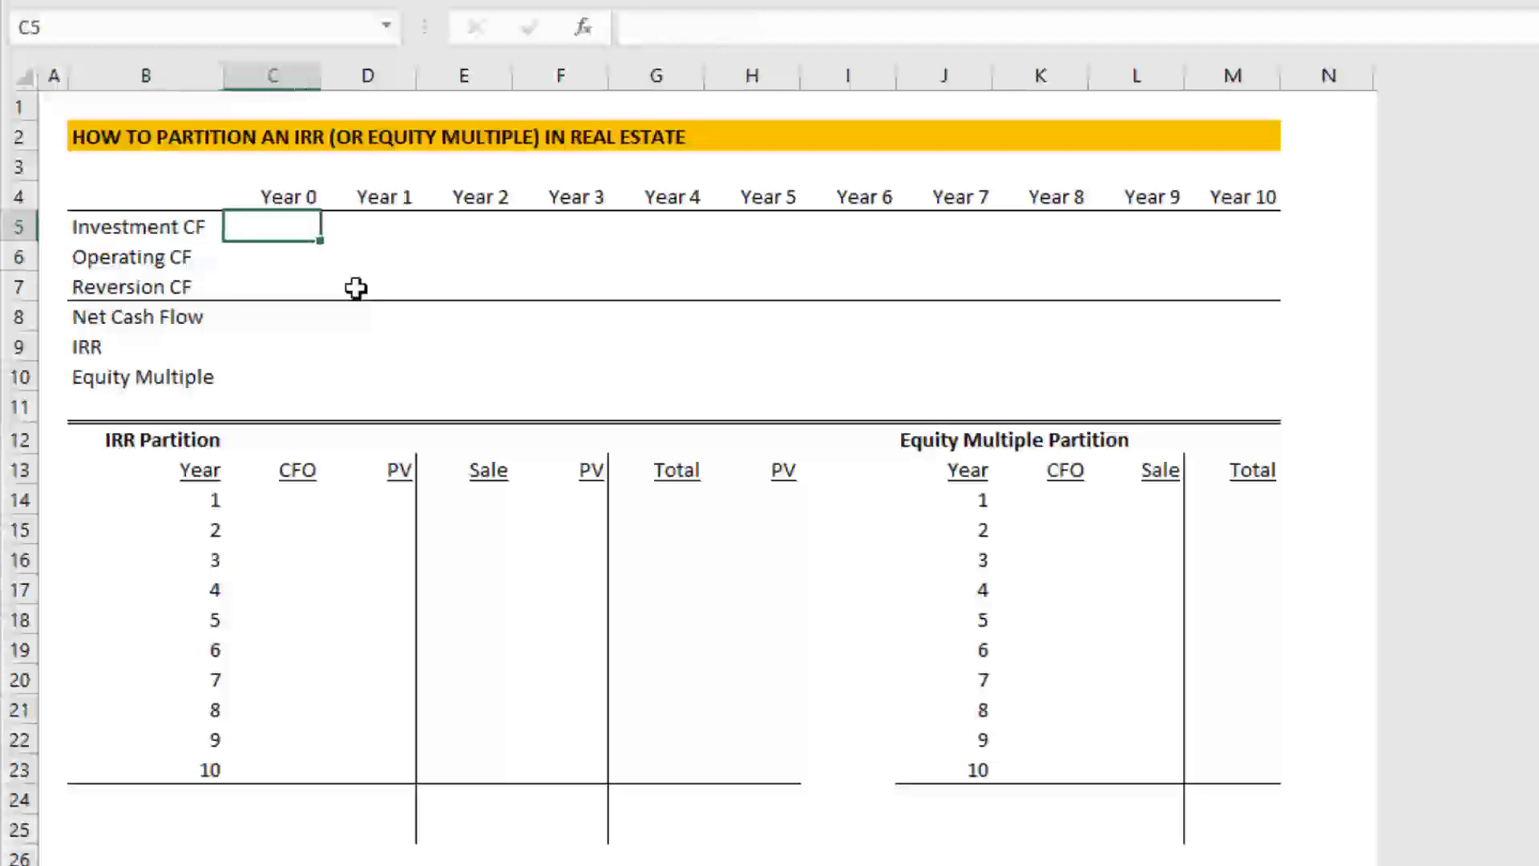
key(Down)
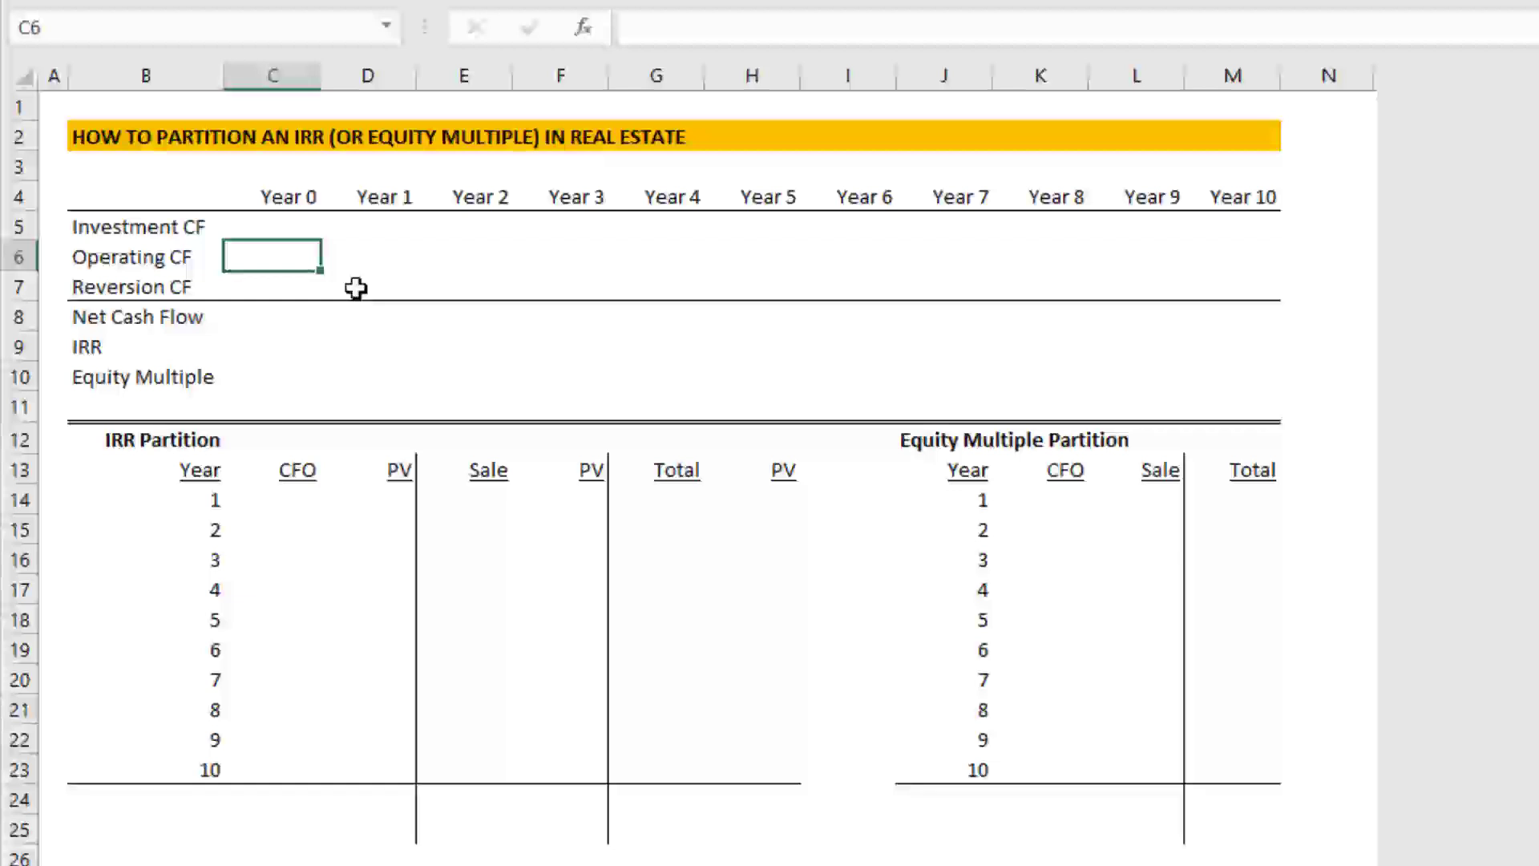
key(shift+Right)
key(shift+Right)
key(shift+Right)
key(shift+Right)
key(shift+Right)
key(shift+Right)
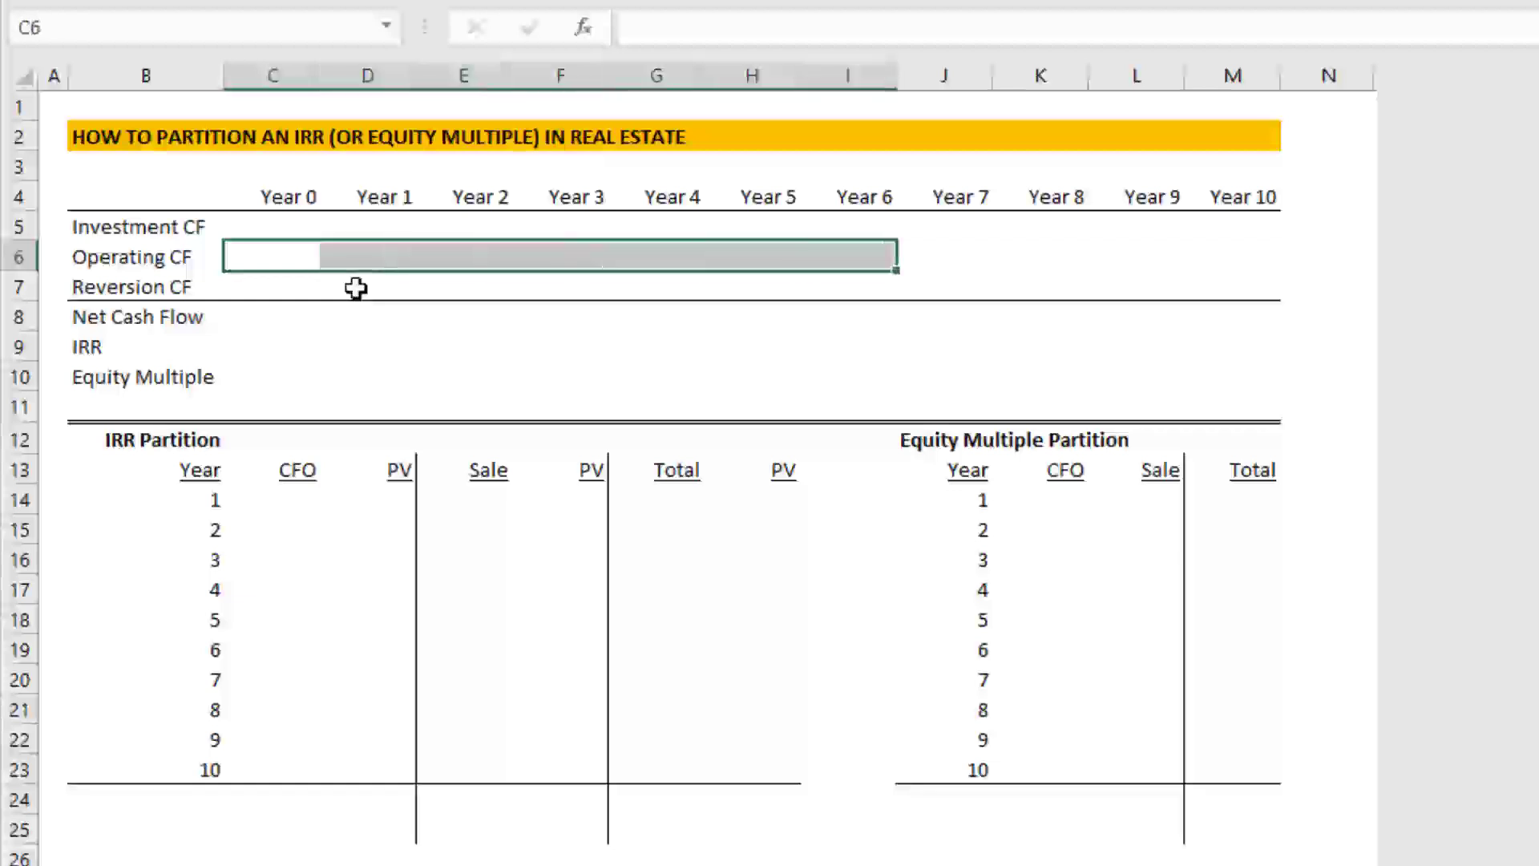
key(Down)
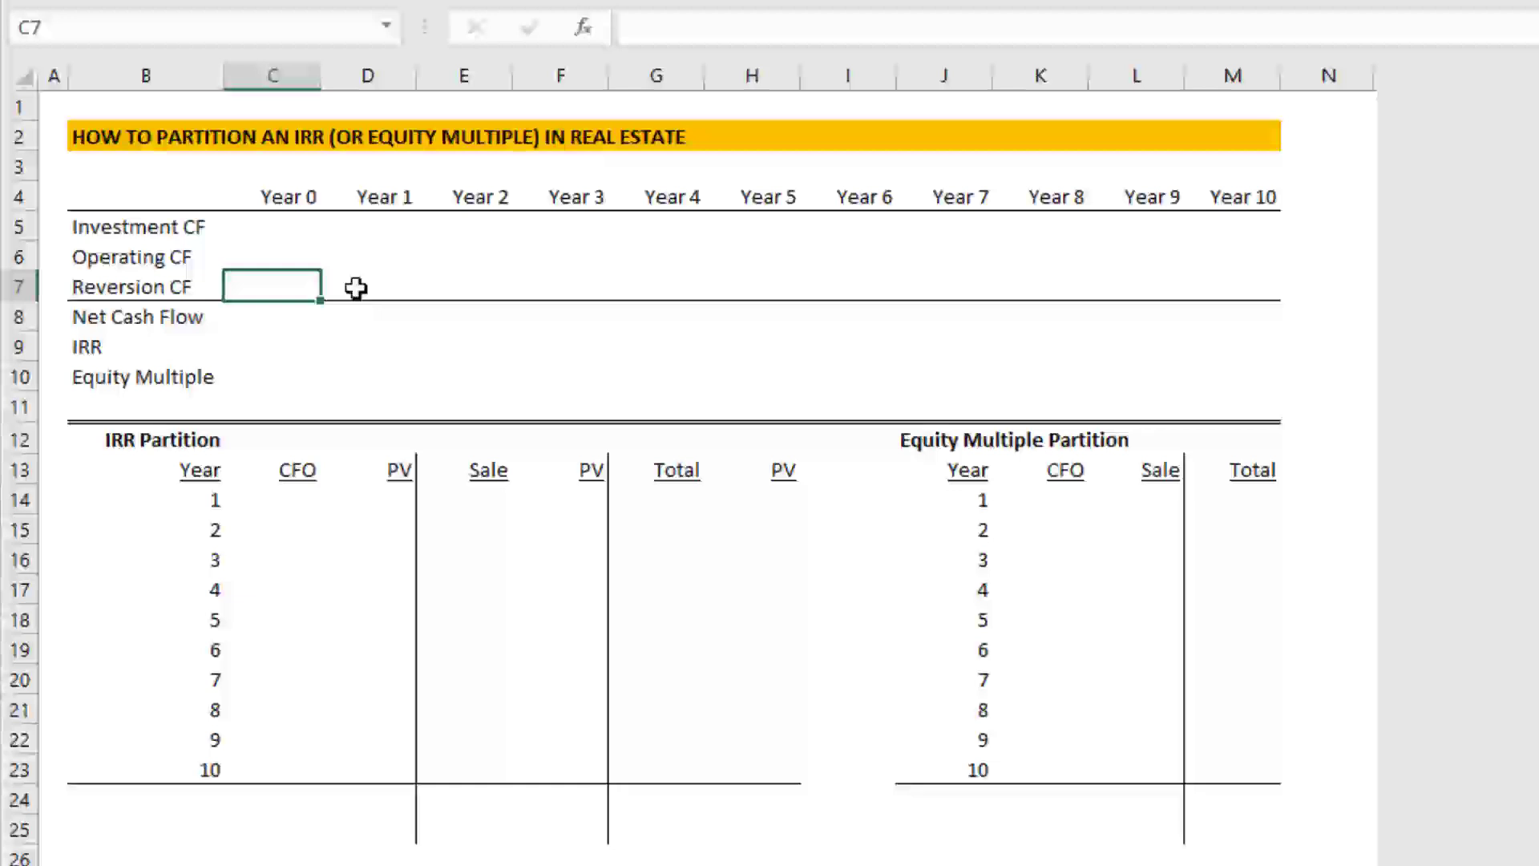
key(Up)
key(Up)
key(Up)
key(Down)
key(Right)
key(Left)
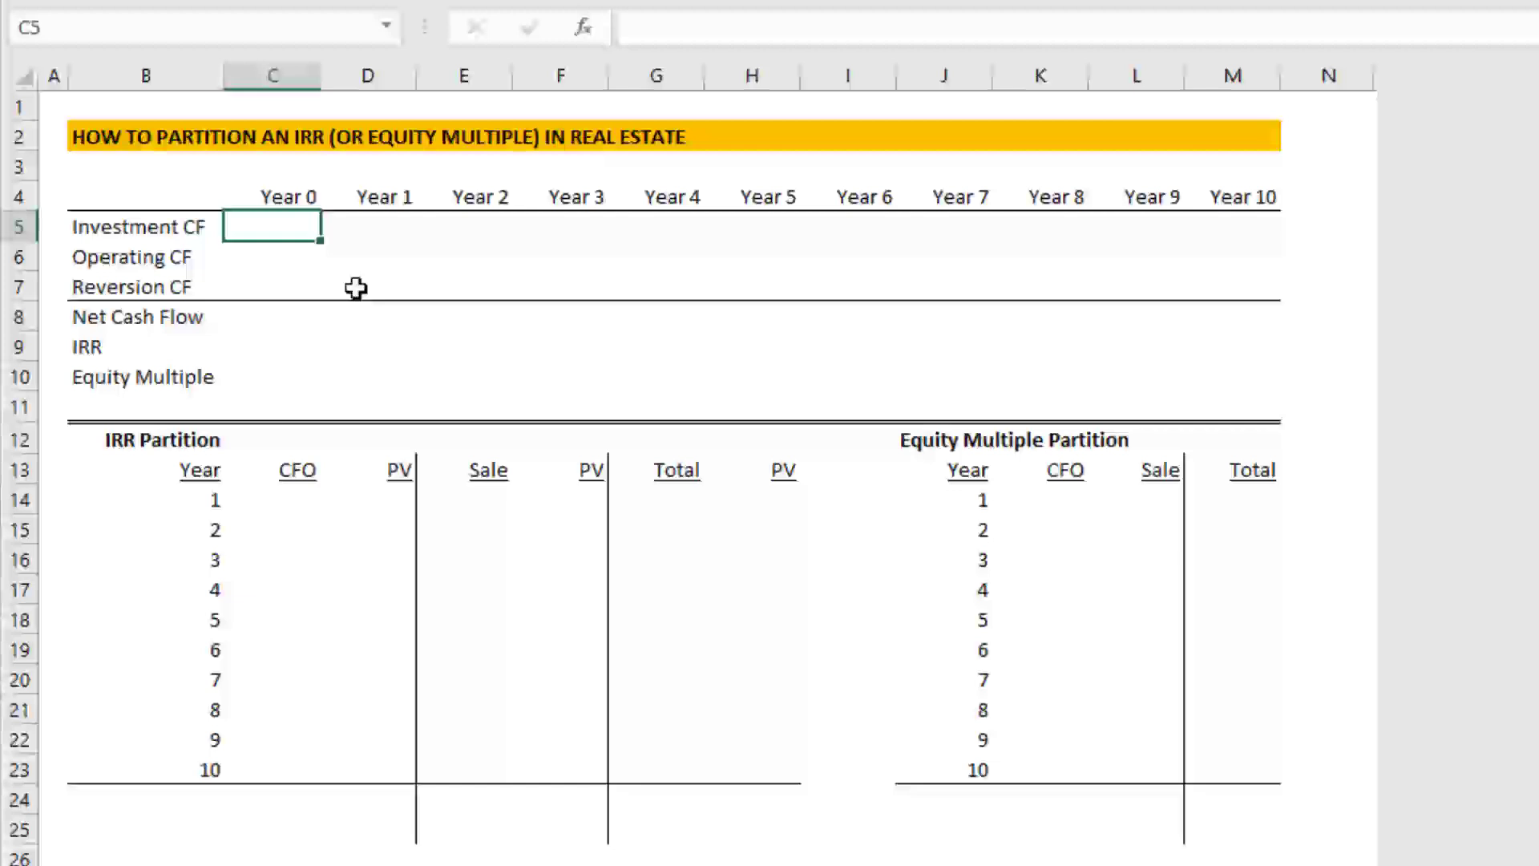
key(Down)
key(Down)
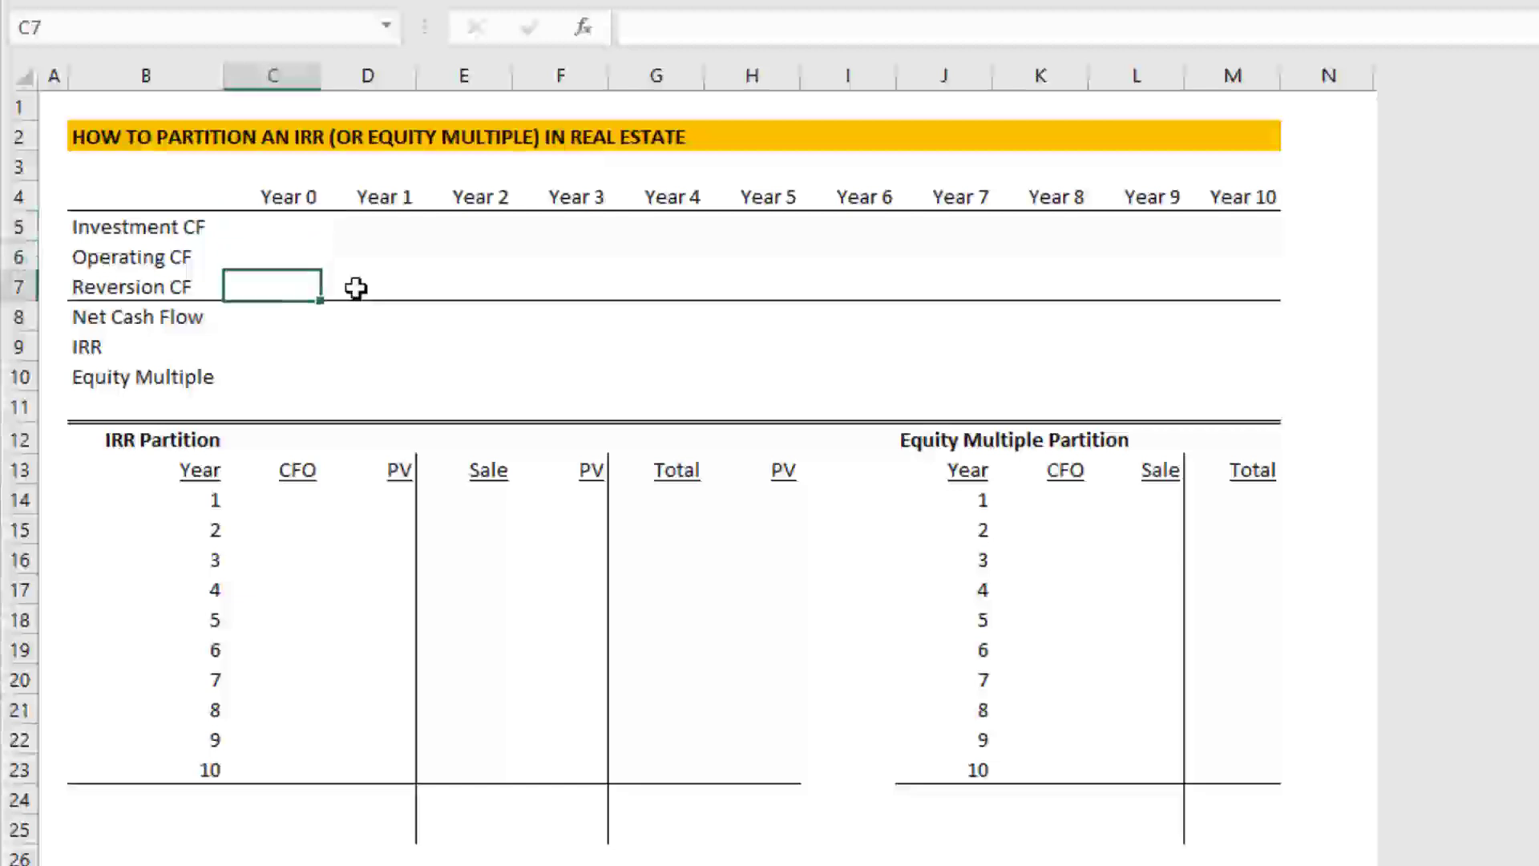
Step: Enter the Year 0 investment of -50,000
key(Up)
key(Up)
text(-)
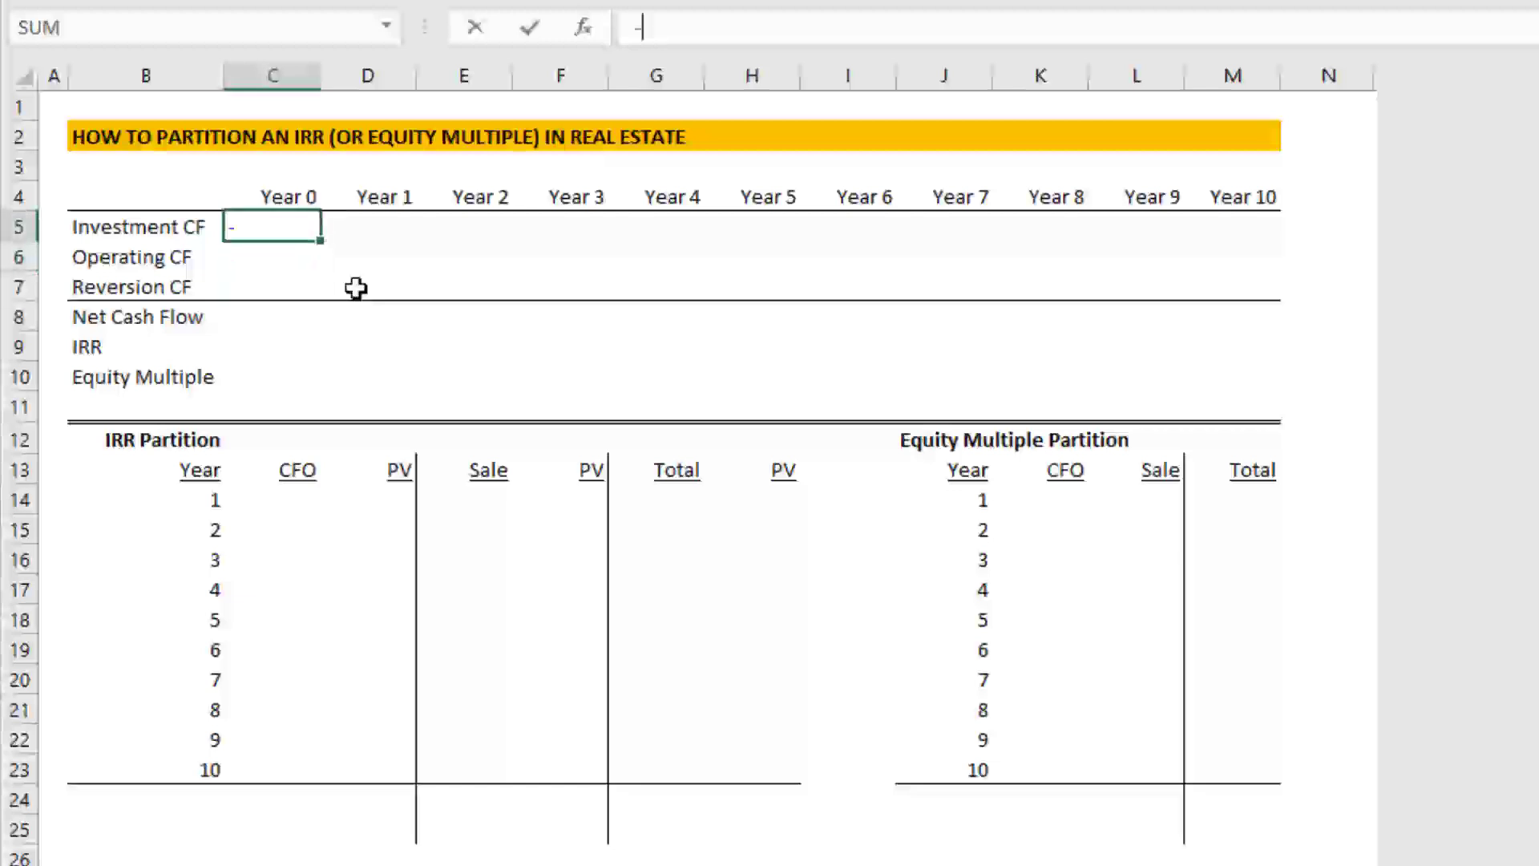
text(50000)
key(Return)
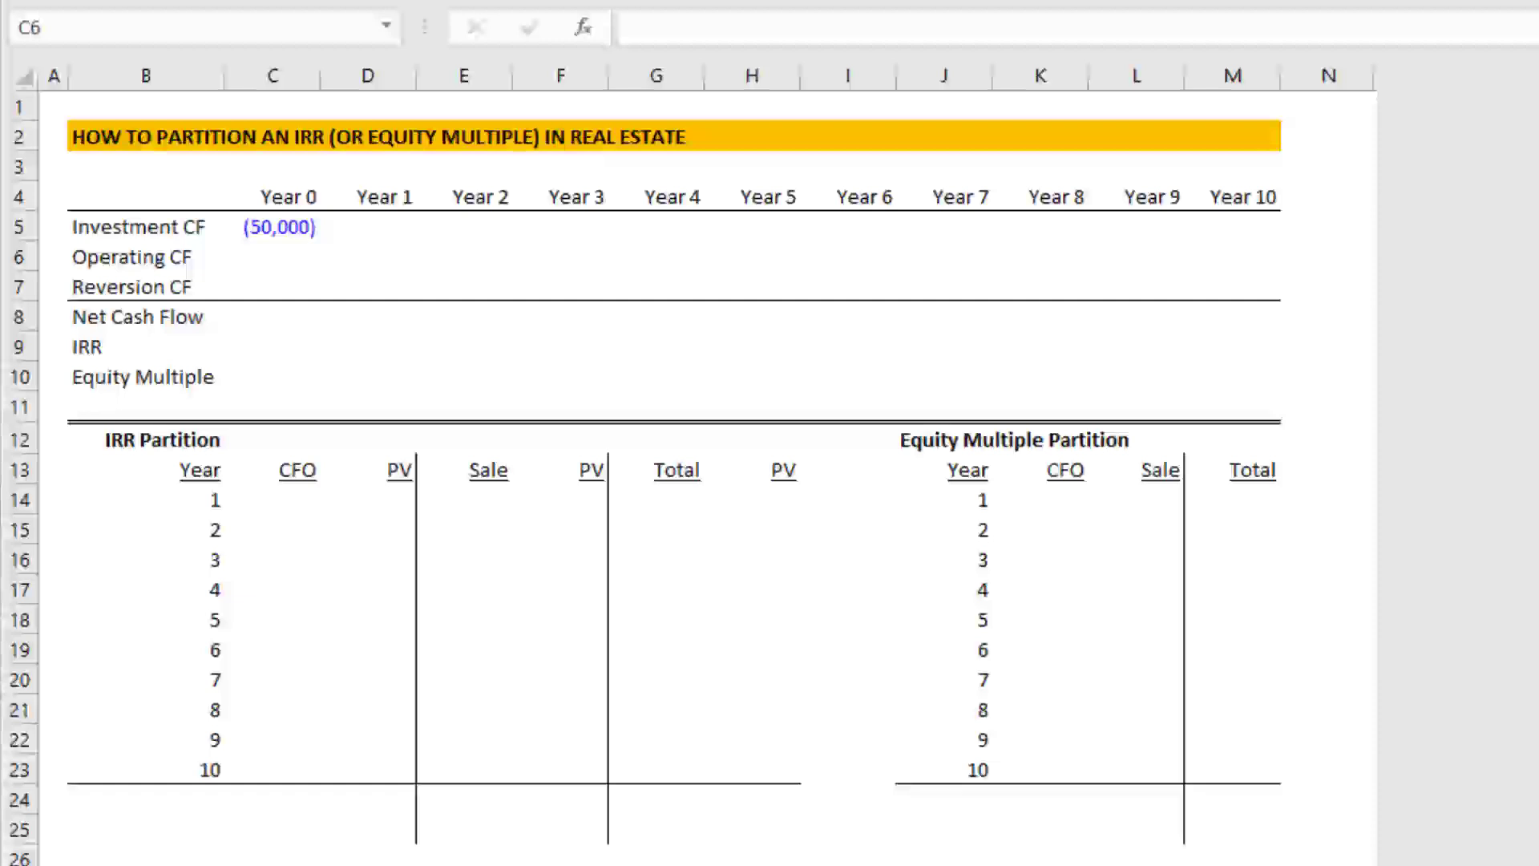
Step: Paste the operating cash flows into the Operating CF row, redoing the misaligned paste
click(394, 253)
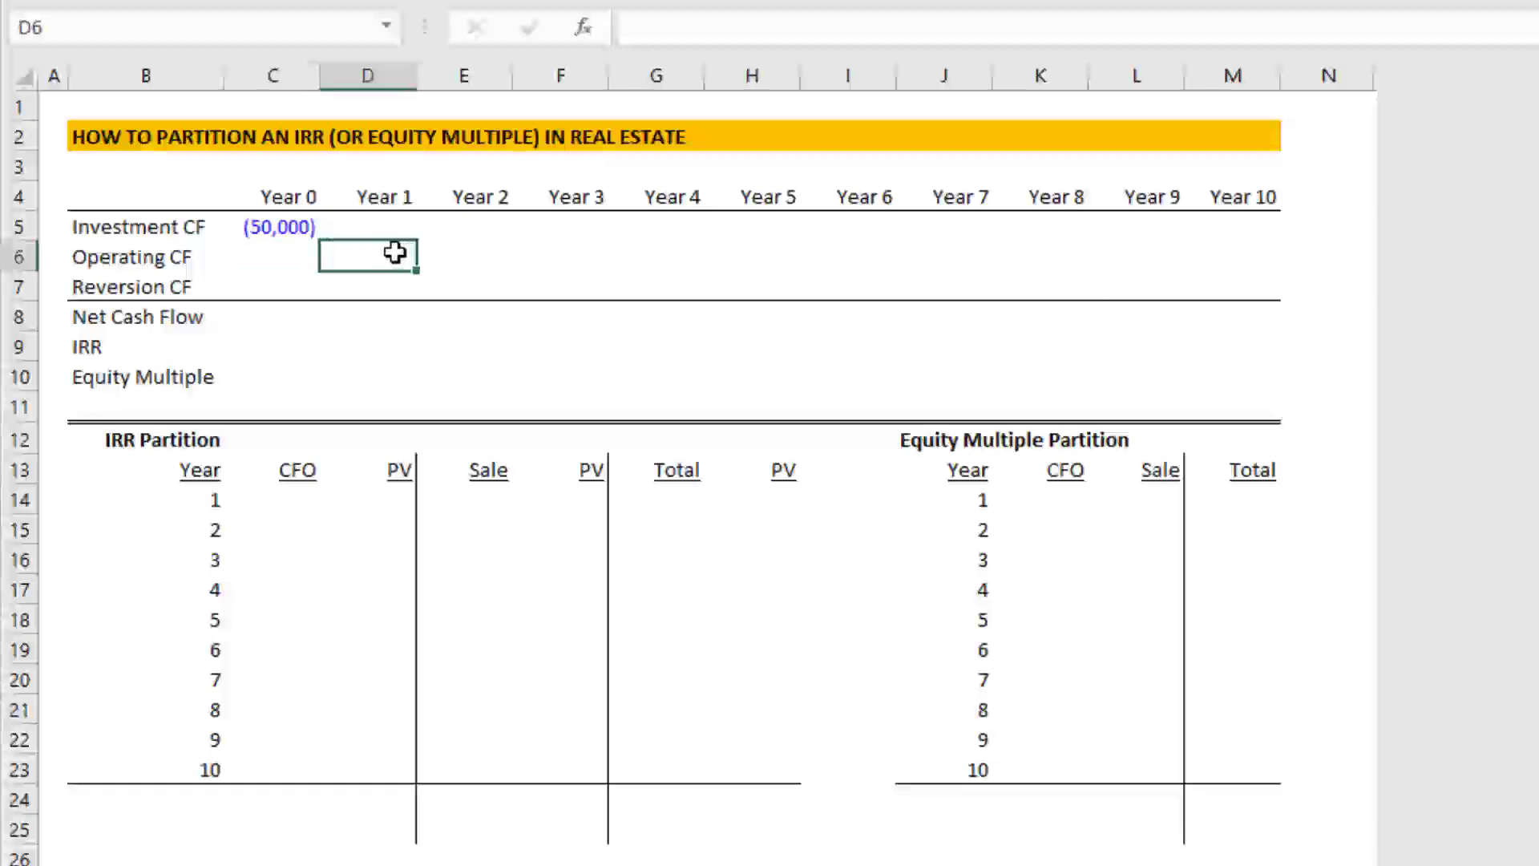
text(0	3,788	5,185	5,342	5,505	5,672	5,845	6,022	6,206	6,394	6588.86)
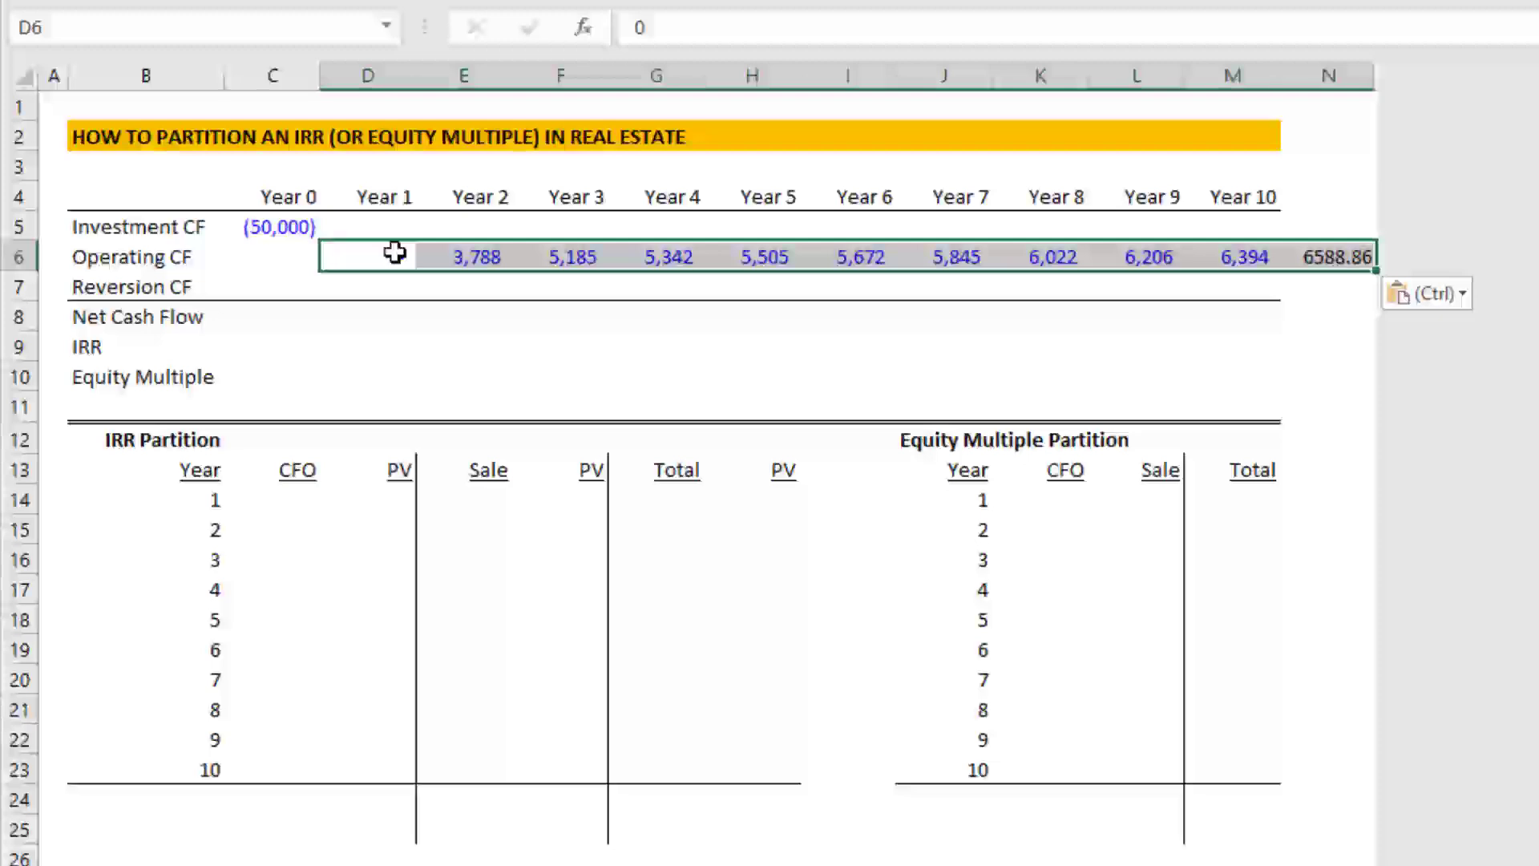
key(ctrl+z)
key(Left)
text(-	3,788	5,185	5,342	5,505	5,672	5,845	6,022	6,206	6,394	6,589)
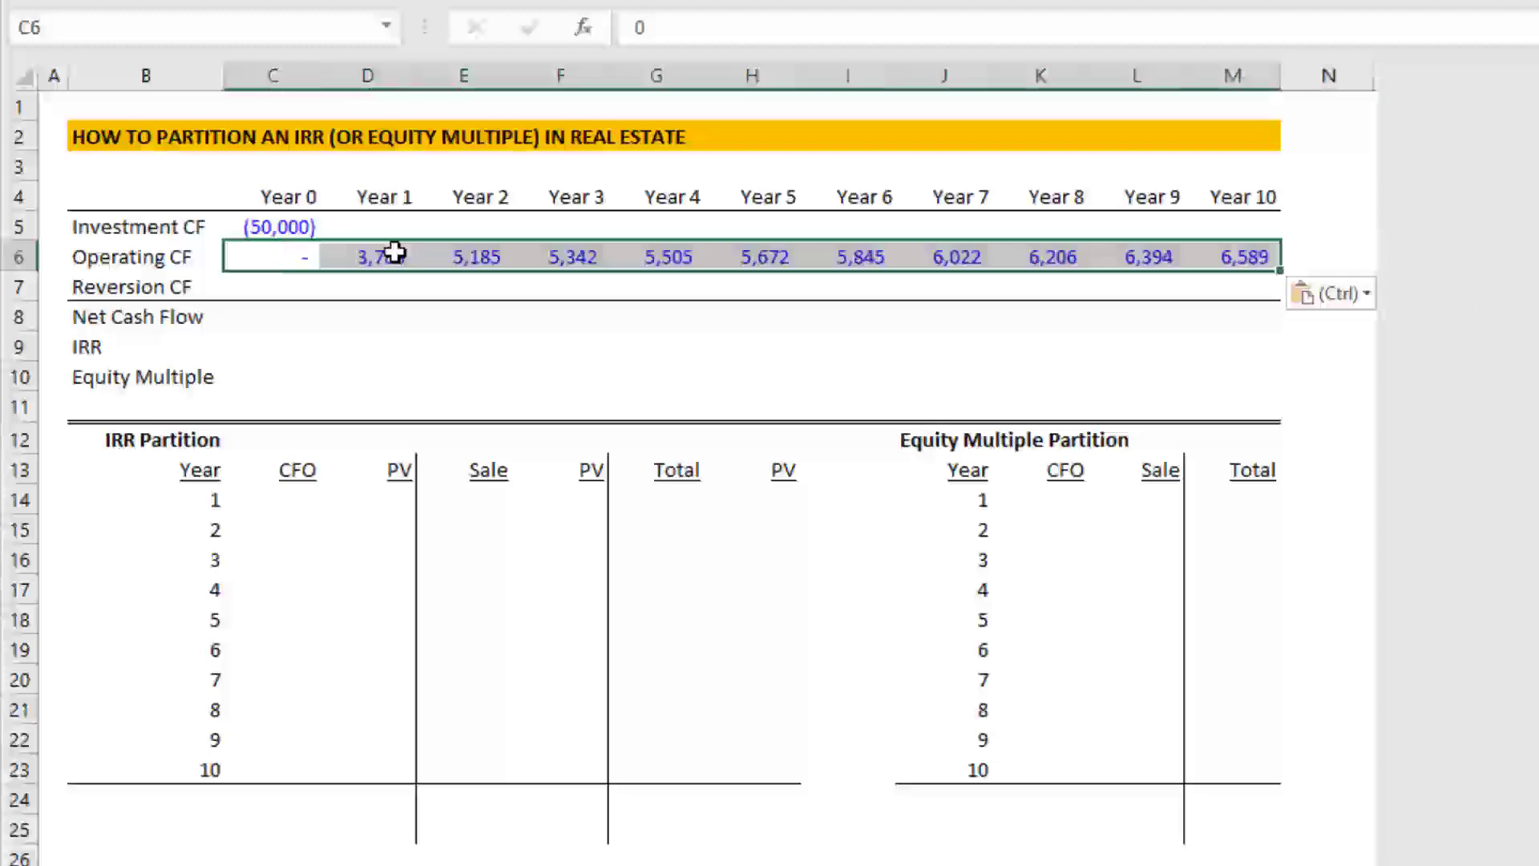
key(Right)
key(Left)
key(Right)
key(Right)
key(Right)
key(Right)
key(Right)
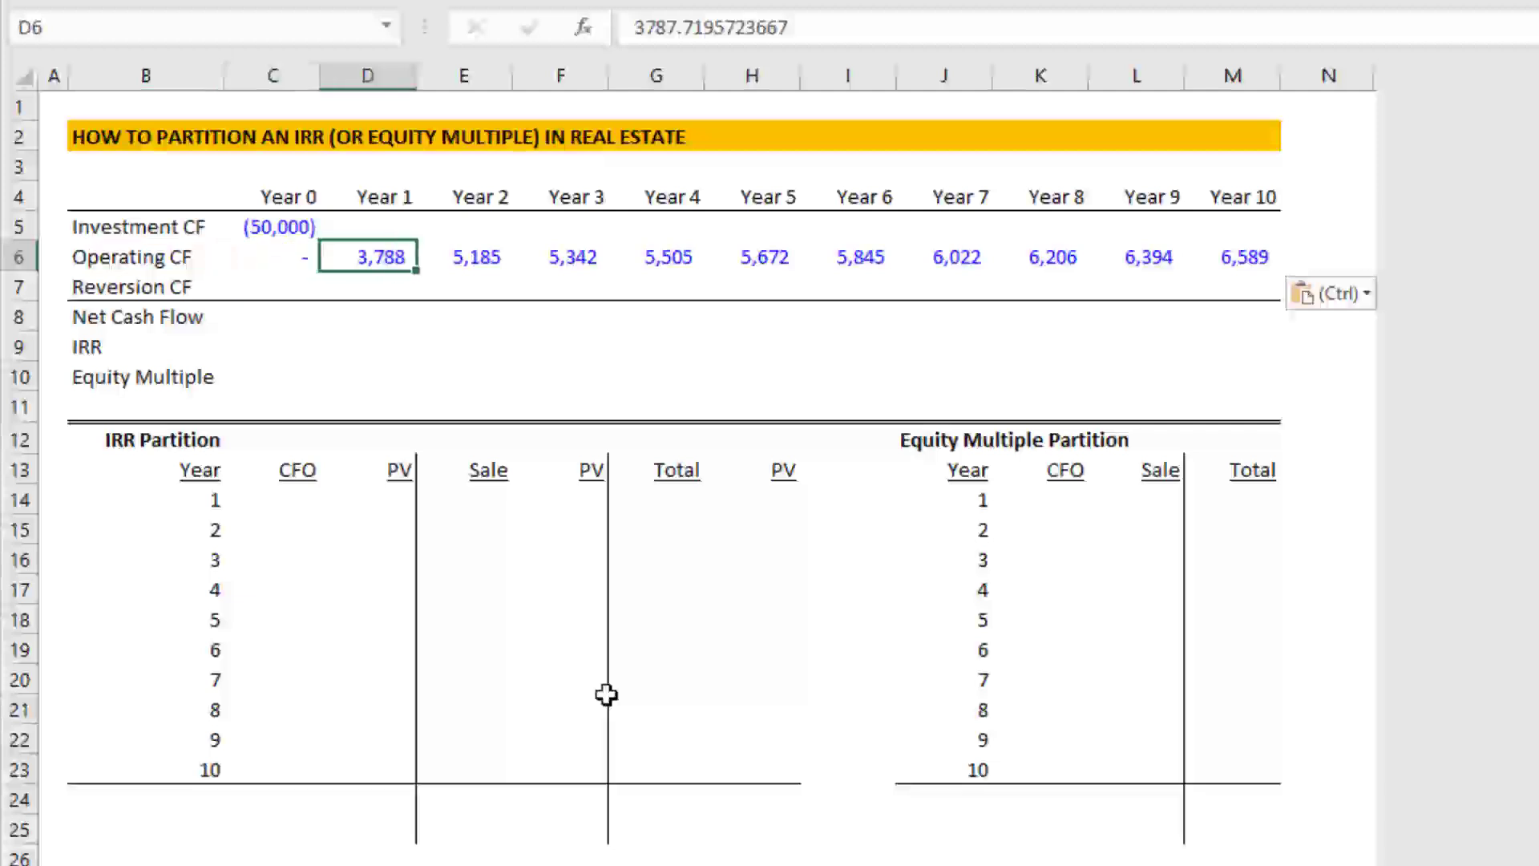
key(Left)
key(Left)
key(Left)
key(Left)
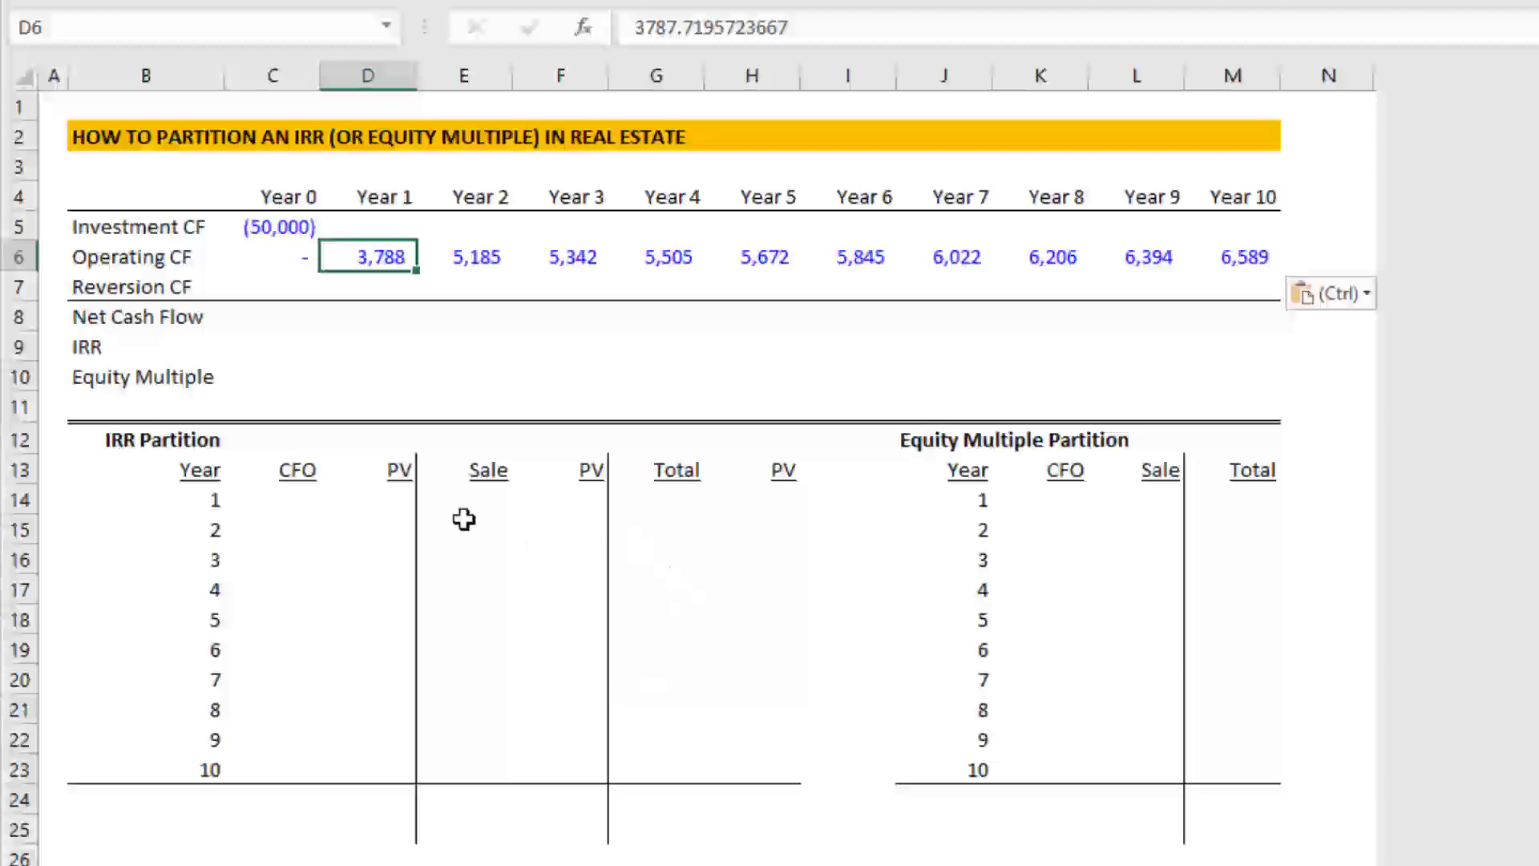
Step: Enter a 100,000 Year 10 reversion and check the Year 0 and Year 10 values
click(310, 469)
click(1034, 472)
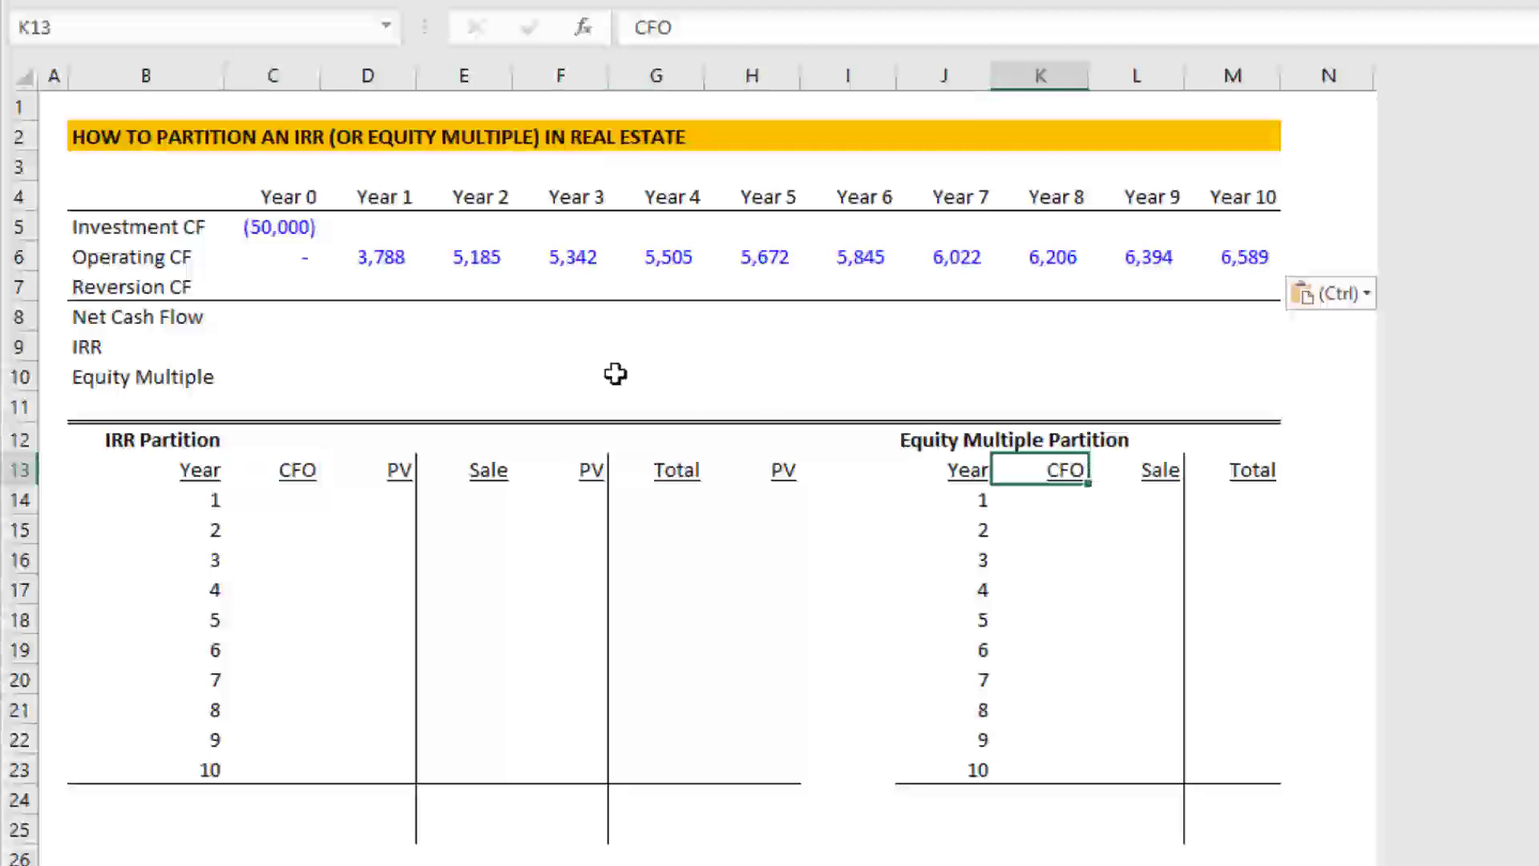
drag(302, 259, 1236, 254)
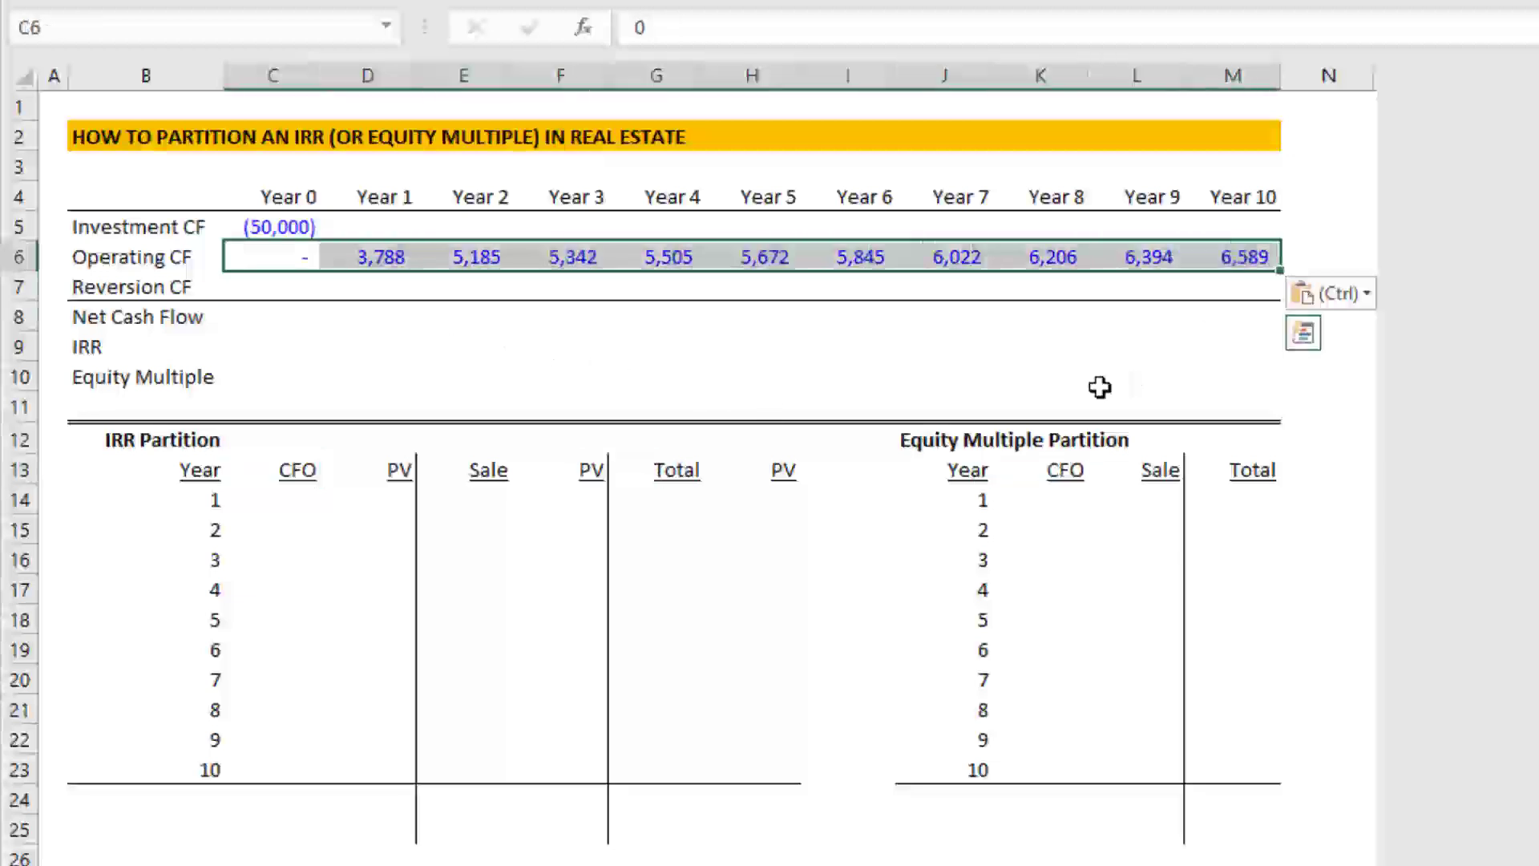
click(1207, 282)
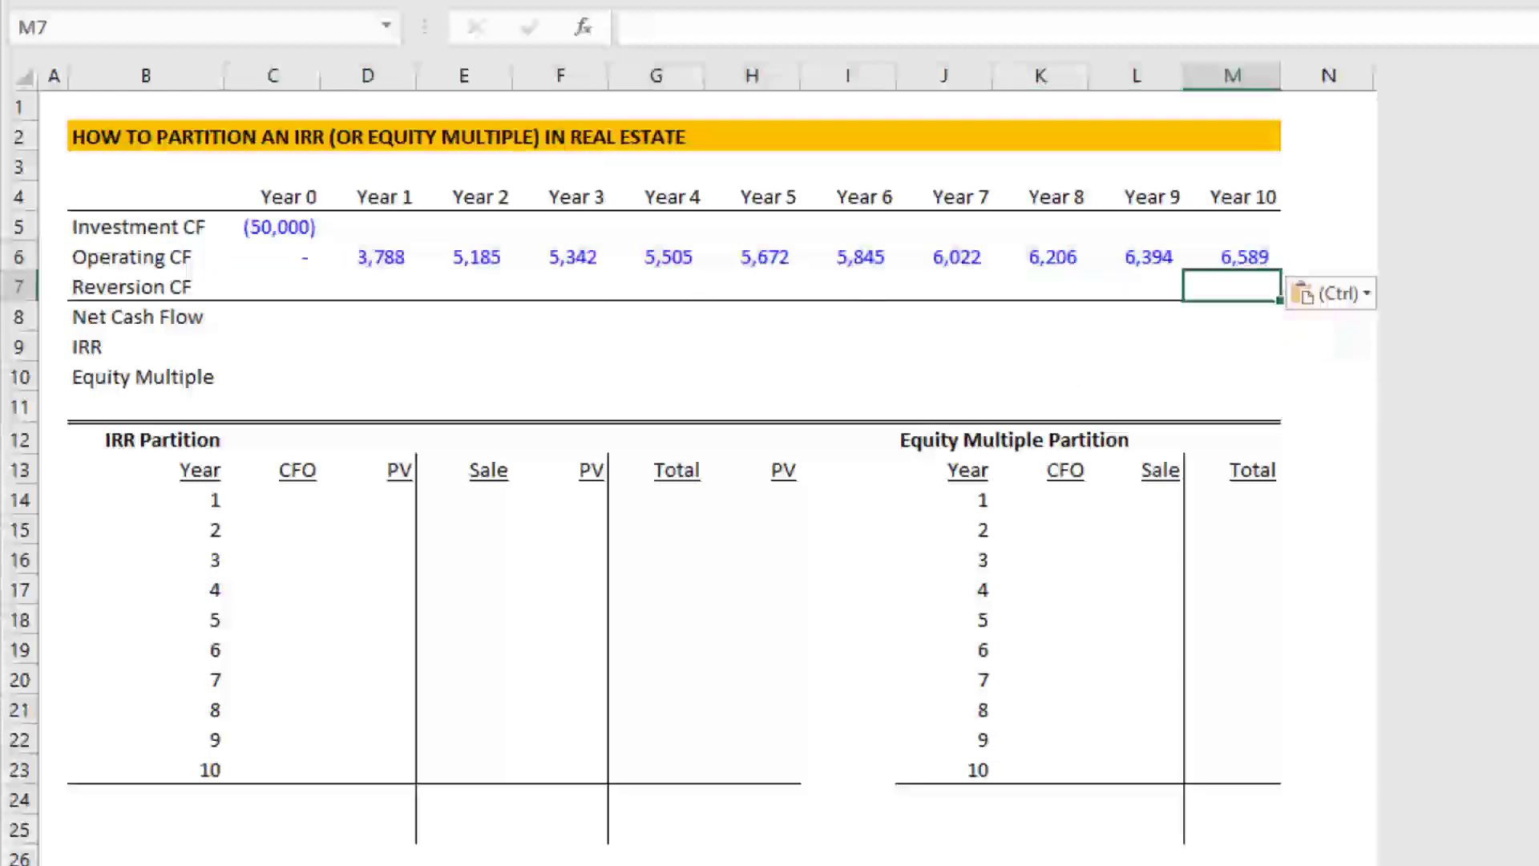
text(100000)
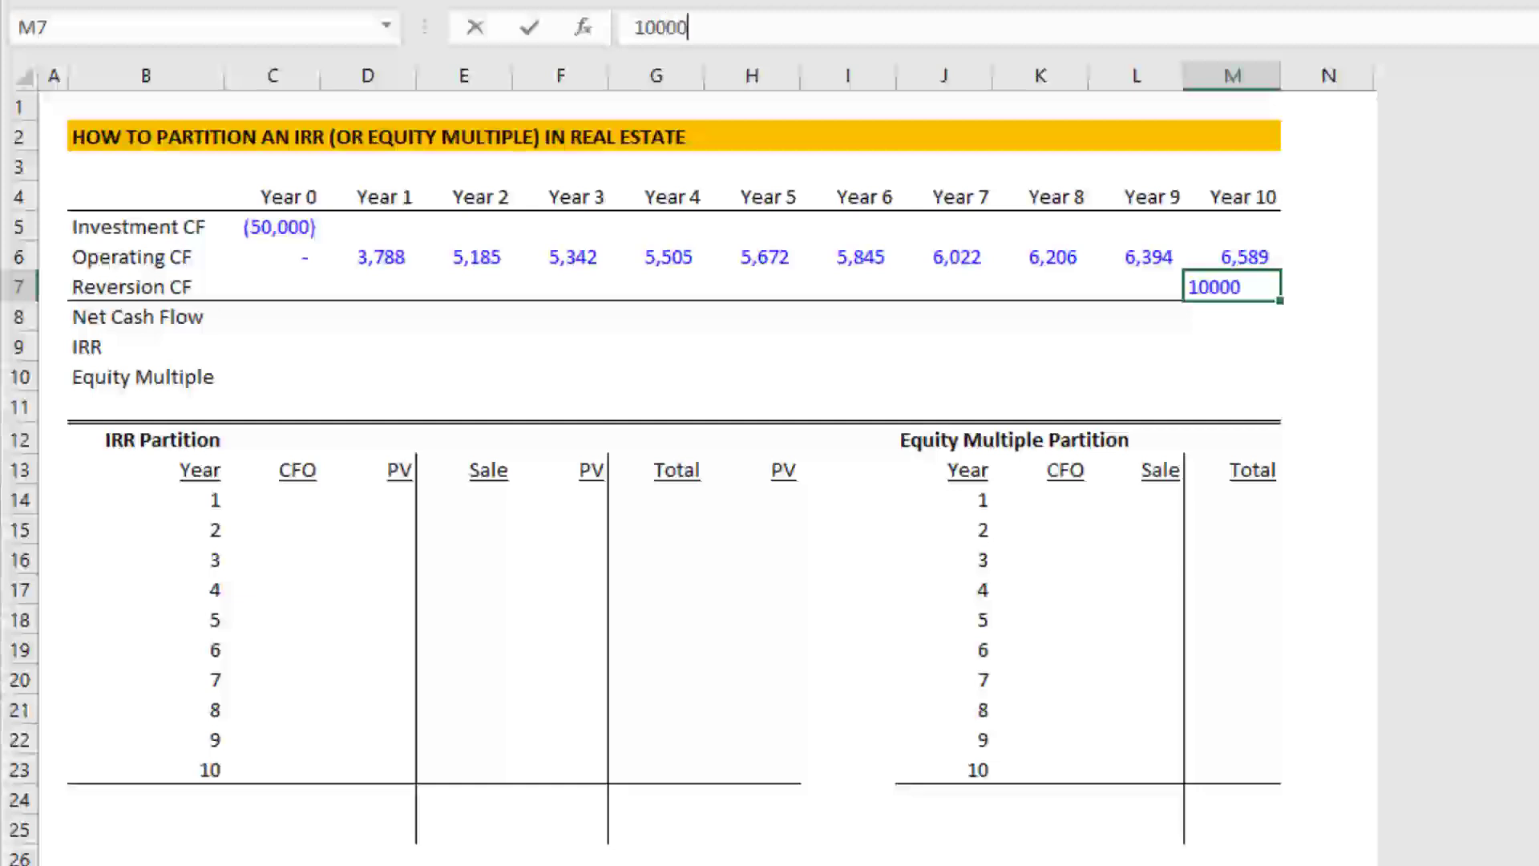
key(Return)
click(1232, 287)
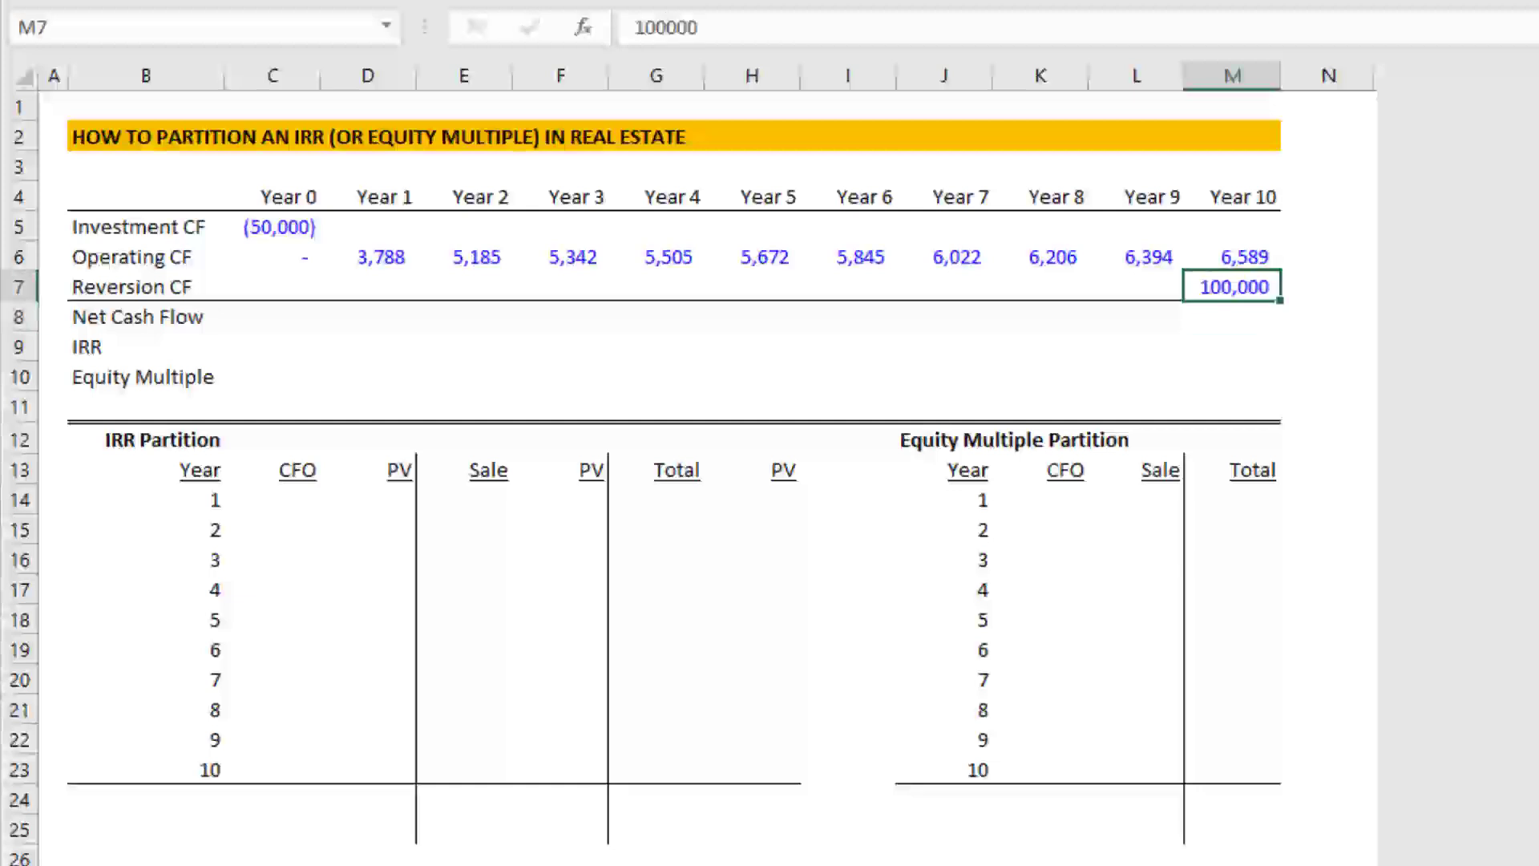
click(276, 227)
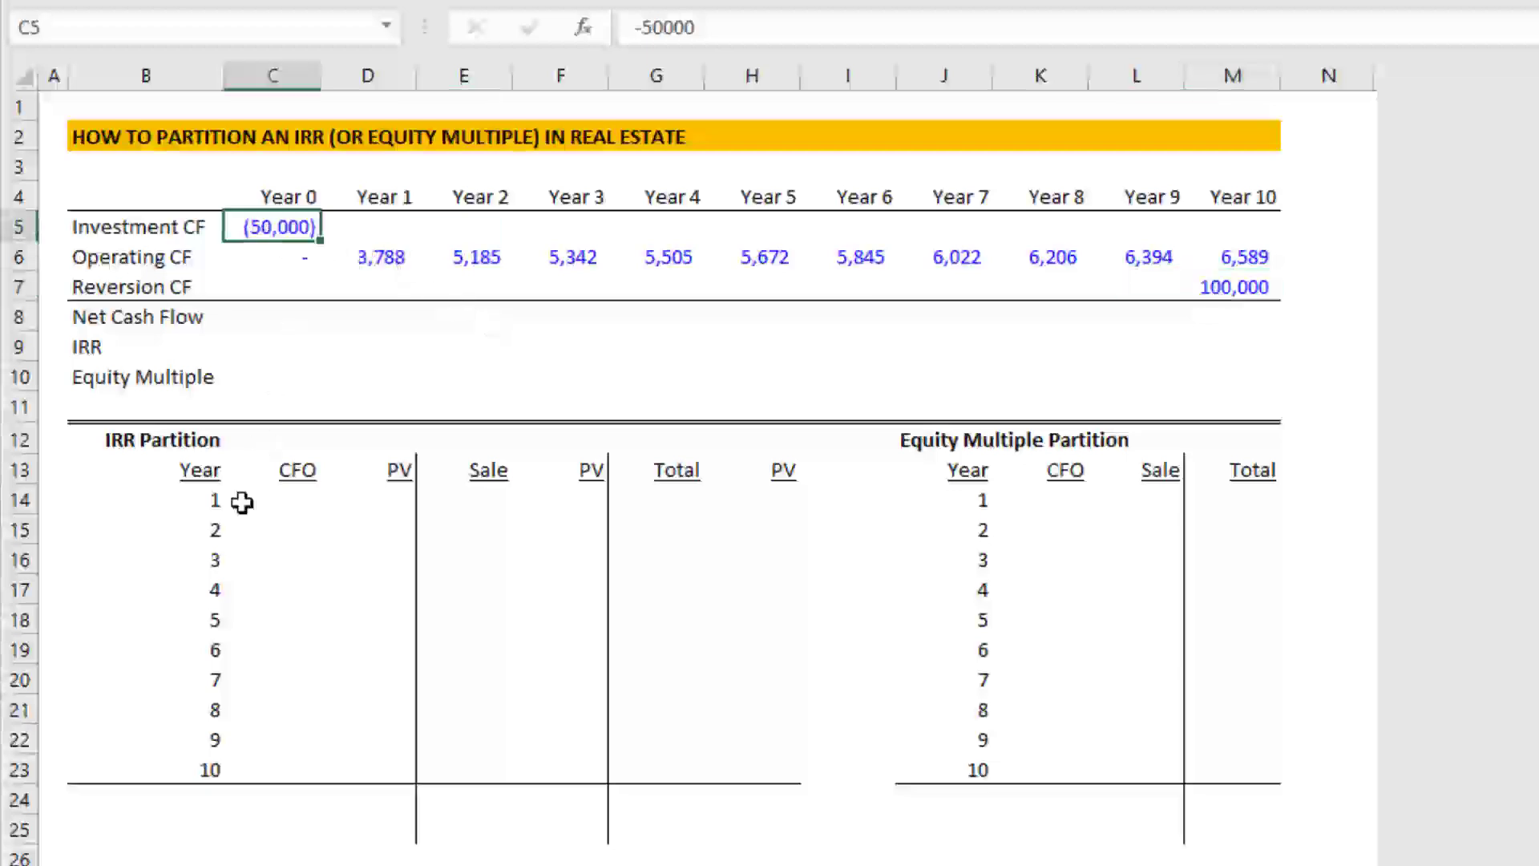
click(1225, 285)
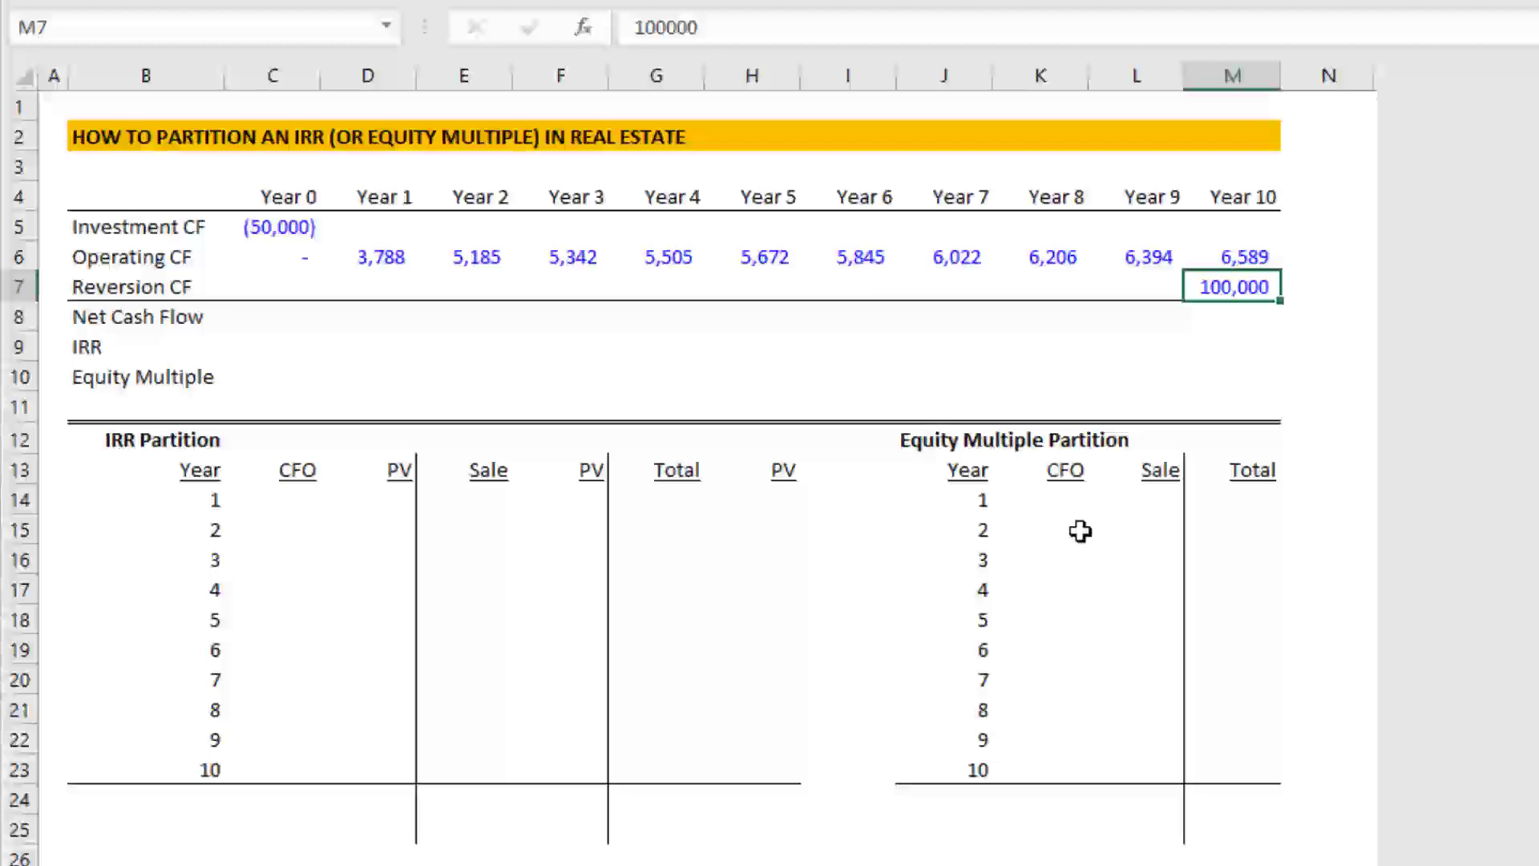
Step: Enter =SUM(C5:C7) as the Year 0 Net Cash Flow and copy it across Years 1–10
click(290, 314)
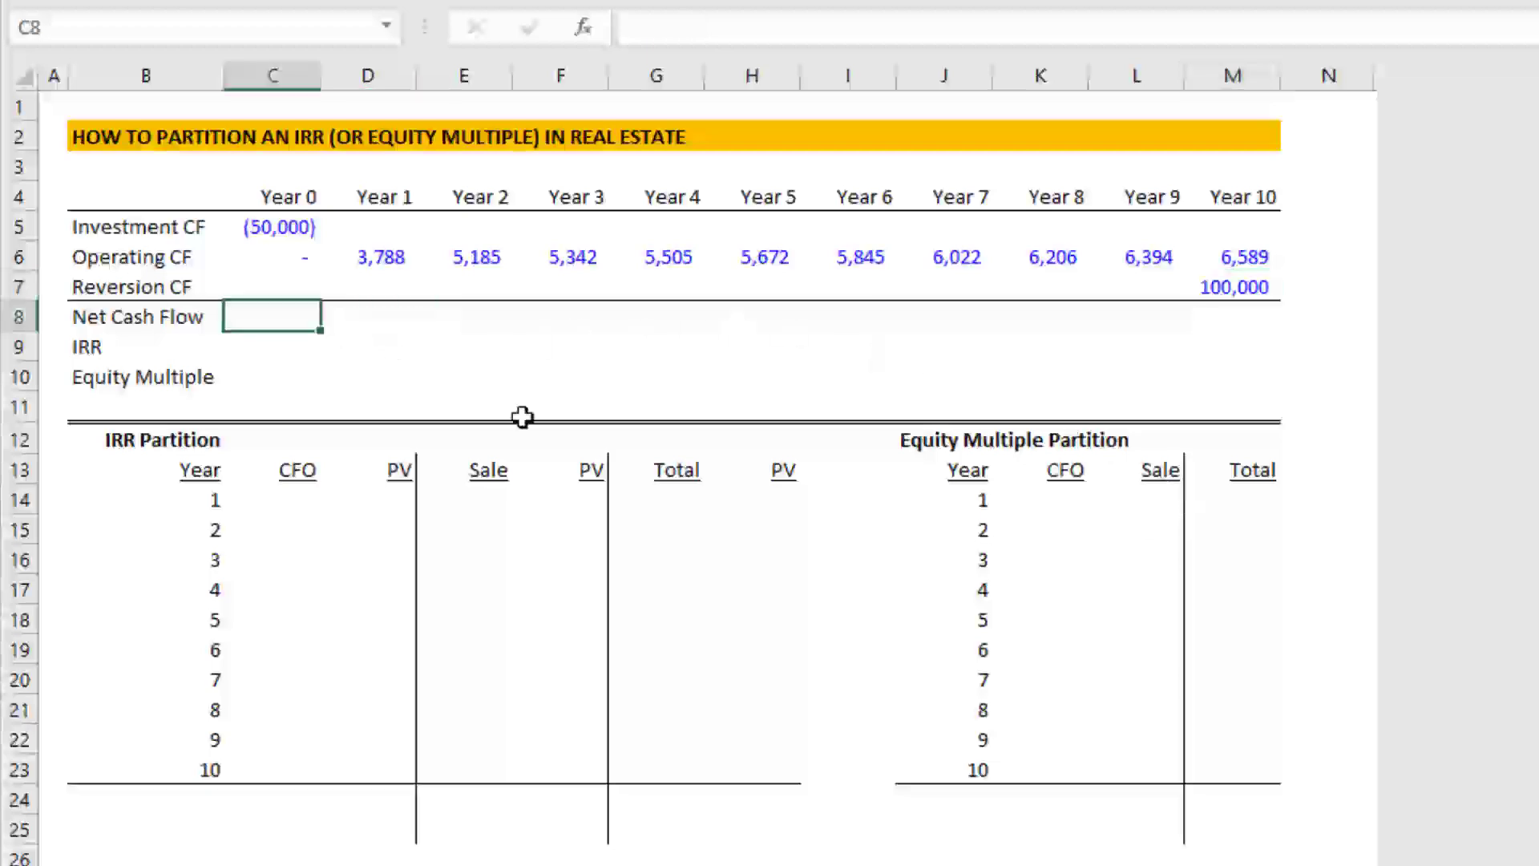
text(=sum()
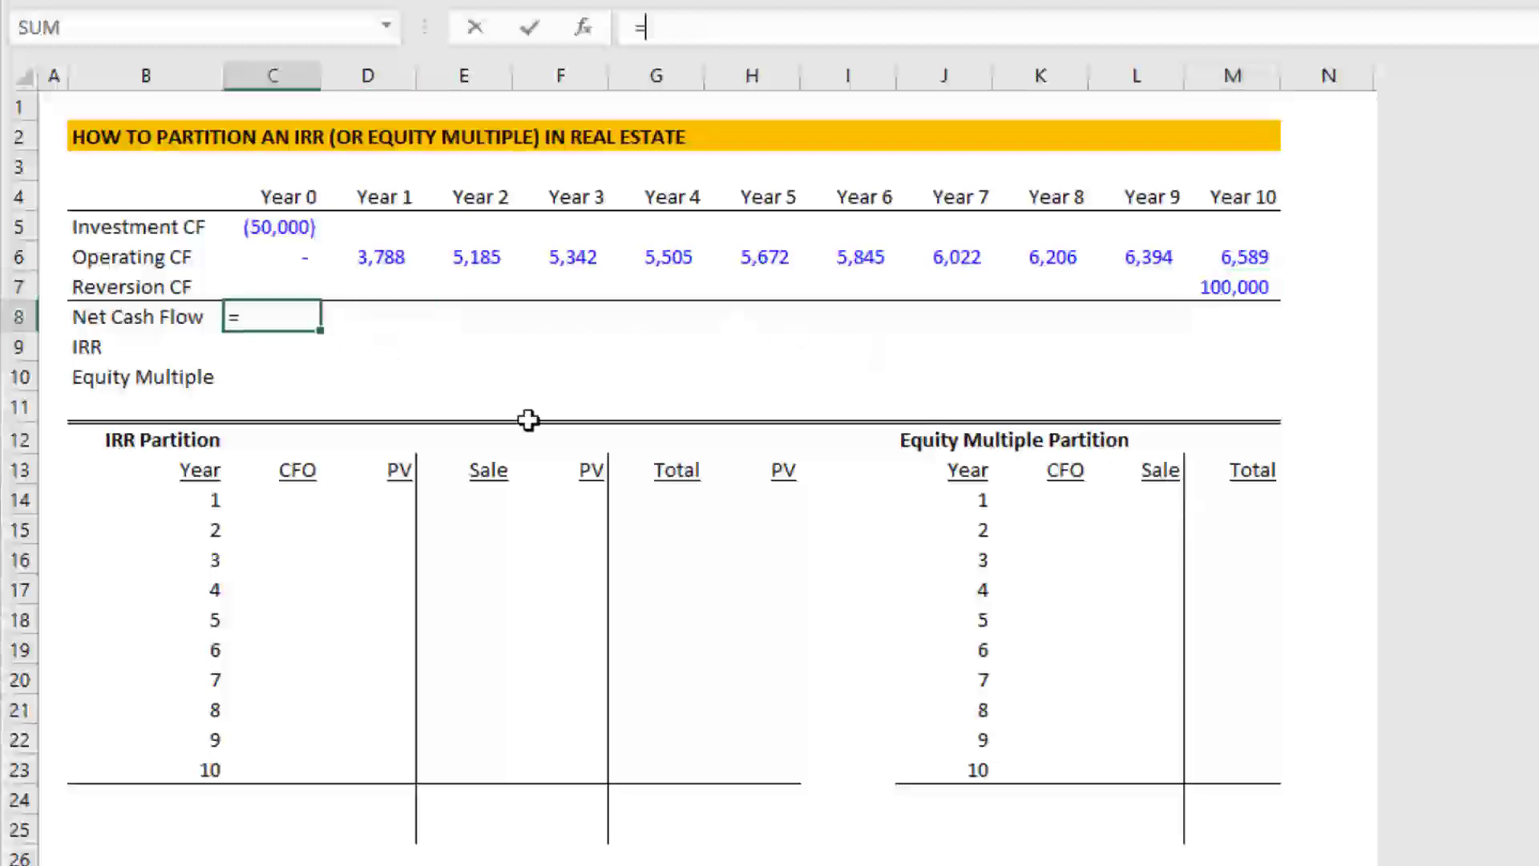
key(Up)
key(shift+Up)
key(shift+Up)
key(Return)
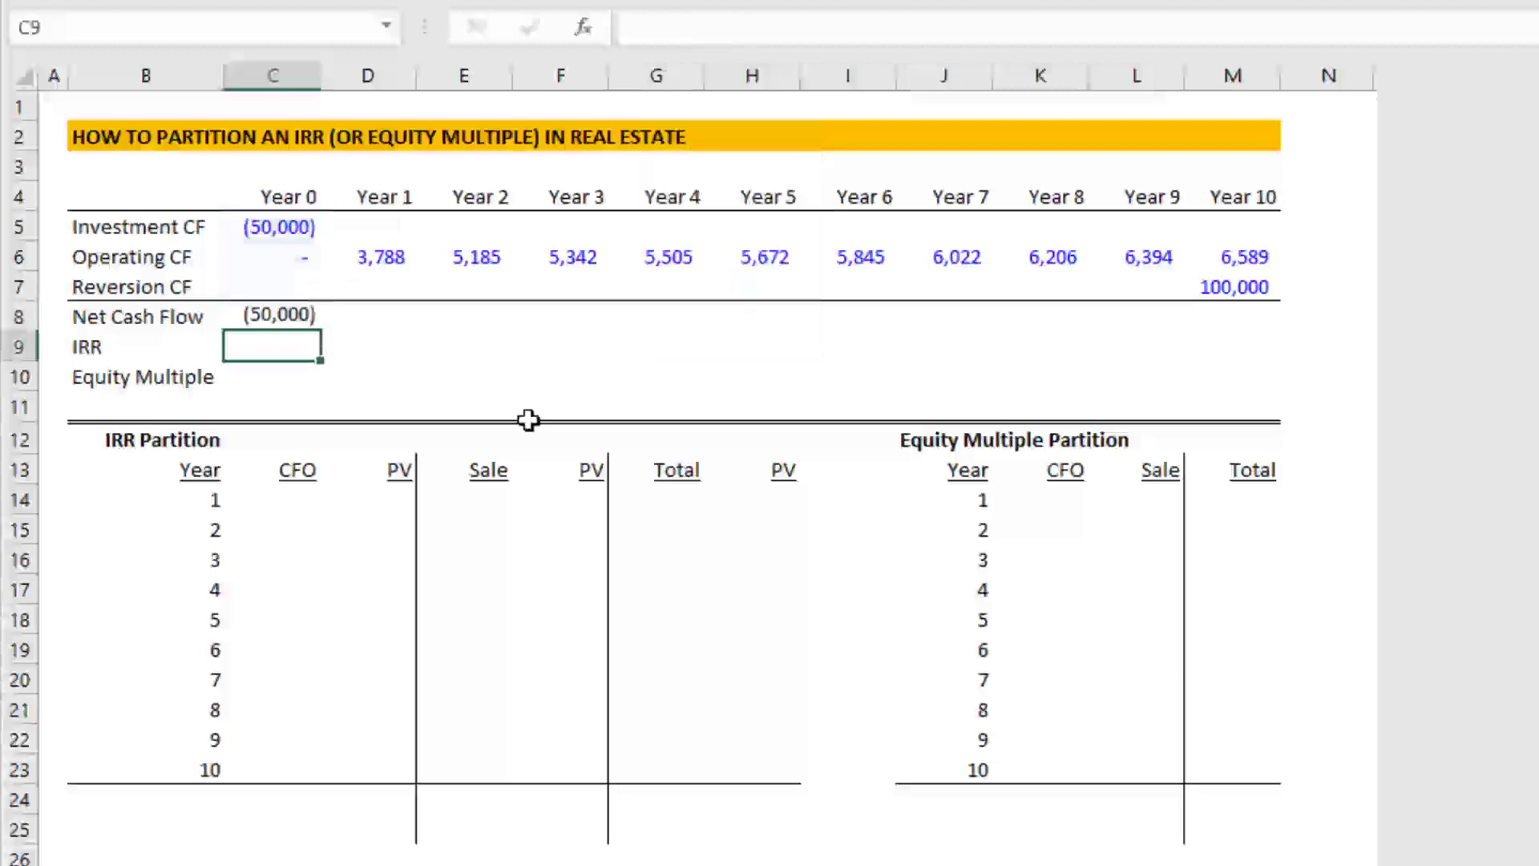
key(Up)
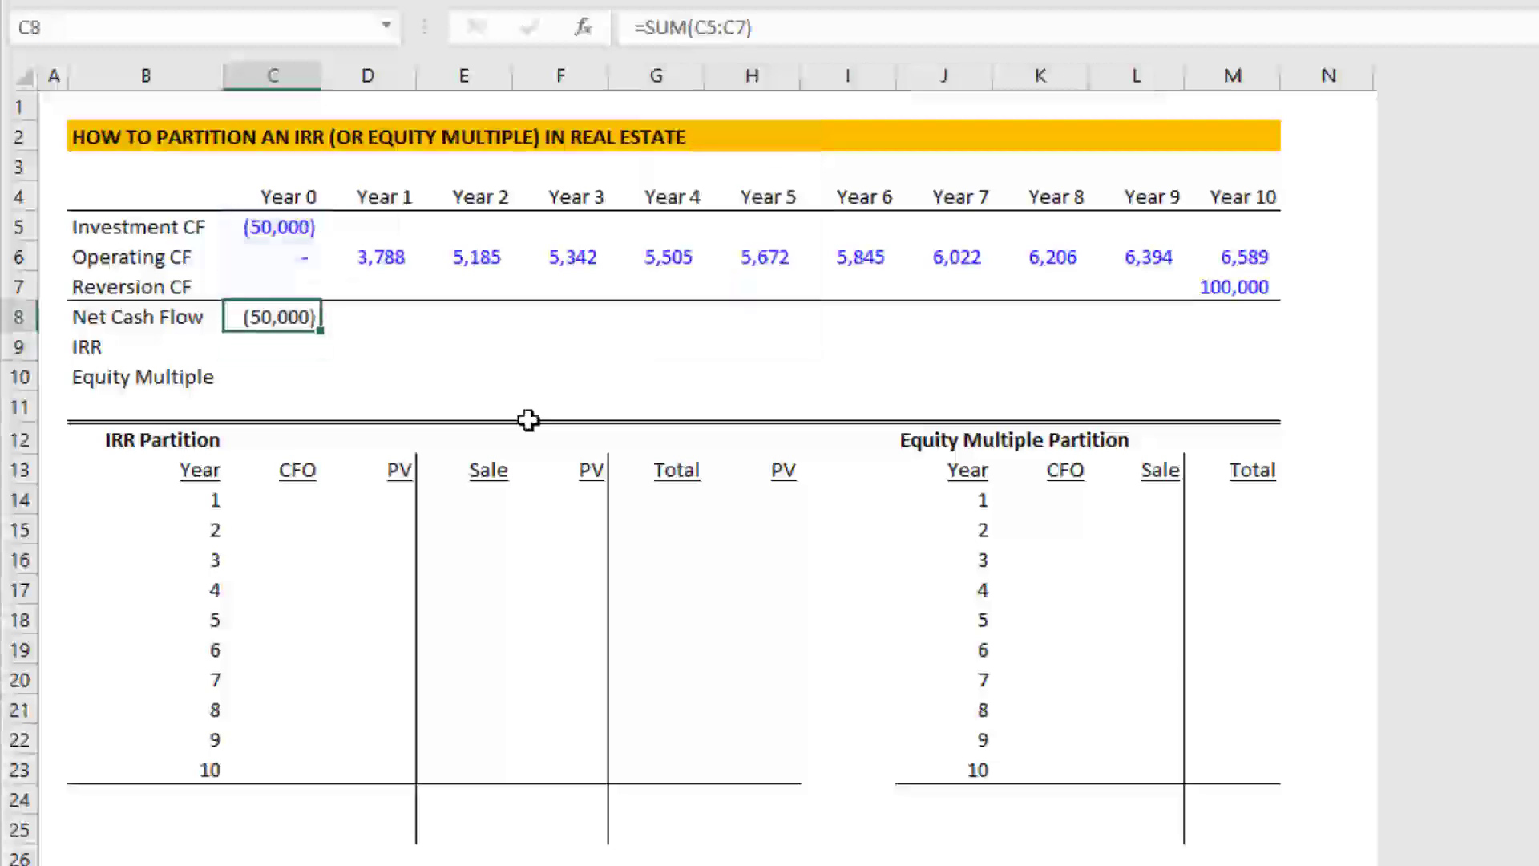
key(ctrl+c)
key(shift+Right)
key(shift+Right)
key(shift+Right)
key(shift+Right)
key(shift+Right)
key(shift+Right)
key(shift+Right)
key(shift+Right)
key(shift+Right)
key(shift+Right)
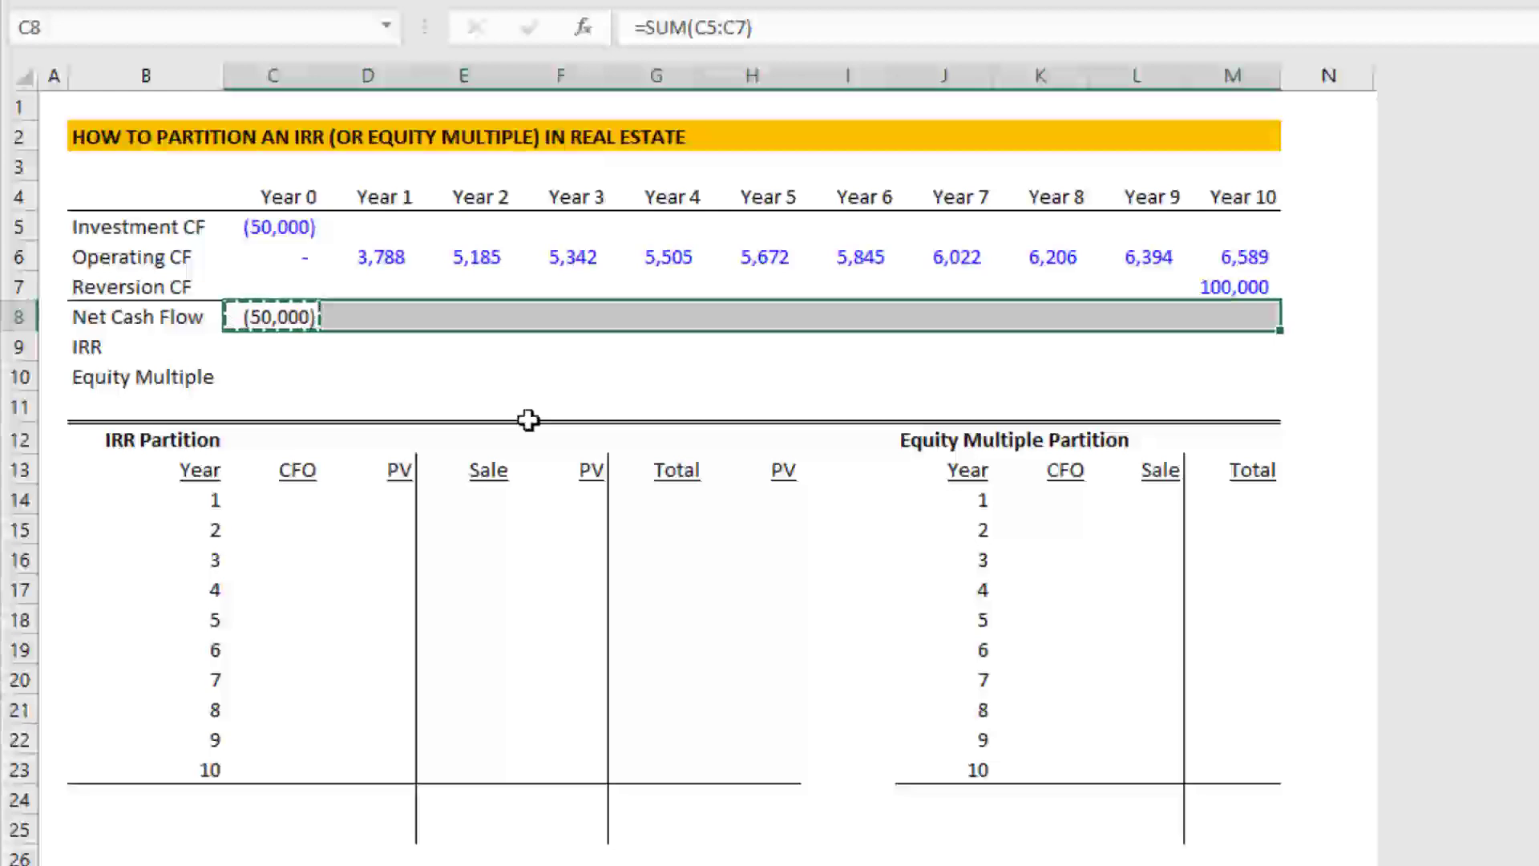
key(ctrl+v)
key(Escape)
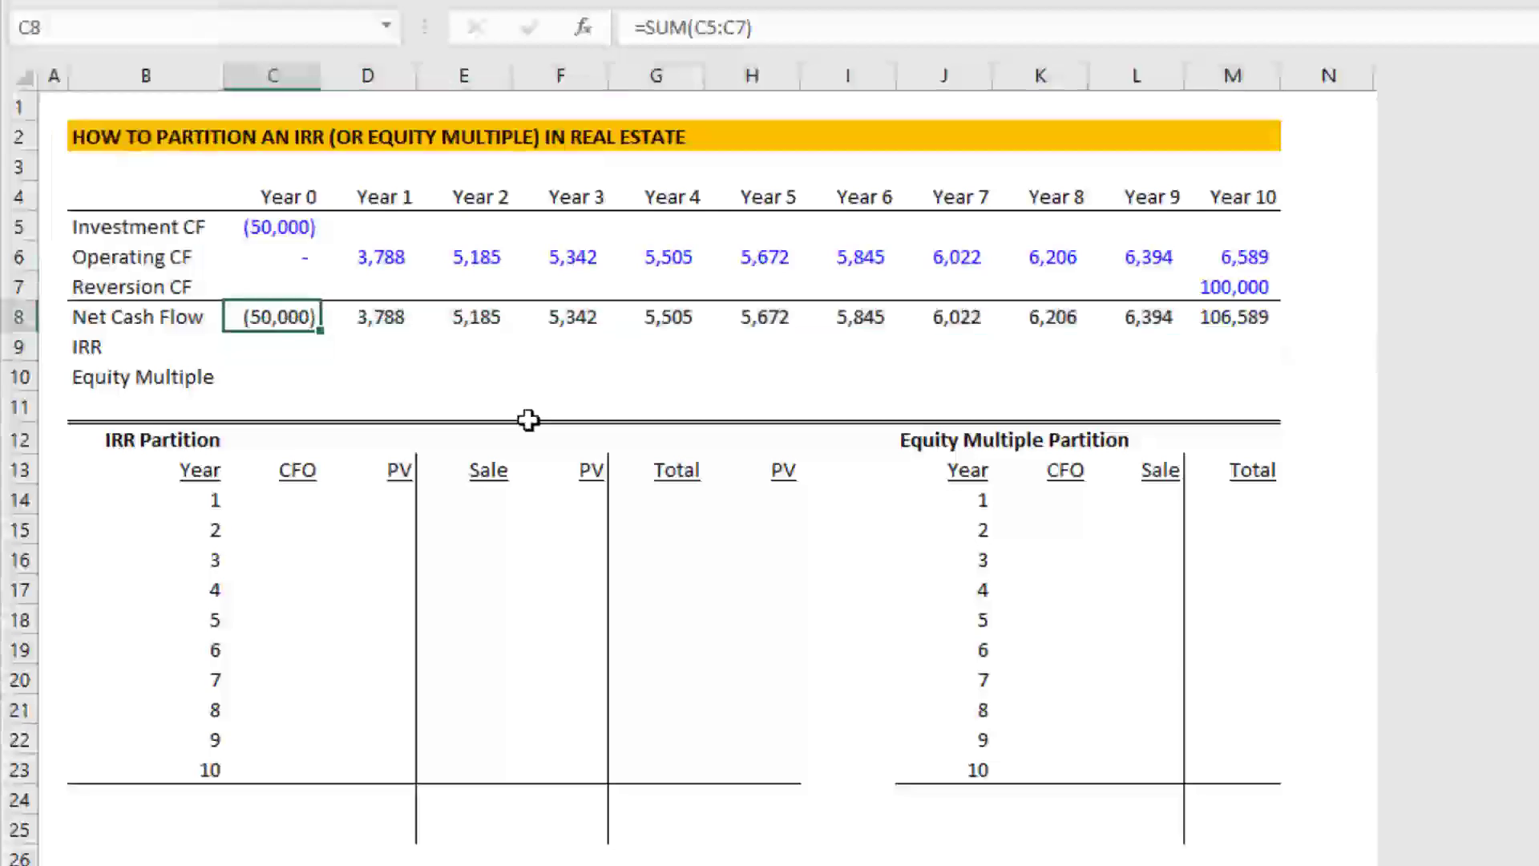
Step: Check the Net Cash Flow formulas along row 8, including Year 10's 106,589
key(Right)
key(Right)
key(Right)
key(Right)
key(Right)
key(Right)
key(Right)
key(Right)
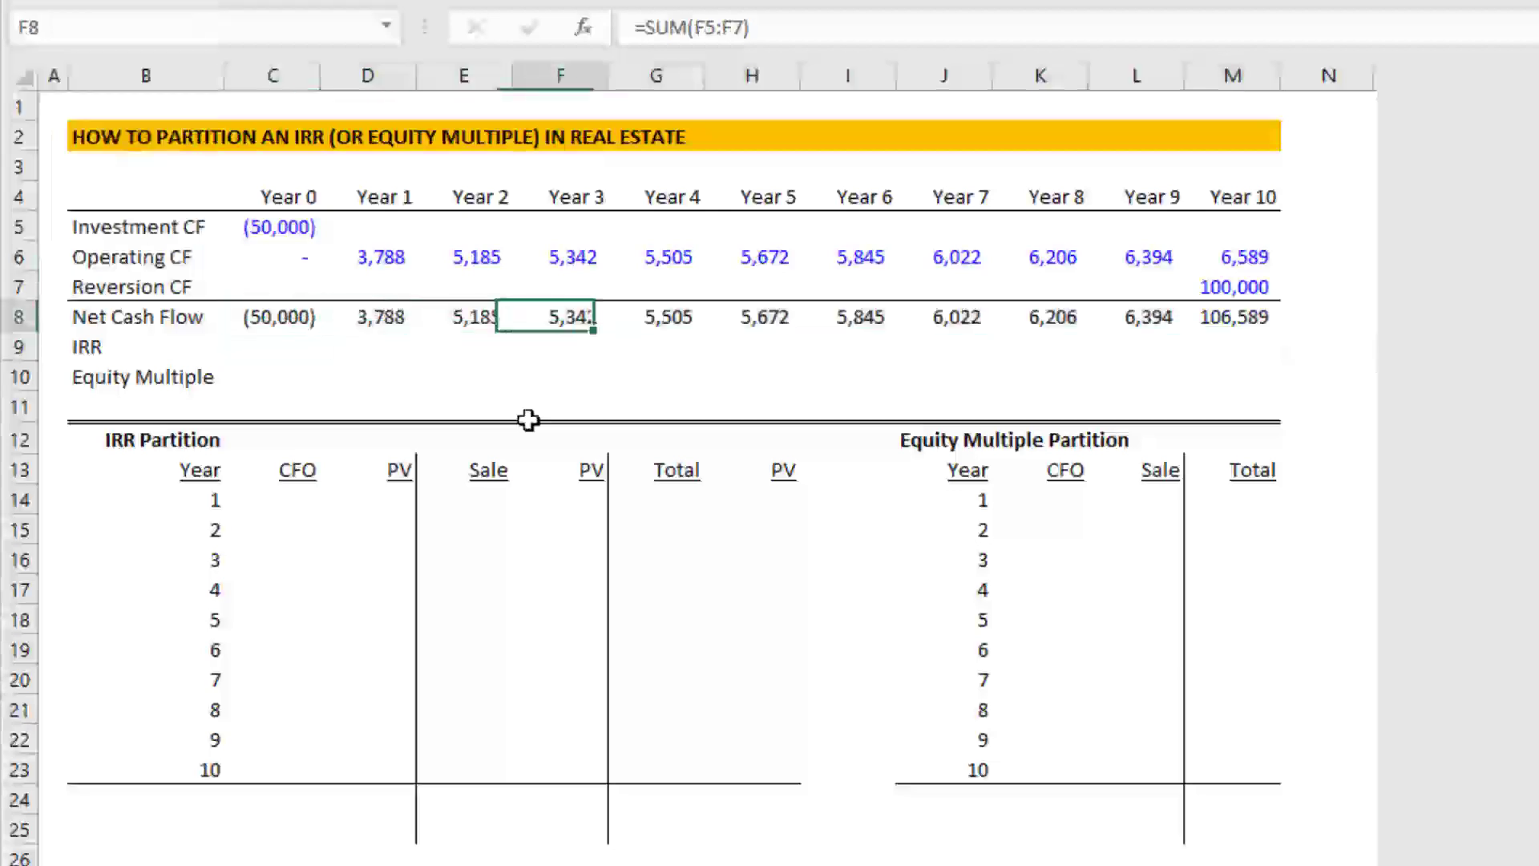
key(Right)
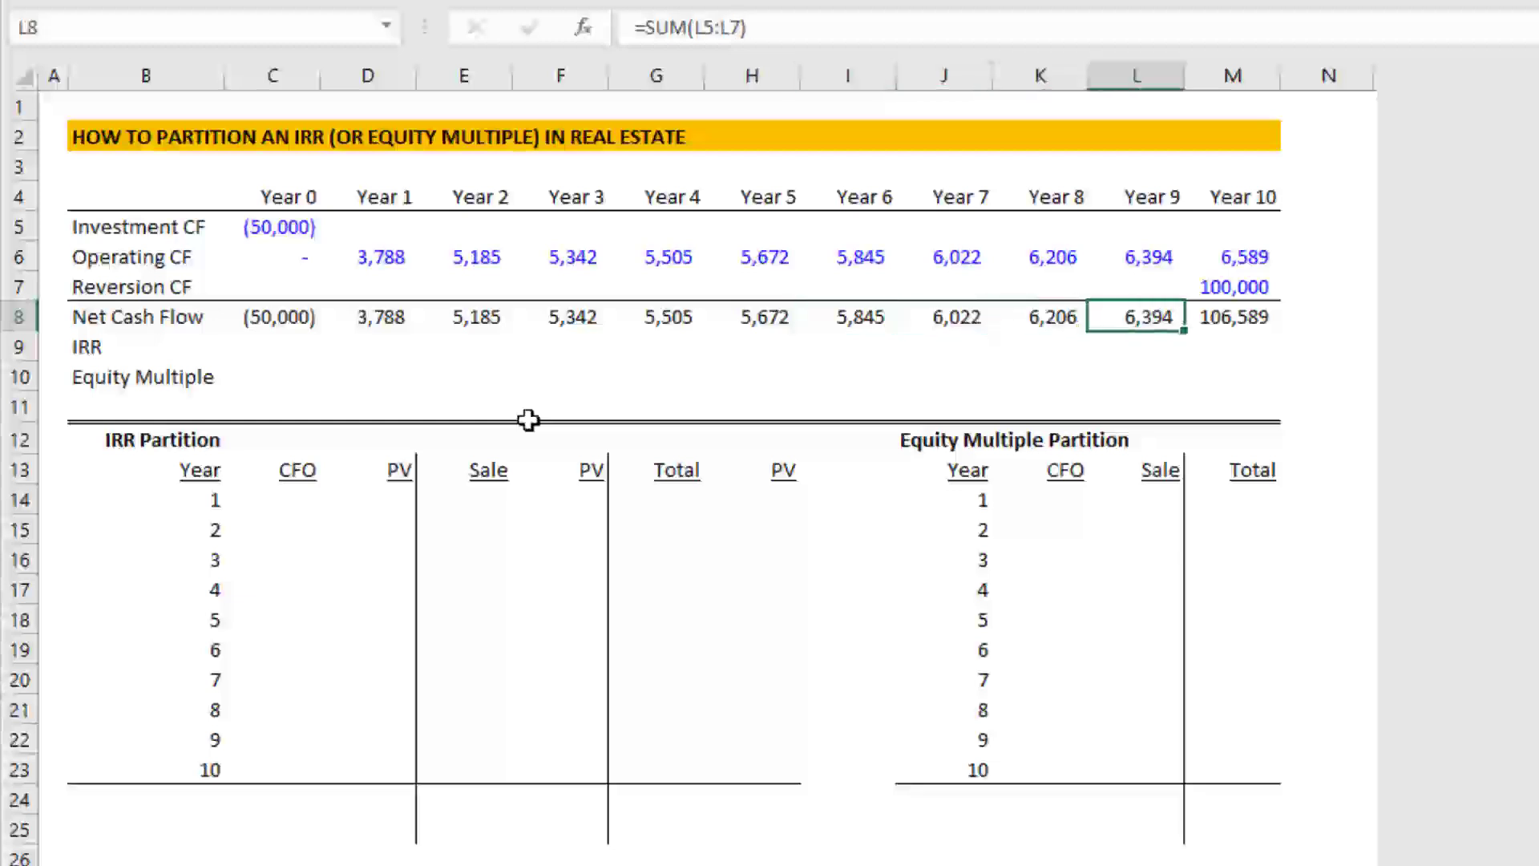
key(Right)
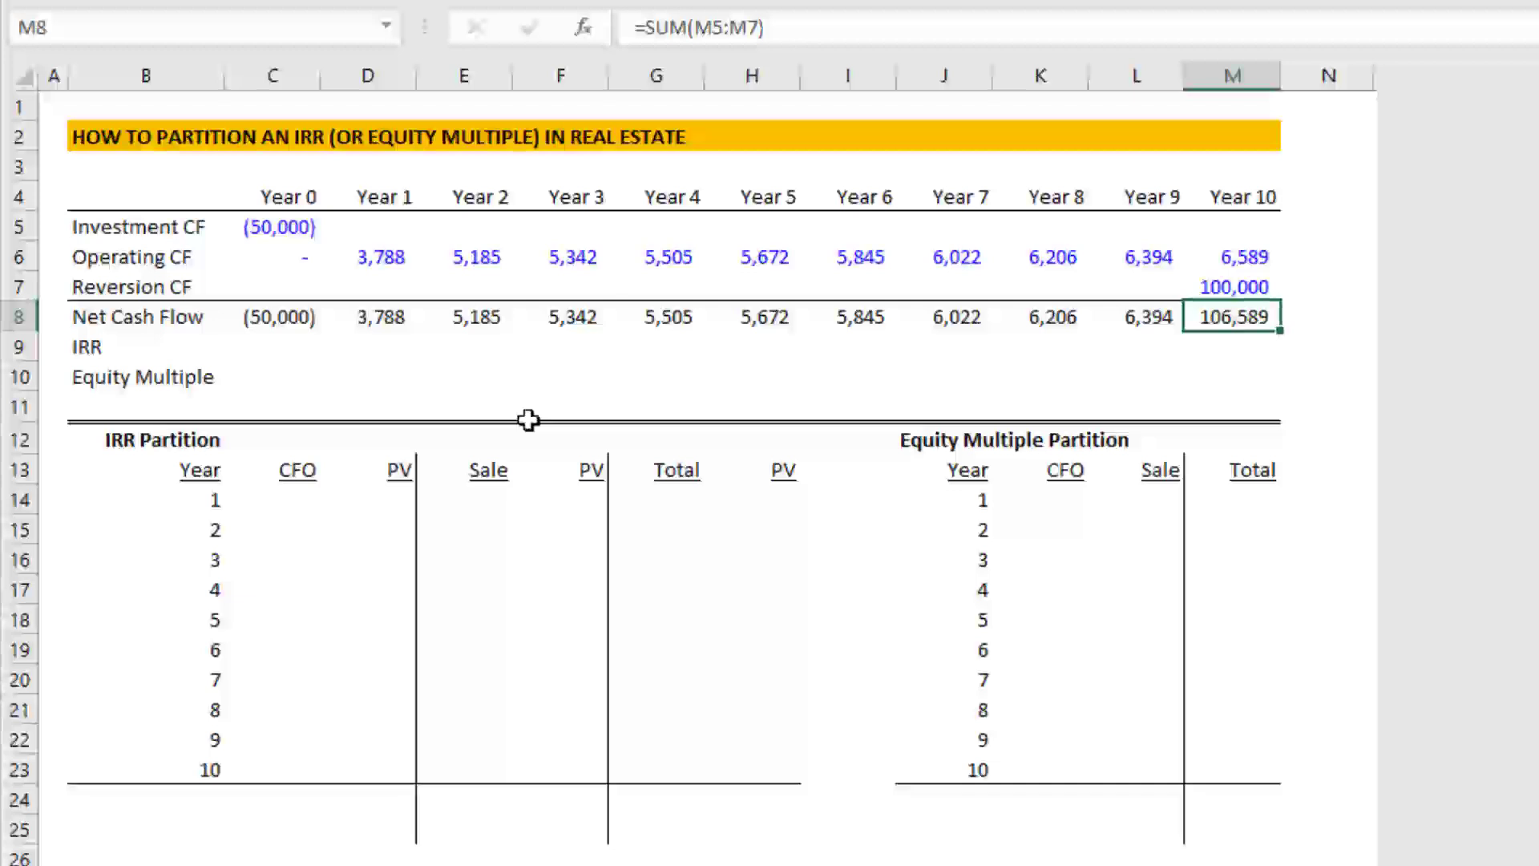
key(Up)
key(Up)
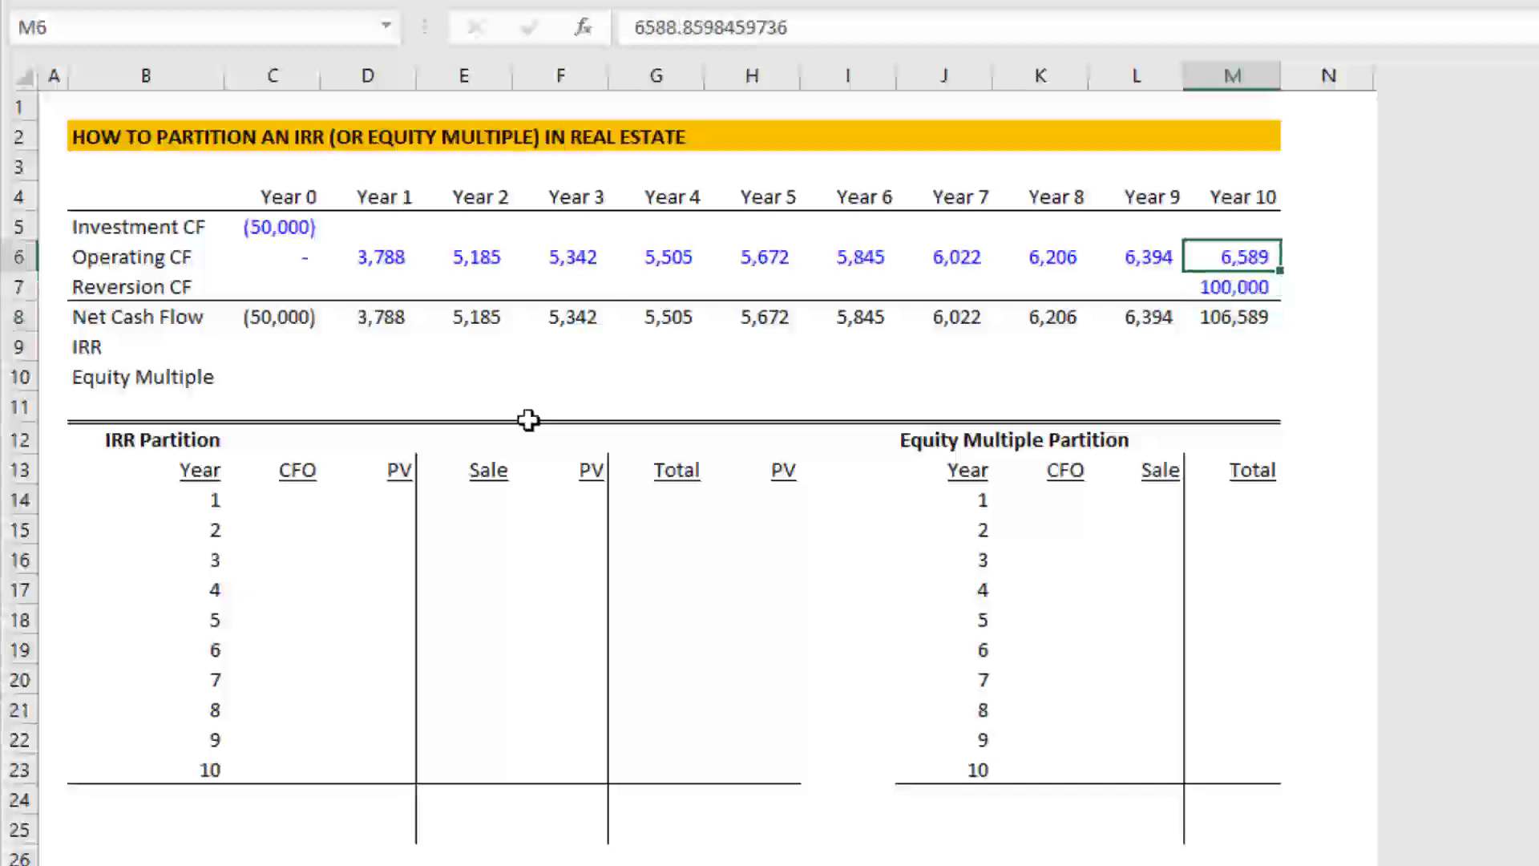
key(Down)
key(Down)
key(Down)
key(Up)
key(Left)
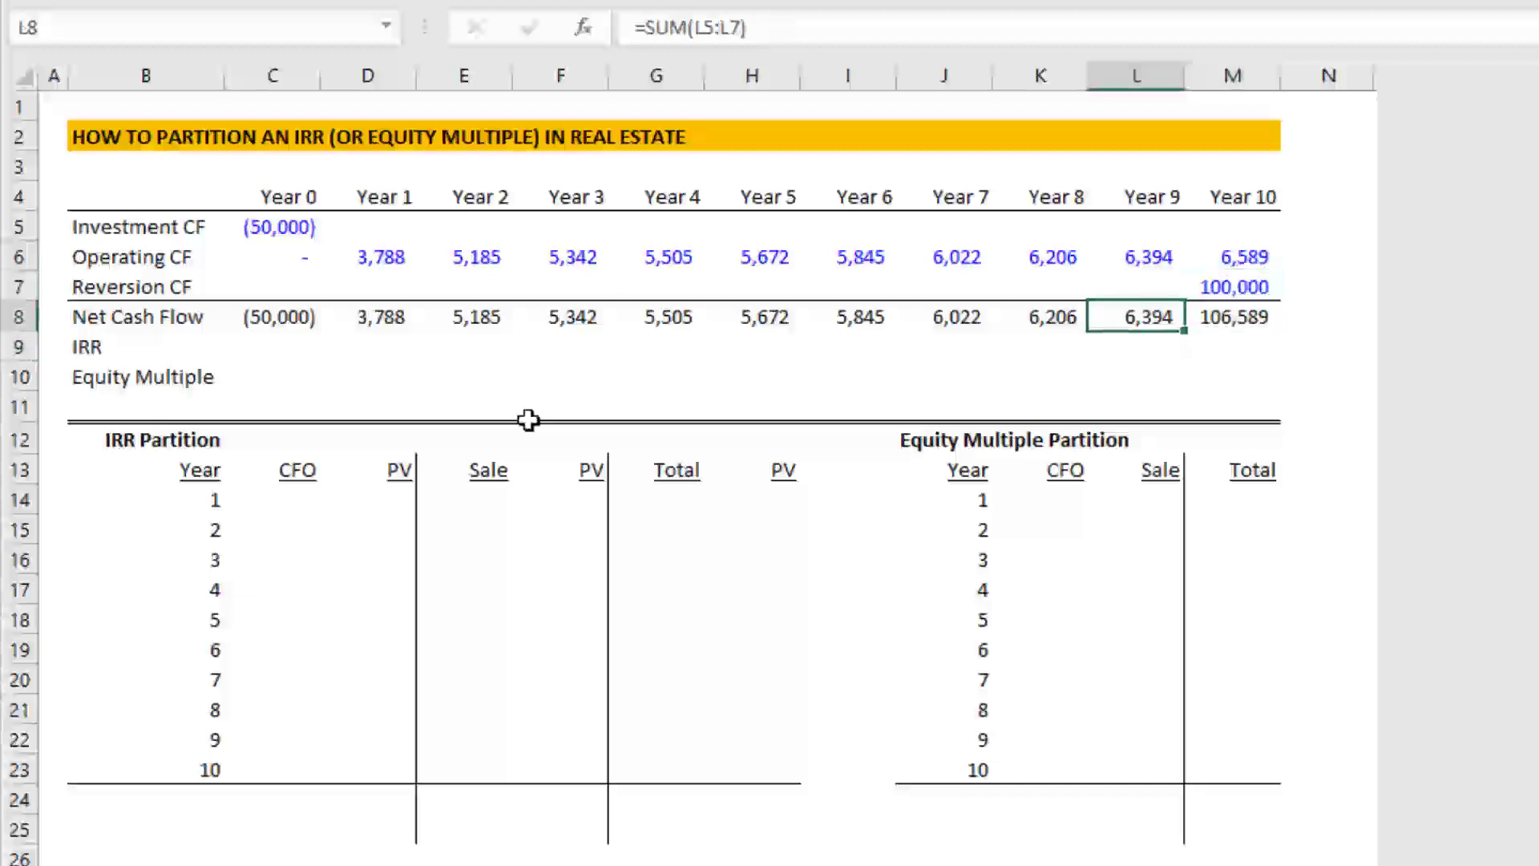
key(ctrl+Left)
key(Down)
key(Right)
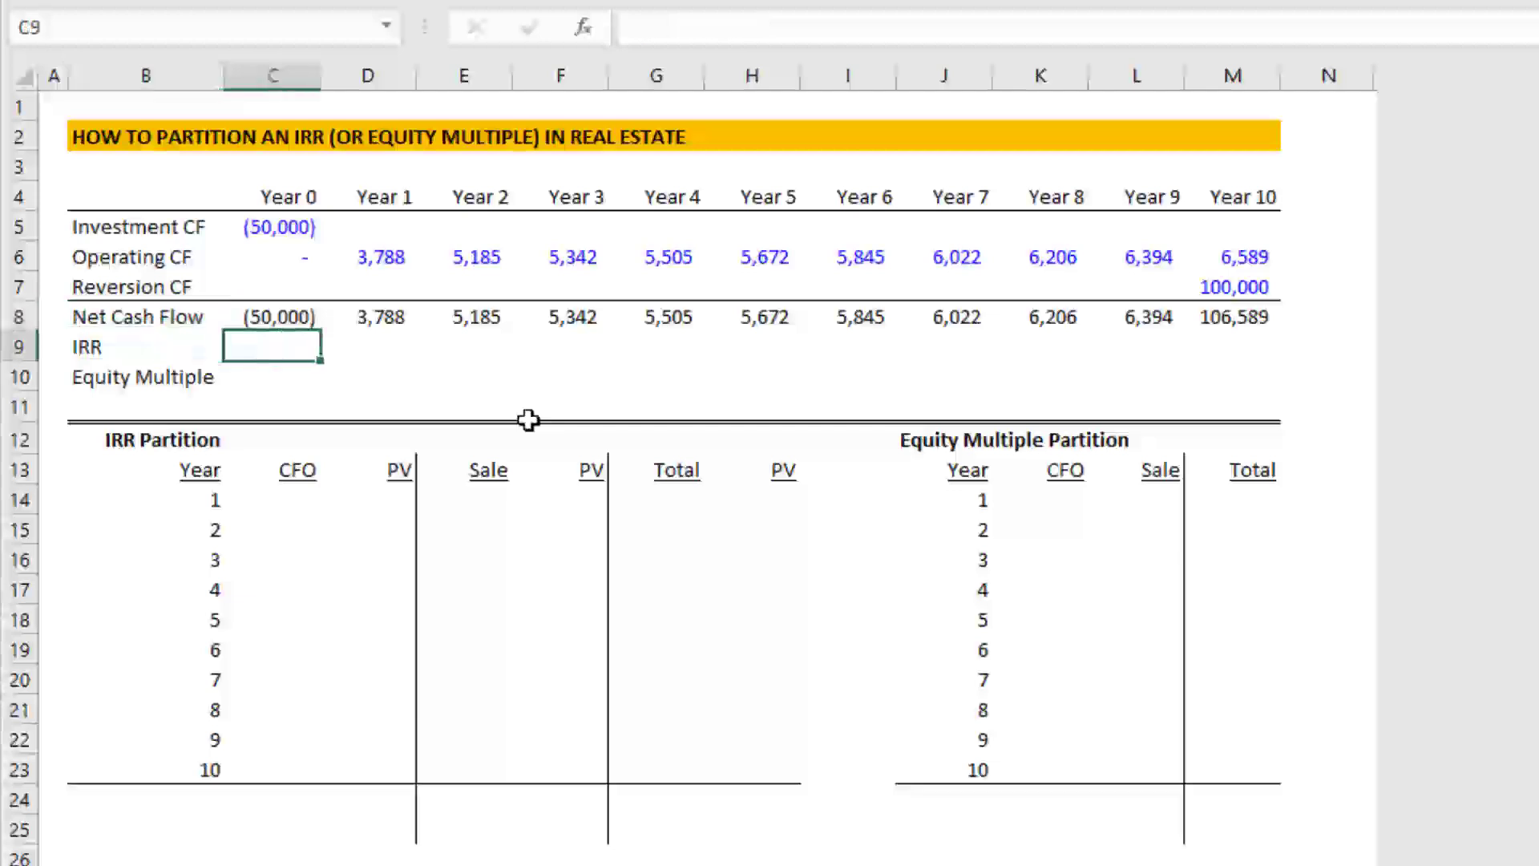
Step: Compute the IRR of the Year 0–10 net cash flows, giving 15.5%
text(=irr)
key(Tab)
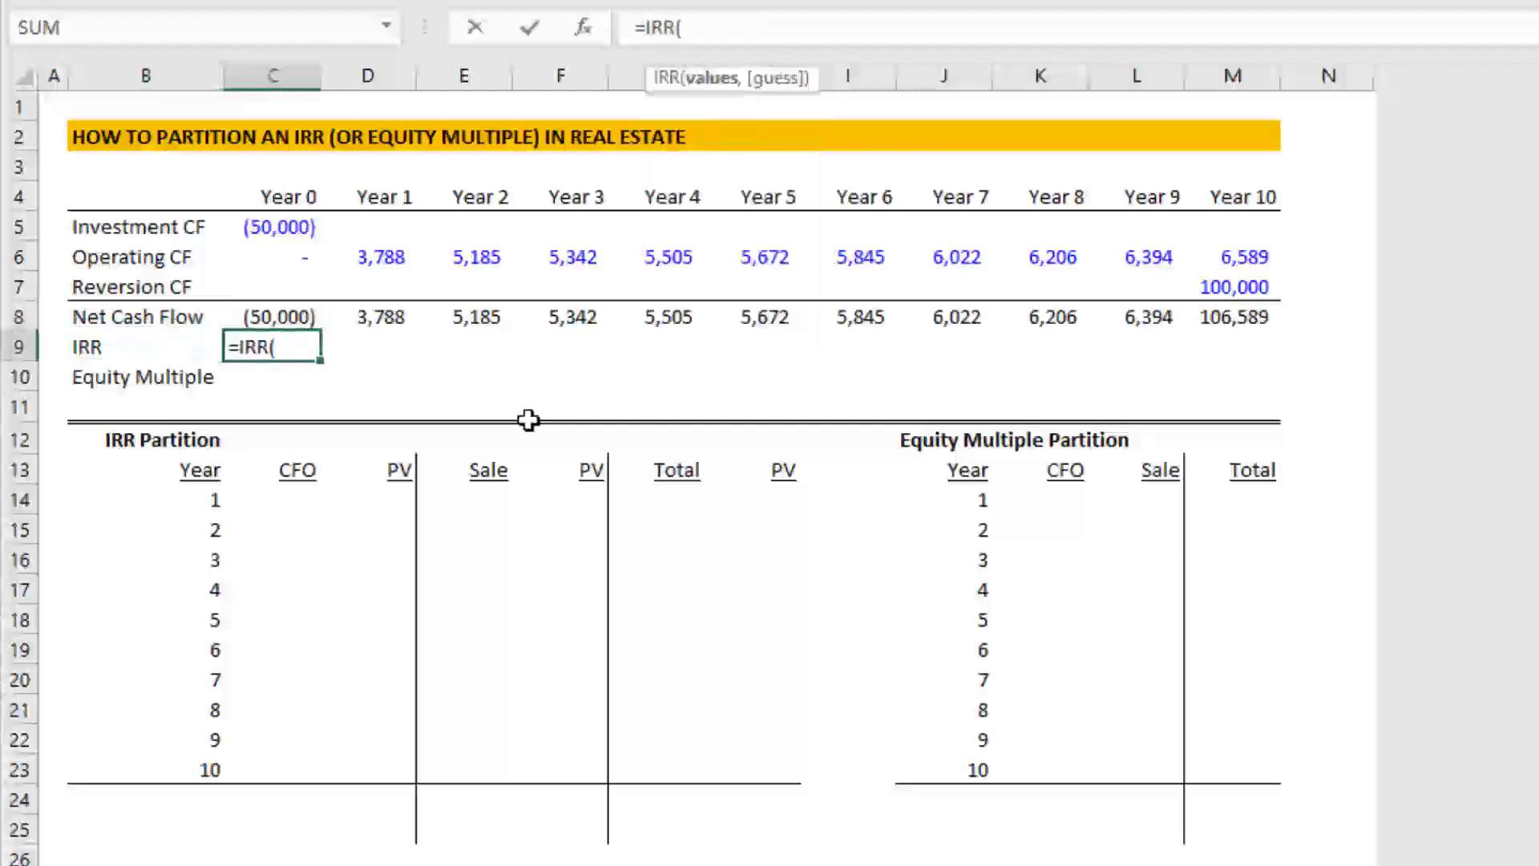
key(Up)
key(ctrl+shift+Right)
key(Return)
key(Up)
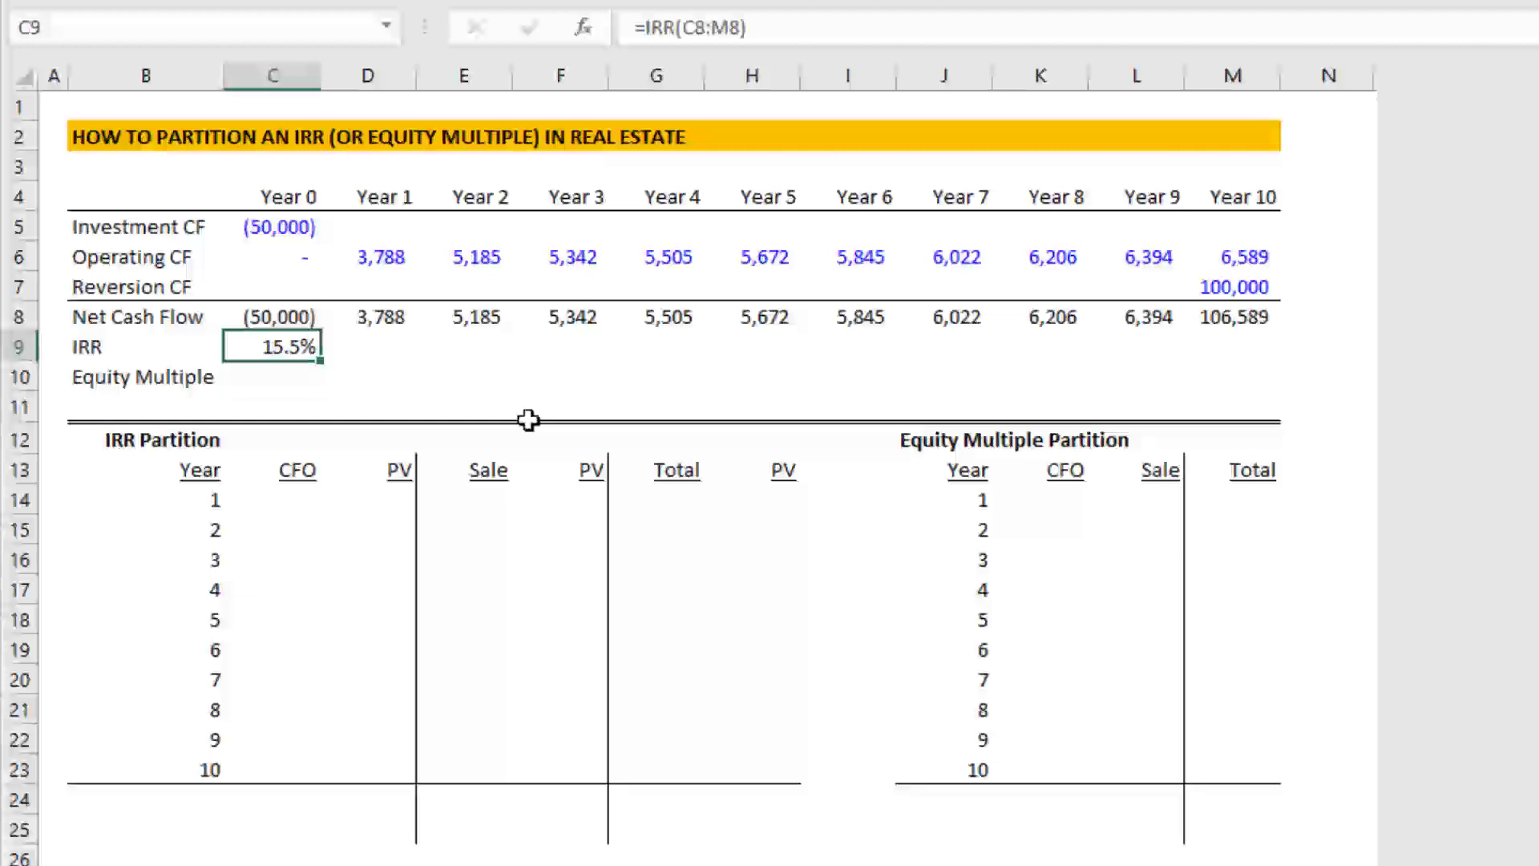
Step: Start the Equity Multiple formula by summing the positive net cash flows with SUMIF
key(Down)
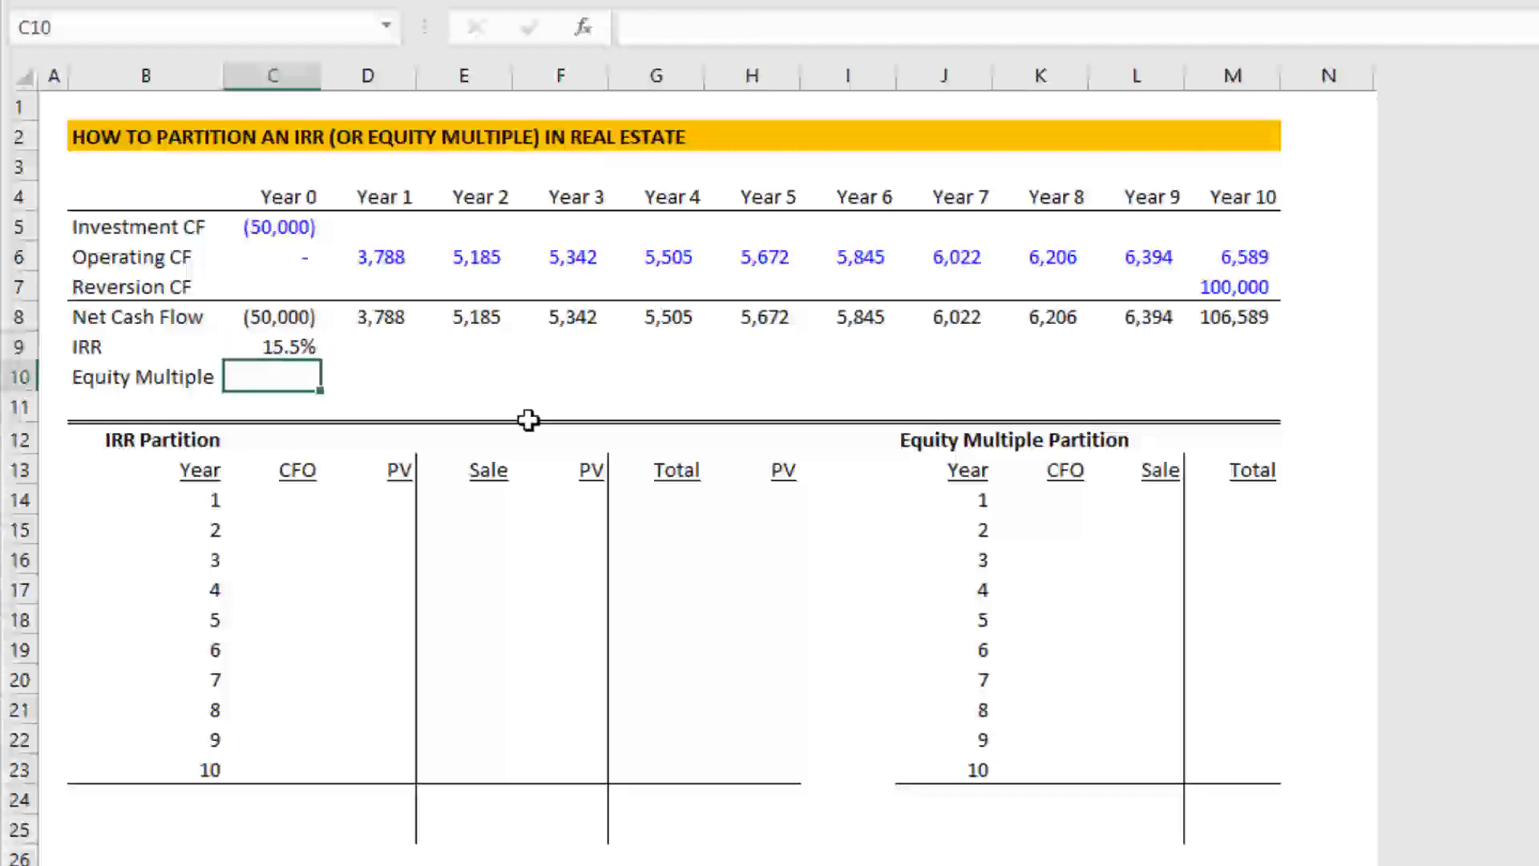
text(=sumif)
key(Tab)
key(Up)
key(Up)
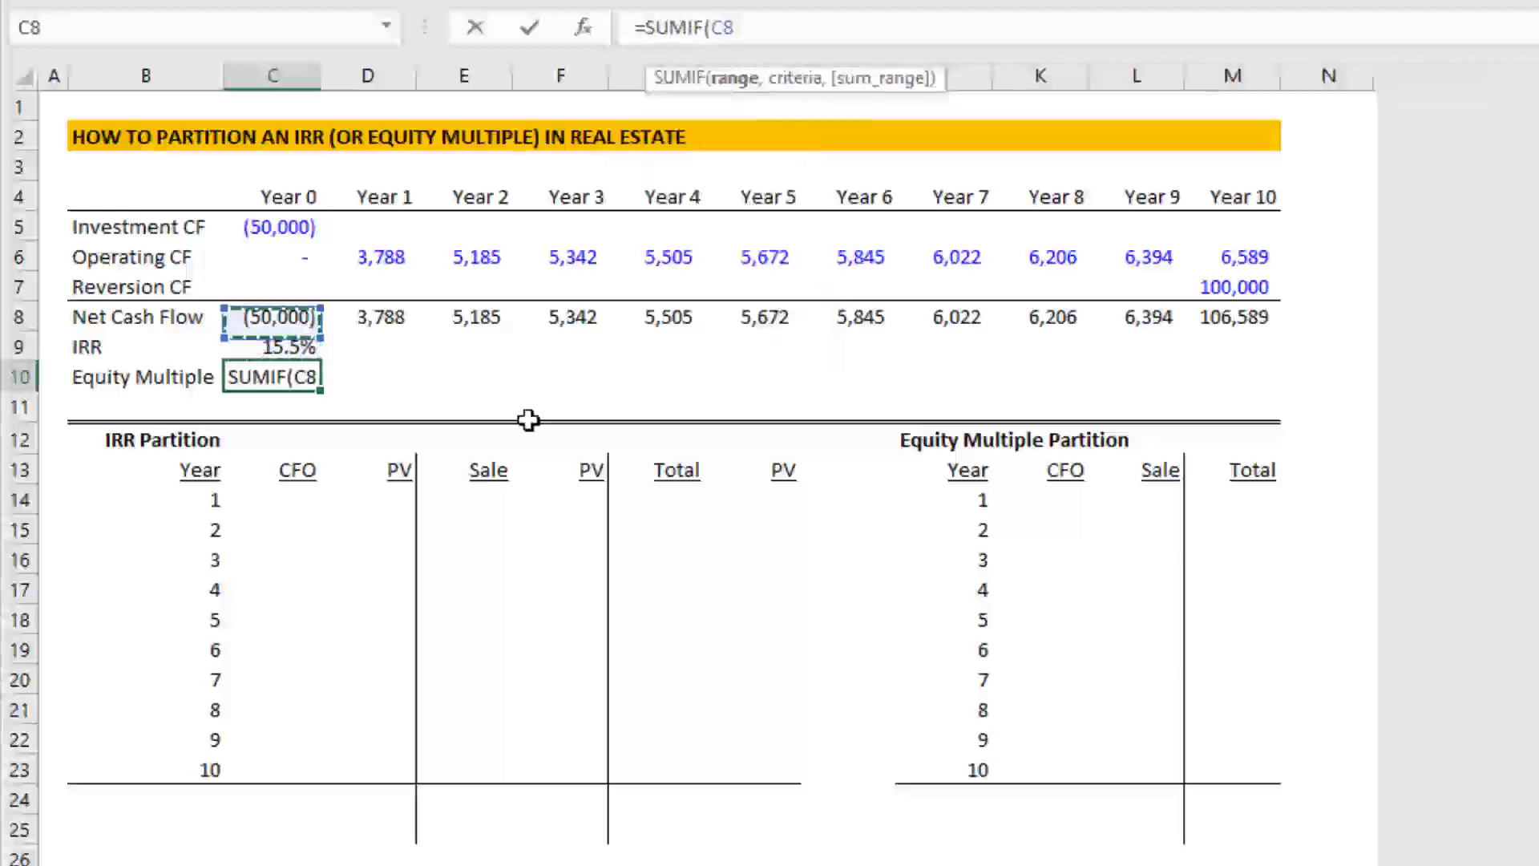
key(ctrl+shift+Right)
text(,">)
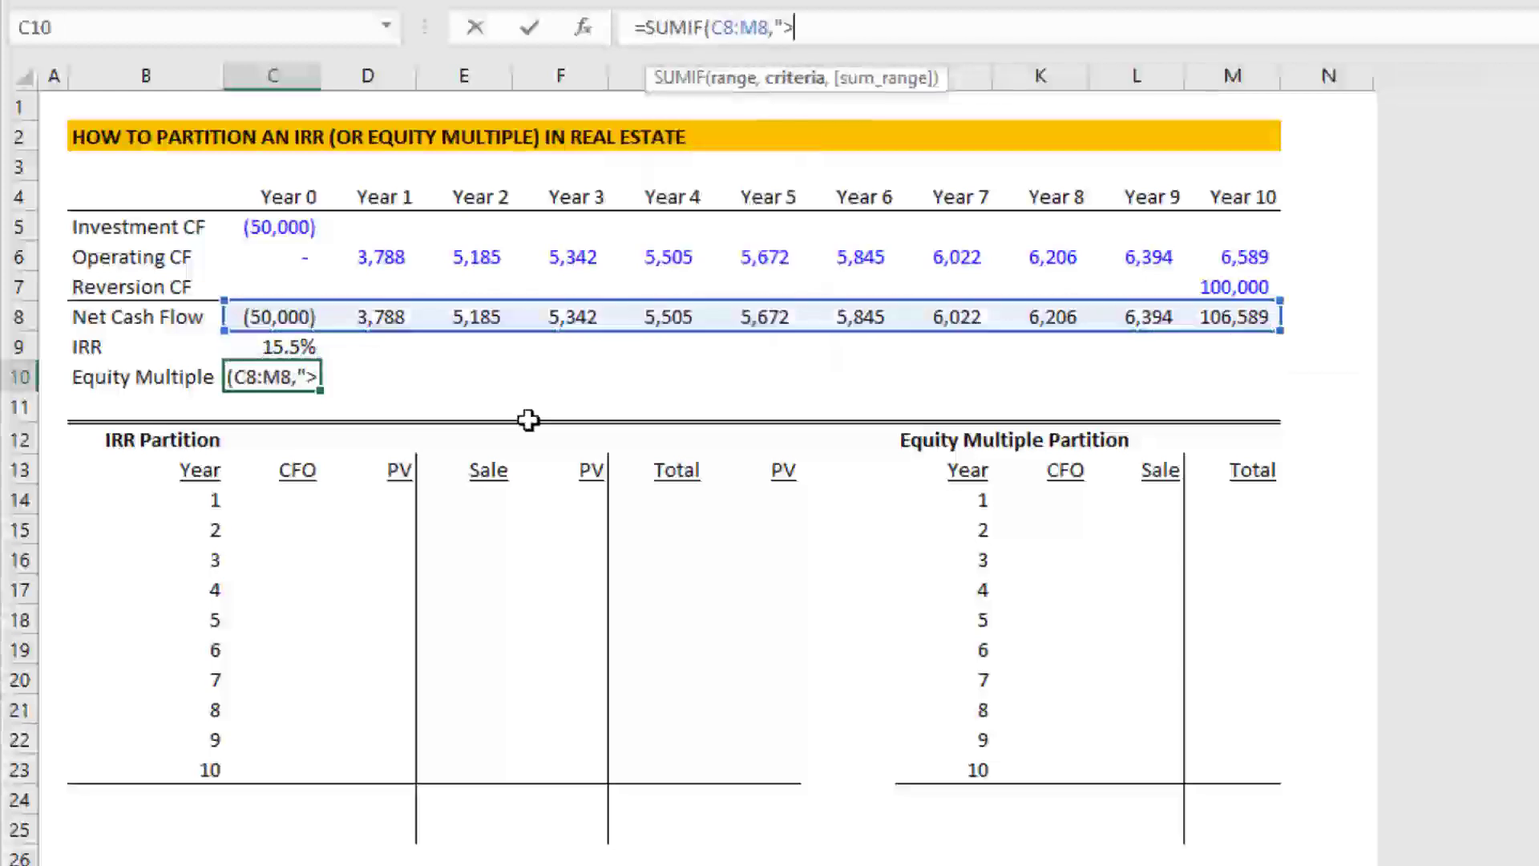
text(0")/-s)
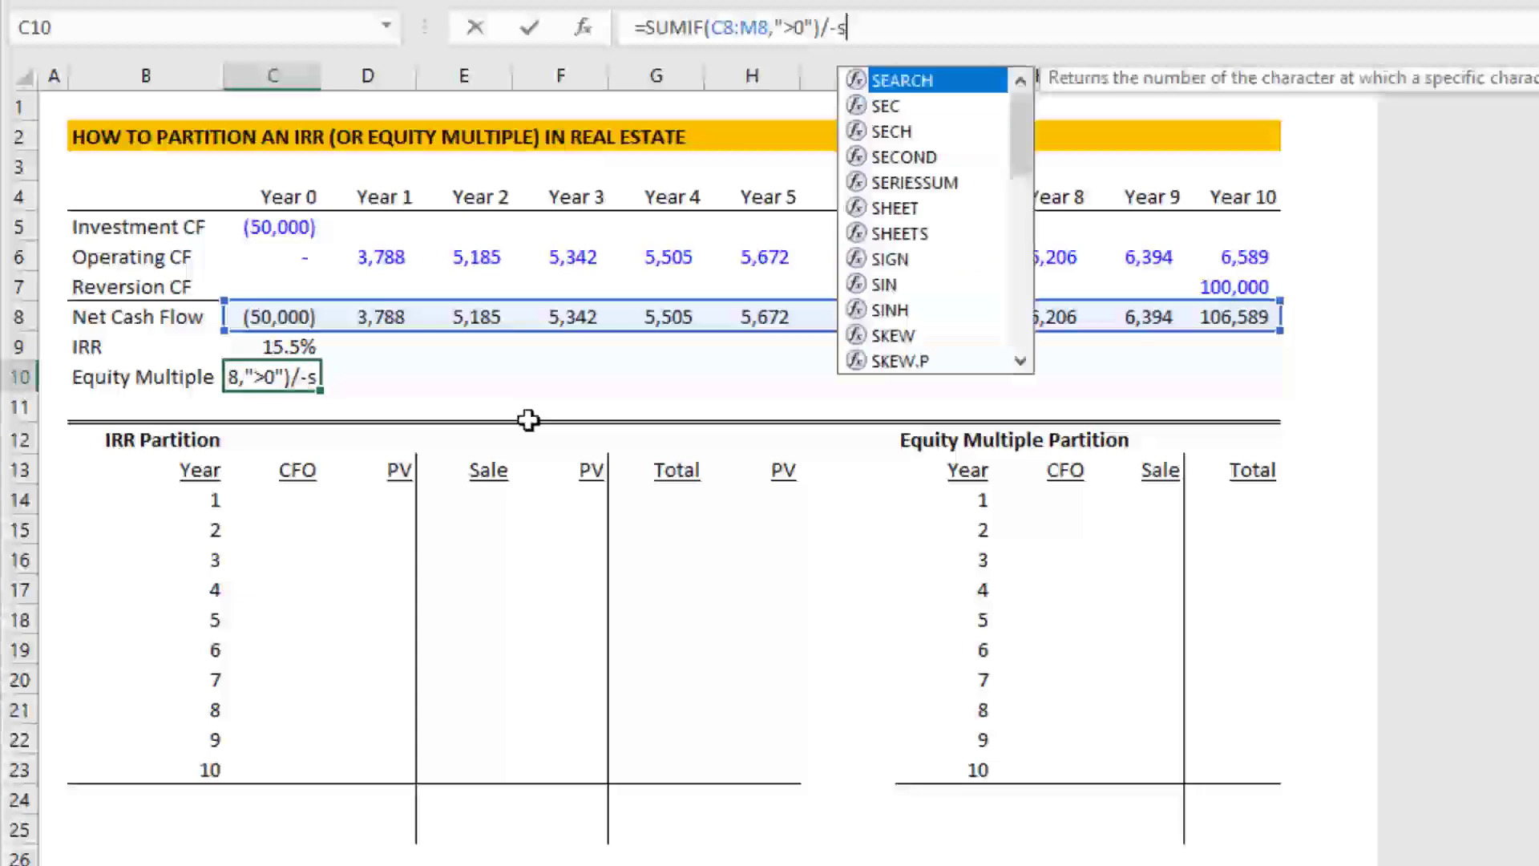
text(umif)
Step: Divide by the negated SUMIF of negative net cash flows, giving a 3.13X equity multiple
key(Tab)
key(Up)
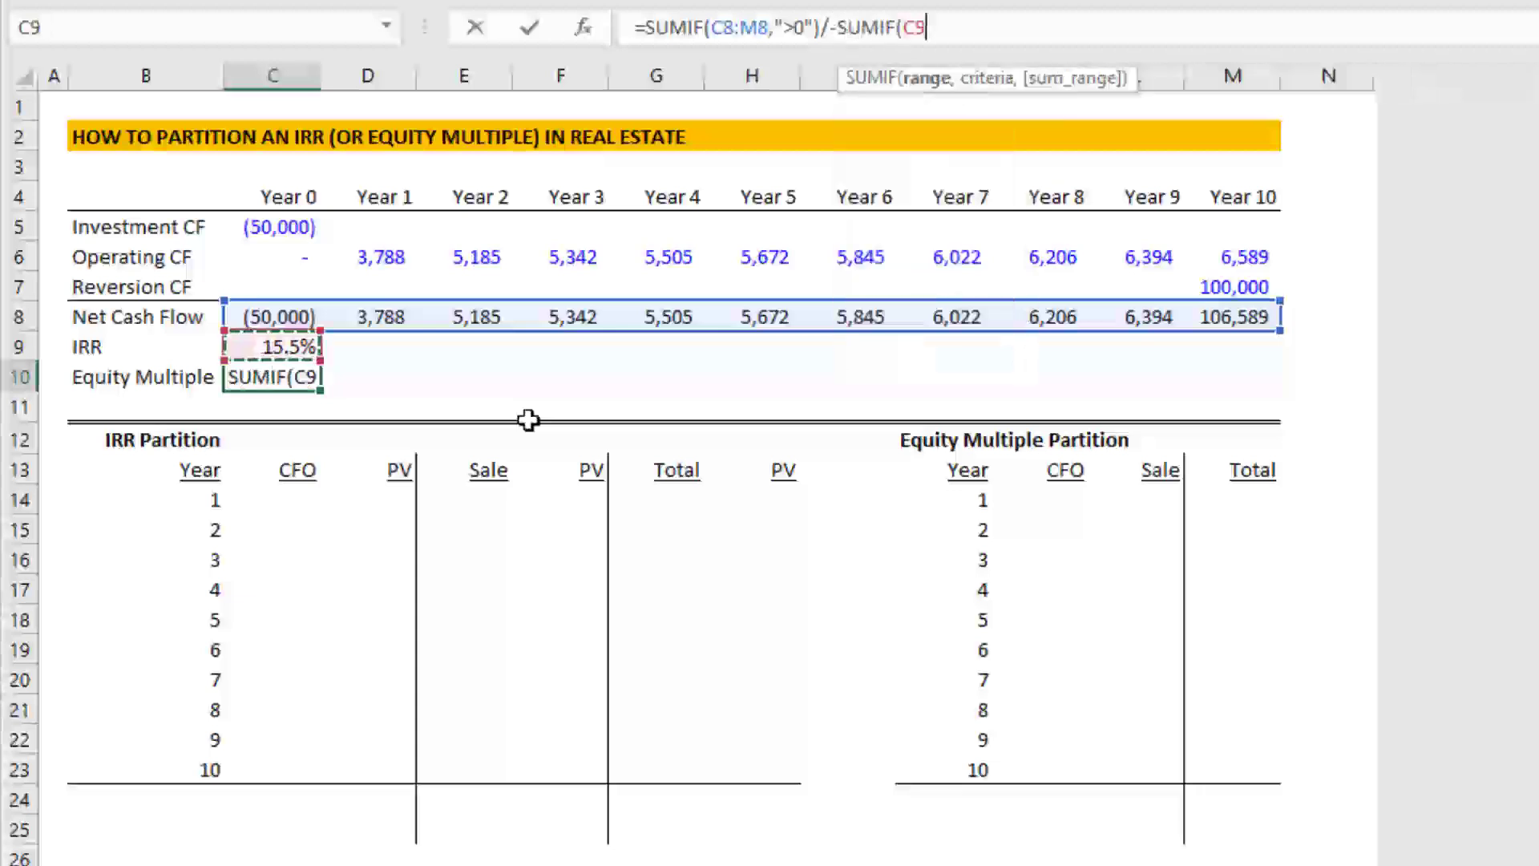
key(Up)
key(ctrl+shift+Right)
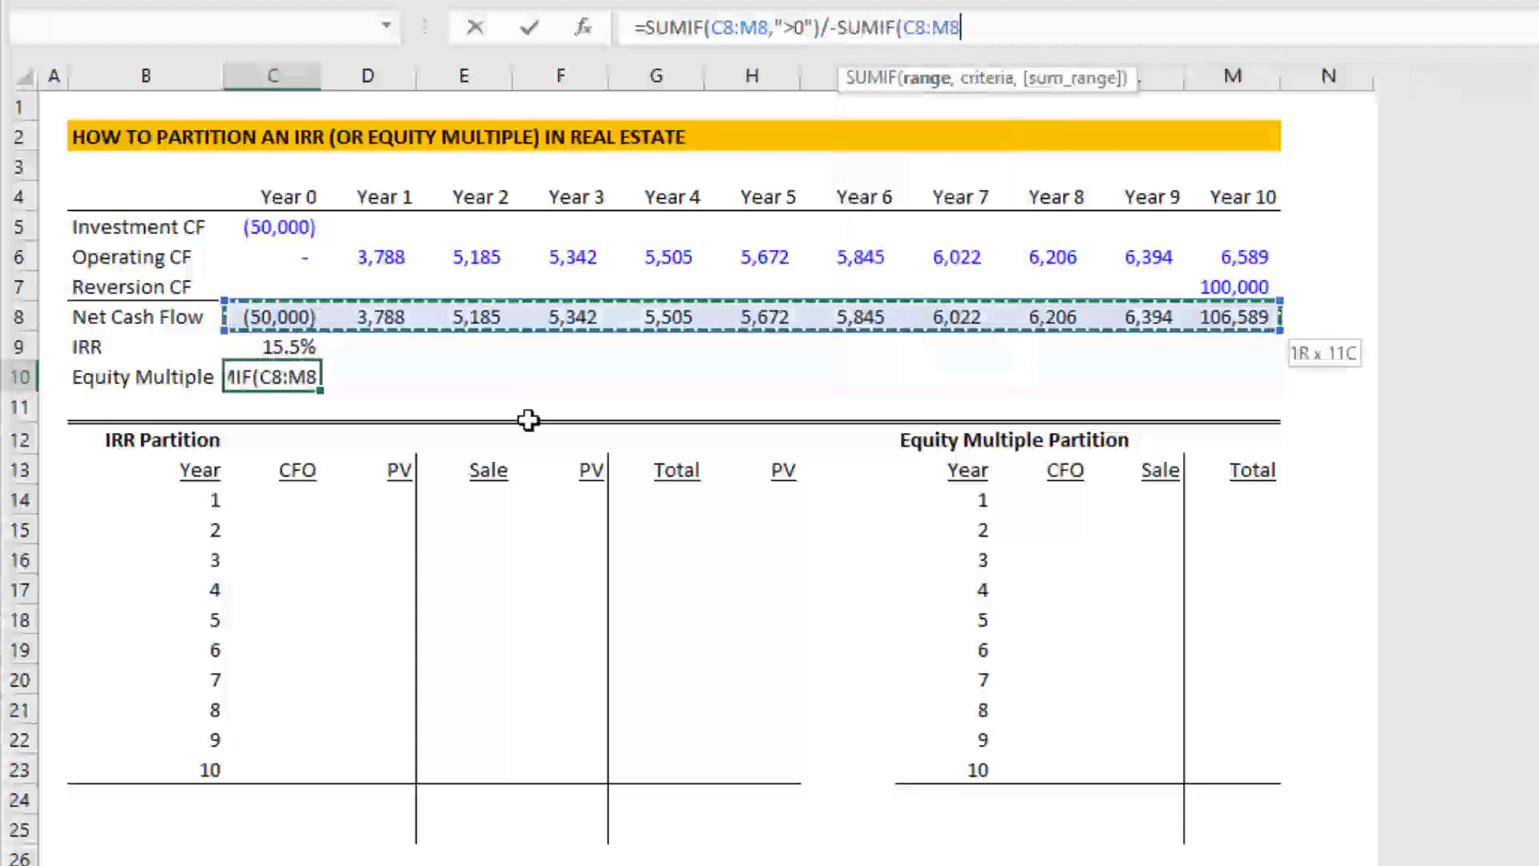
text(,")
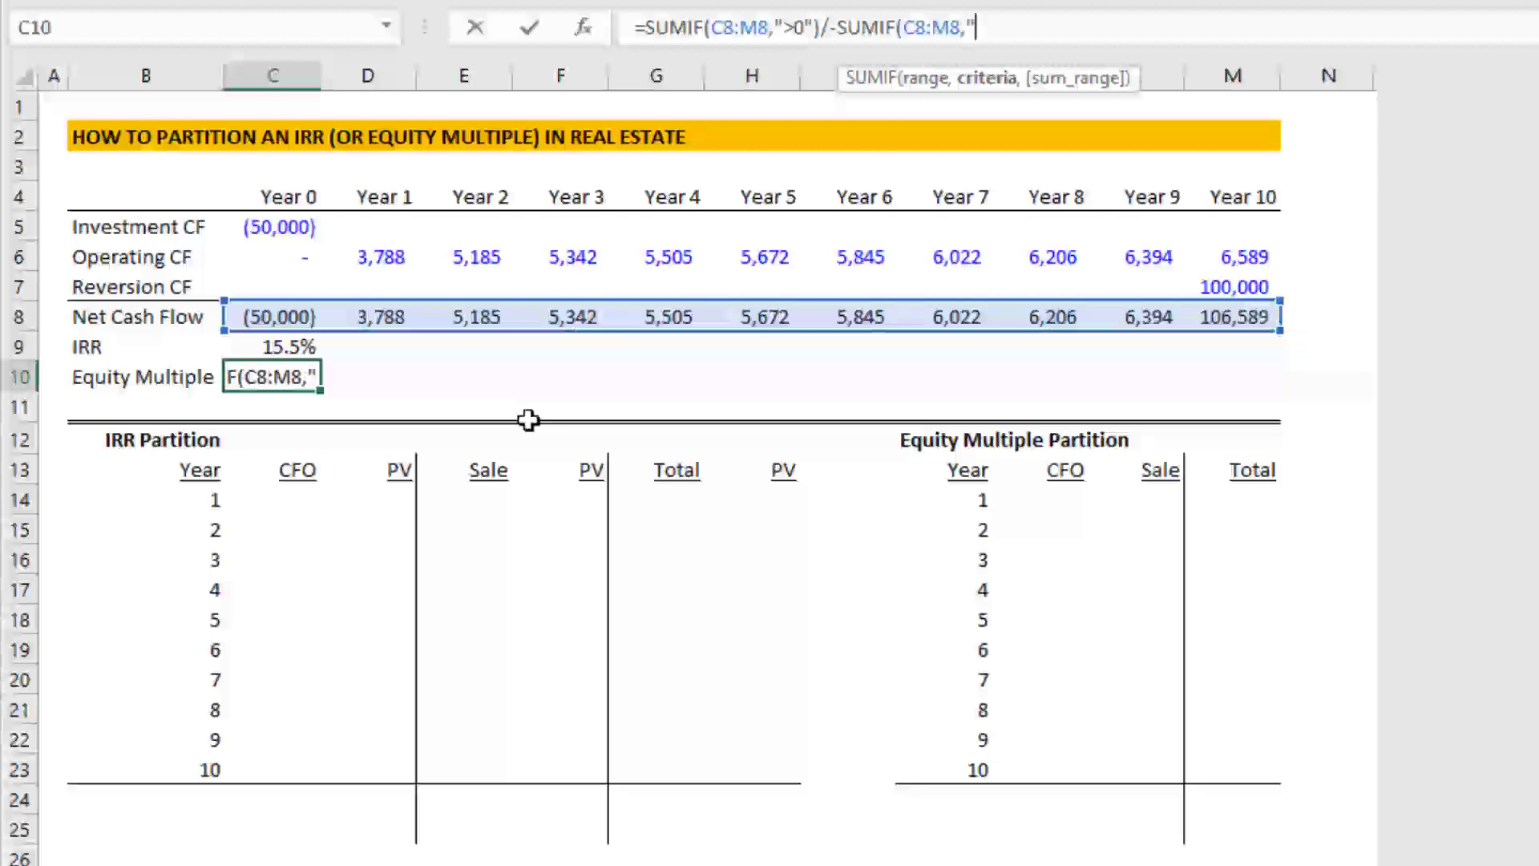
text(<0))
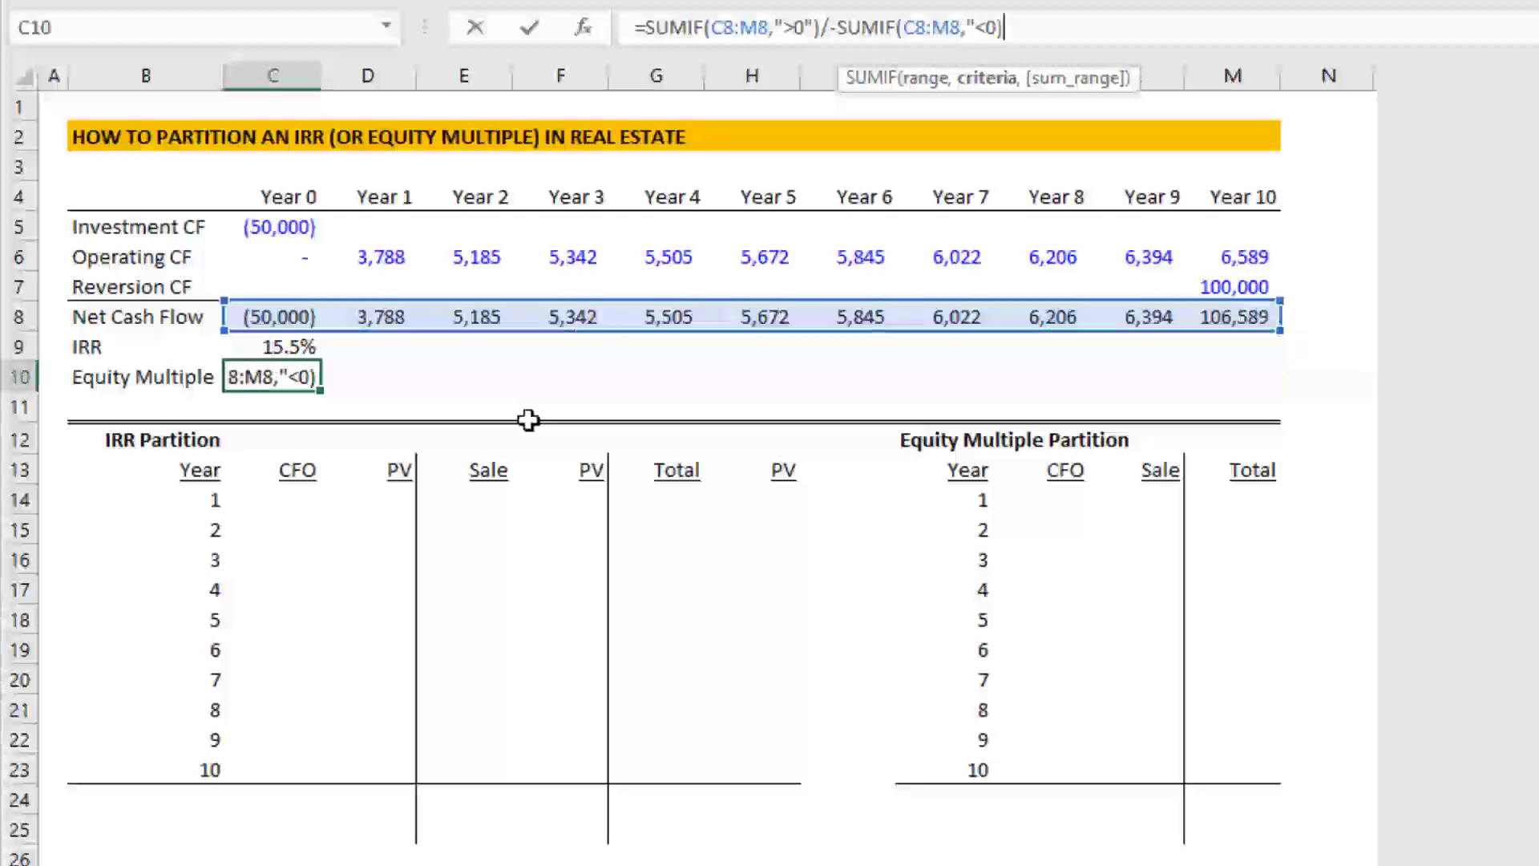
key(BackSpace)
text("))
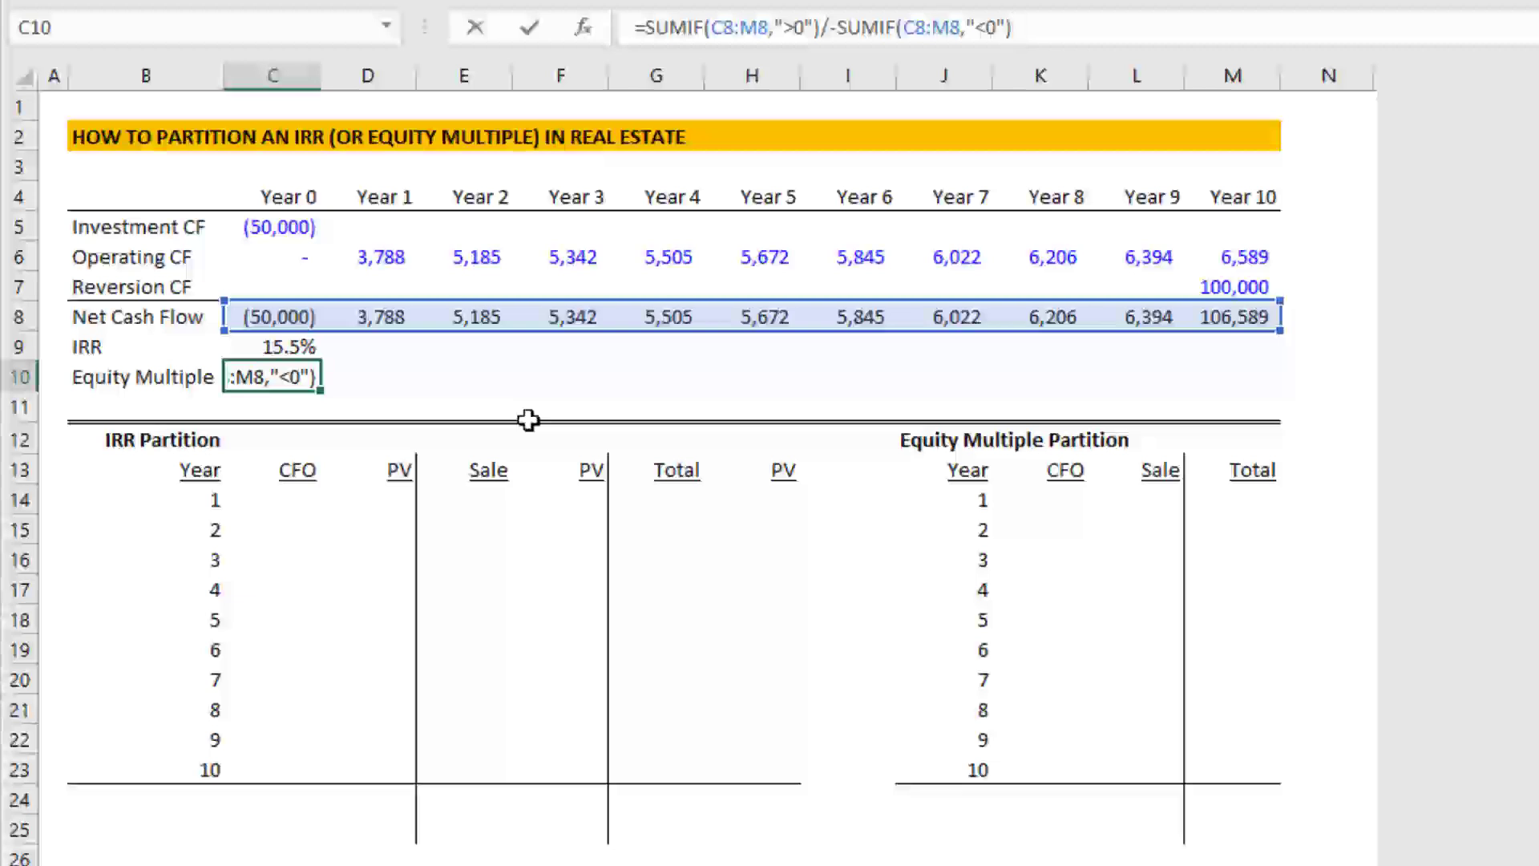
key(Return)
key(Up)
key(Up)
key(Up)
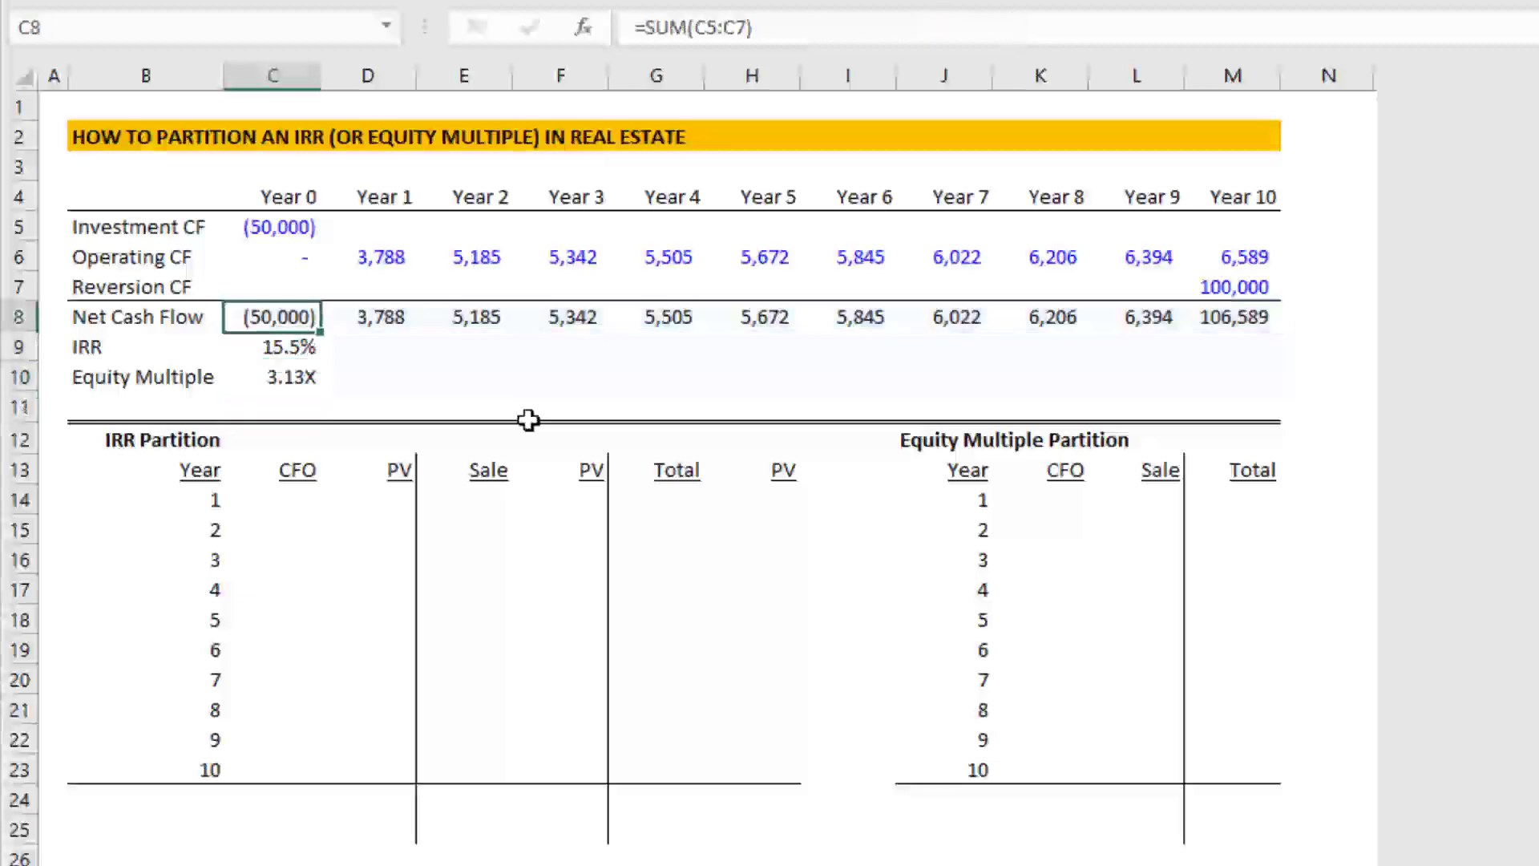
key(Down)
key(Down)
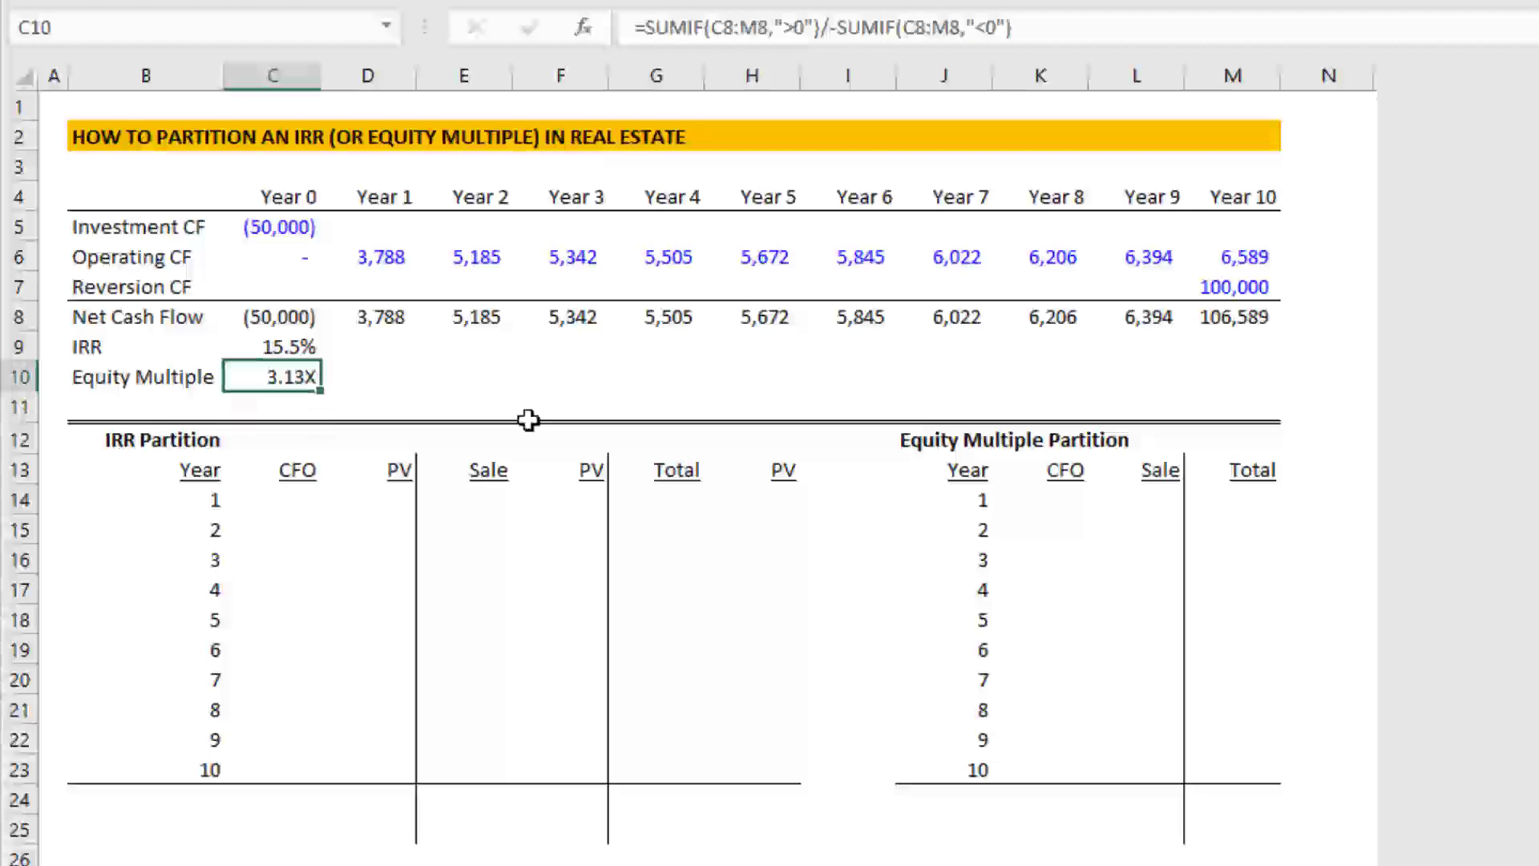
key(Down)
key(Down)
key(Down)
key(Down)
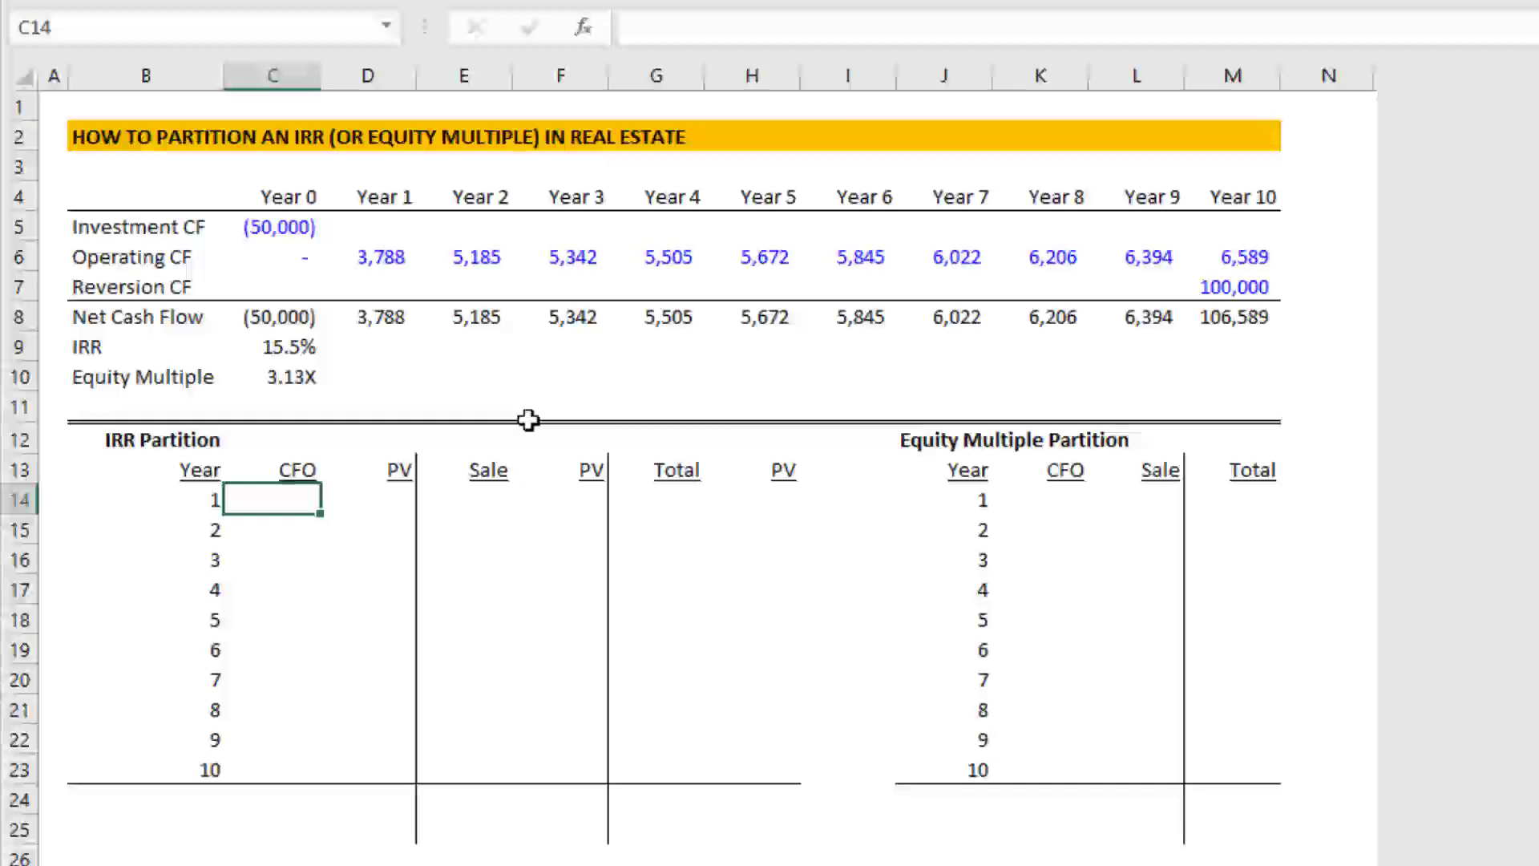
Step: Walk through the IRR Partition table's CFO, Sale, PV and Total columns
key(Up)
key(Up)
key(Left)
key(Down)
key(Right)
key(shift+Down)
key(shift+Down)
key(shift+Down)
key(shift+Down)
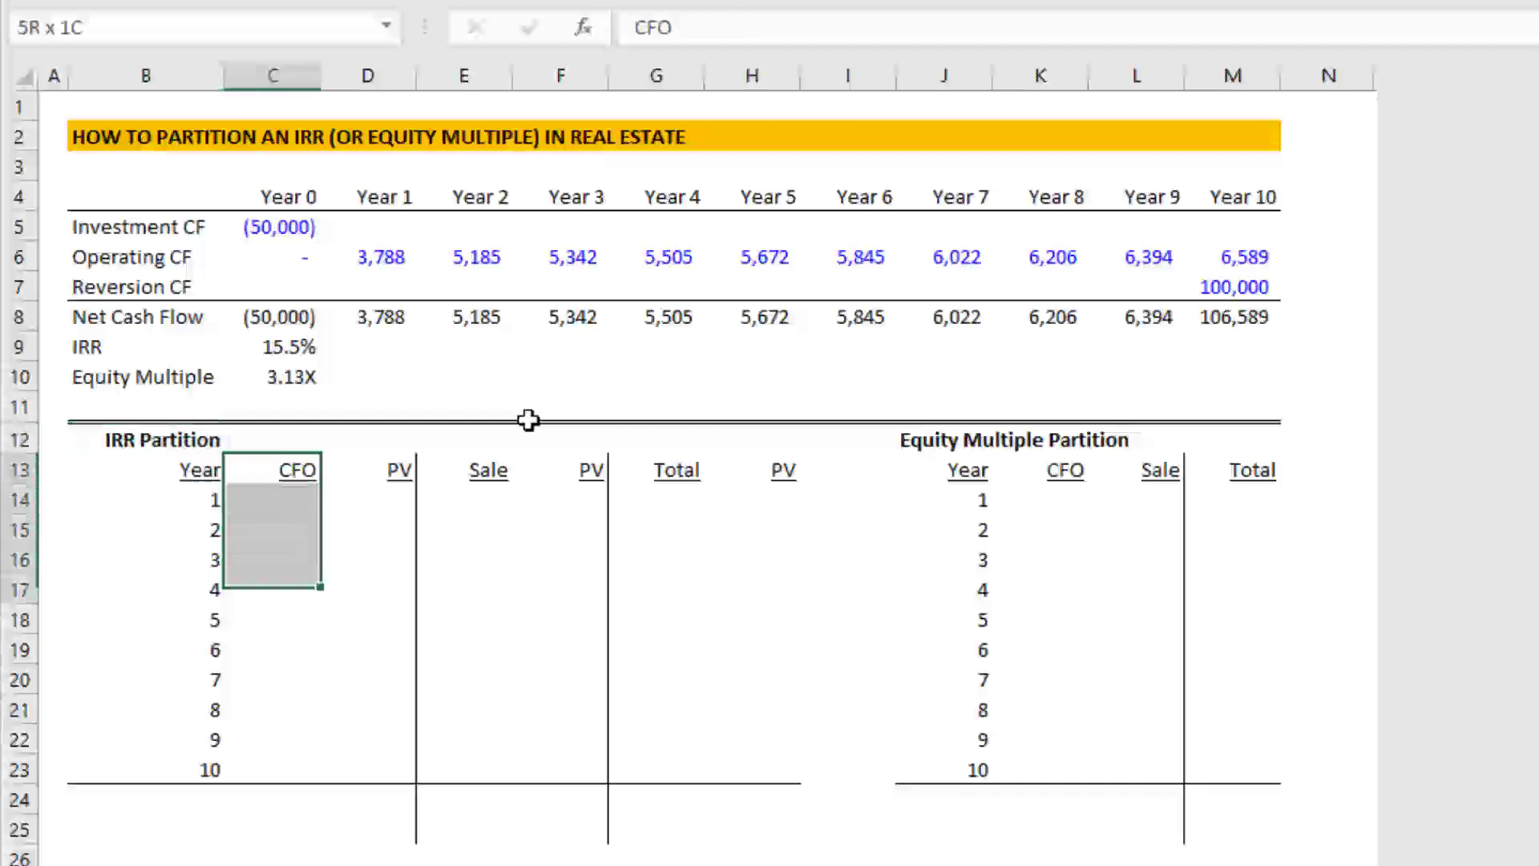
key(Right)
key(Right)
key(shift+Down)
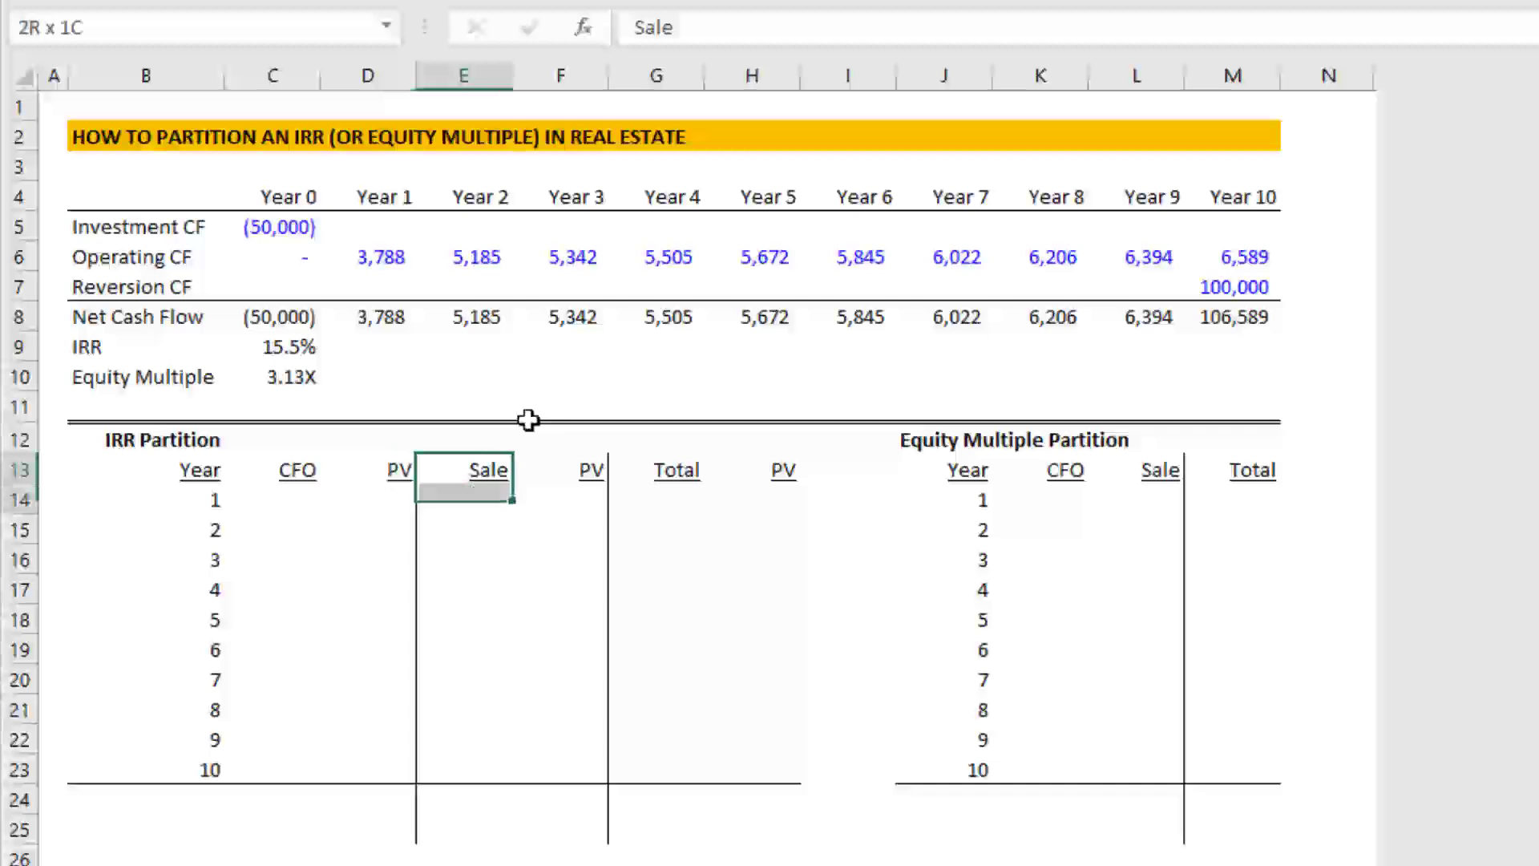
key(shift+Down)
key(shift+Down)
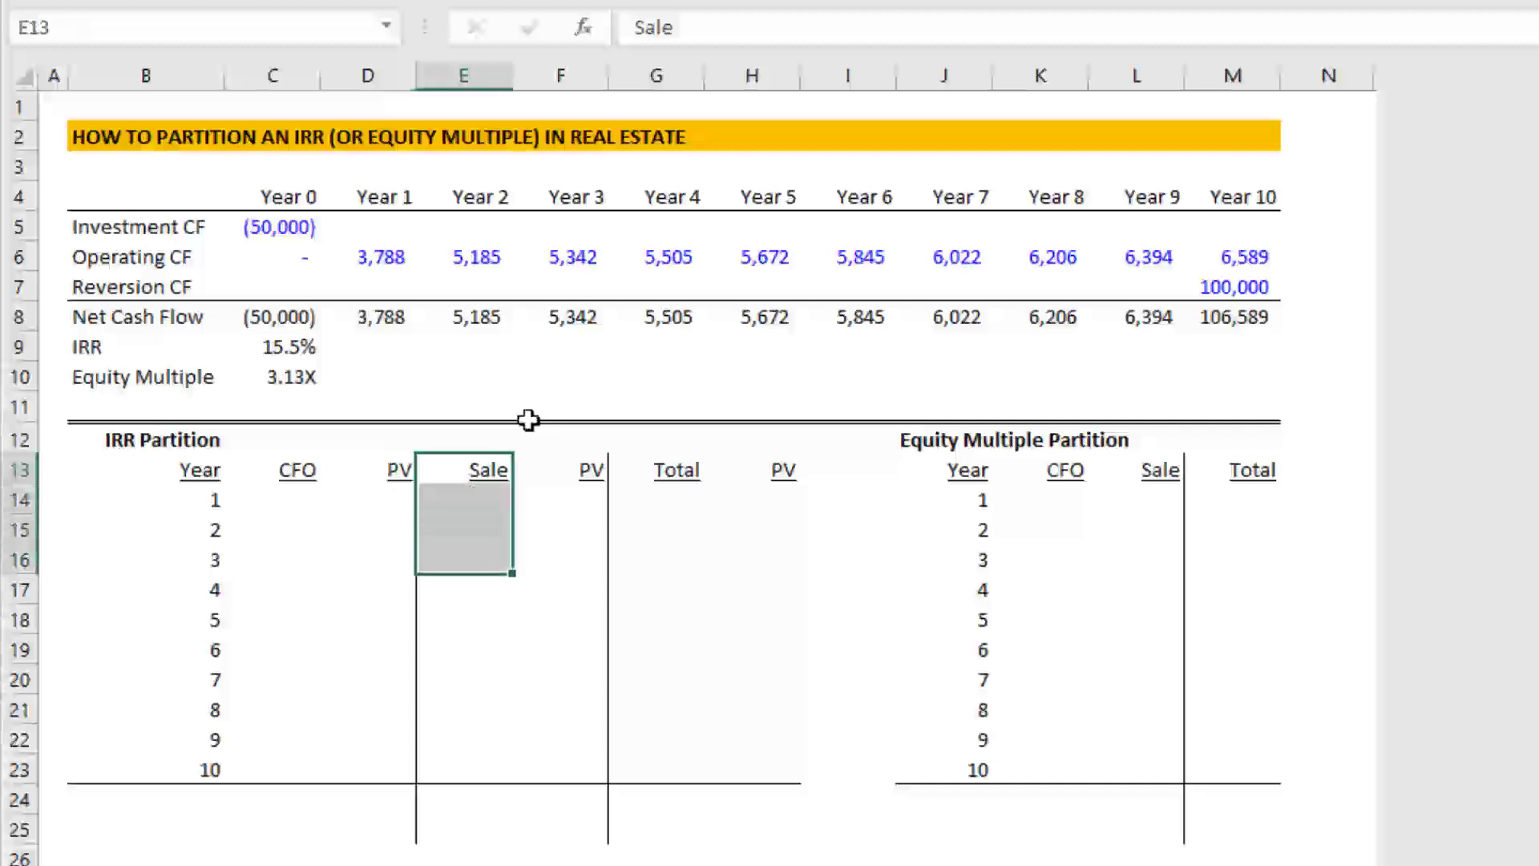
key(Right)
key(Right)
key(shift+Down)
key(shift+Down)
key(shift+Down)
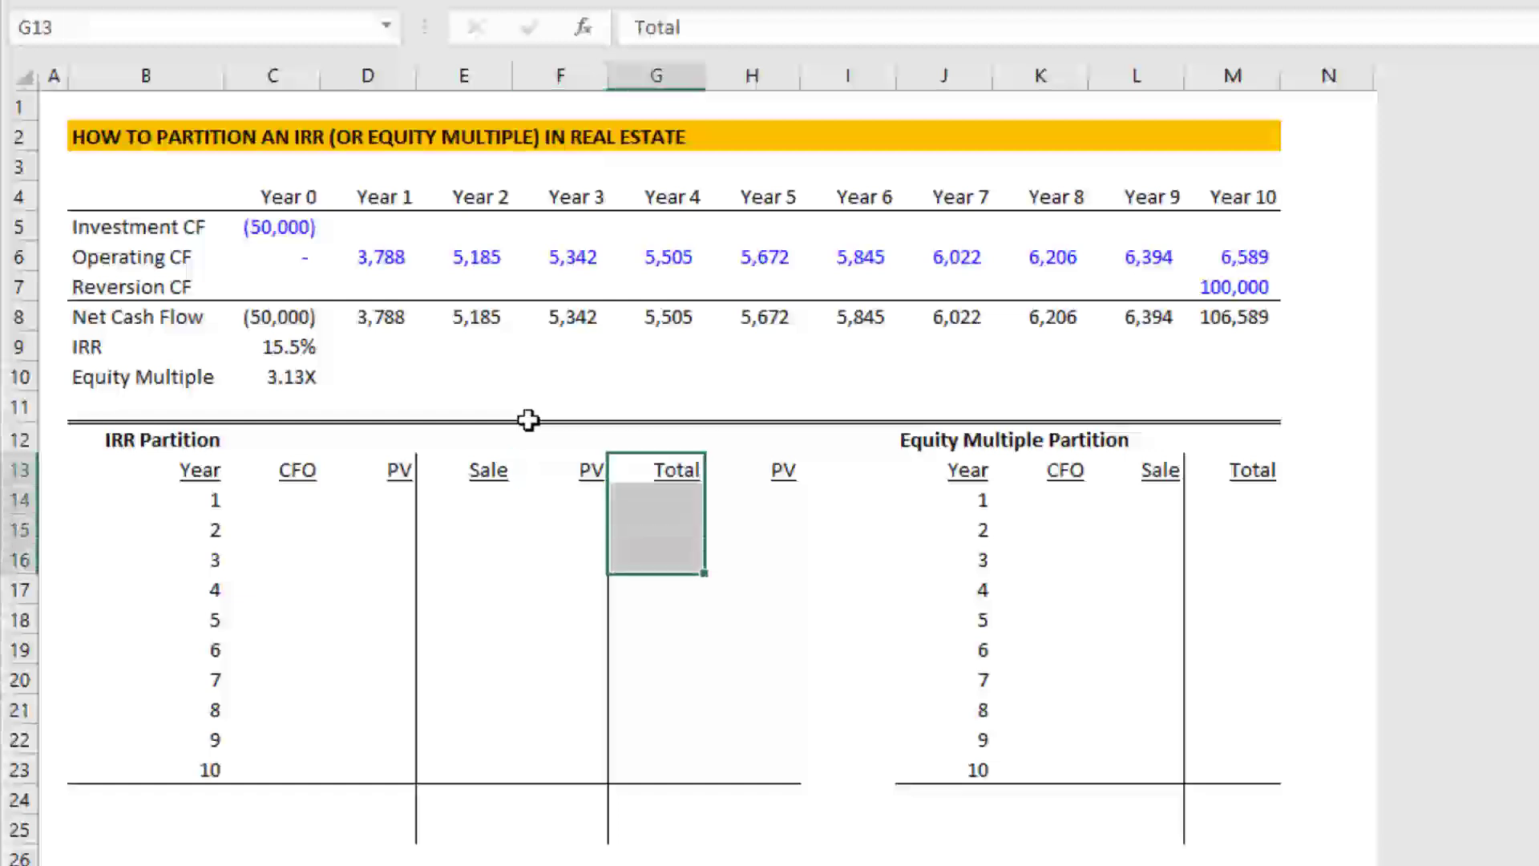
key(Left)
key(Left)
key(Left)
key(shift+Down)
key(shift+Down)
key(Right)
key(Right)
key(shift+Down)
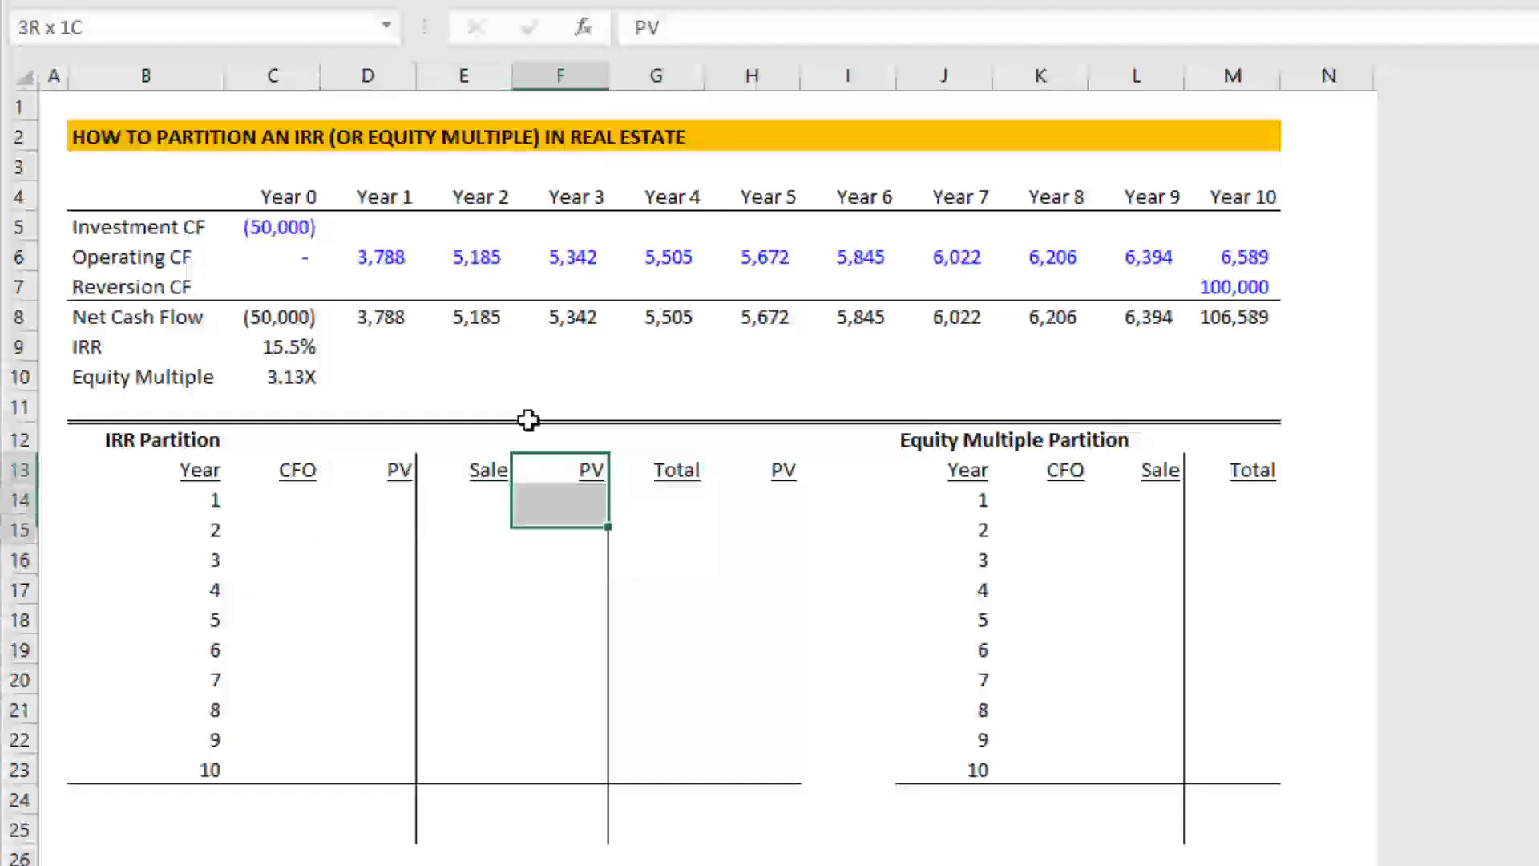
key(Right)
key(Right)
key(shift+Down)
key(shift+Down)
key(Left)
key(Left)
key(Left)
key(Down)
key(Left)
key(Down)
key(Down)
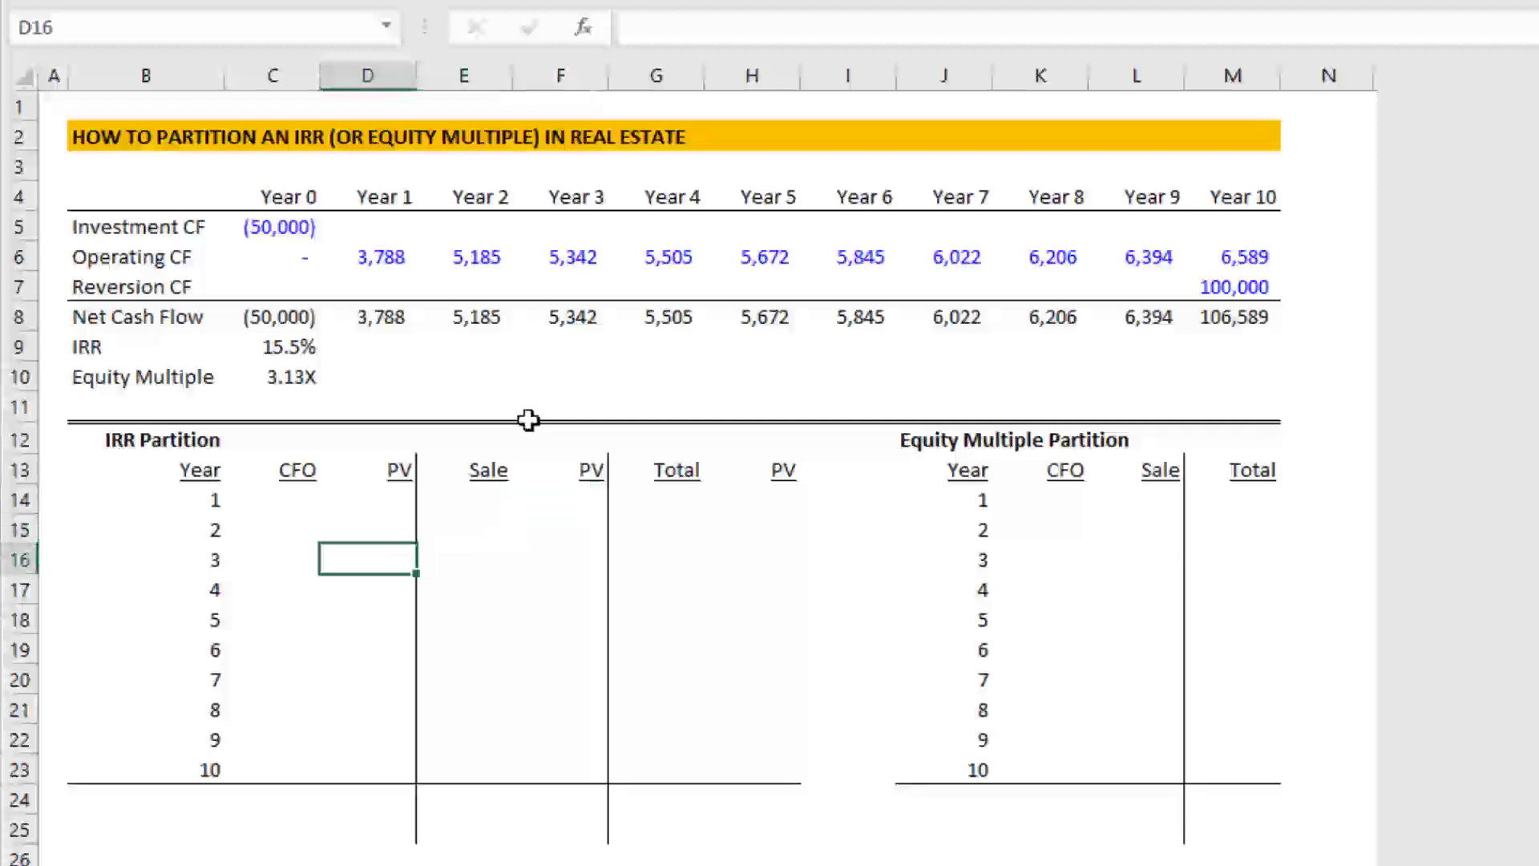
key(Down)
key(Down)
key(Down)
key(Down)
key(Down)
key(Down)
key(Down)
key(Down)
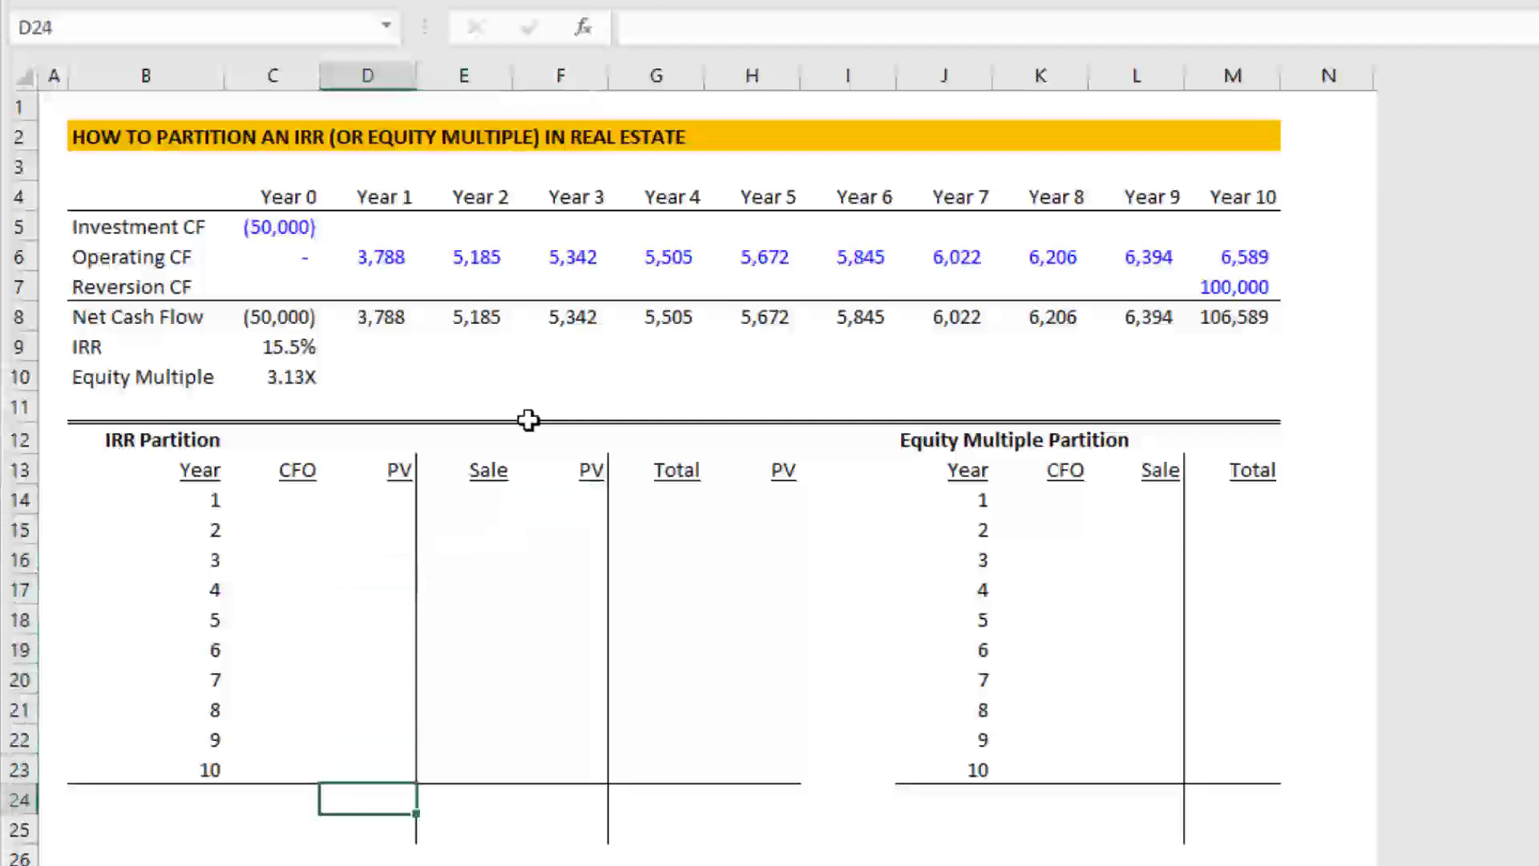
key(Left)
key(Up)
key(Up)
key(Up)
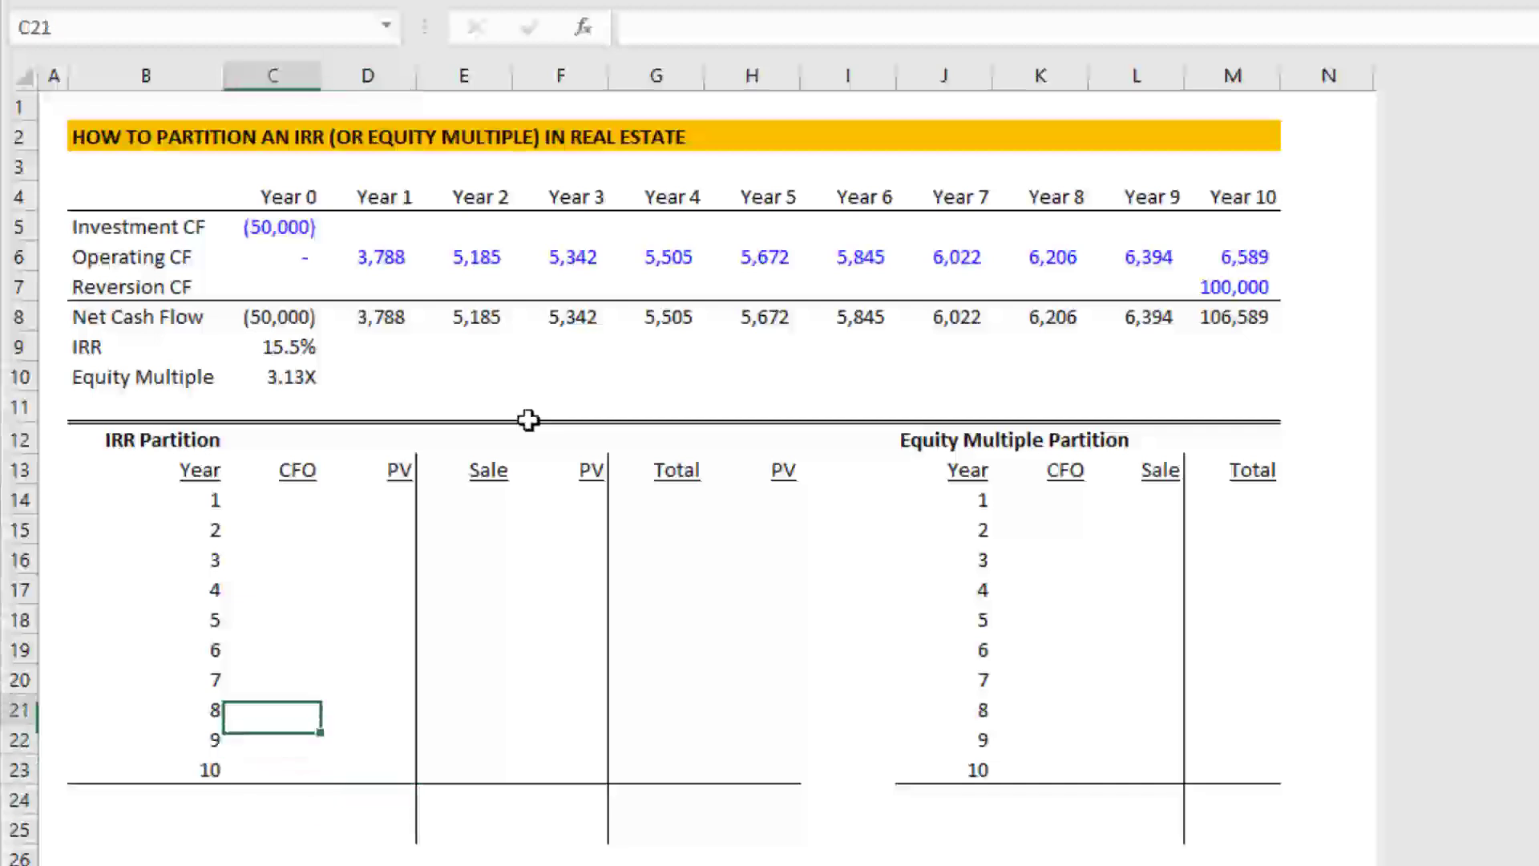
key(Up)
key(Up)
key(Up)
key(Up)
key(Up)
key(Up)
key(Up)
key(Right)
key(Right)
key(Down)
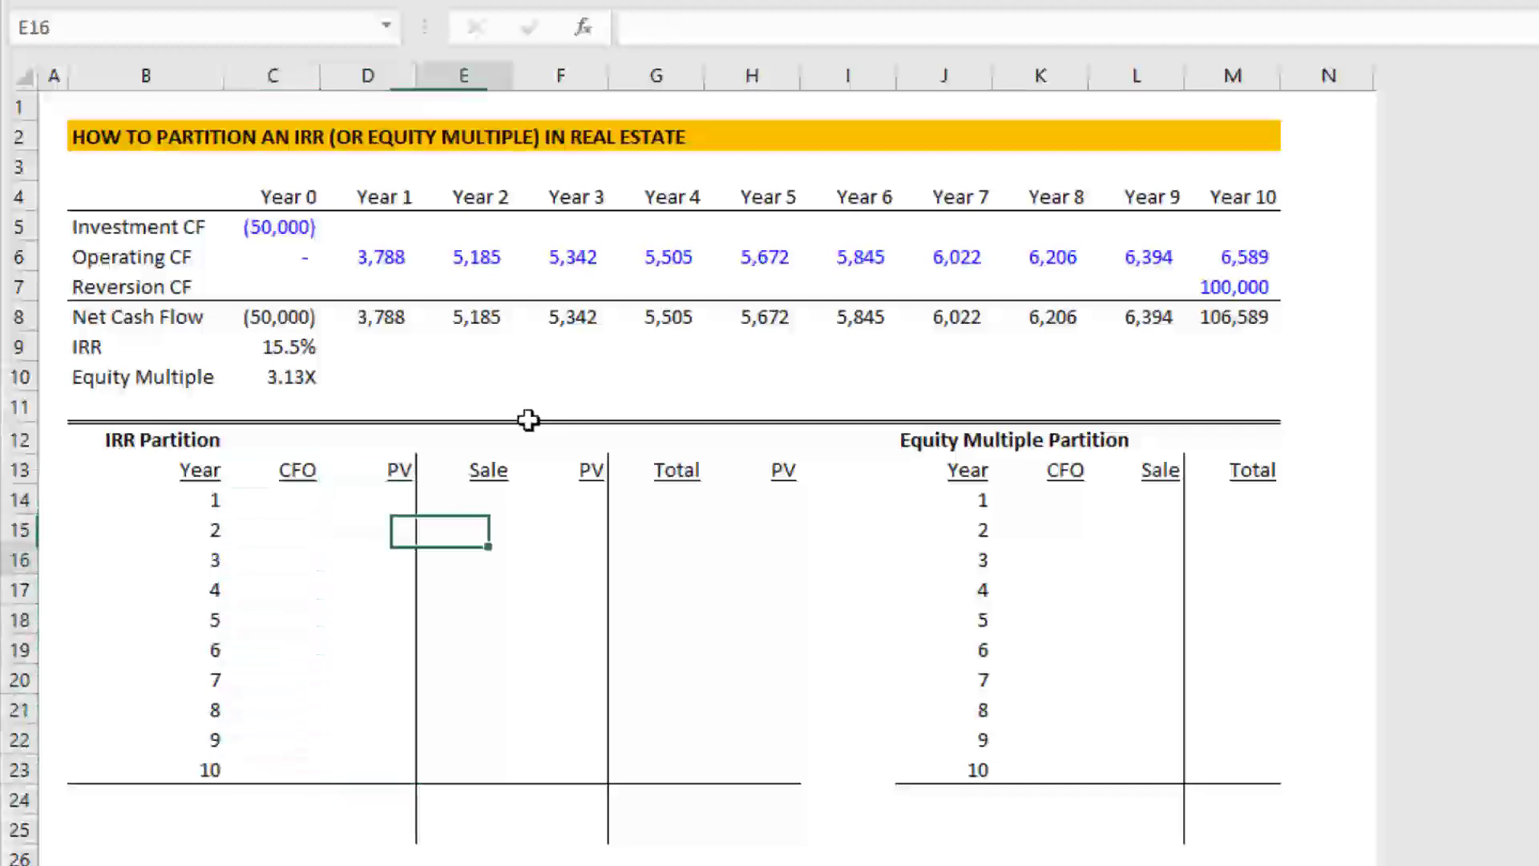
key(Down)
key(Down)
key(Down)
key(Down)
key(Up)
key(Up)
key(Down)
key(Down)
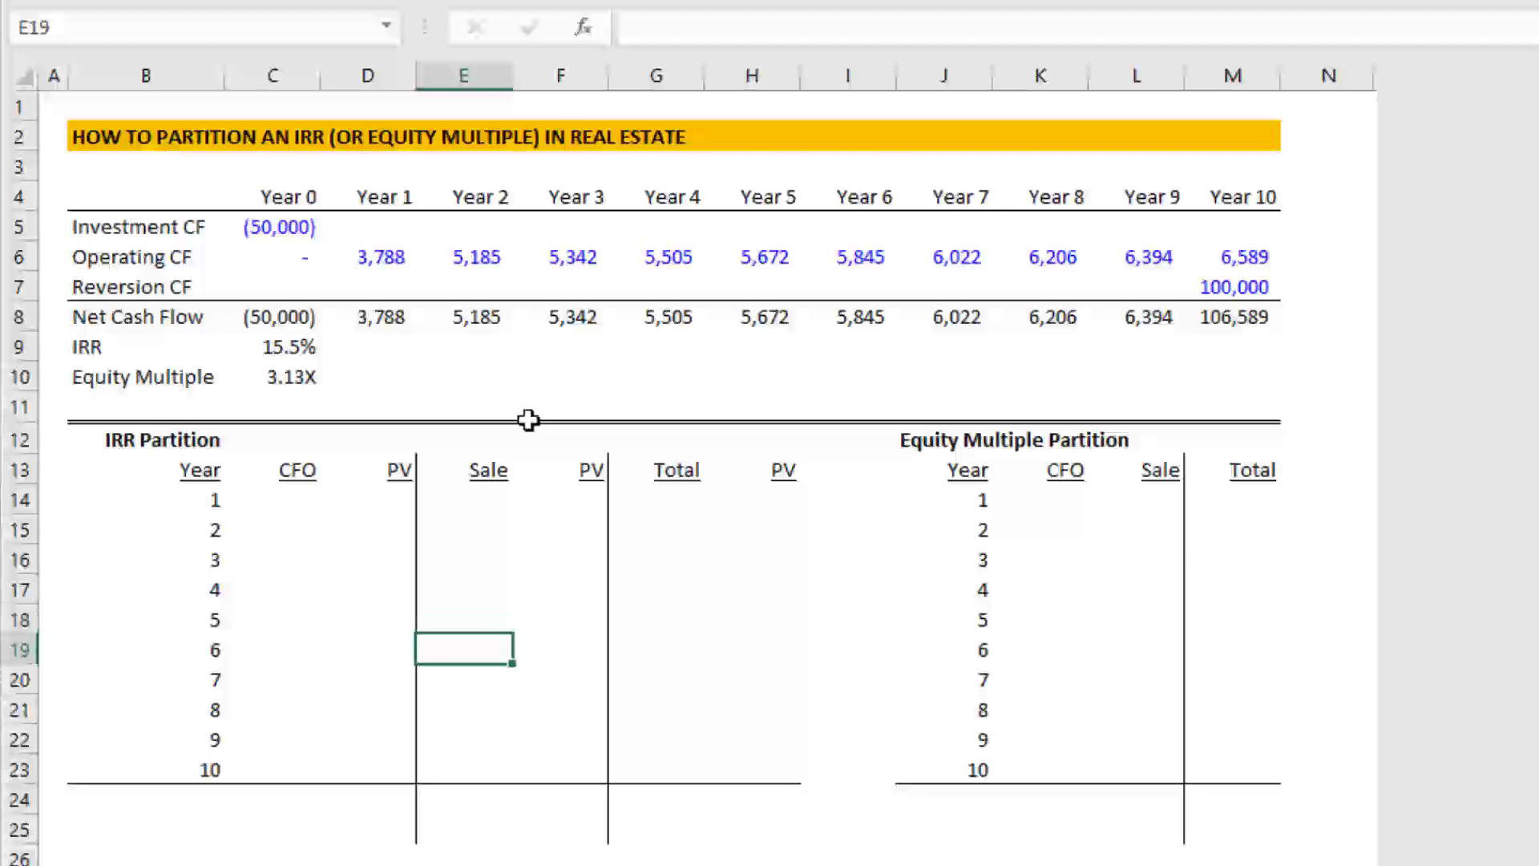
key(Left)
key(Up)
key(Up)
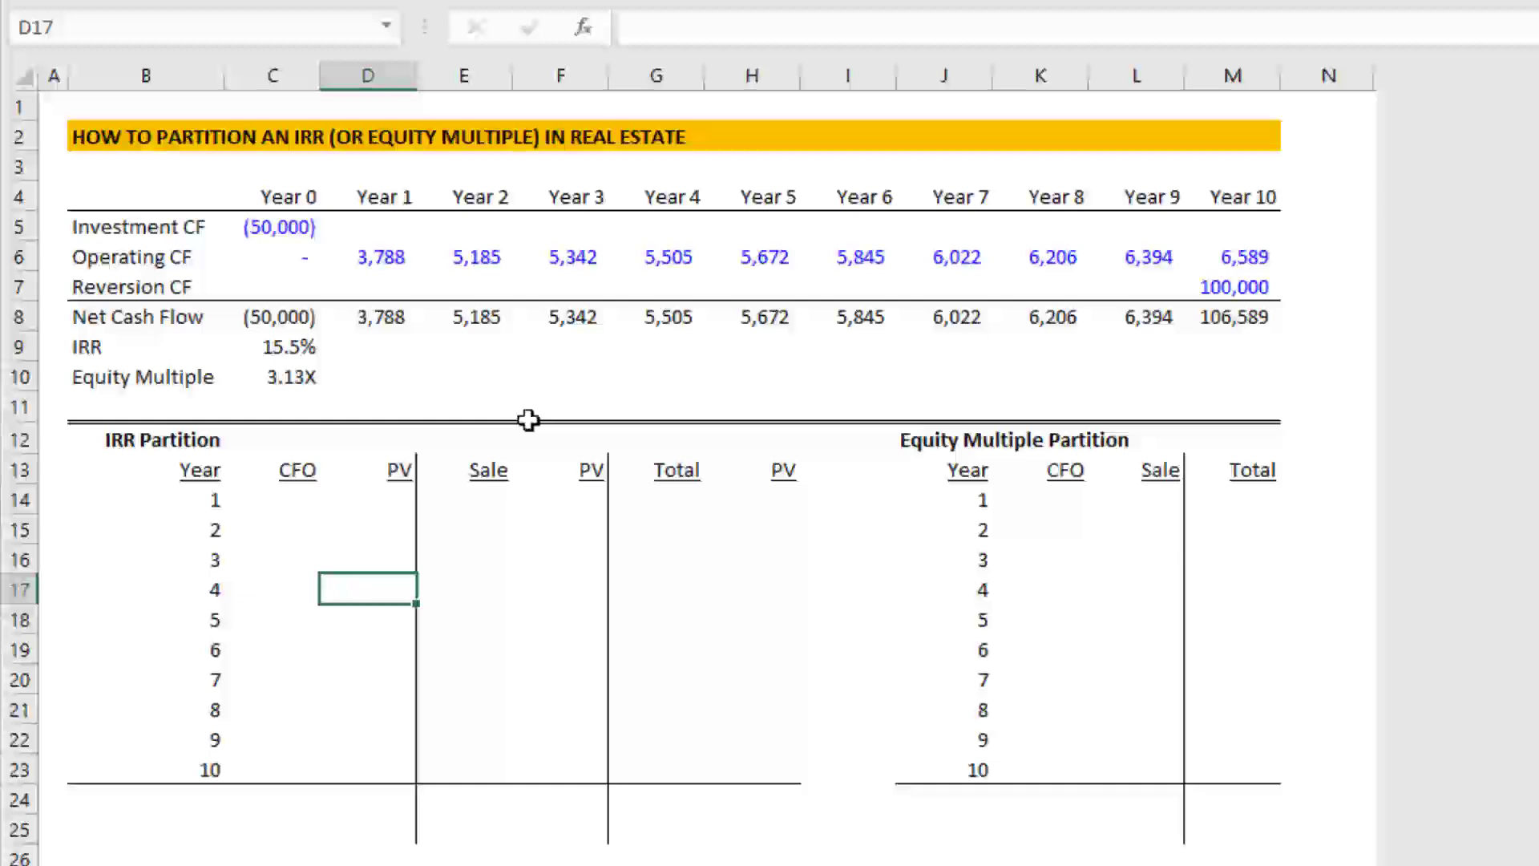
key(Left)
key(Up)
key(Up)
key(Up)
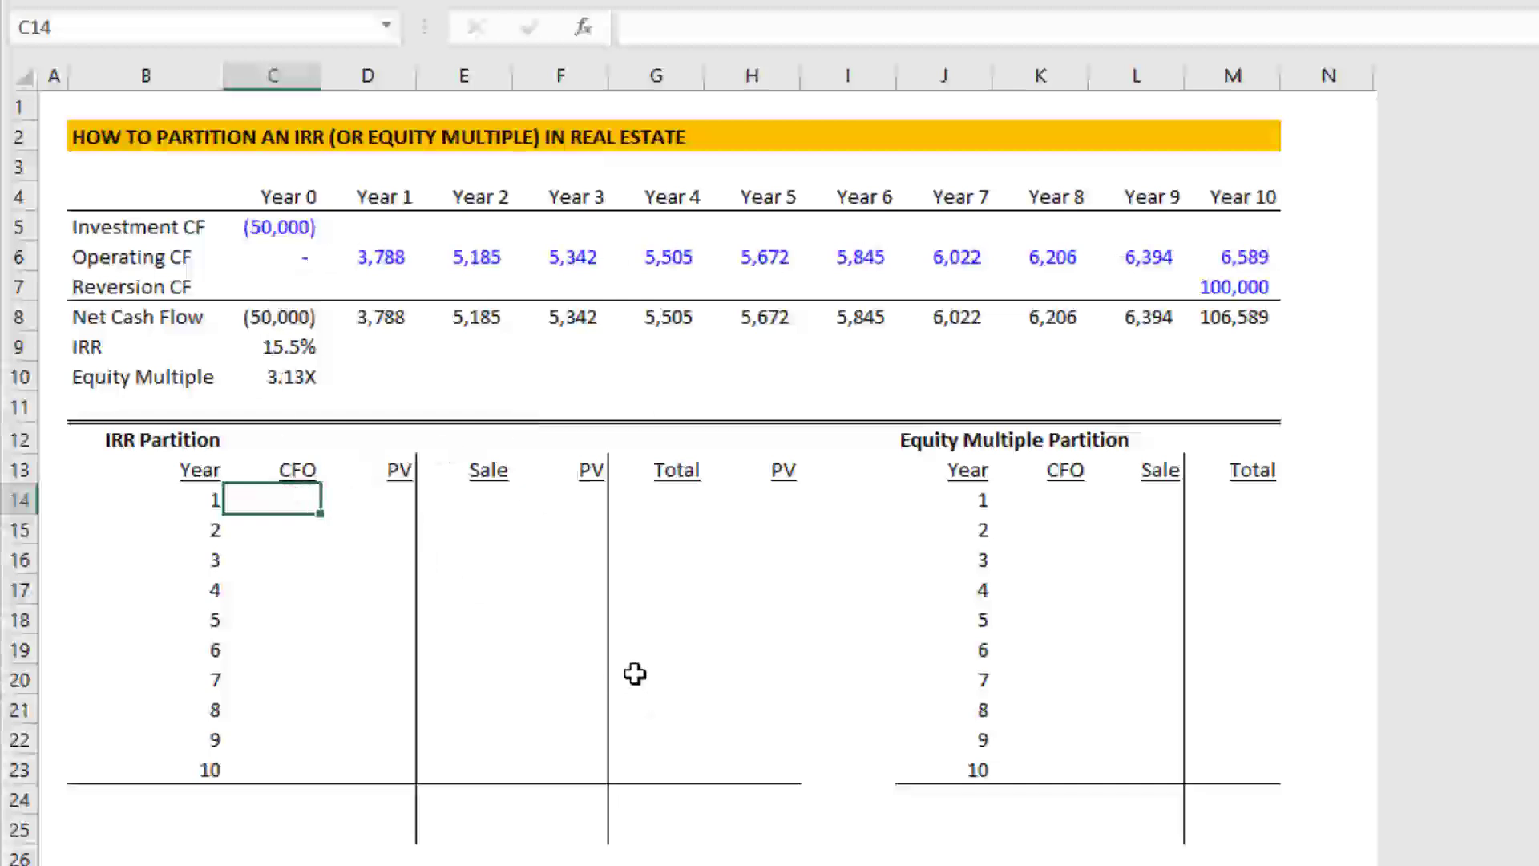
Step: Link the Year 1–3 CFO cells to operating cash flows 3,788, 5,185 and 5,342
text(=)
key(Up)
key(Right)
key(Up)
key(Up)
key(Up)
key(Up)
key(Up)
key(Up)
key(Up)
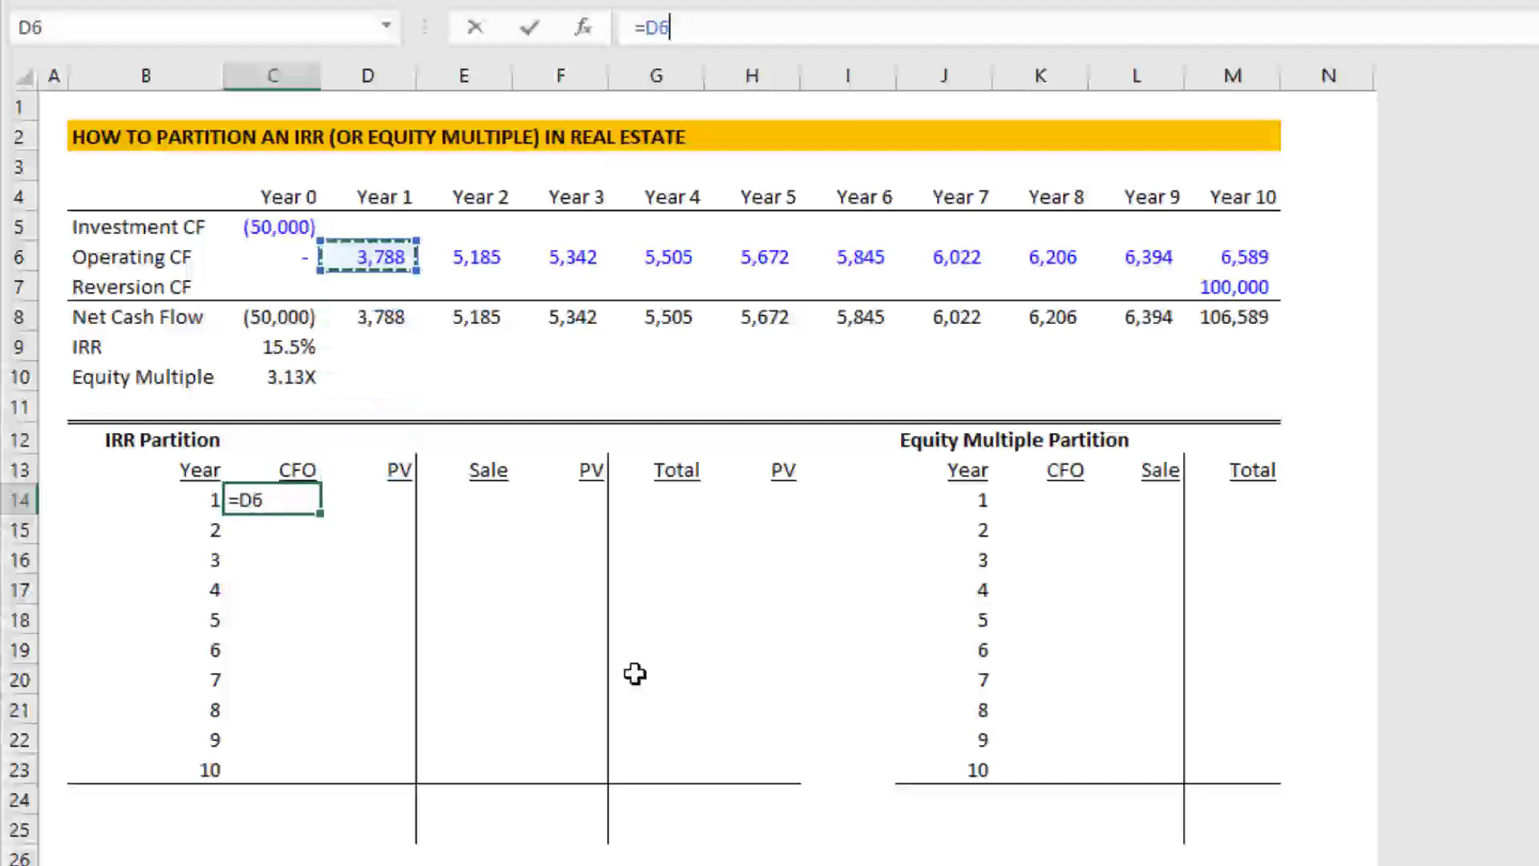
key(Return)
text(=)
key(Up)
key(Right)
key(Right)
key(Up)
key(Up)
key(Up)
key(Up)
key(Up)
key(Up)
key(Up)
key(Up)
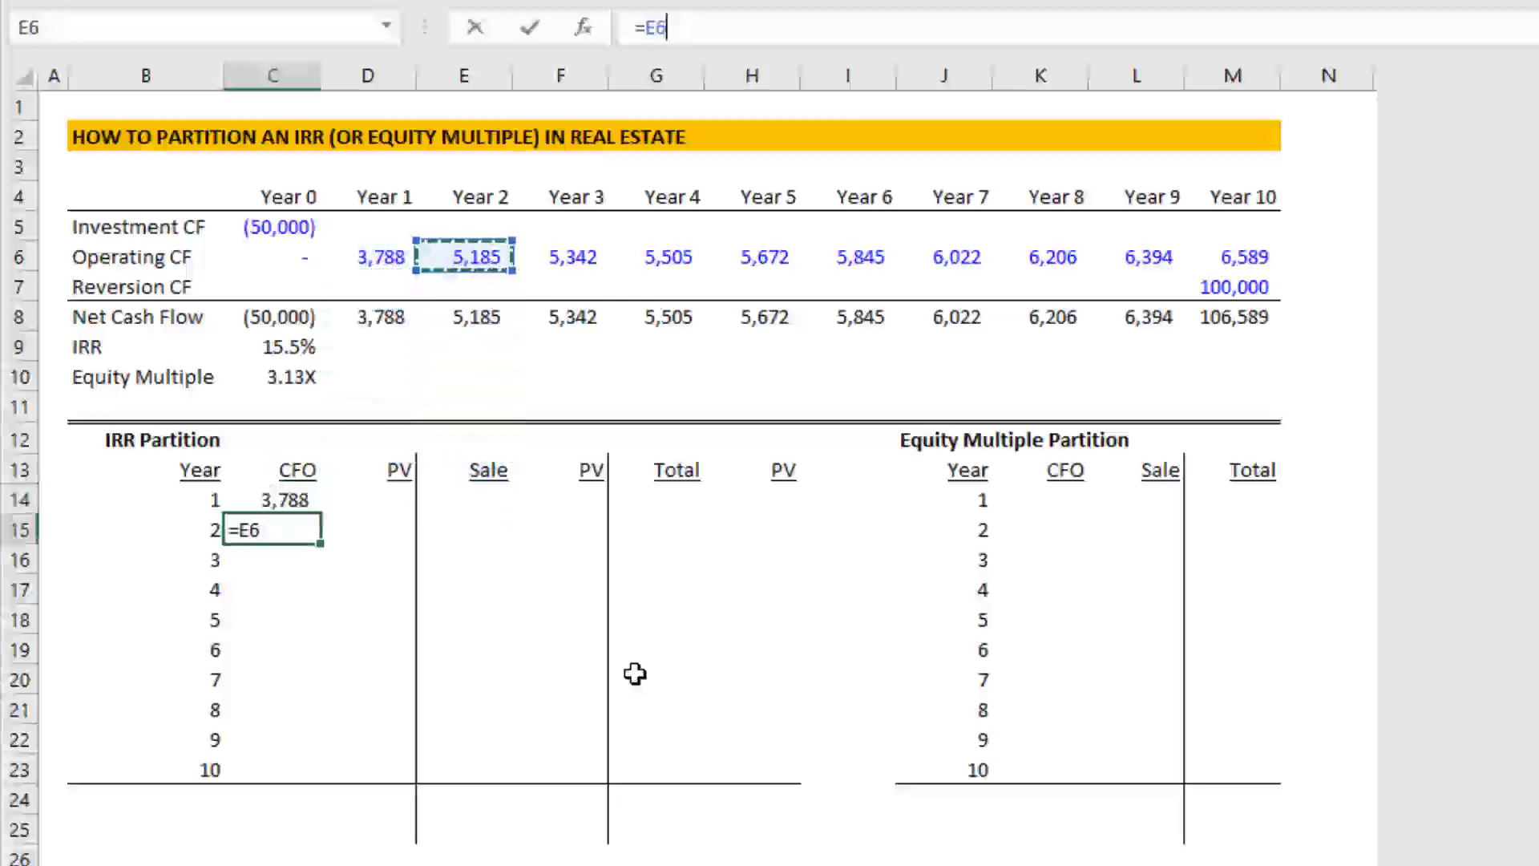
key(Return)
text(=)
key(Up)
key(Right)
key(Right)
key(Right)
key(Up)
key(Up)
key(Up)
key(Up)
key(Up)
key(Up)
key(Up)
key(Up)
key(Up)
key(Return)
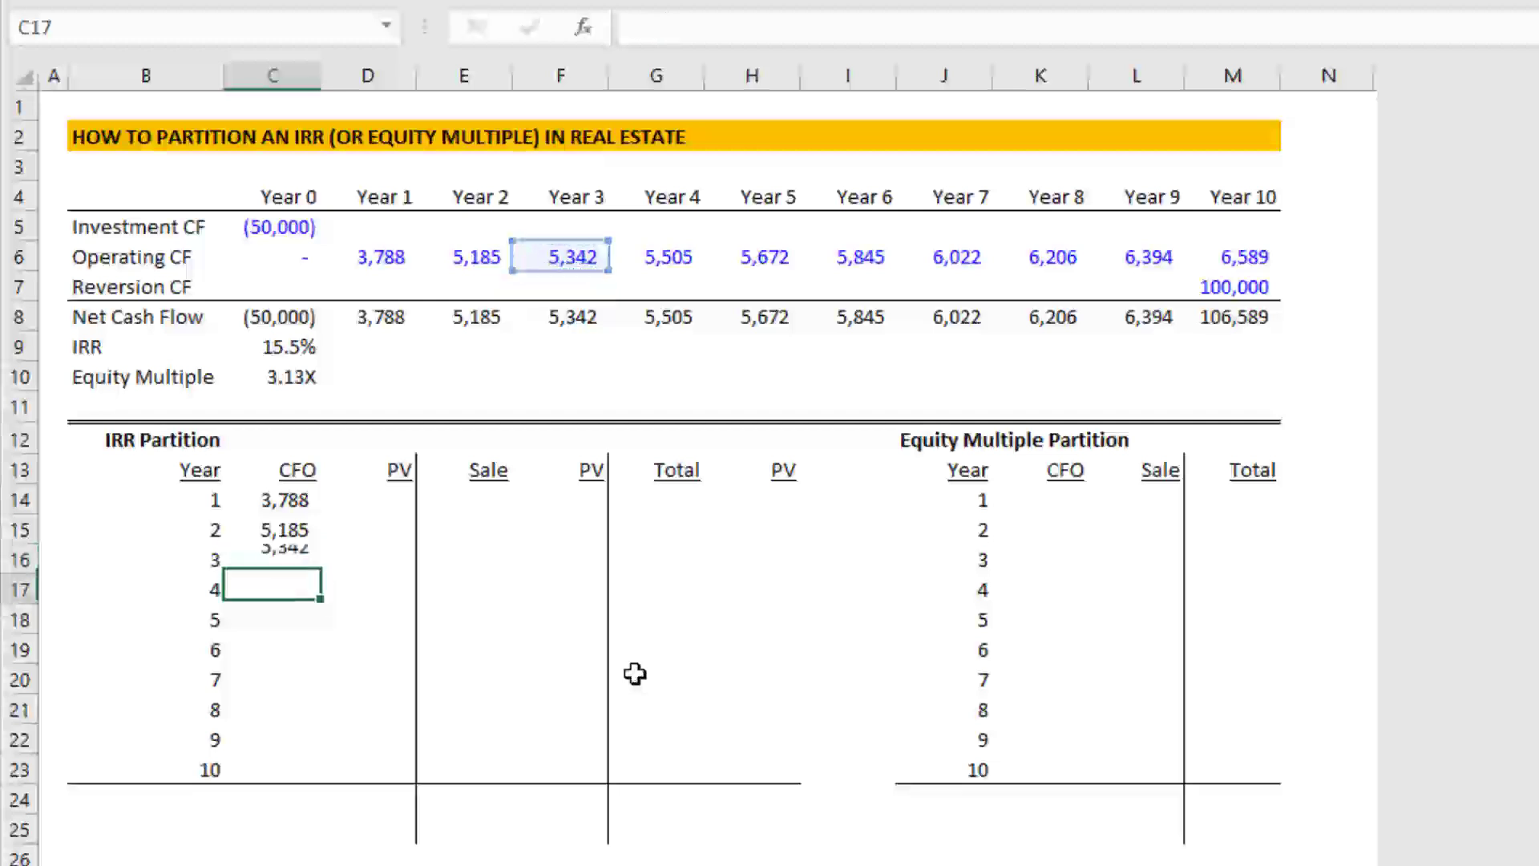
key(Up)
key(Up)
key(Up)
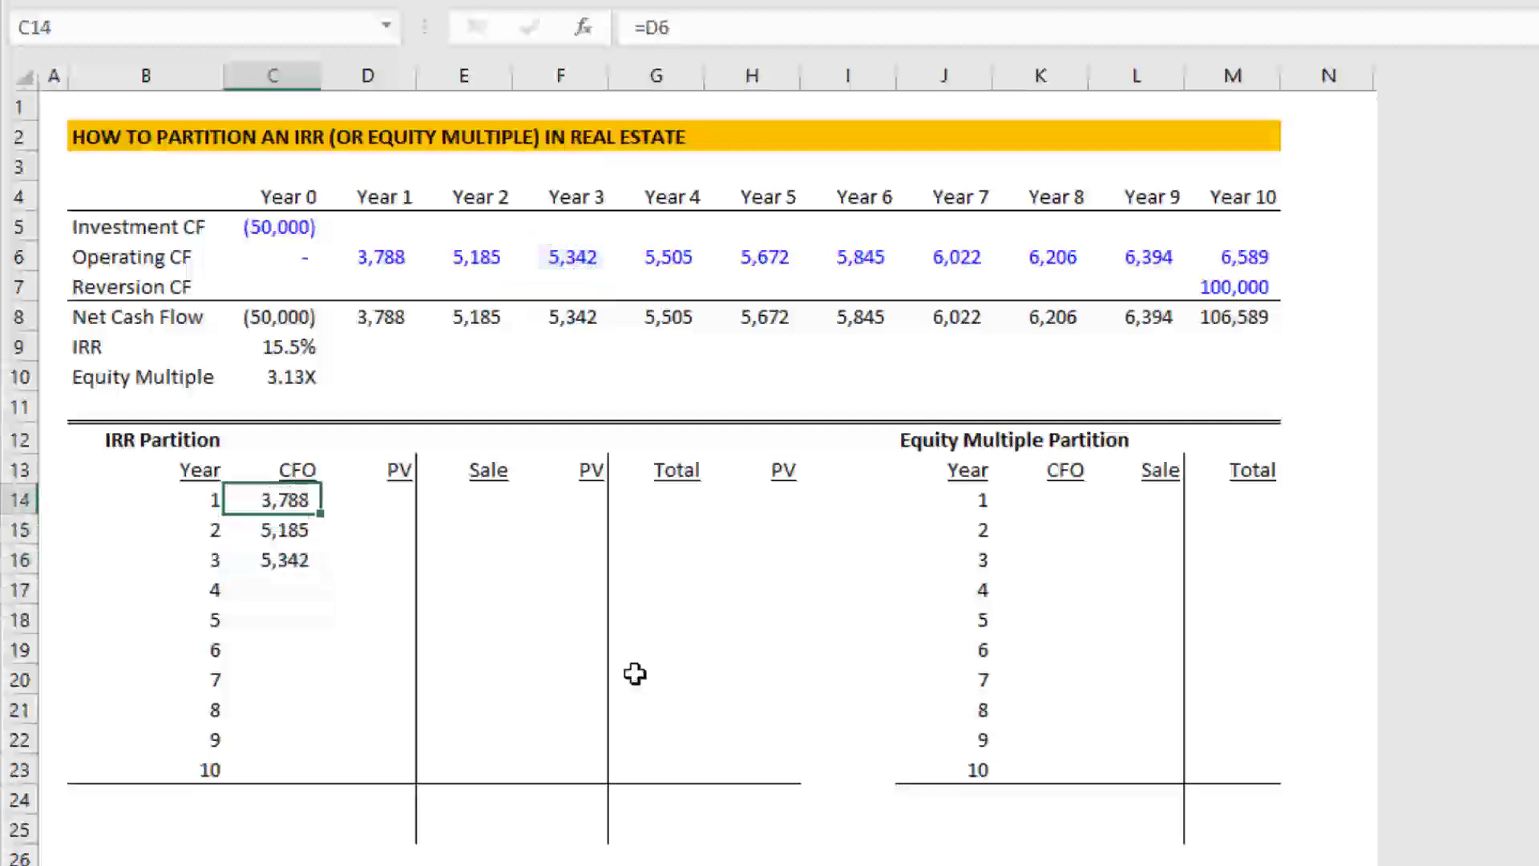
Step: Enter =OFFSET($C$6,0,B14) in C14 so the Year 1 CFO returns 3,788
text(=offs)
key(Tab)
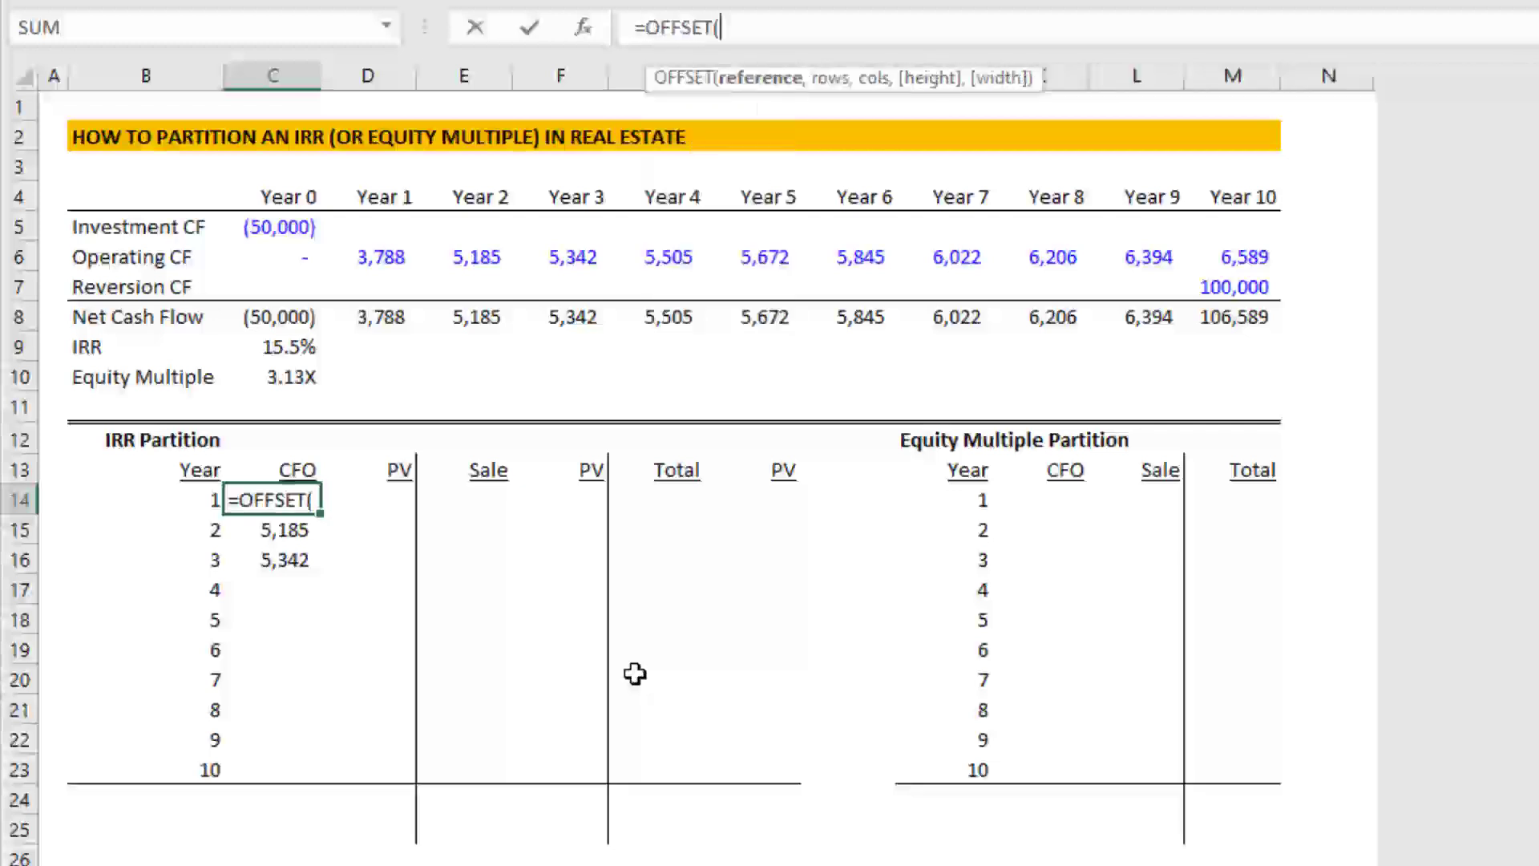
key(Up)
key(Up)
key(Up)
key(Up)
key(Up)
key(Up)
key(Up)
key(Up)
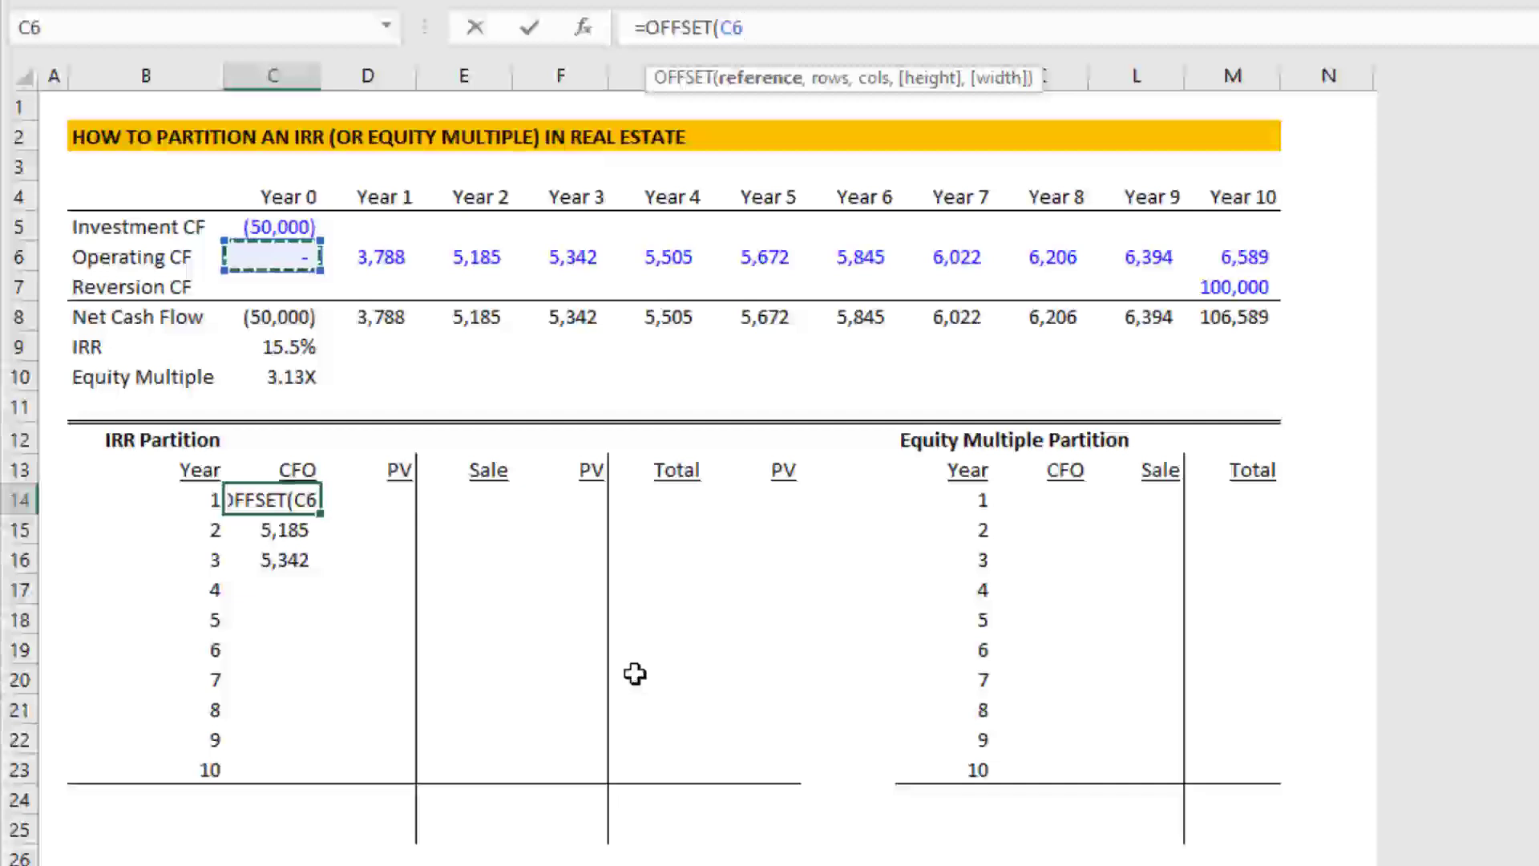
key(F4)
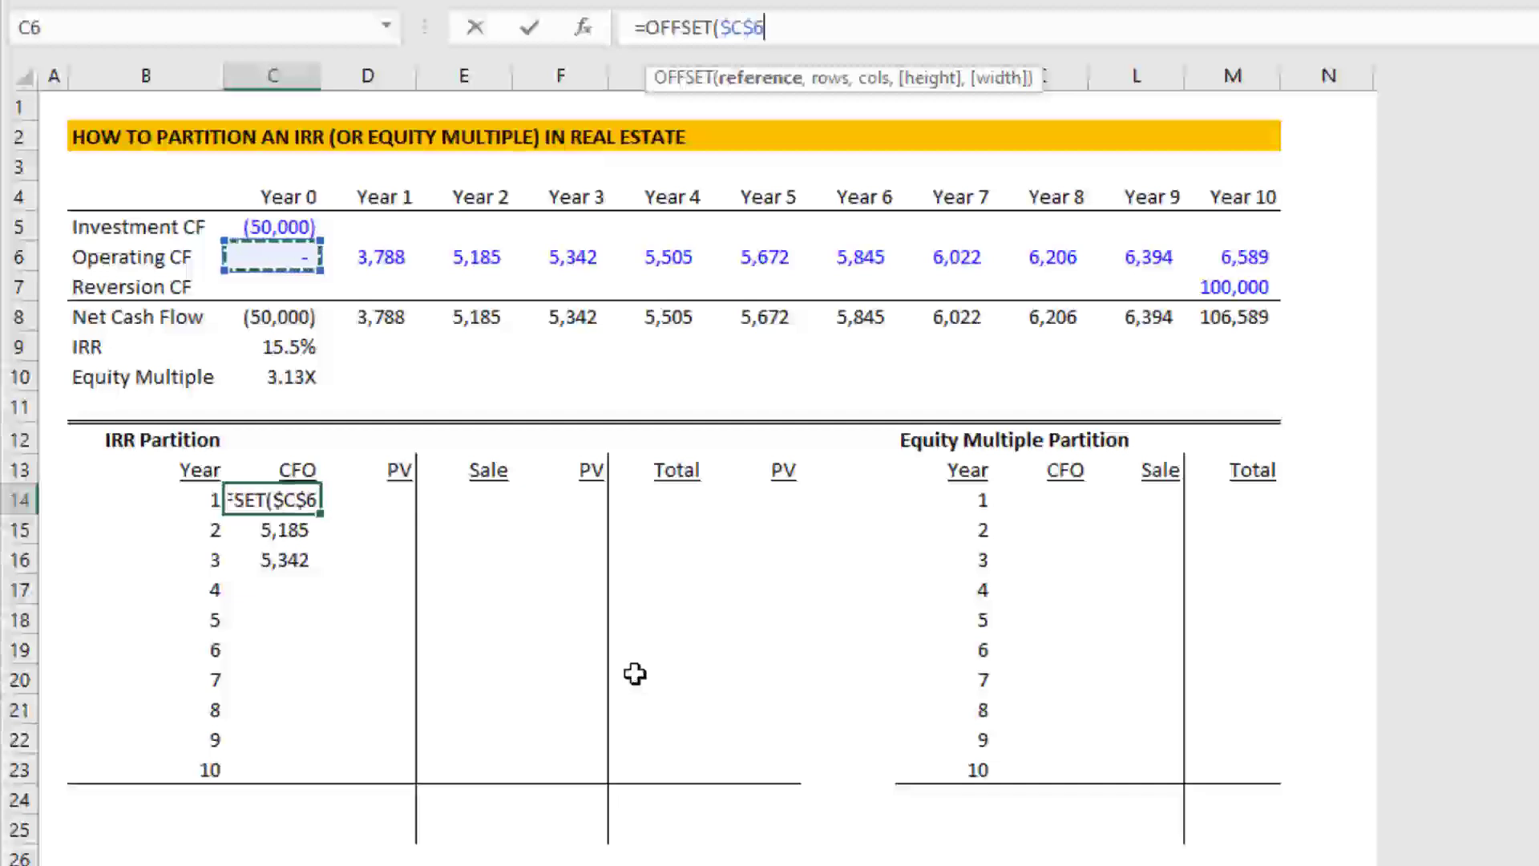
text(,)
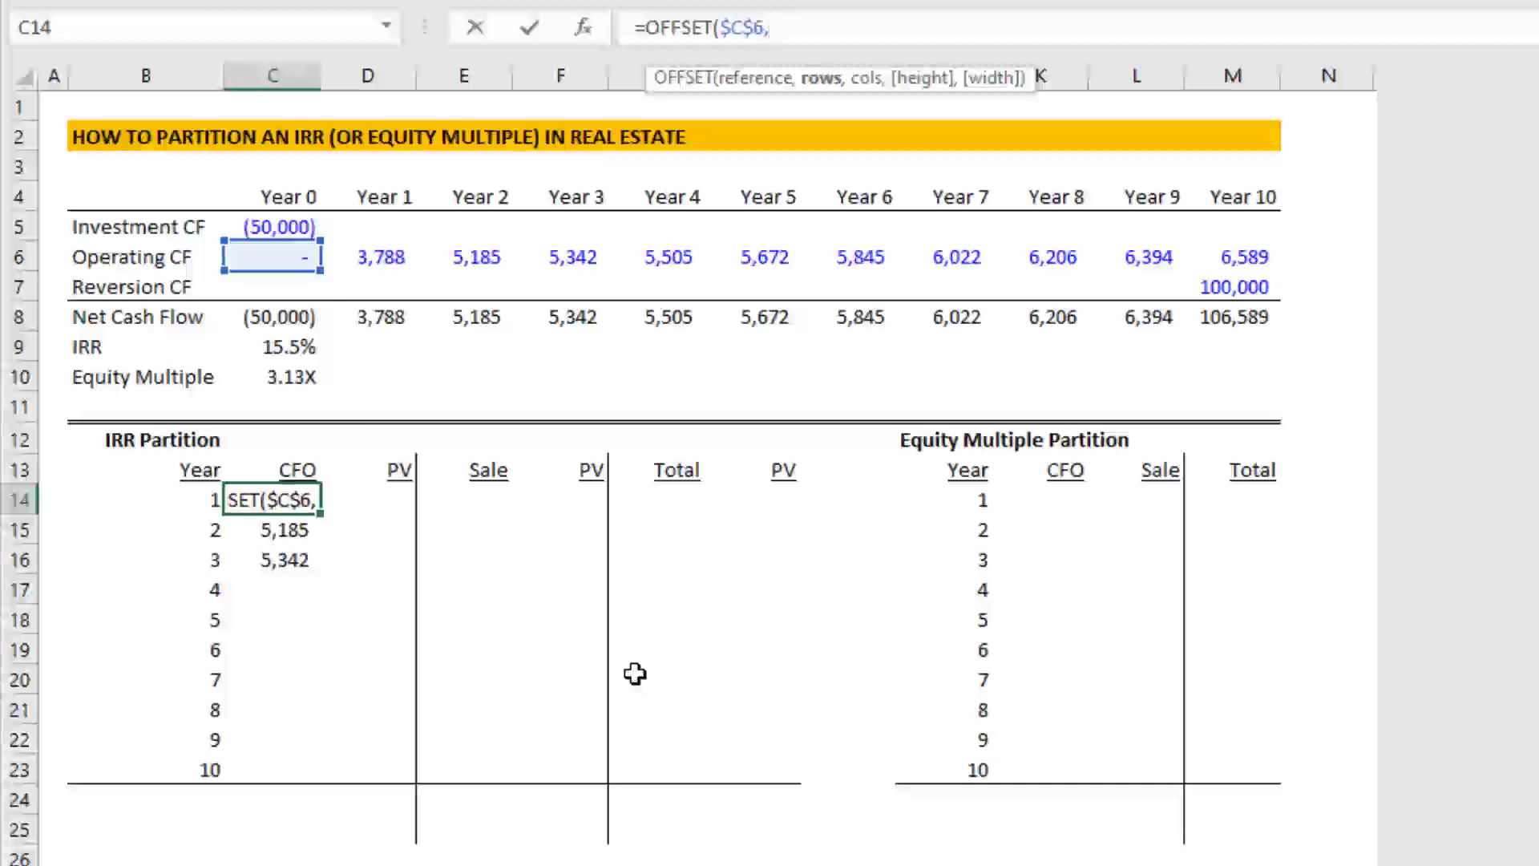
text(0)
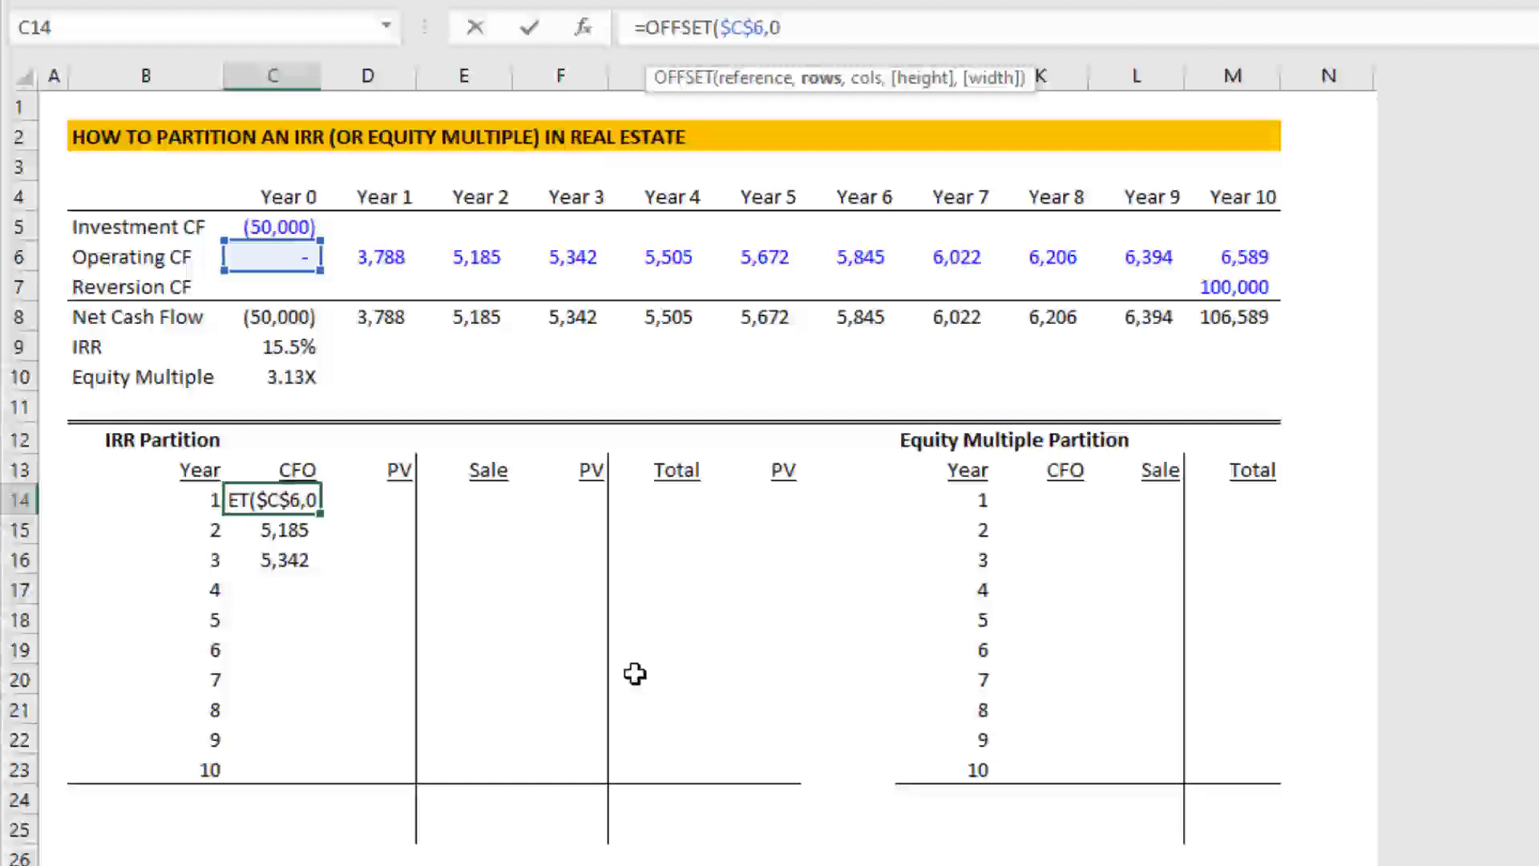
text(,)
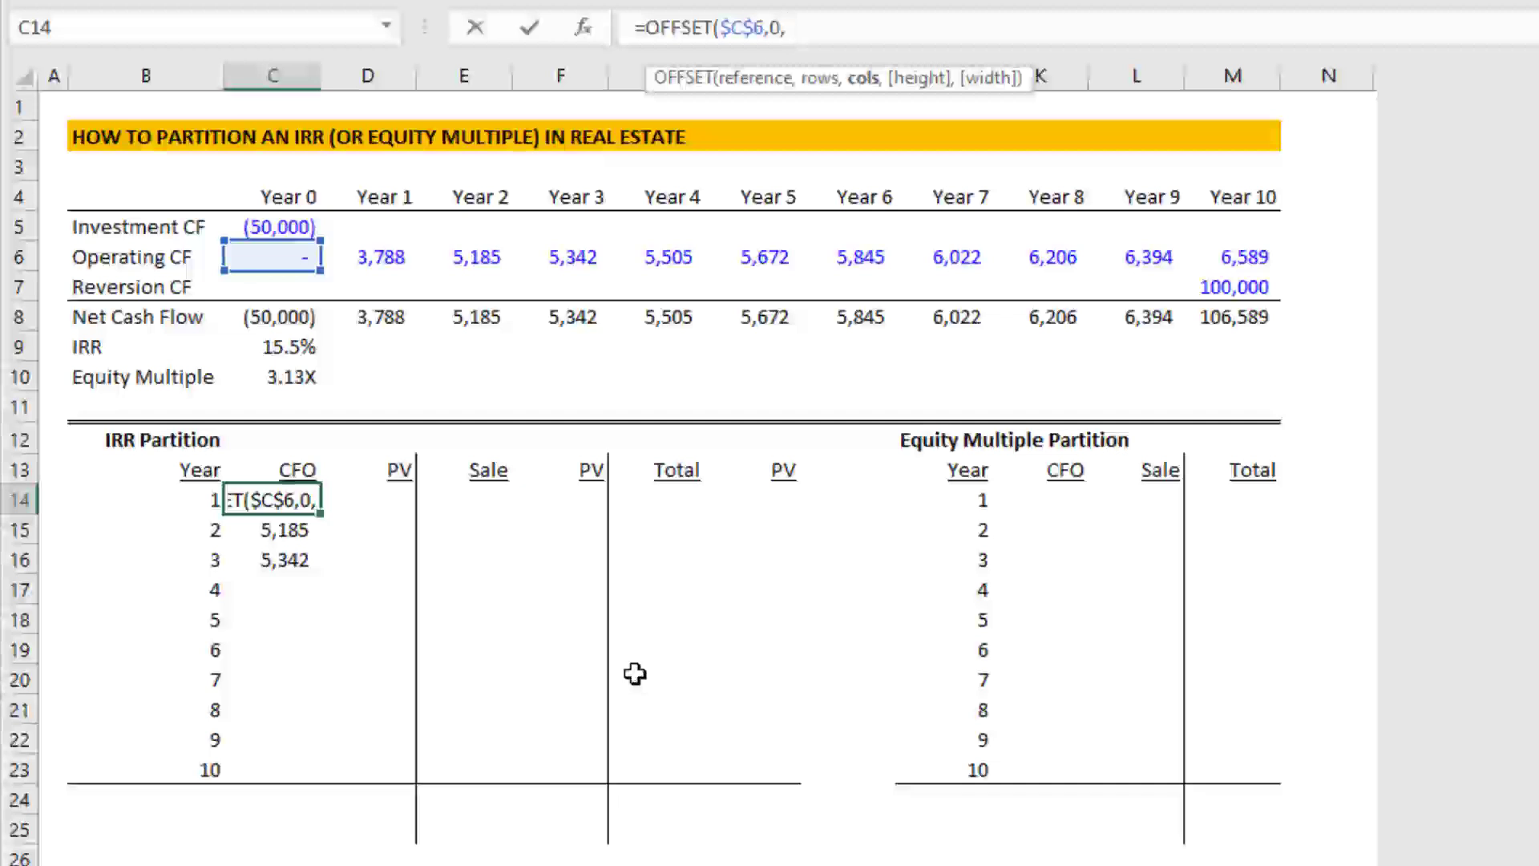
key(Left)
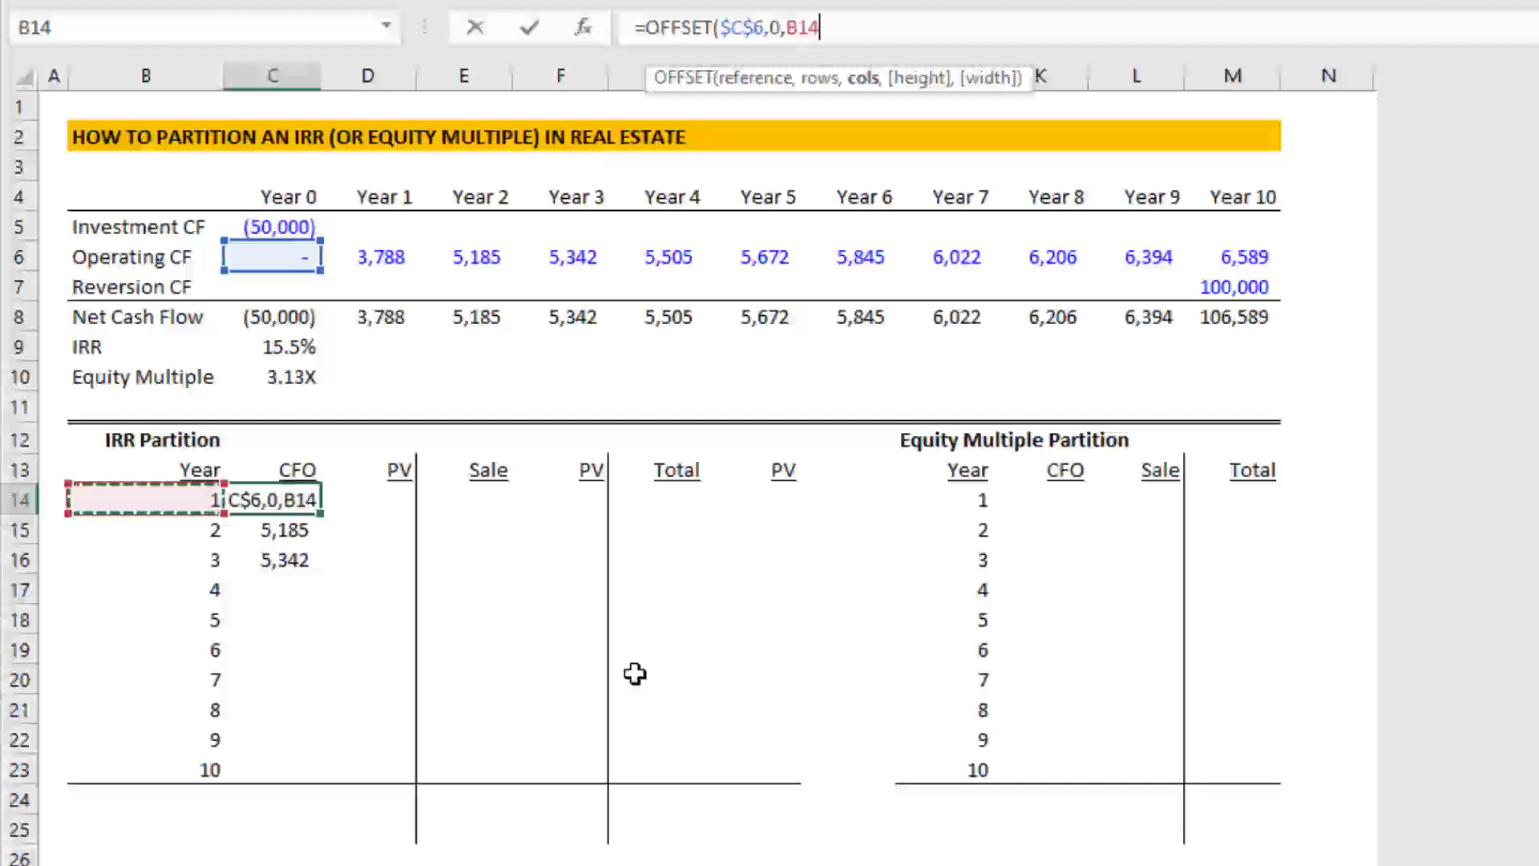
key(Down)
key(Down)
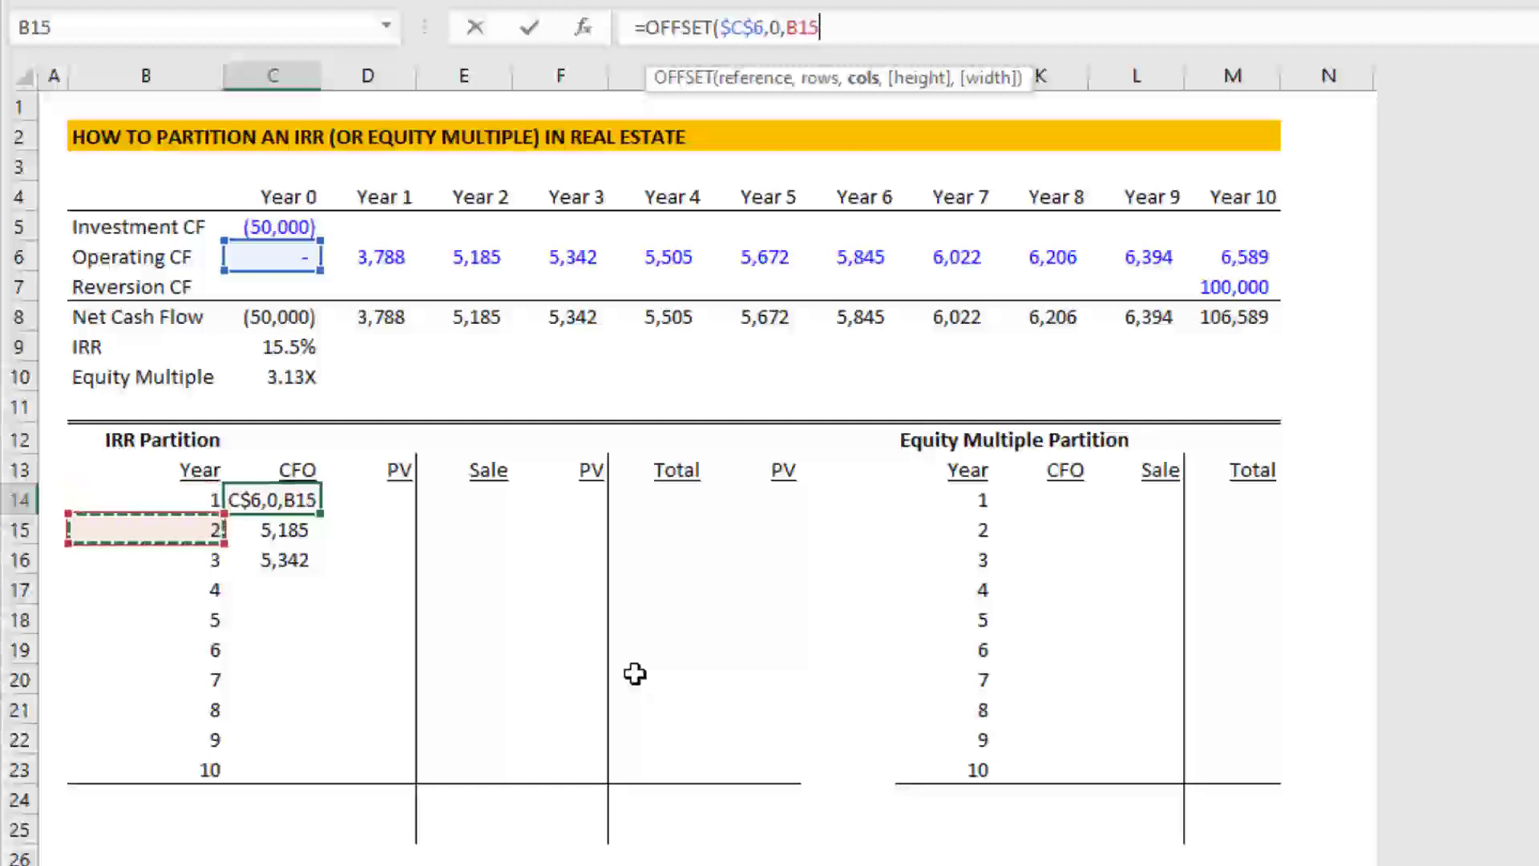
key(Up)
key(Up)
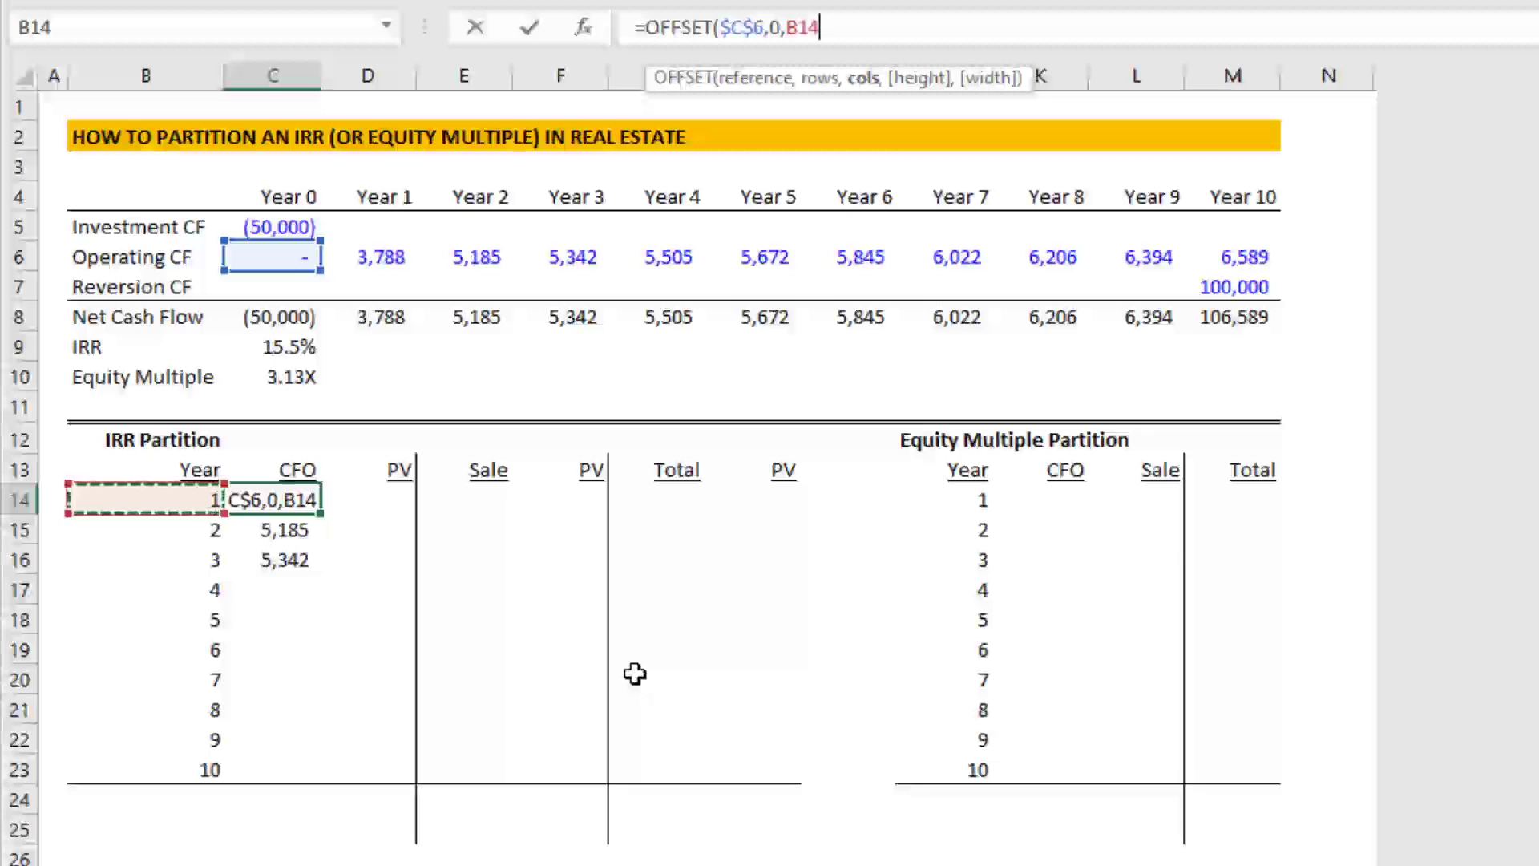
Step: Enter the year-1 CFO formula and paste it down through year 10
text())
key(ctrl+Return)
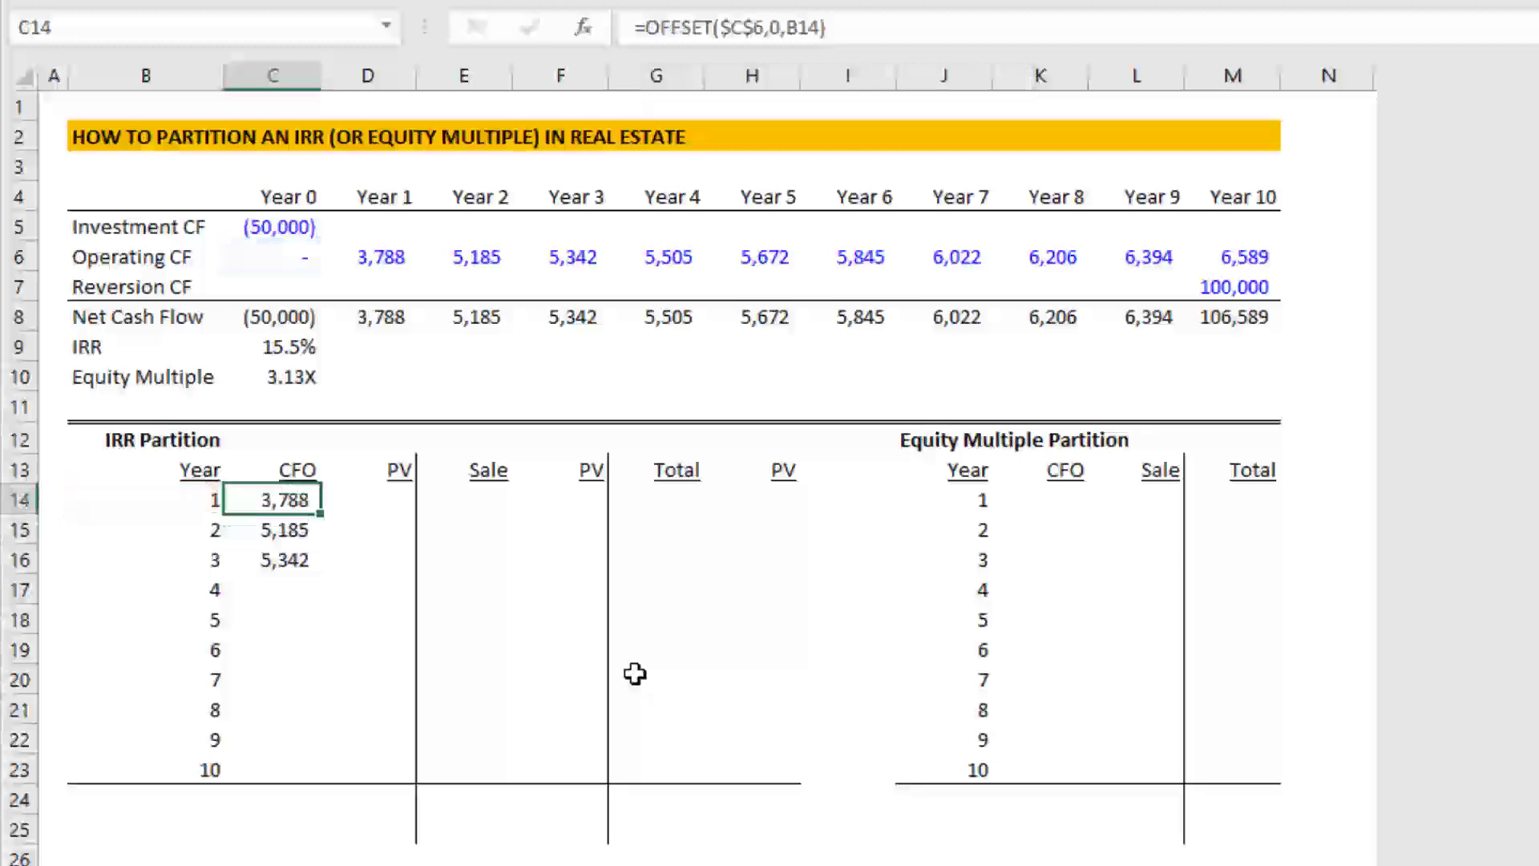
key(ctrl+c)
key(shift+Down)
key(shift+Down)
key(shift+Down)
key(shift+Down)
key(shift+Down)
key(shift+Down)
key(shift+Down)
key(shift+Down)
key(shift+Down)
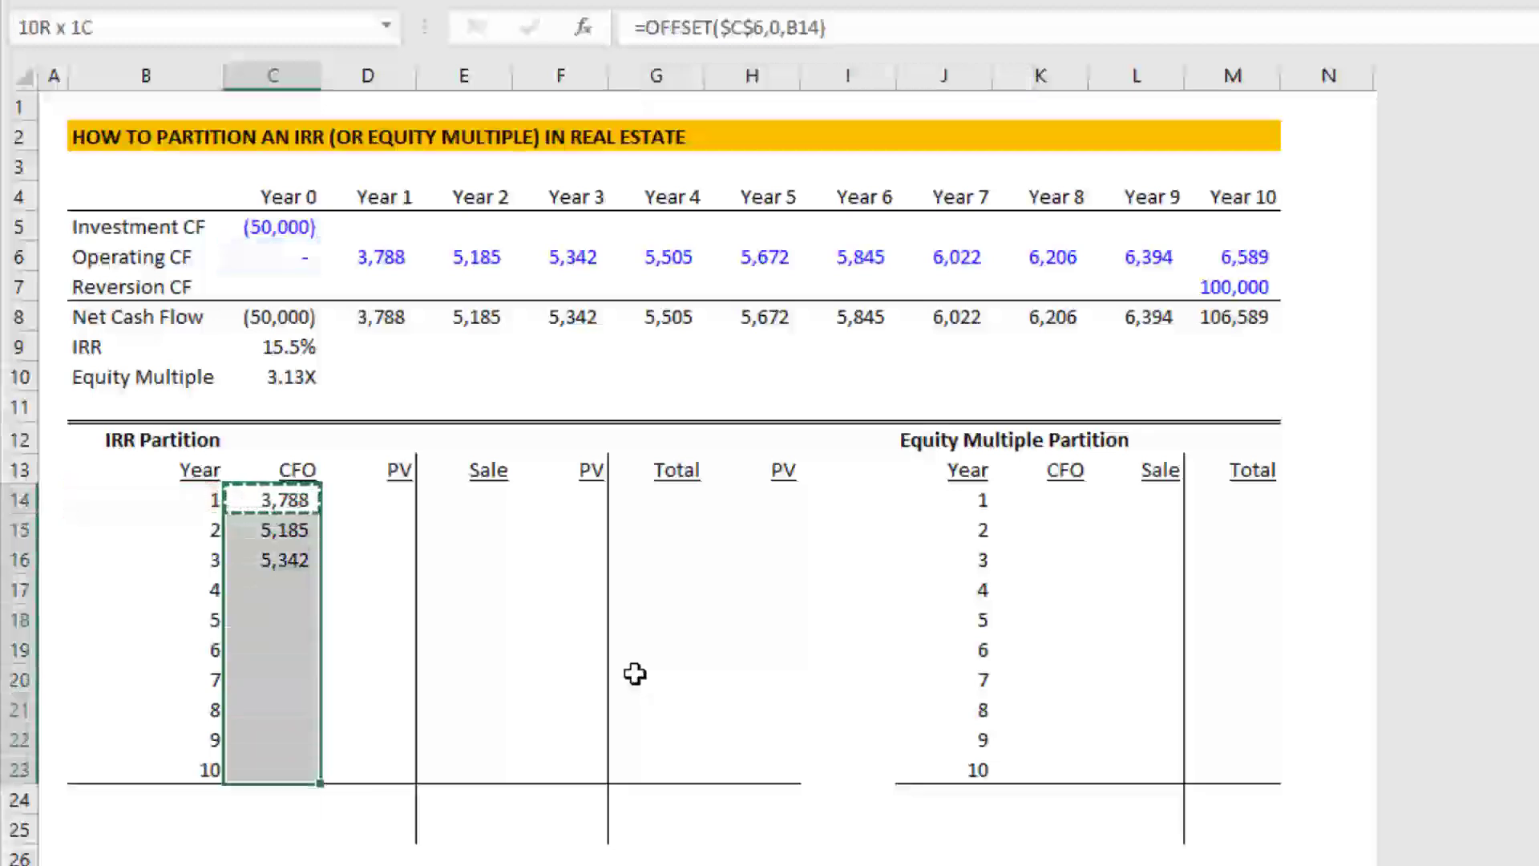
key(ctrl+v)
key(alt)
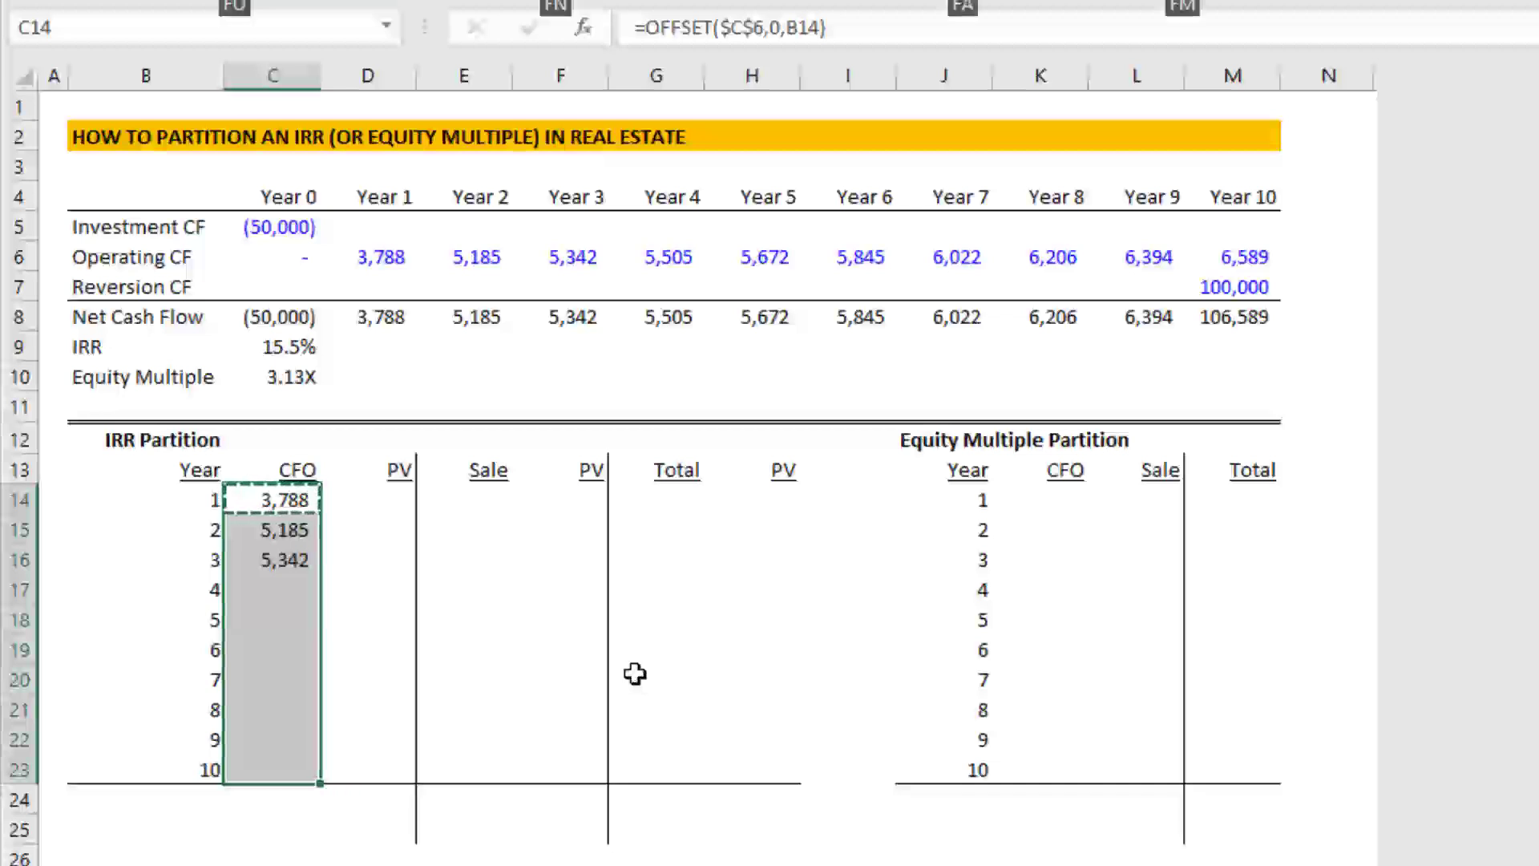
key(Escape)
key(ctrl+v)
key(Escape)
Step: AutoSum the CFO column to a total of 56,547
key(Down)
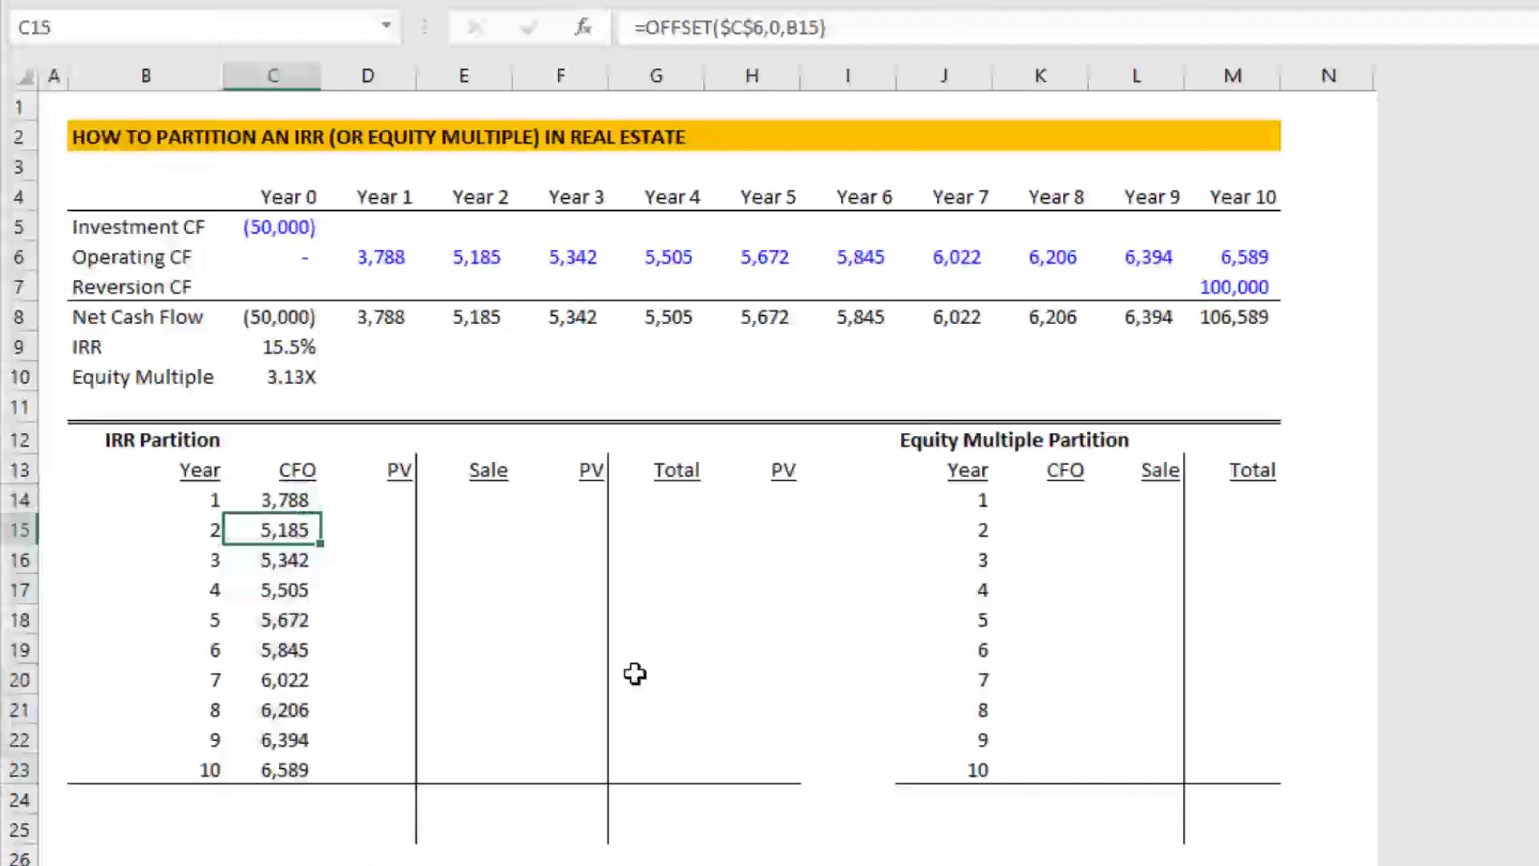
key(Down)
key(Down)
key(Down)
key(Down)
key(Down)
key(Down)
key(Down)
key(Down)
key(Down)
key(alt+equal)
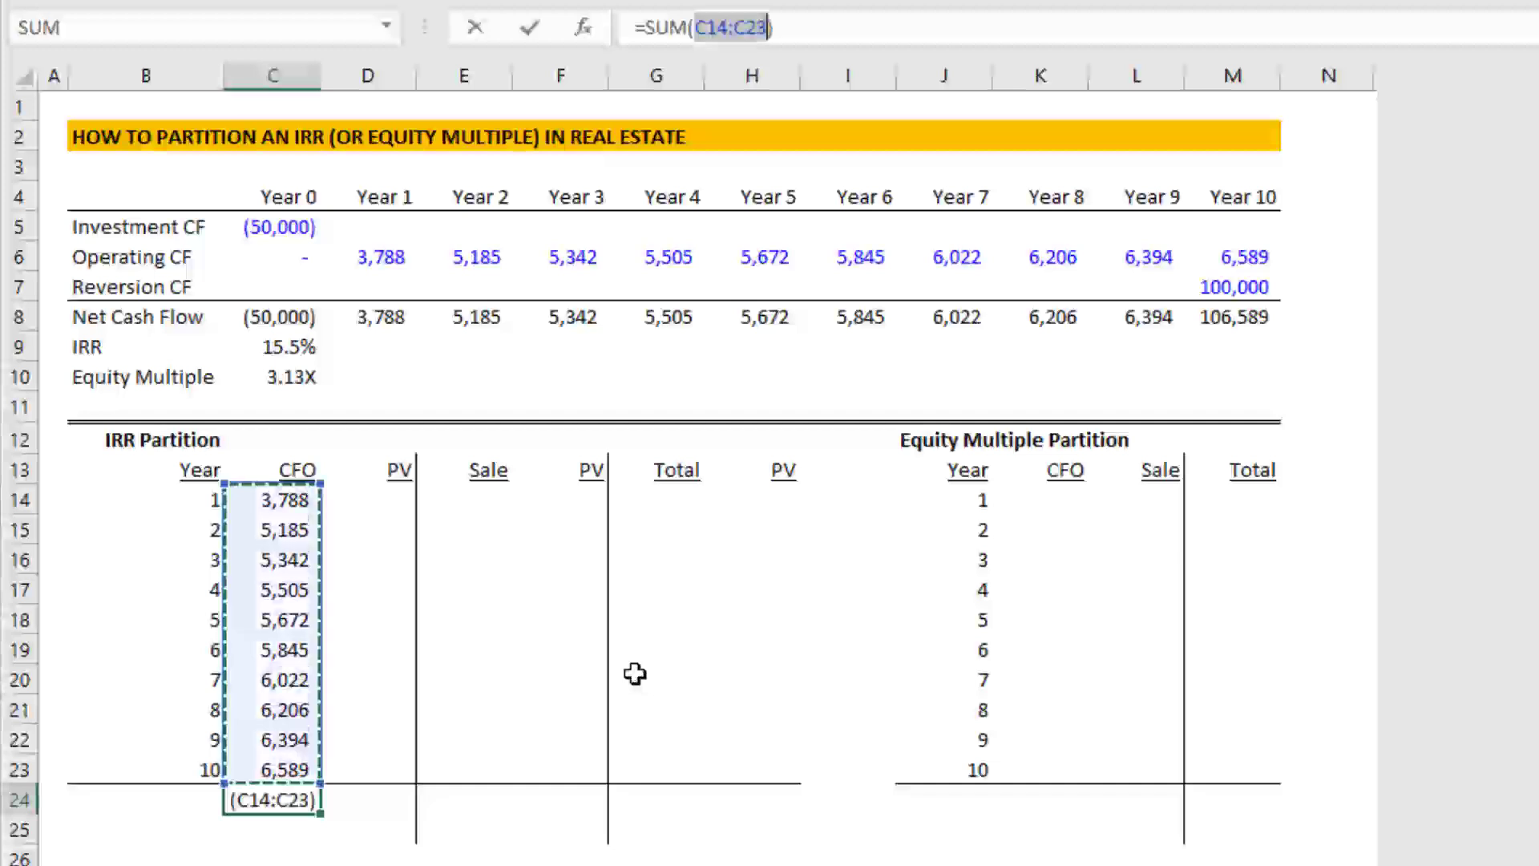
key(Return)
key(Up)
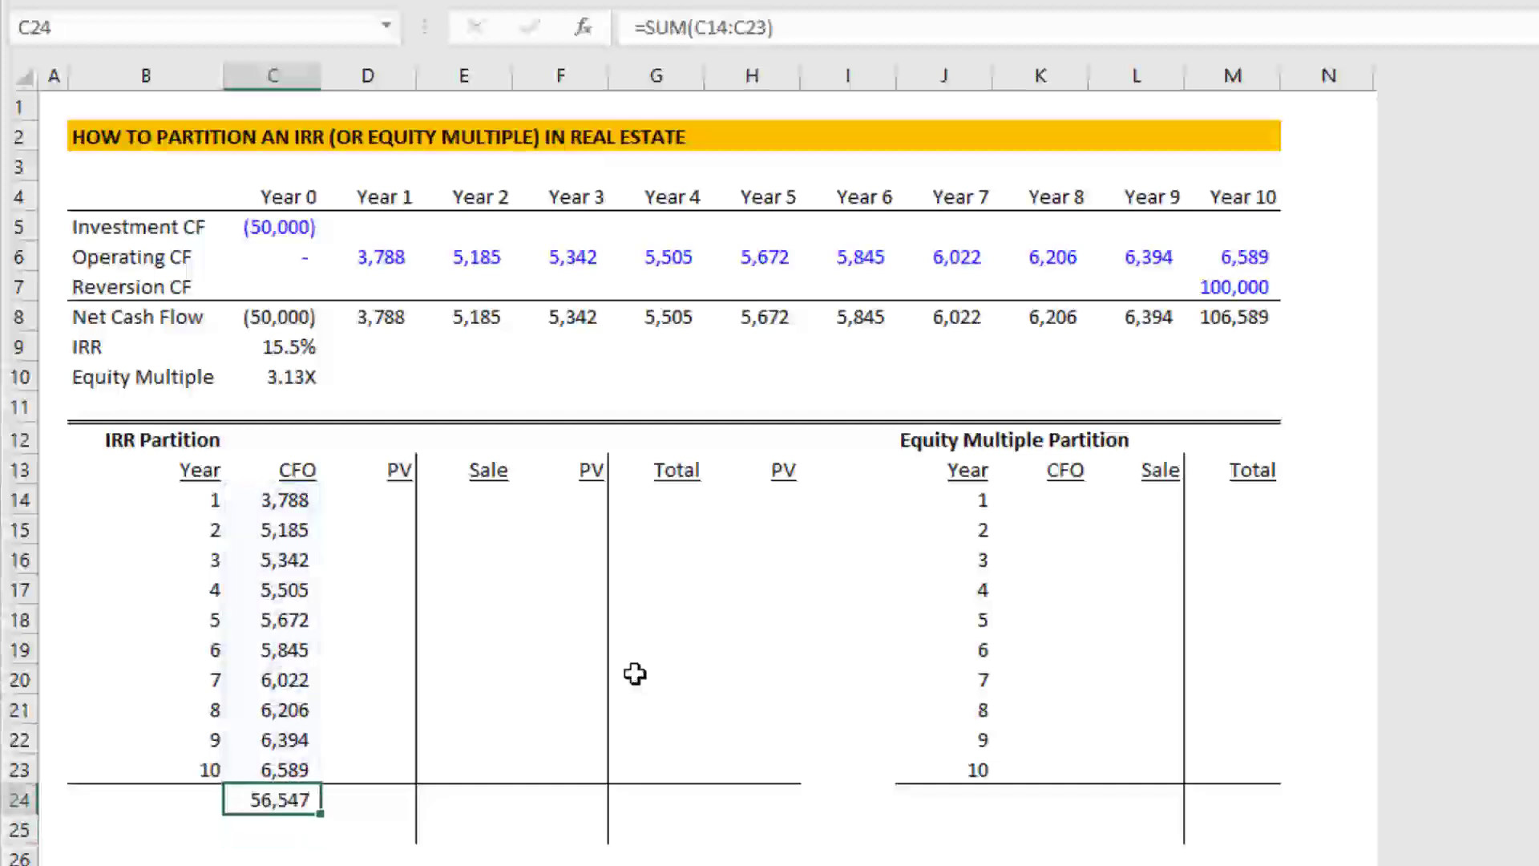
Step: Check the total against =SUM(C6:M6) of the operating cash flow row, then delete the check
key(Down)
text(=sum)
key(Tab)
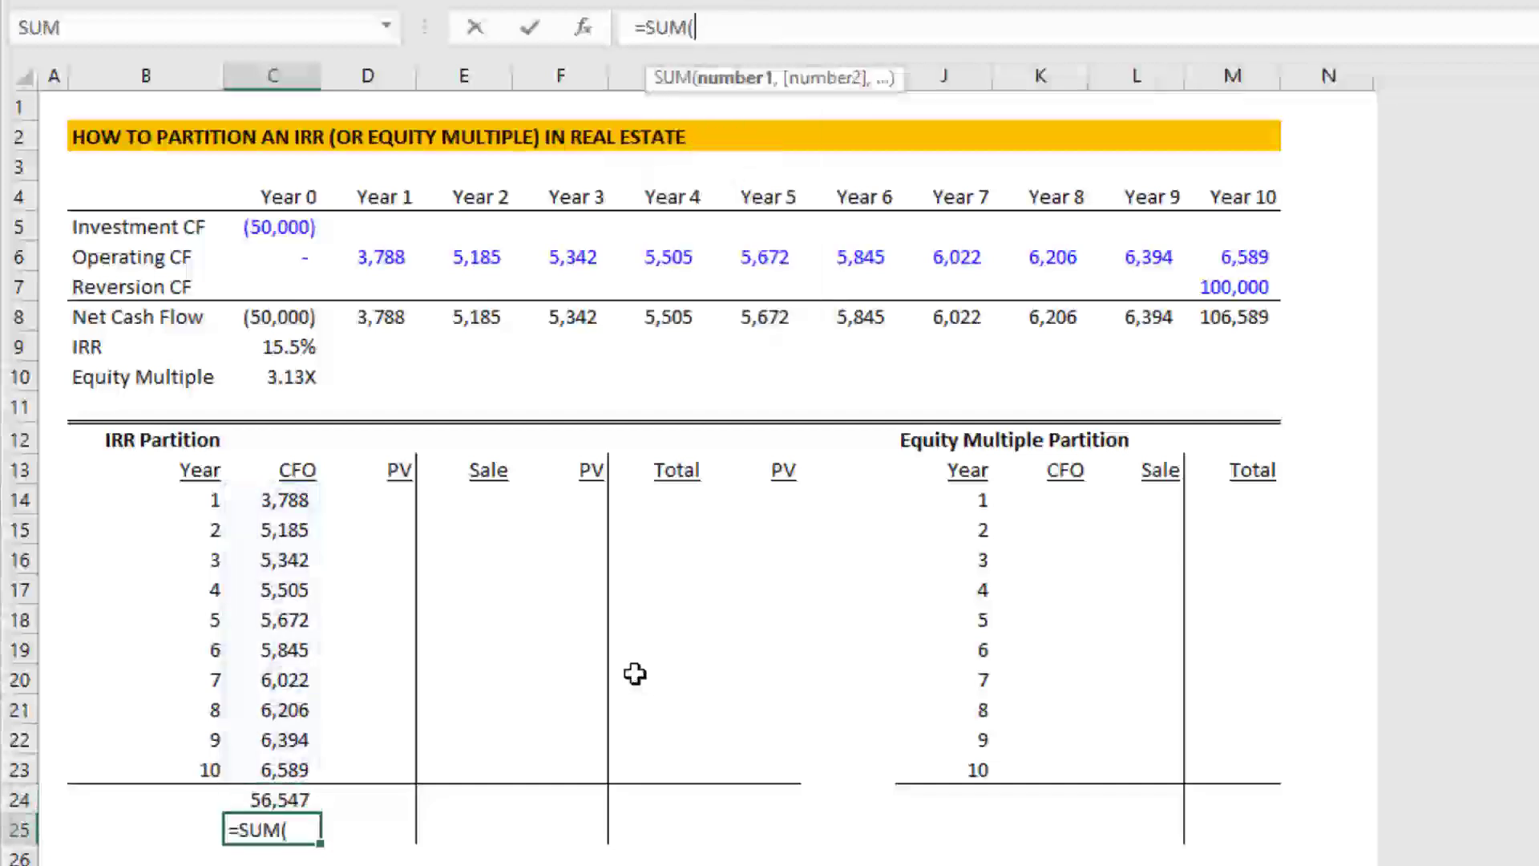
key(Up)
key(Up)
key(Up)
key(Up)
key(Up)
key(Up)
key(Up)
key(Up)
key(Up)
key(Up)
key(Up)
key(Up)
key(Up)
key(Up)
key(Up)
key(Up)
key(Up)
key(Up)
key(Up)
key(ctrl+shift+Right)
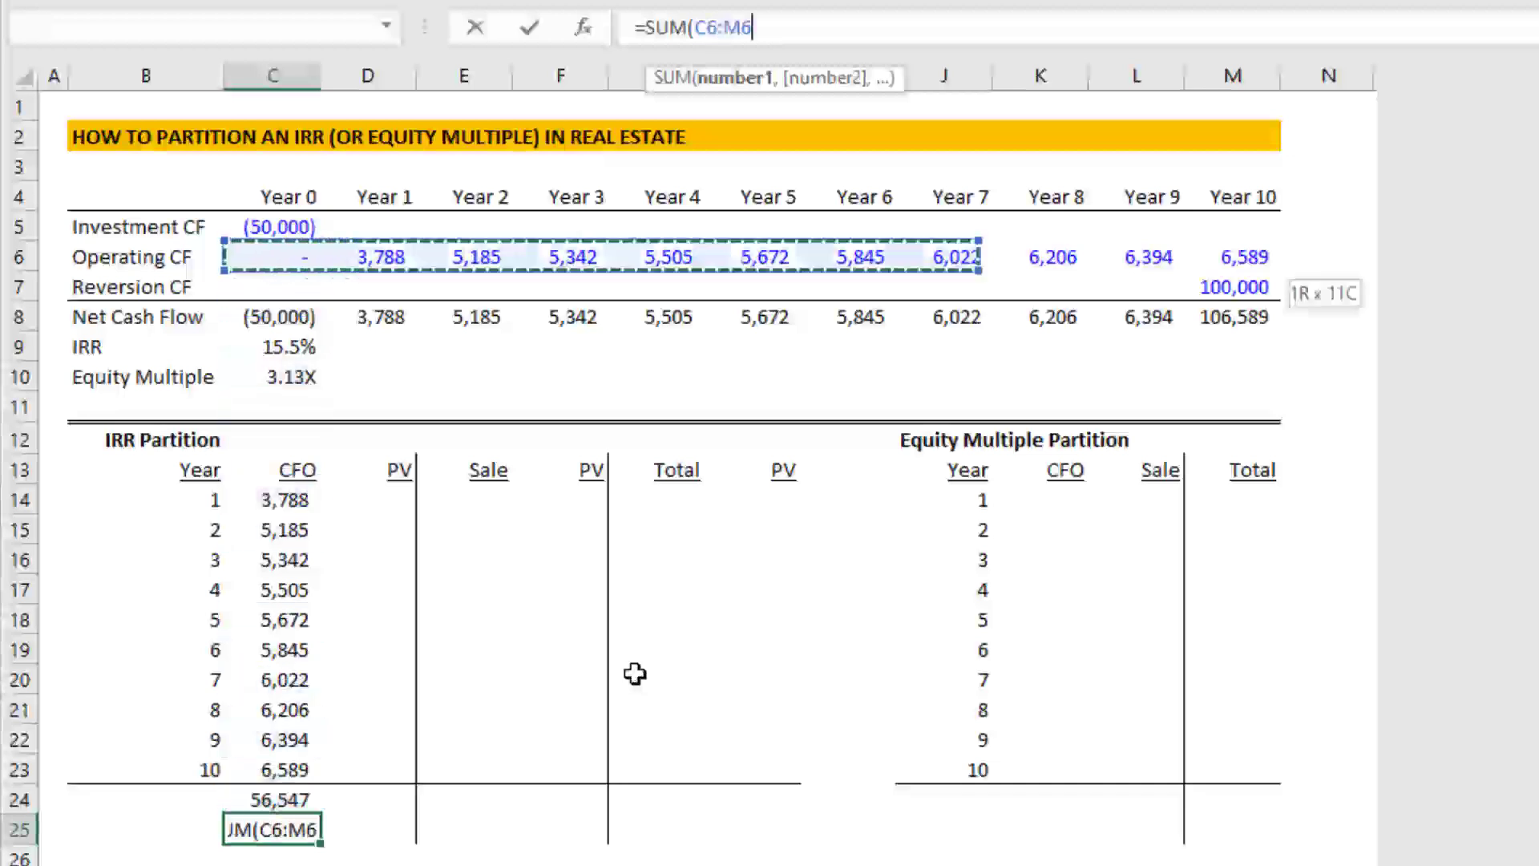
key(Return)
key(Up)
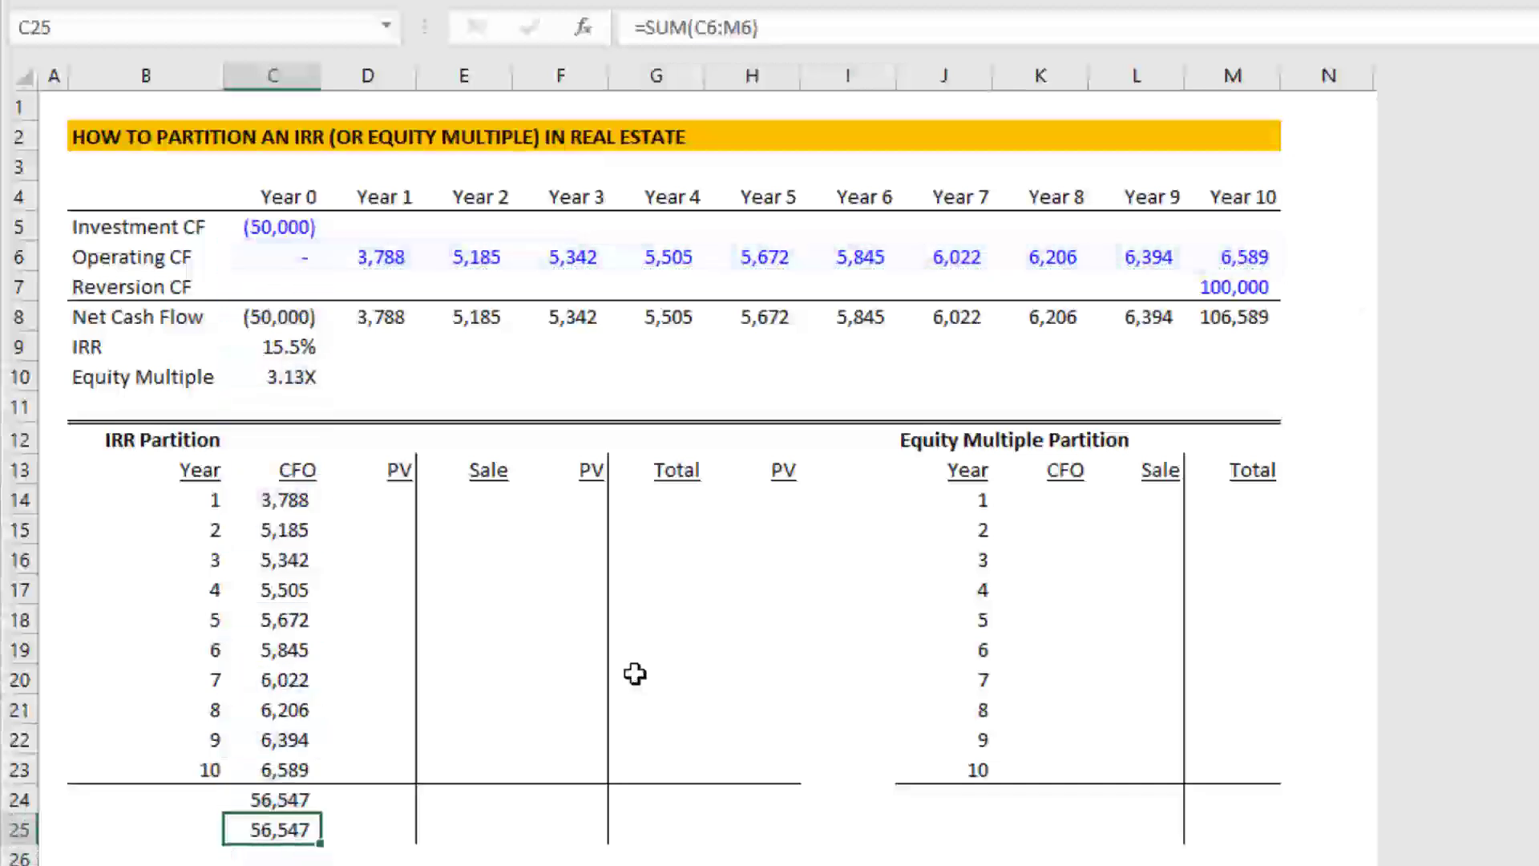
key(Delete)
key(Up)
key(Up)
key(Up)
key(Up)
key(Up)
key(Up)
key(Up)
key(Up)
key(Up)
key(Up)
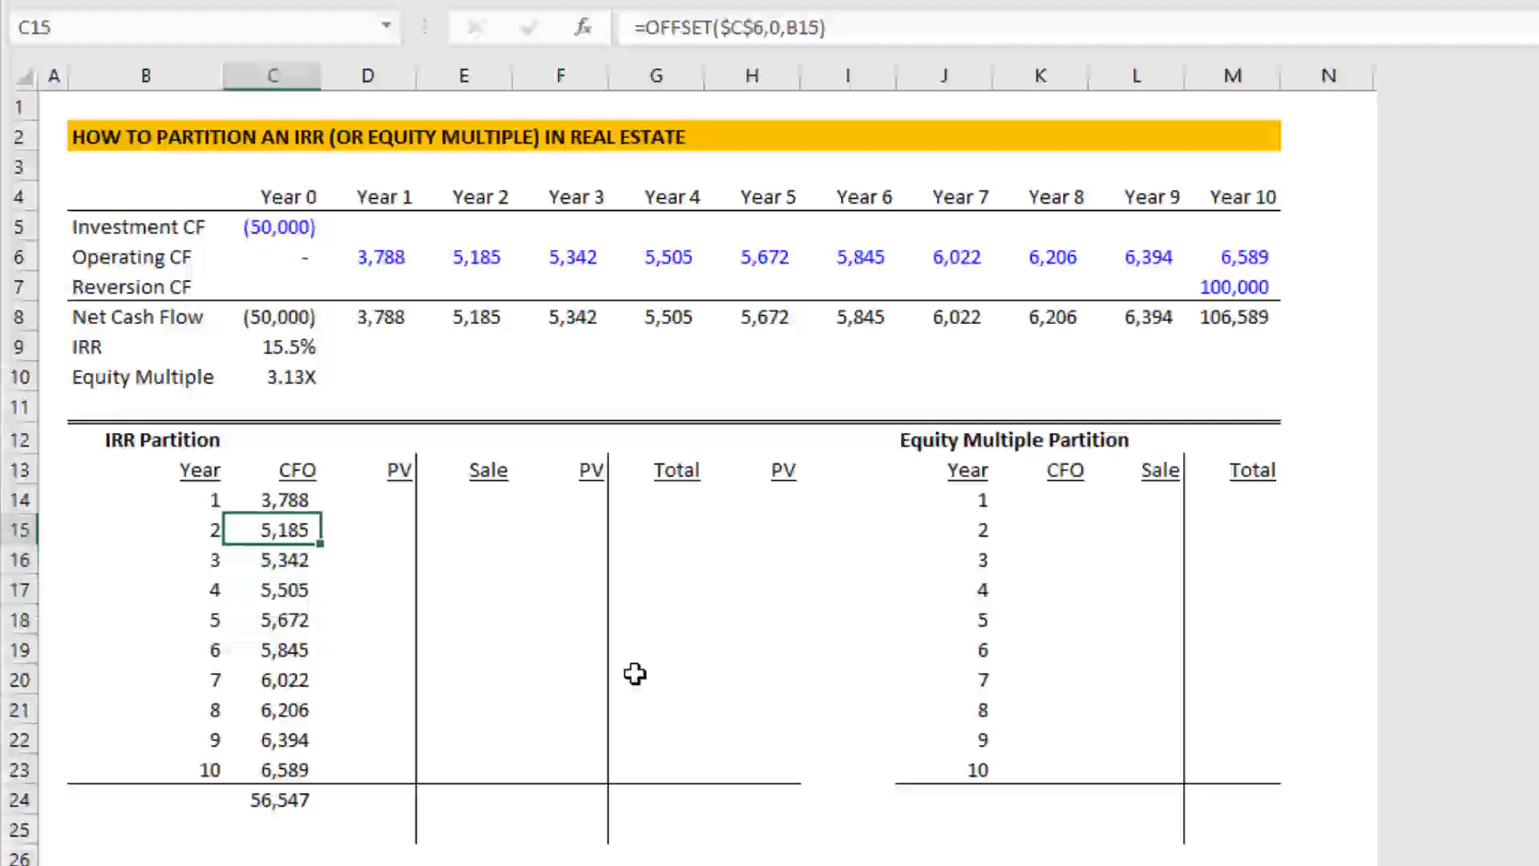
key(Up)
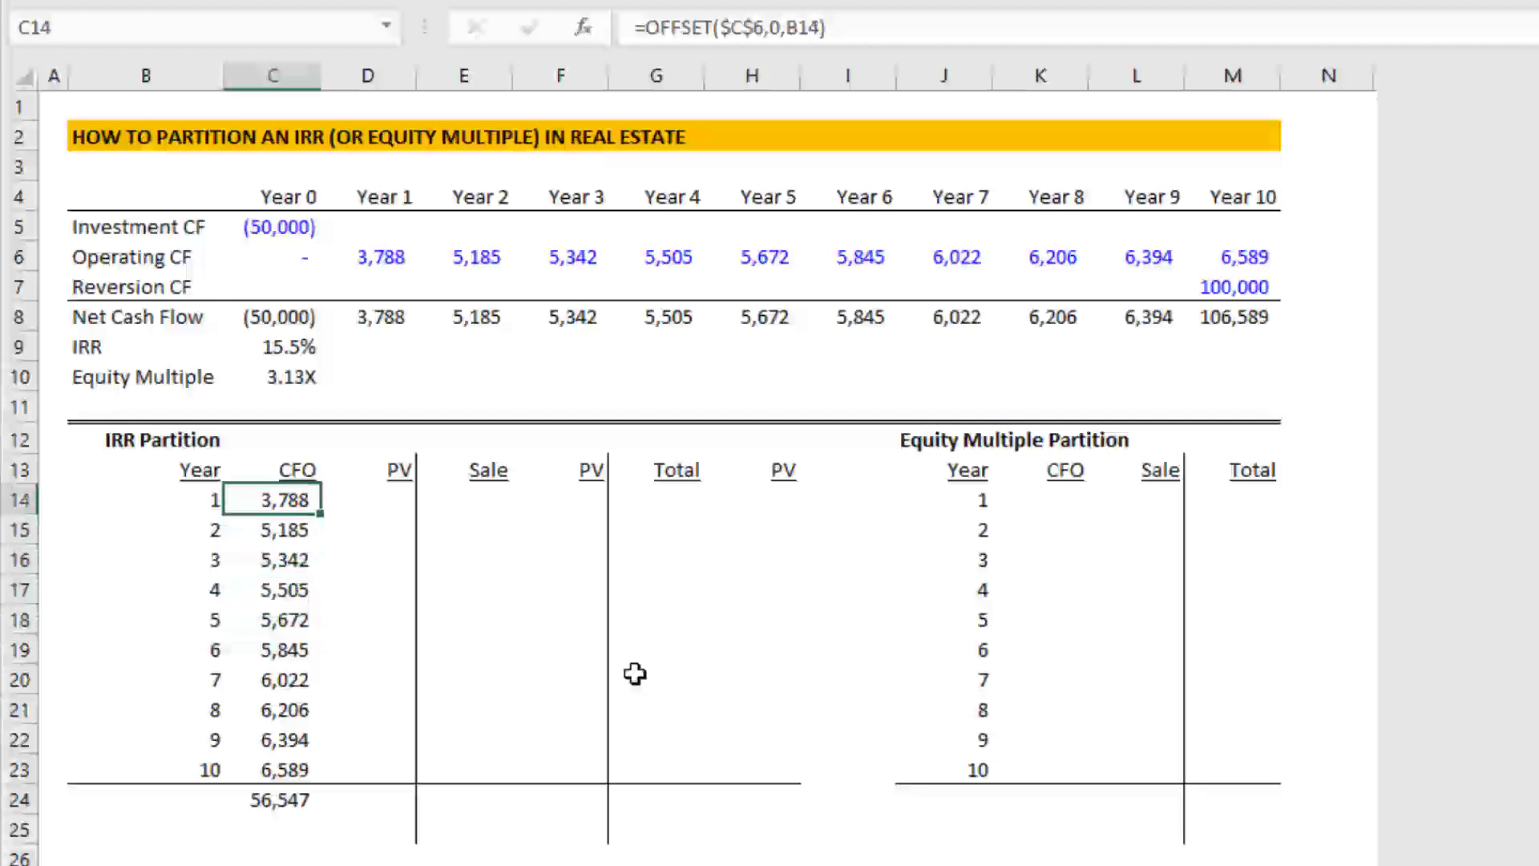
Step: Lock the year reference in the year-1 CFO formula to column B ($B14)
key(F2)
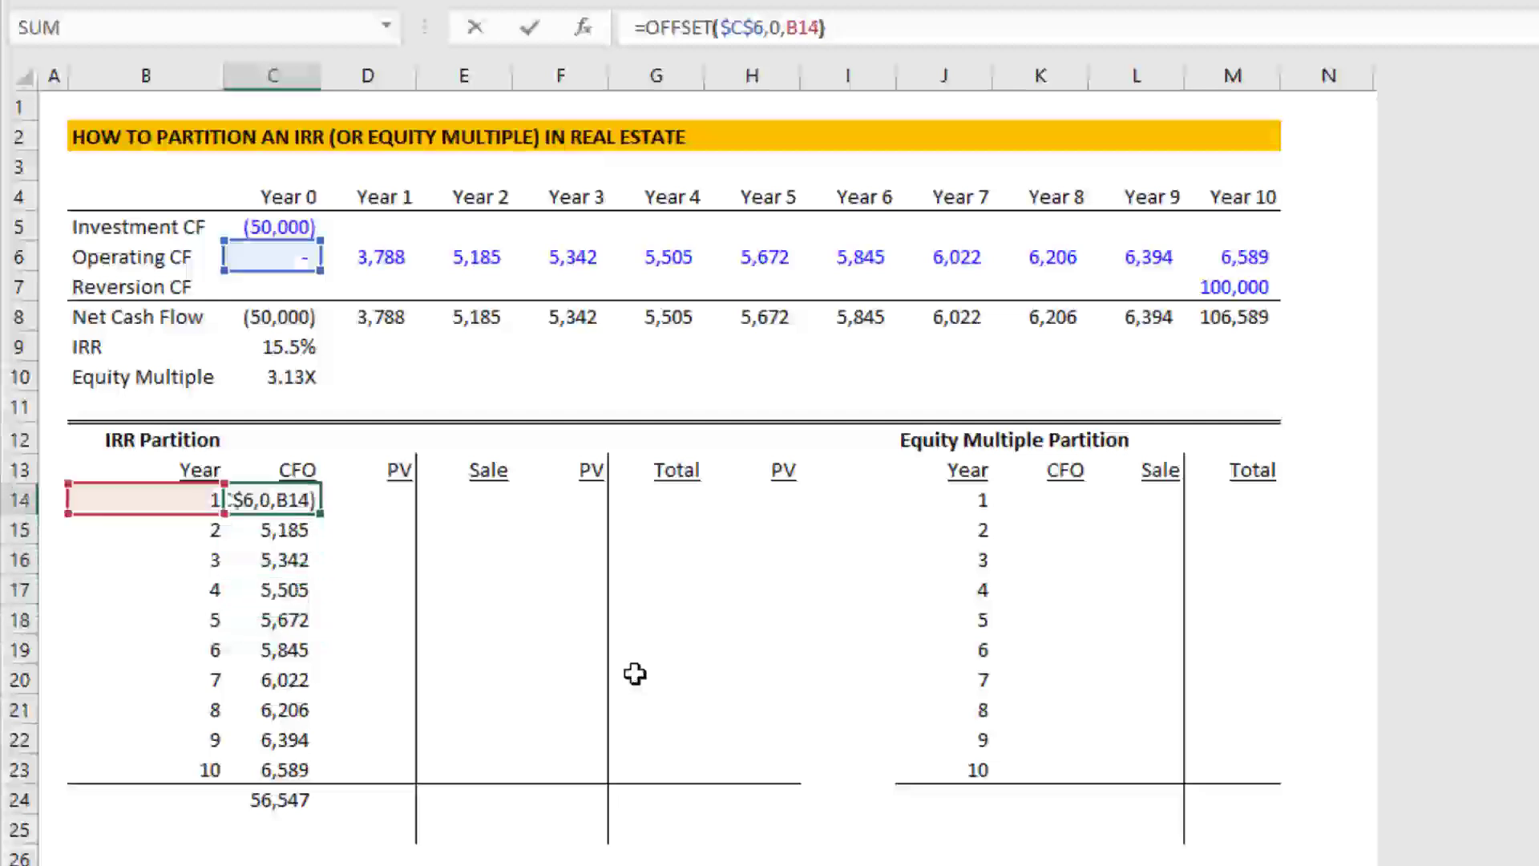
key(Left)
key(Left)
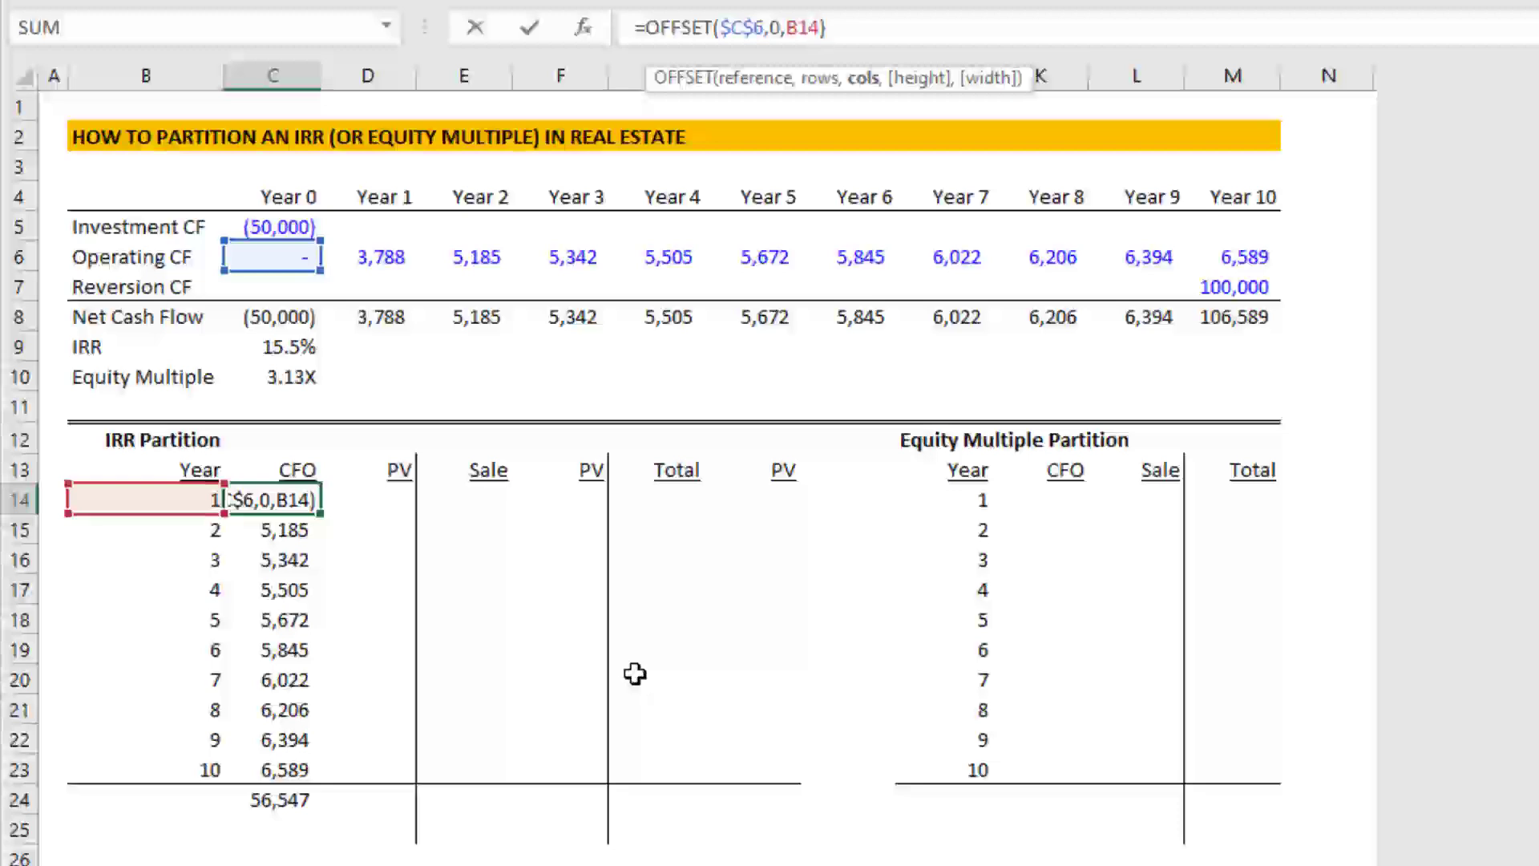
key(F4)
key(F4)
key(F4)
key(Return)
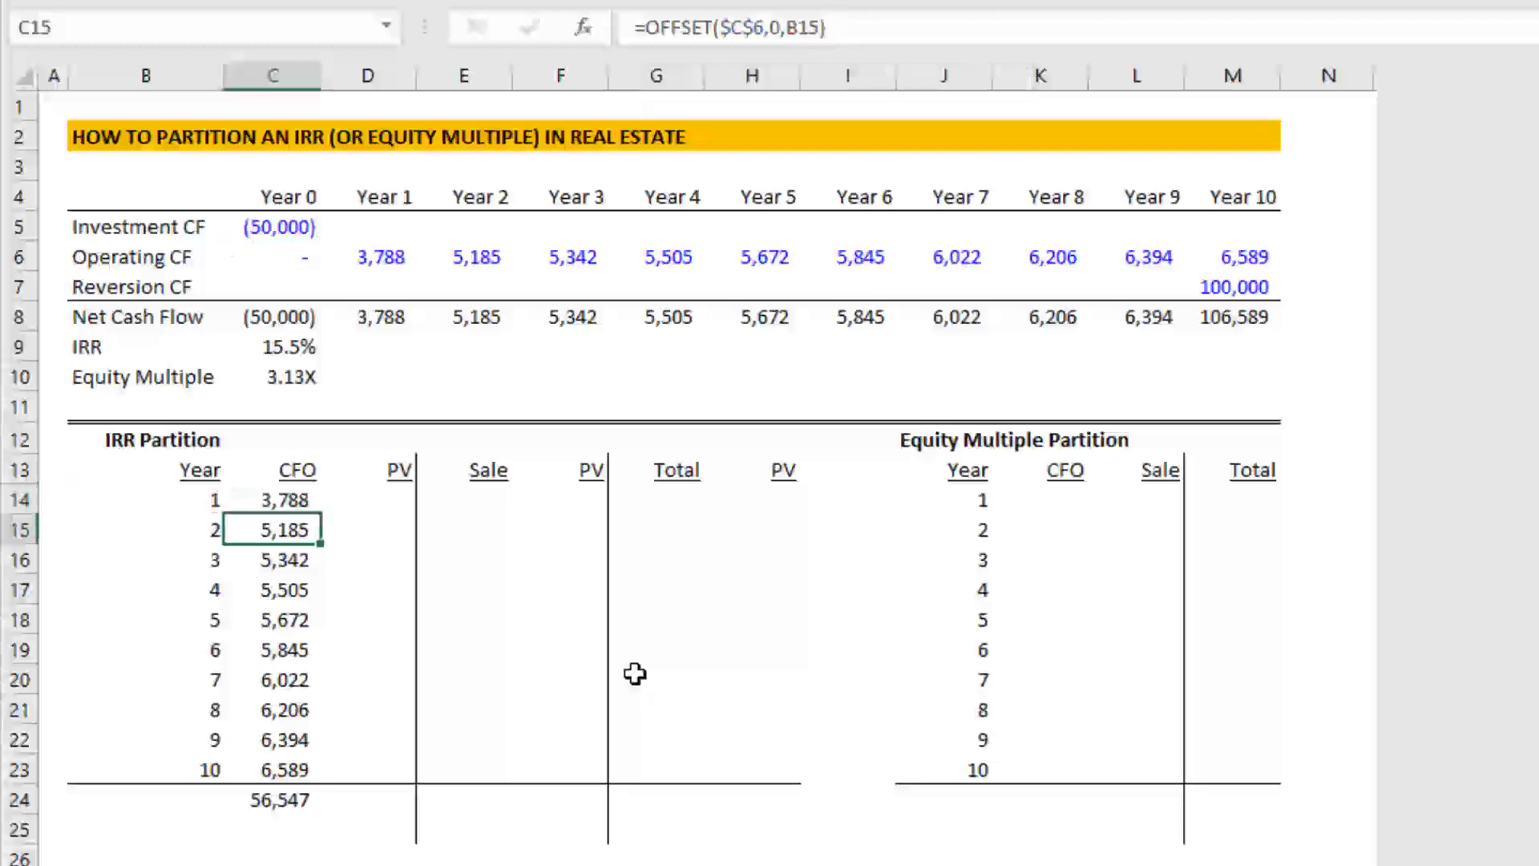
key(Up)
Step: Copy the formula into the year-1 Sale cell and repoint it at the Reversion CF row
key(ctrl+c)
key(Right)
key(Right)
key(ctrl+v)
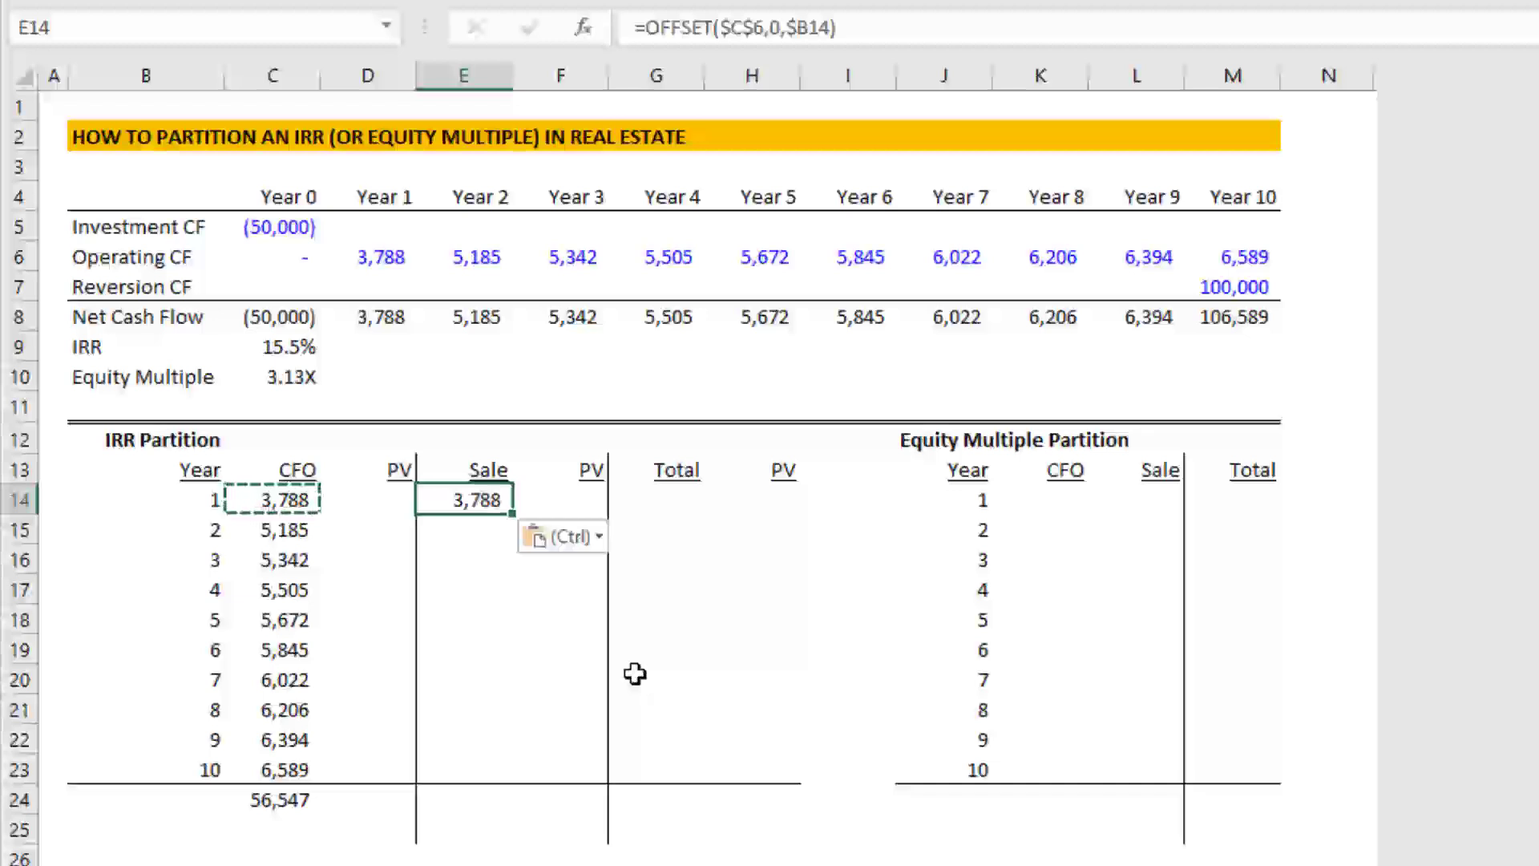
key(F2)
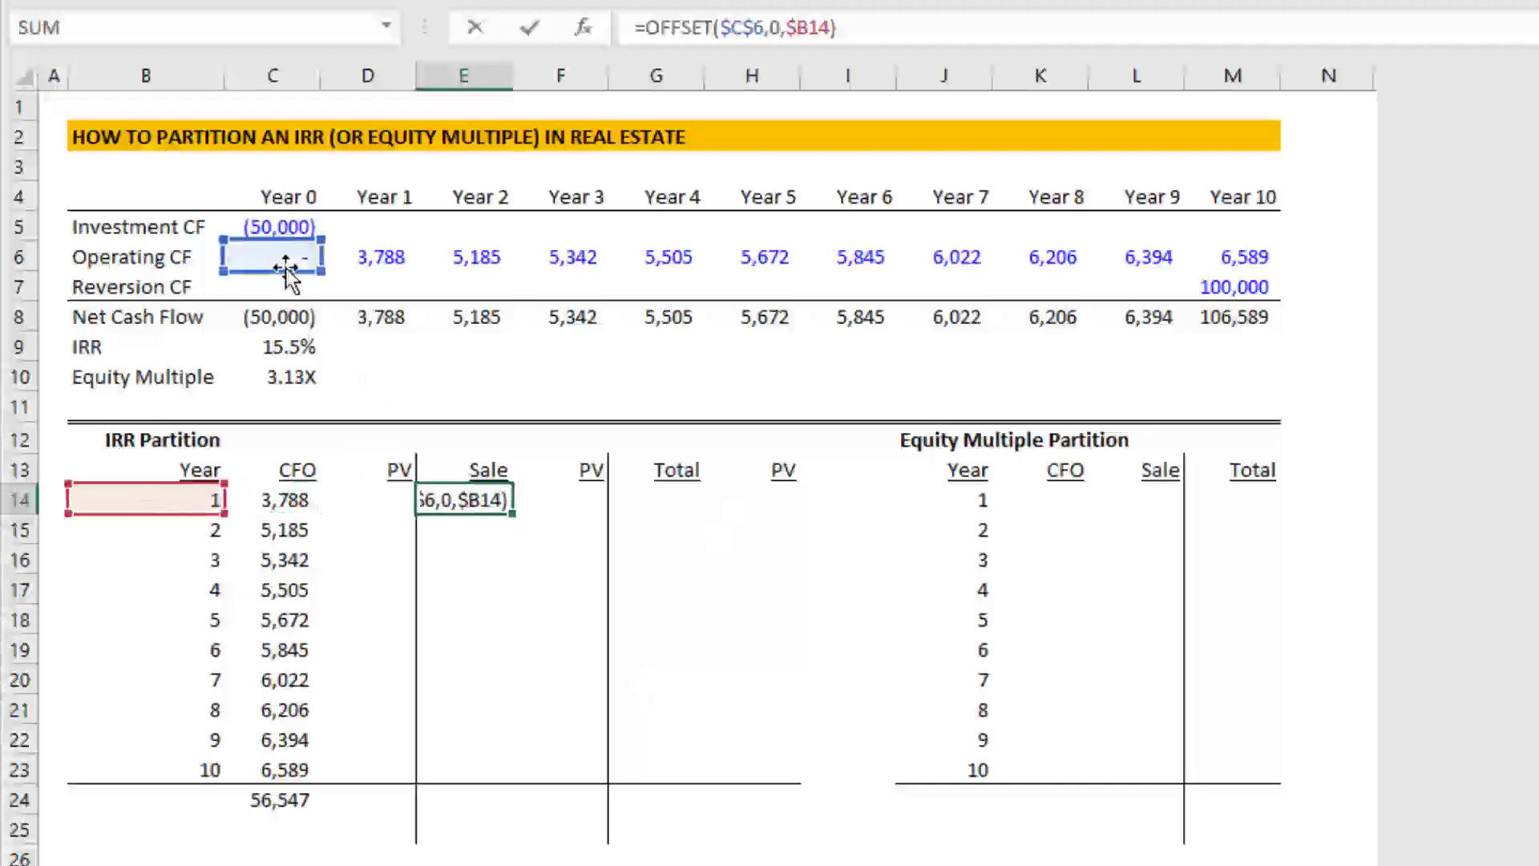
drag(286, 273, 287, 302)
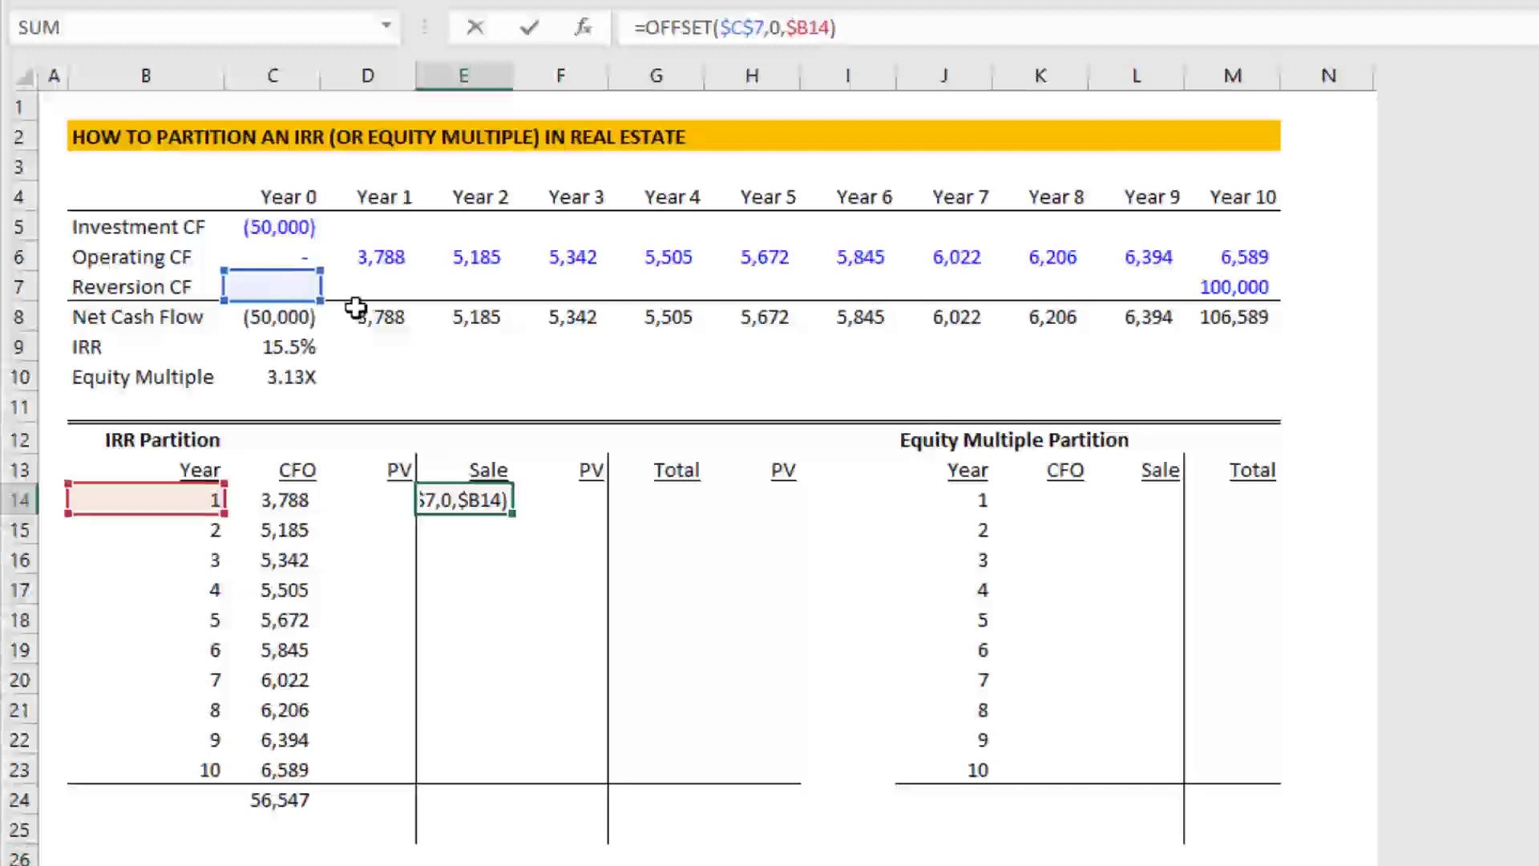
key(ctrl+Return)
Step: Paste the Sale formula down through year 10
key(ctrl+c)
key(shift+Down)
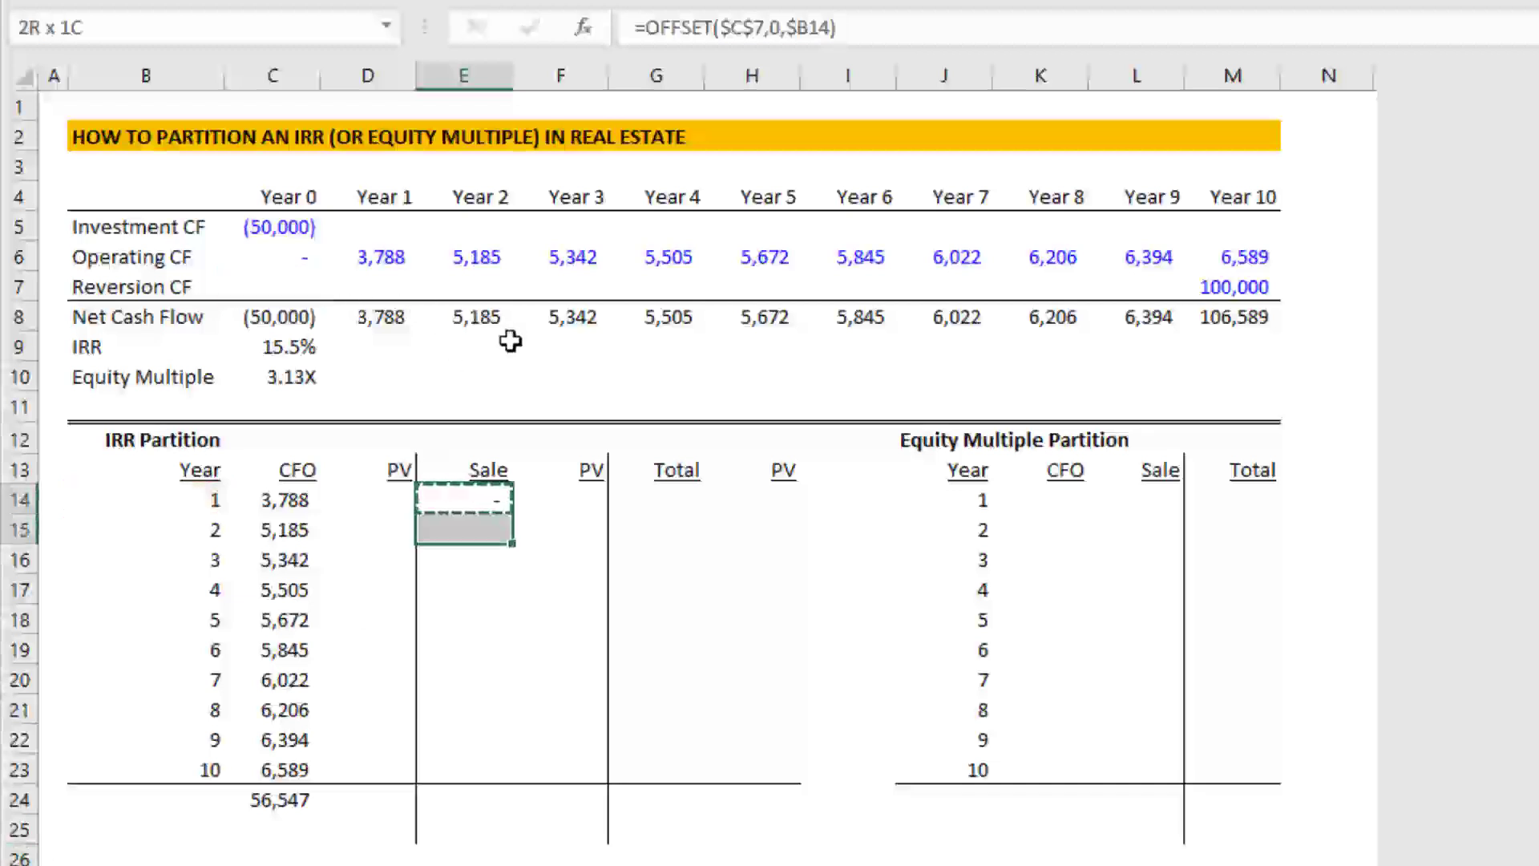
key(shift+Down)
key(shift+Down)
key(shift+Down)
key(shift+Down)
key(shift+Down)
key(shift+Down)
key(shift+Down)
key(shift+Down)
key(alt)
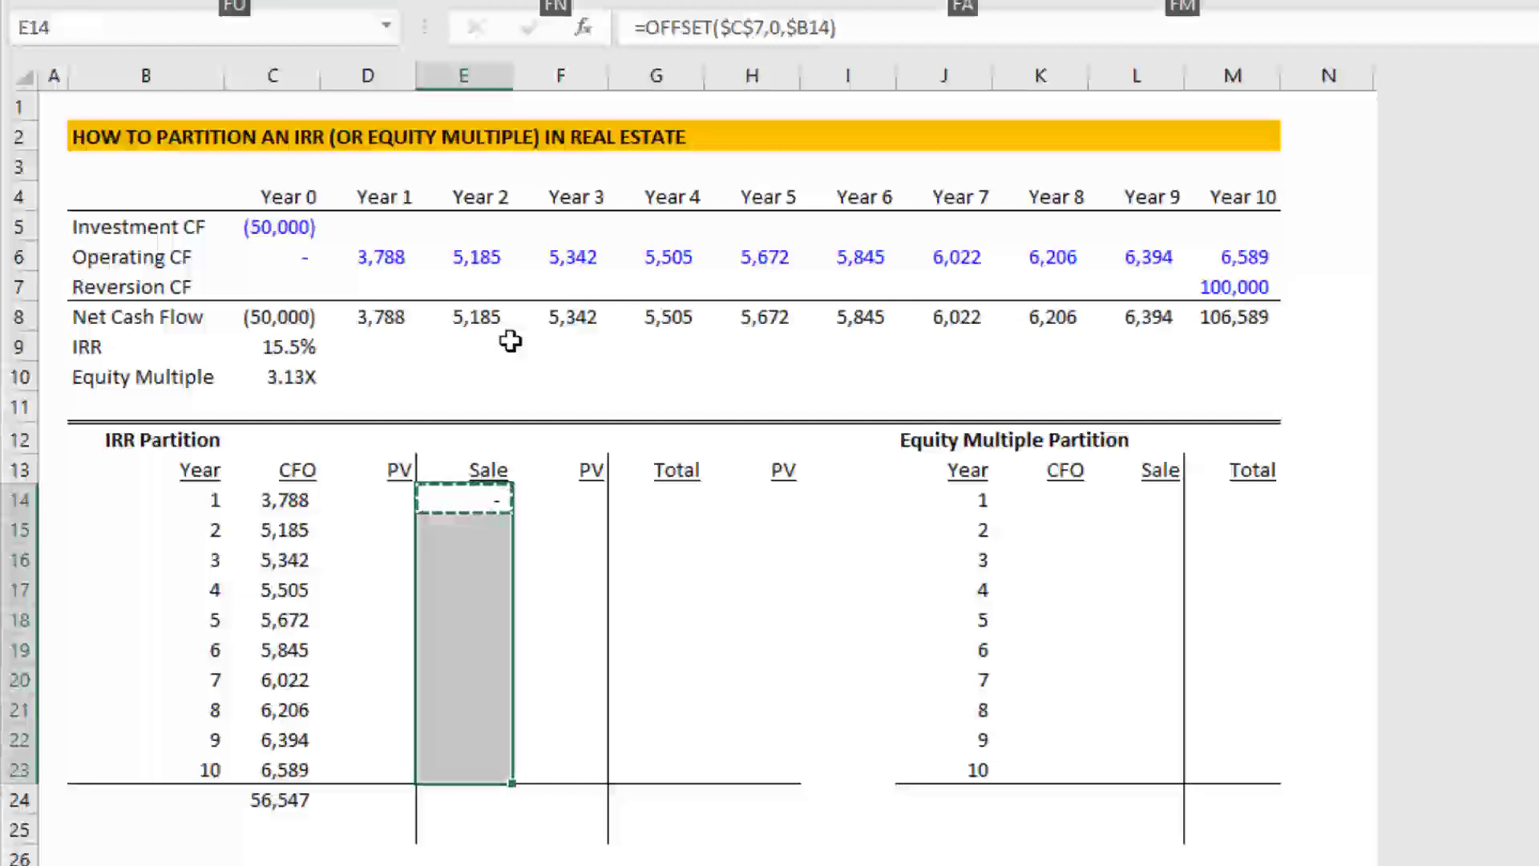
key(ctrl+v)
Step: AutoSum the Sale column to a total of 100,000
key(ctrl+Down)
key(Down)
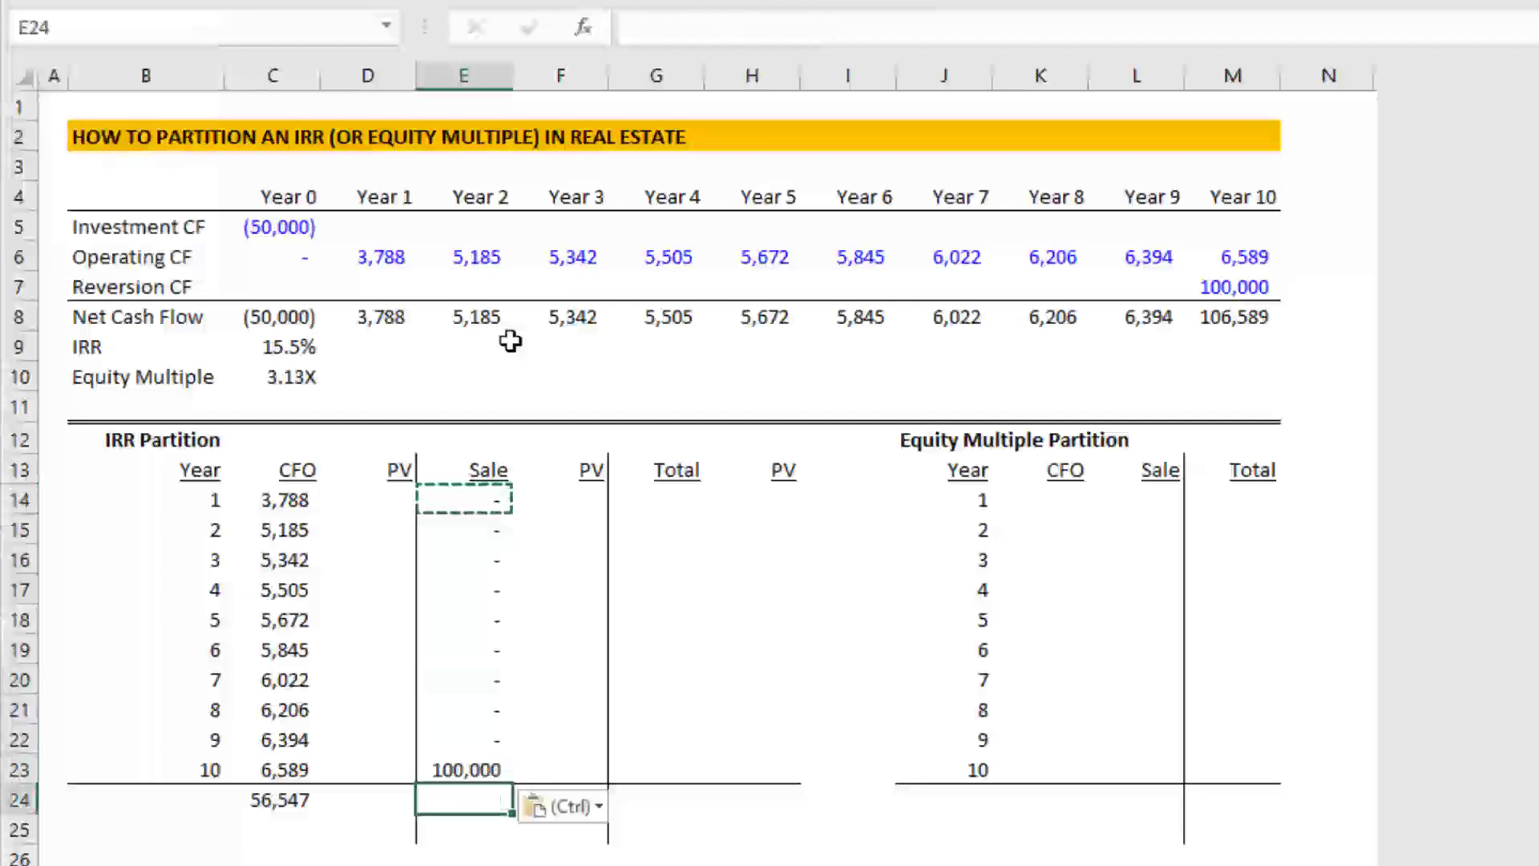
key(alt+equal)
key(Return)
key(Up)
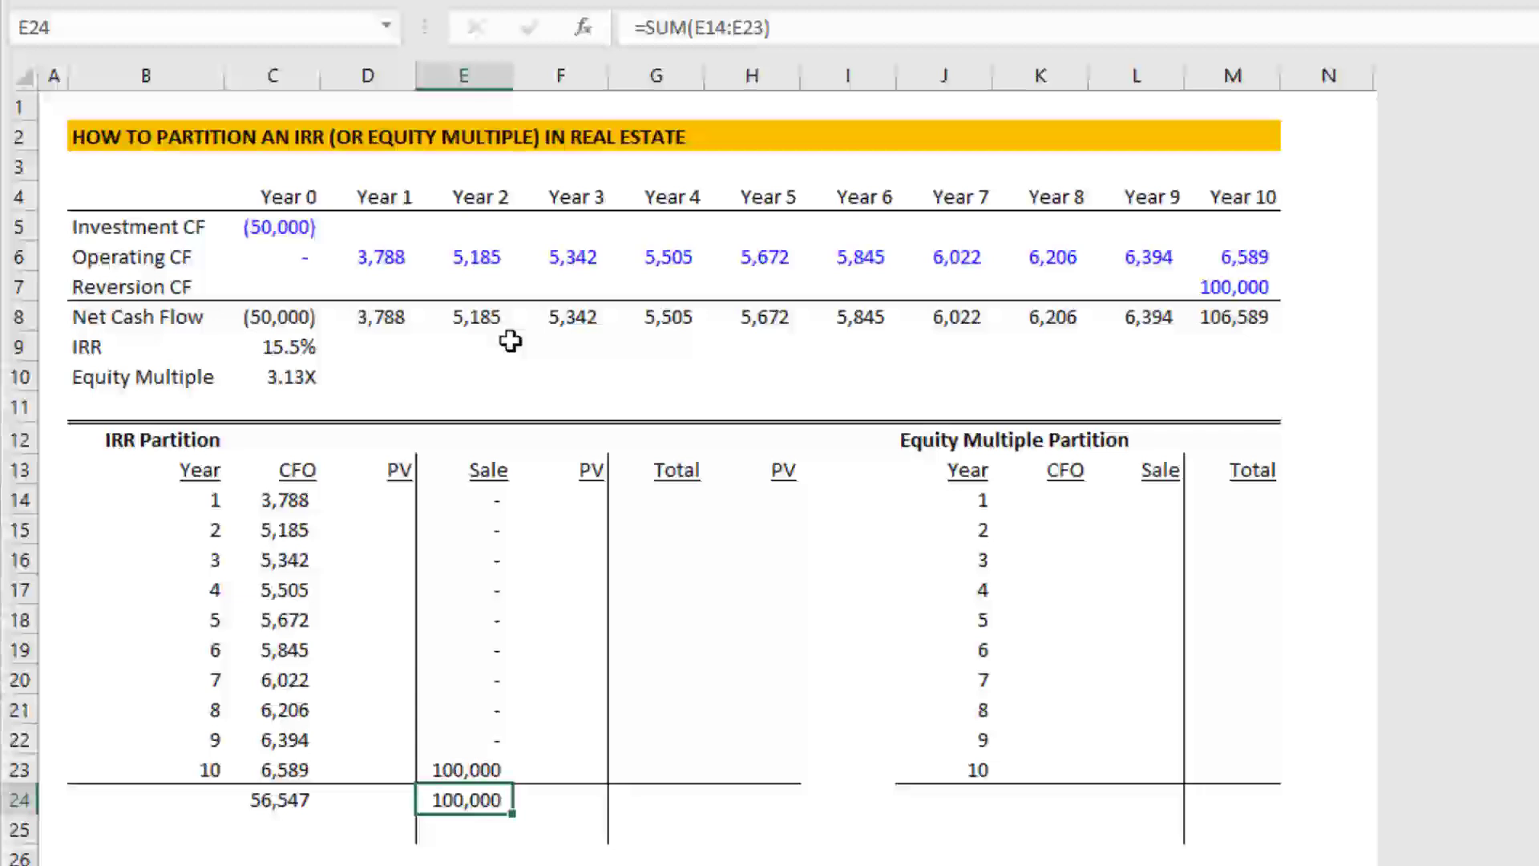
Step: Enter the grand total =C24+E24, adding the CFO and Sale totals to 156,547
key(Right)
key(Right)
text(=)
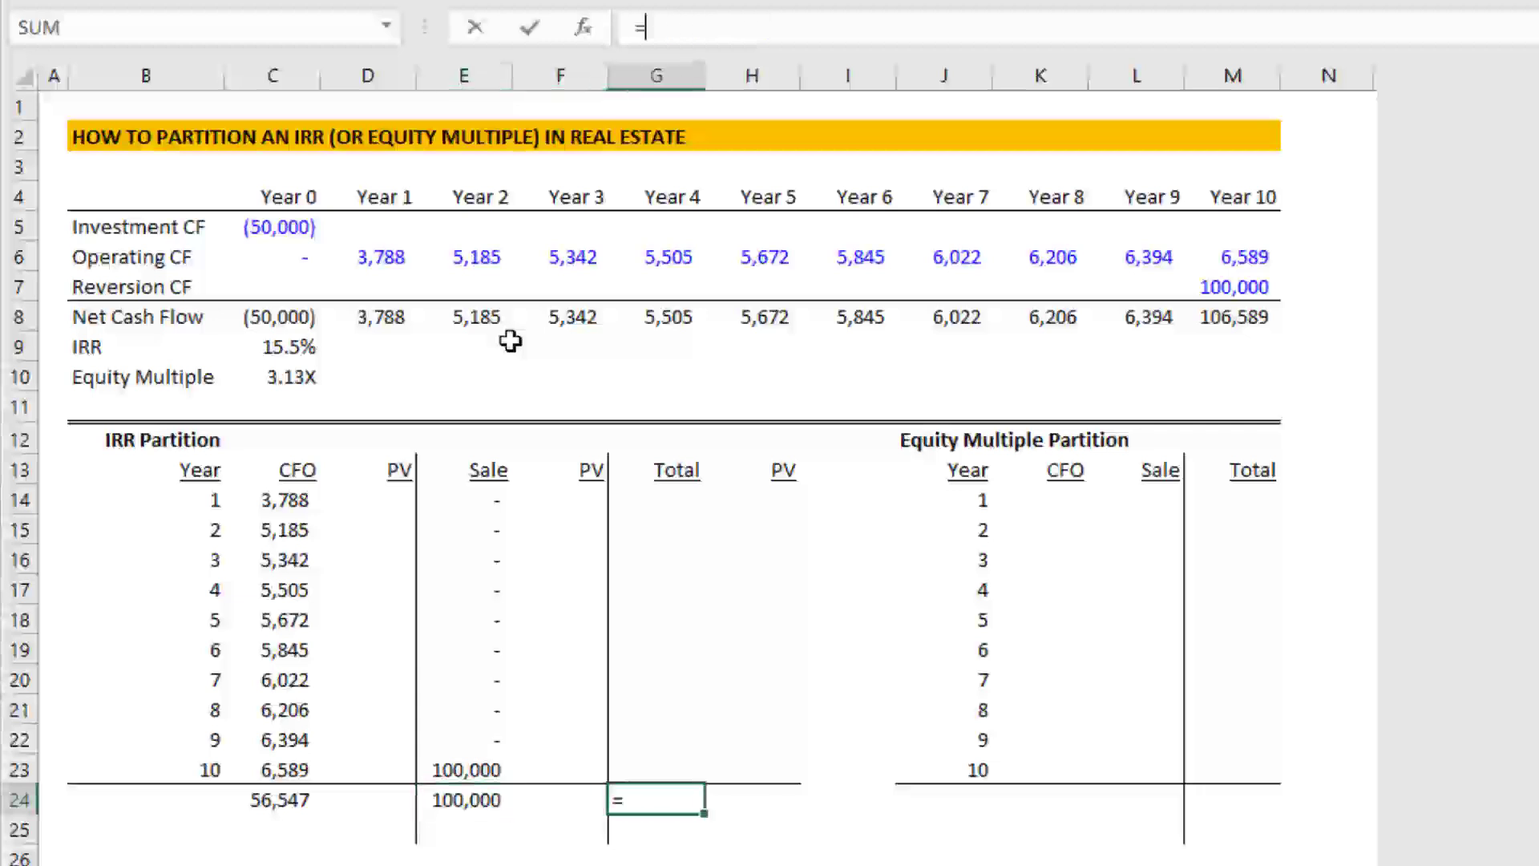
key(Left)
key(Left)
key(Left)
key(Left)
text(+)
key(Left)
key(Left)
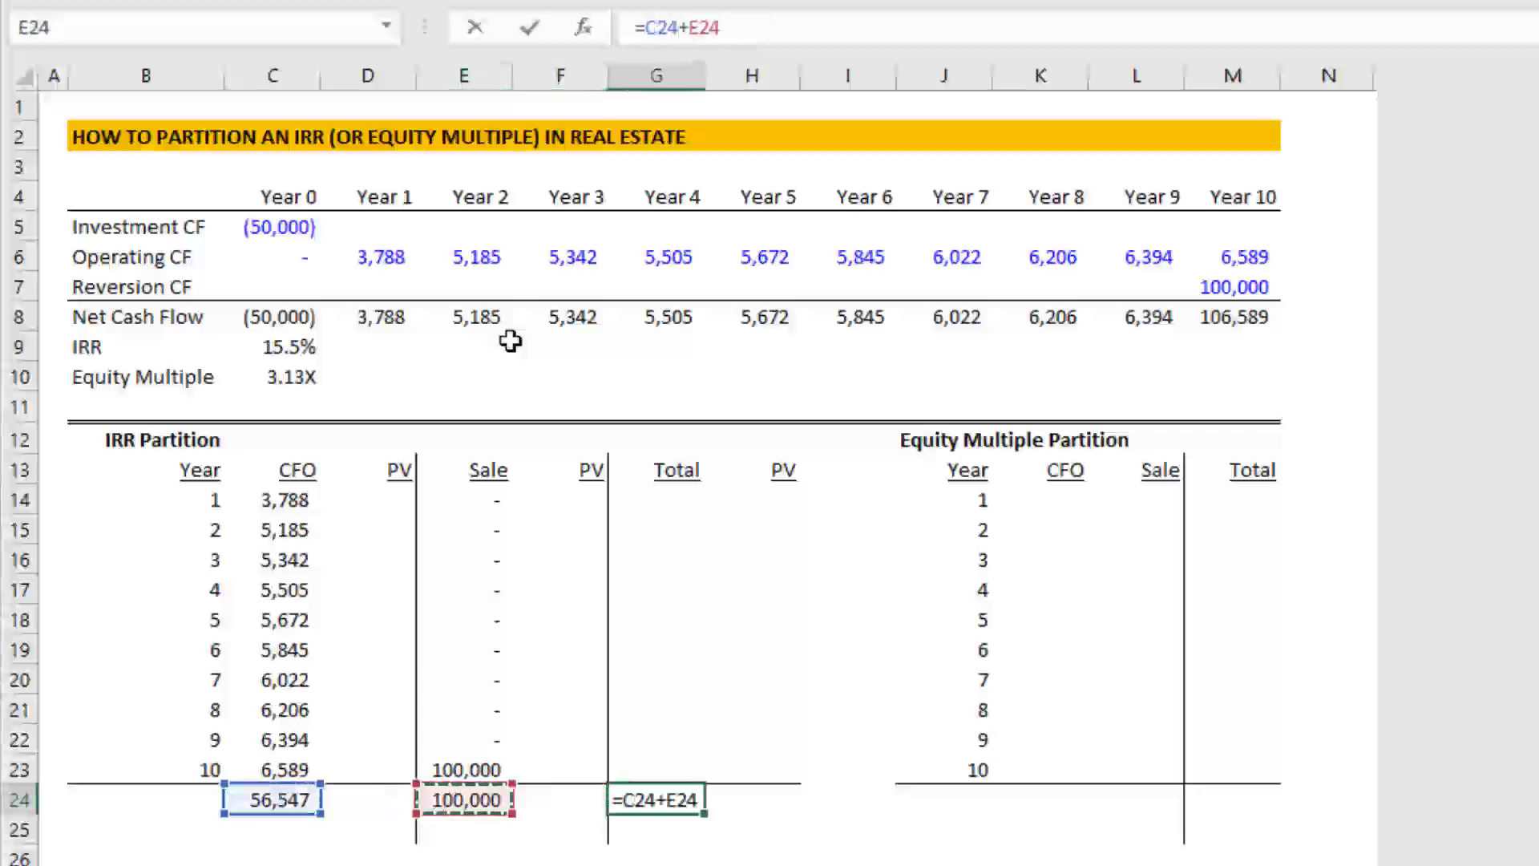
key(Return)
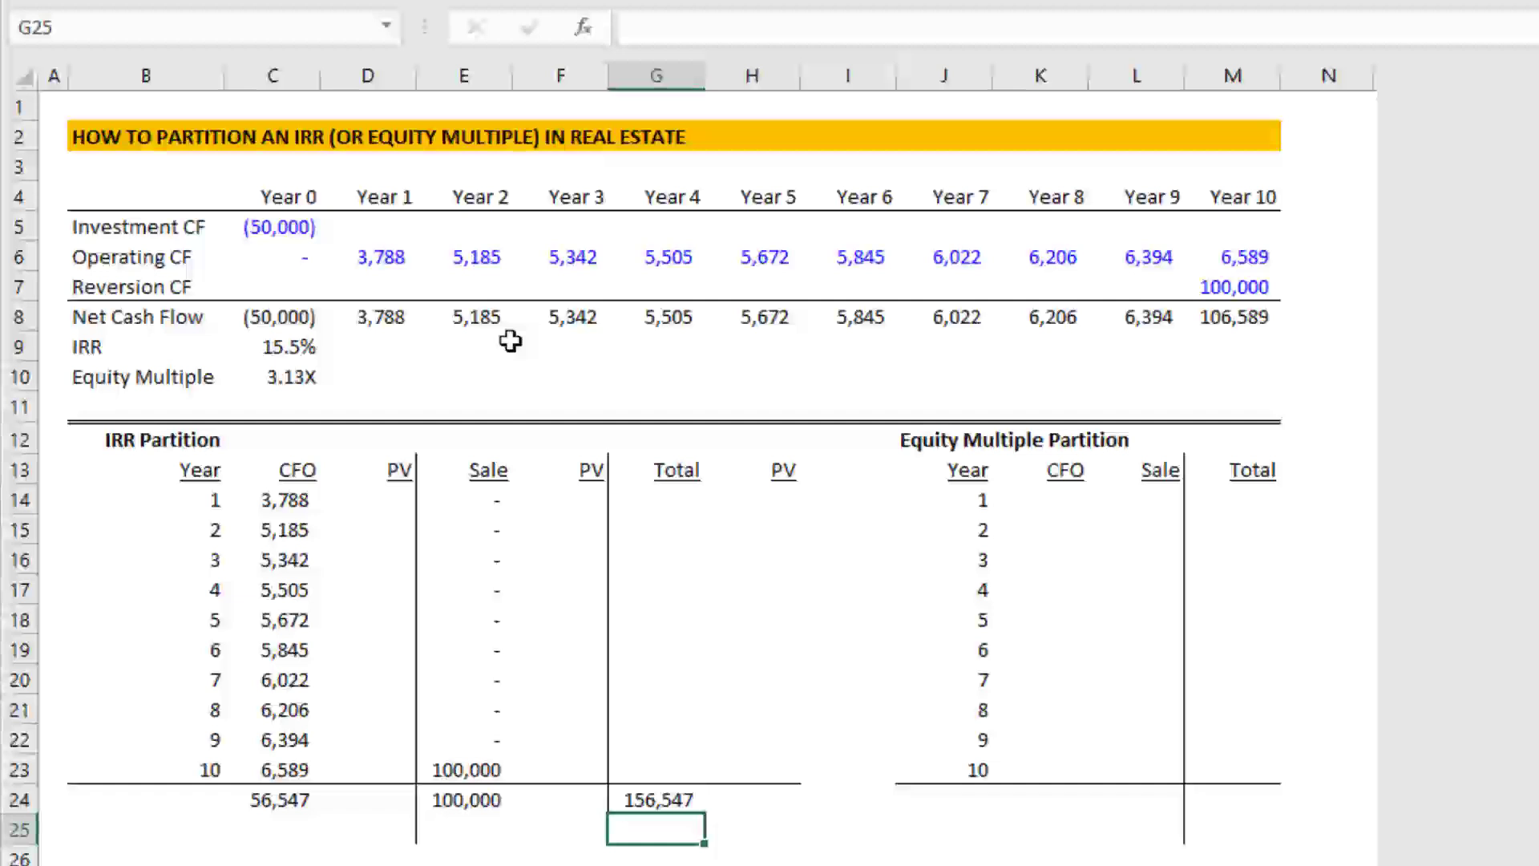
Step: Verify the grand total with =SUM(C6:M7) over all cash flows, then delete the check
text(=su)
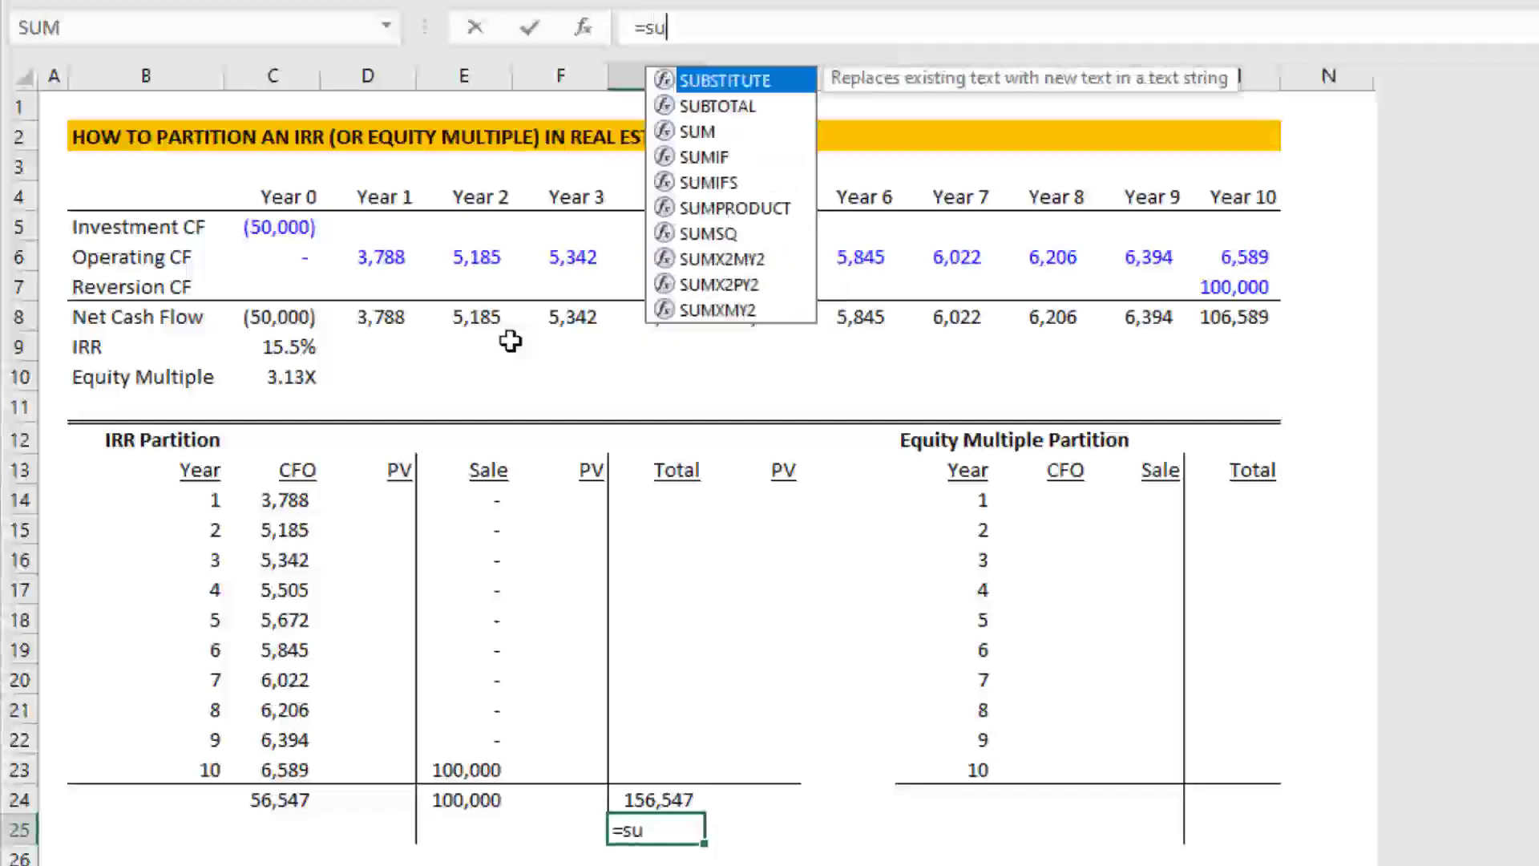
text(m)
key(Tab)
key(Up)
key(Up)
key(Up)
key(Up)
key(Up)
key(Up)
key(Up)
key(Up)
key(Up)
key(Up)
key(Up)
key(Up)
key(Up)
key(Up)
key(Up)
key(Up)
key(Up)
key(Up)
key(Left)
key(Left)
key(Left)
key(Left)
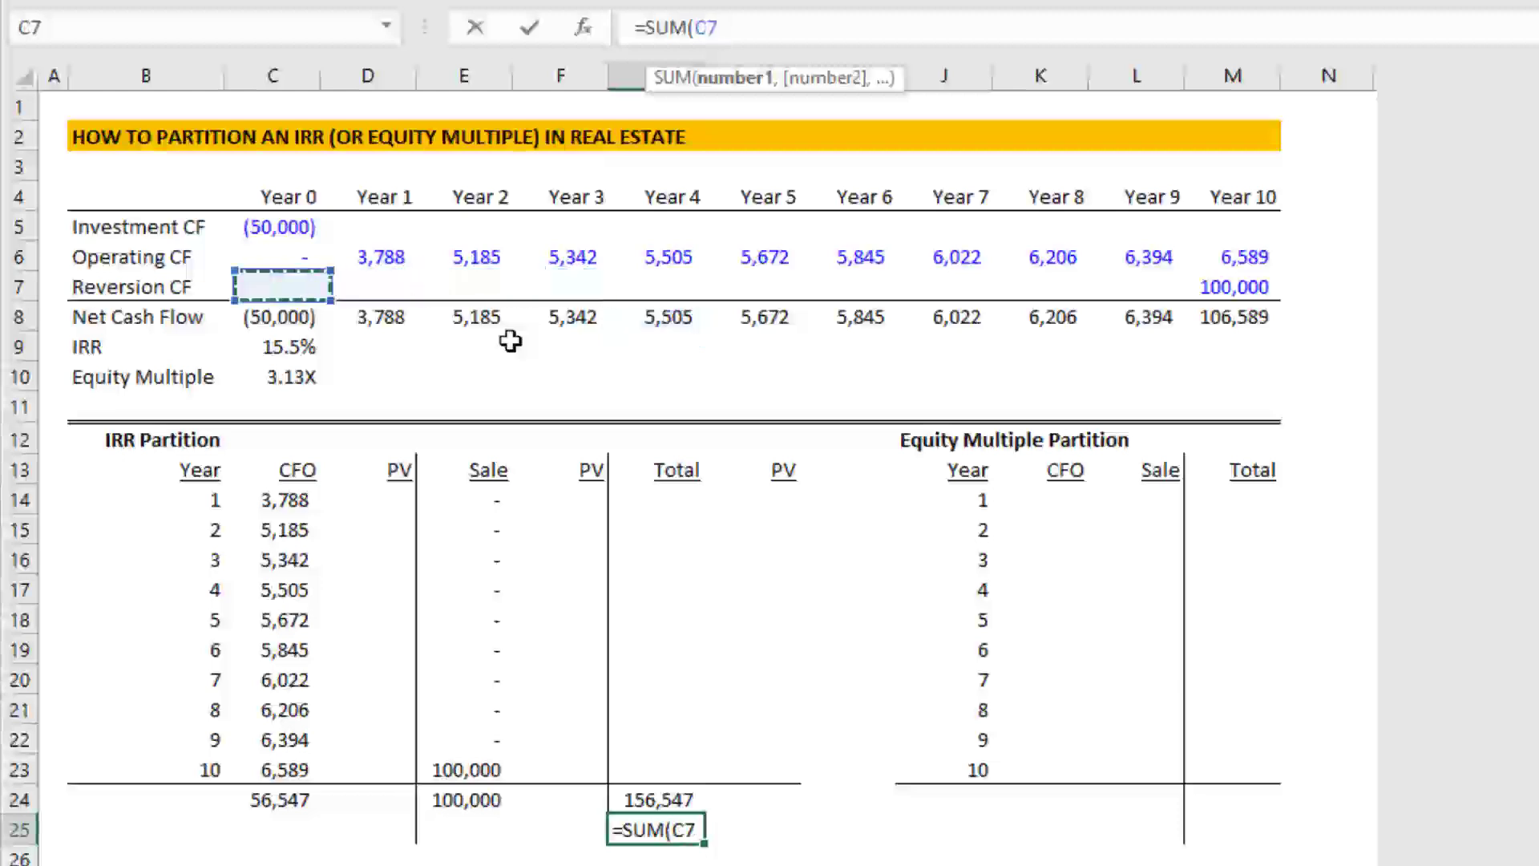
key(Up)
key(shift+Down)
key(ctrl+shift+Right)
key(Return)
key(Up)
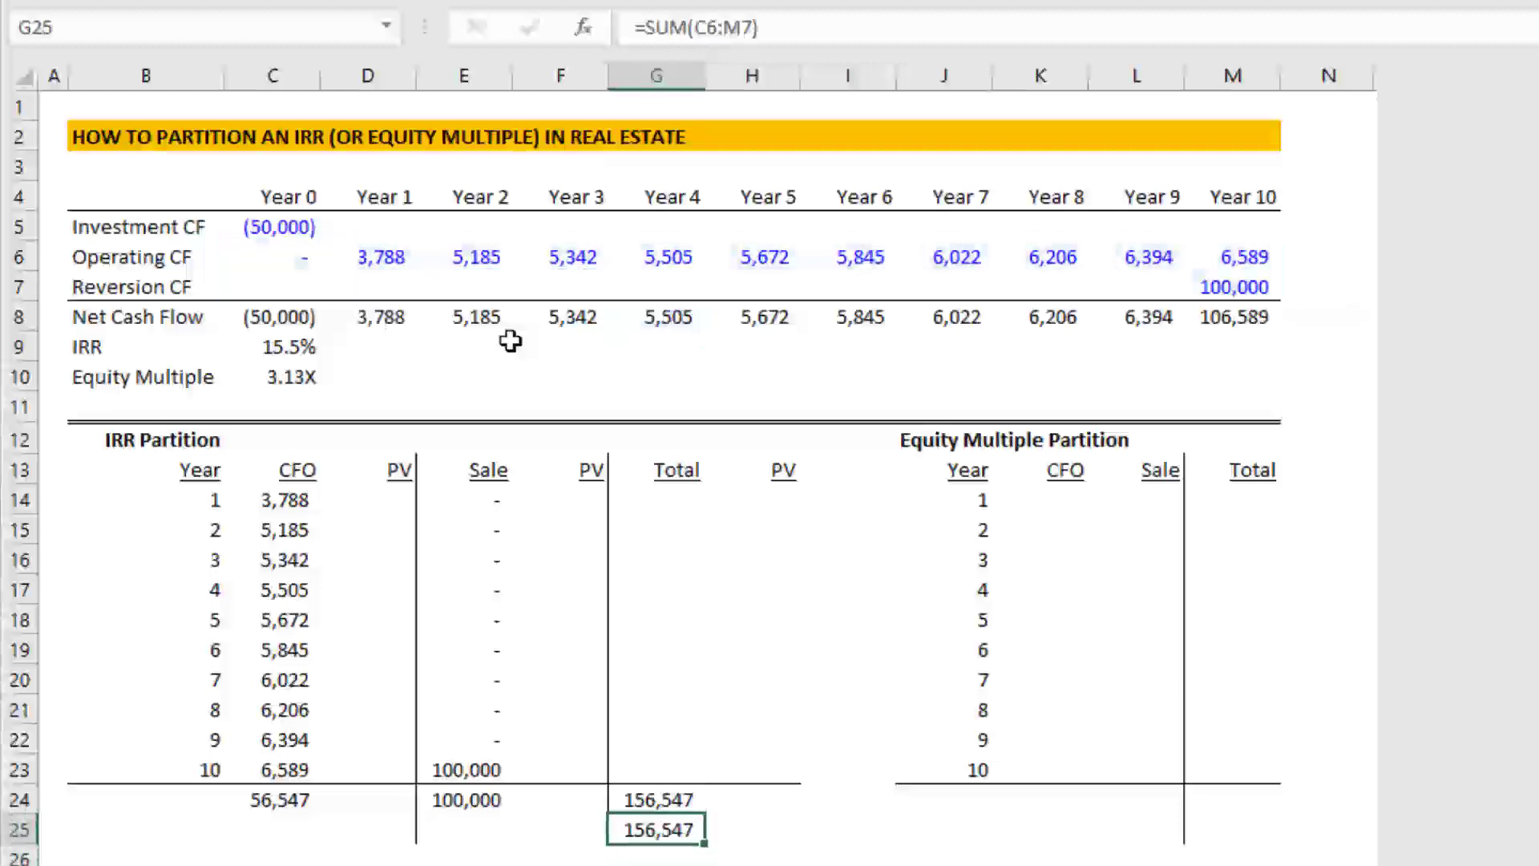
key(Delete)
key(Up)
key(Up)
key(Up)
key(Up)
key(Up)
key(Up)
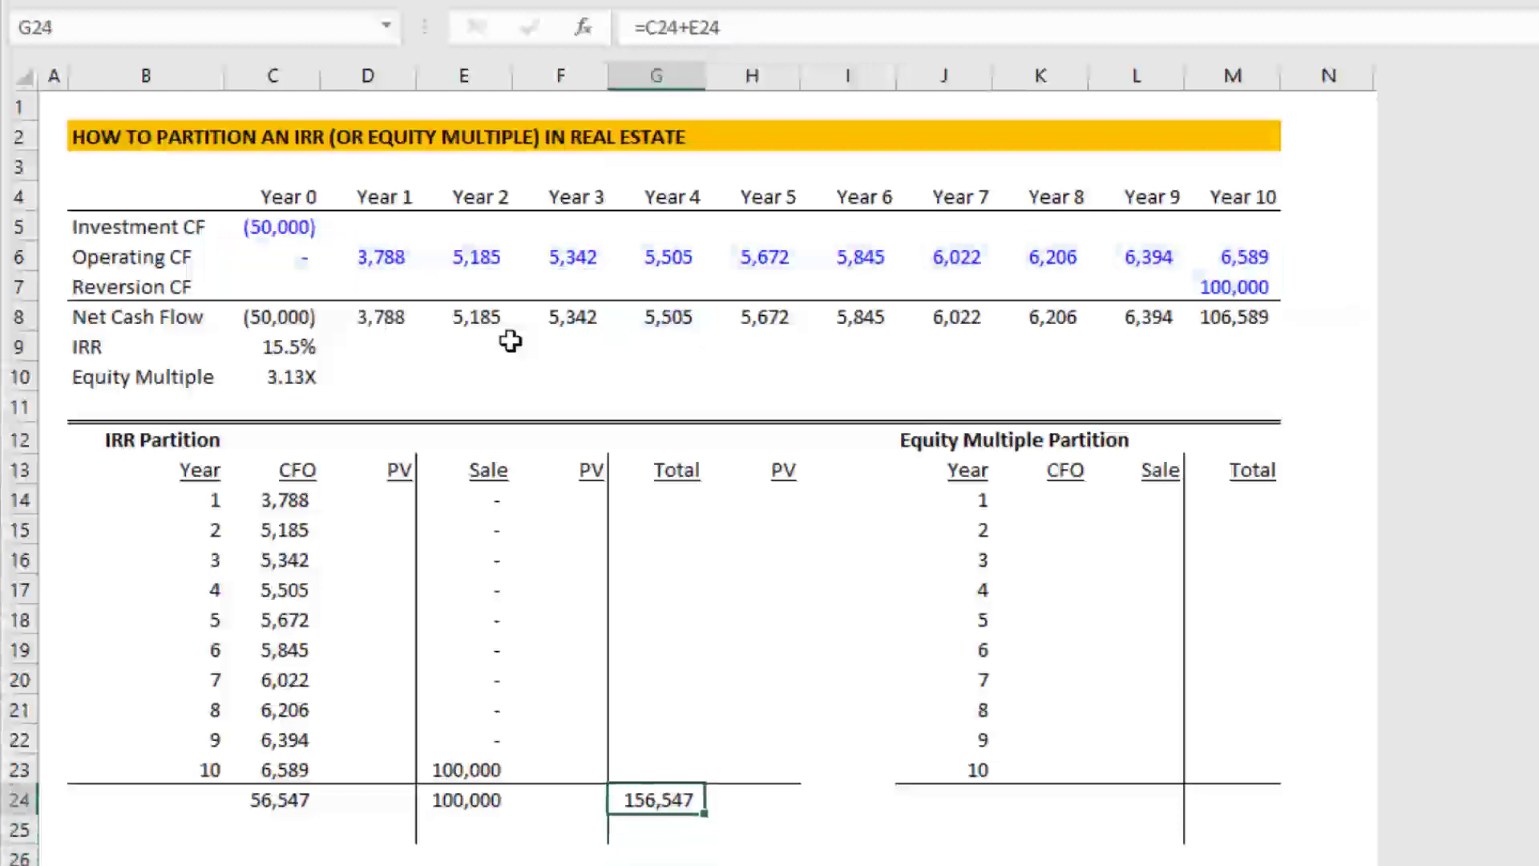
key(Up)
key(Up)
key(Up)
key(Up)
key(Up)
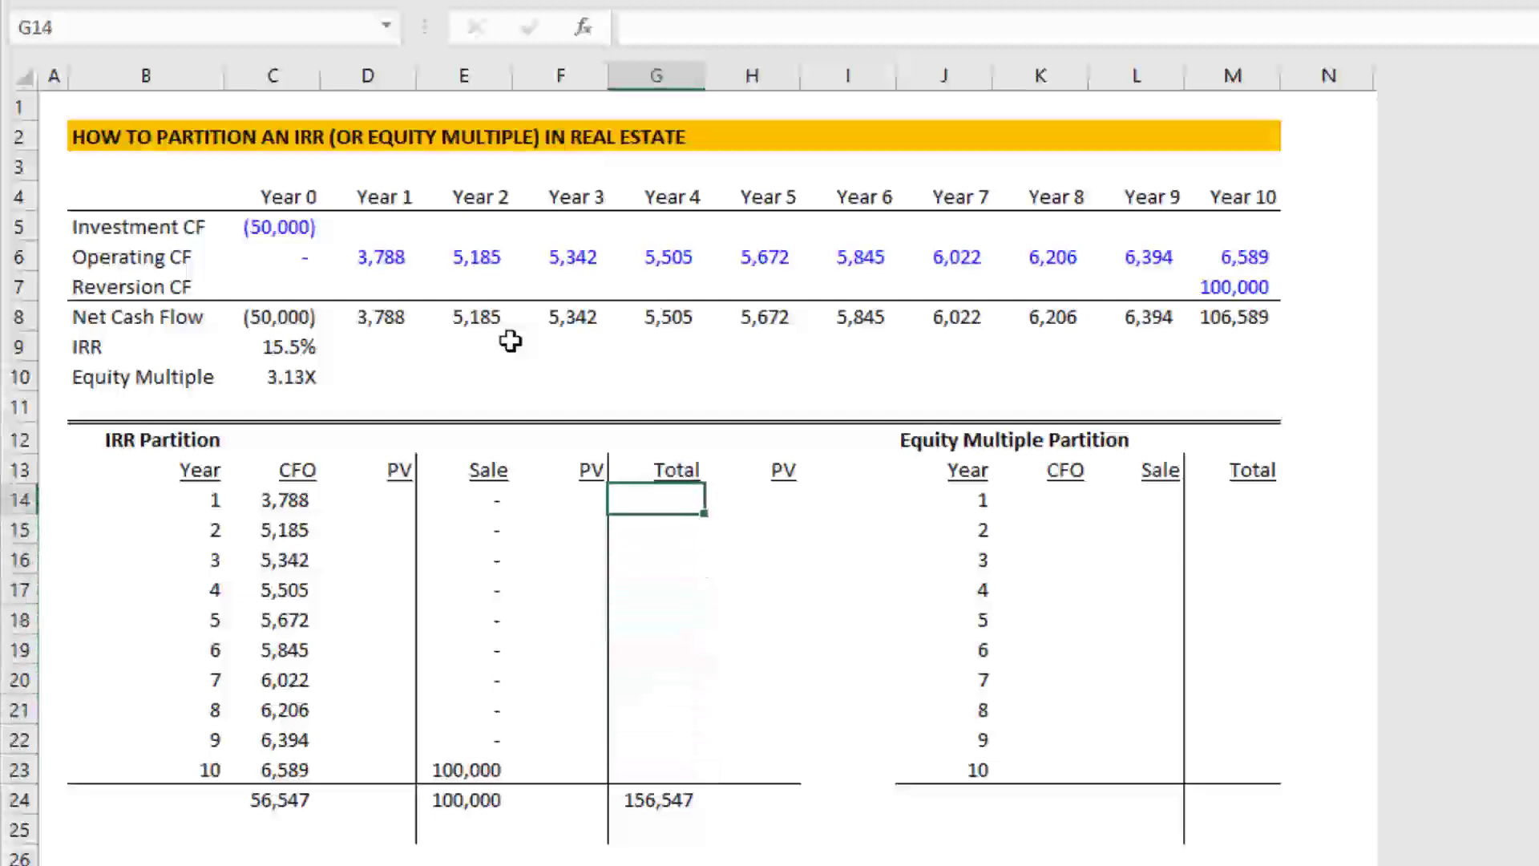
Step: Enter =C14+E14 as the year-1 total and copy it down through year 10
text(+)
key(Left)
key(Left)
key(Left)
key(Left)
text(+)
key(Right)
key(Right)
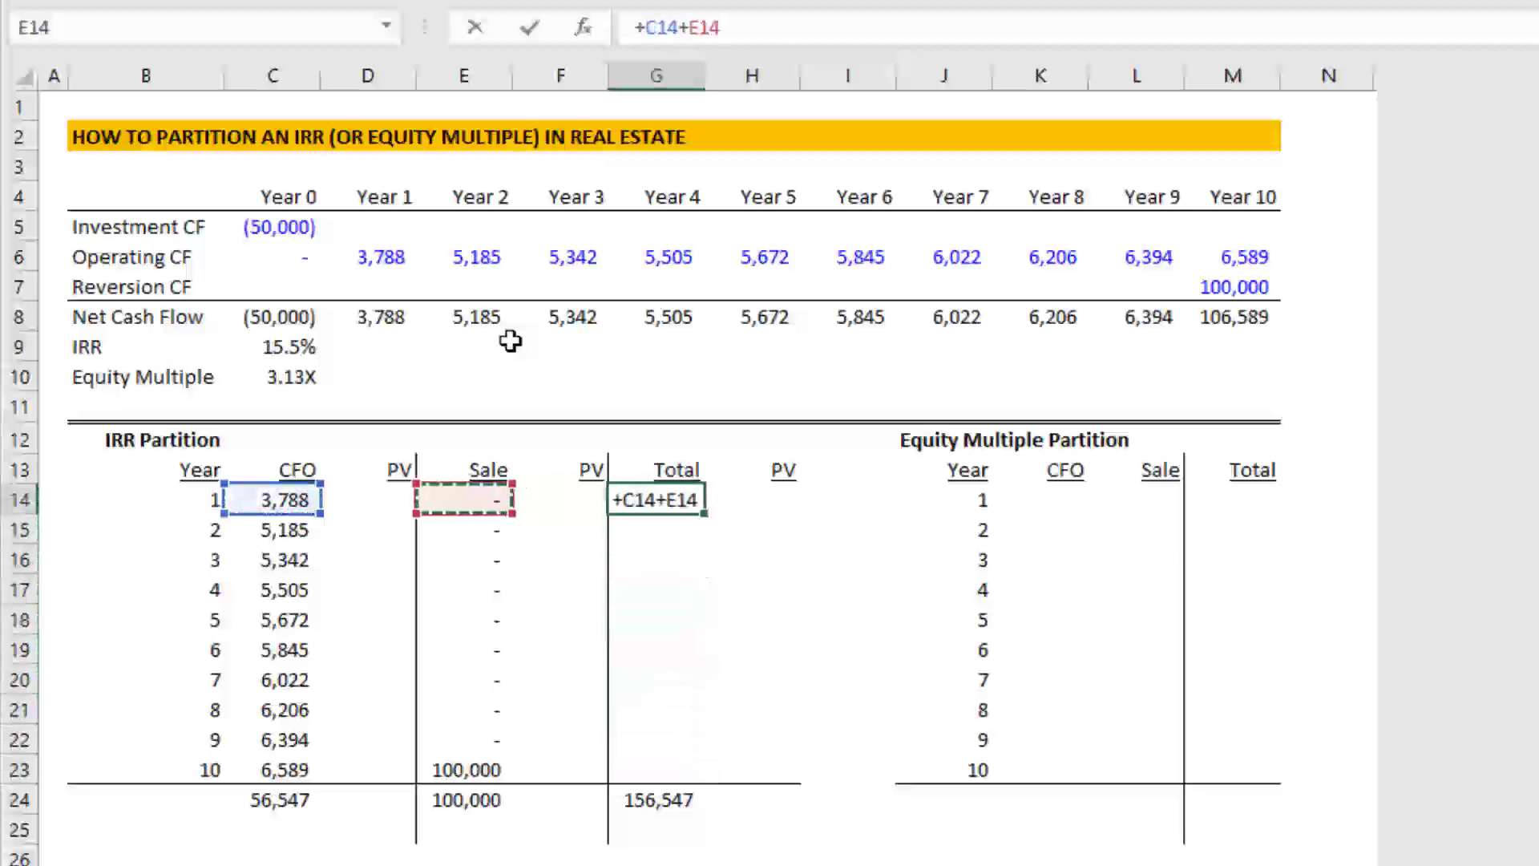
key(ctrl+Return)
key(ctrl+c)
key(ctrl+shift+Down)
key(shift+Up)
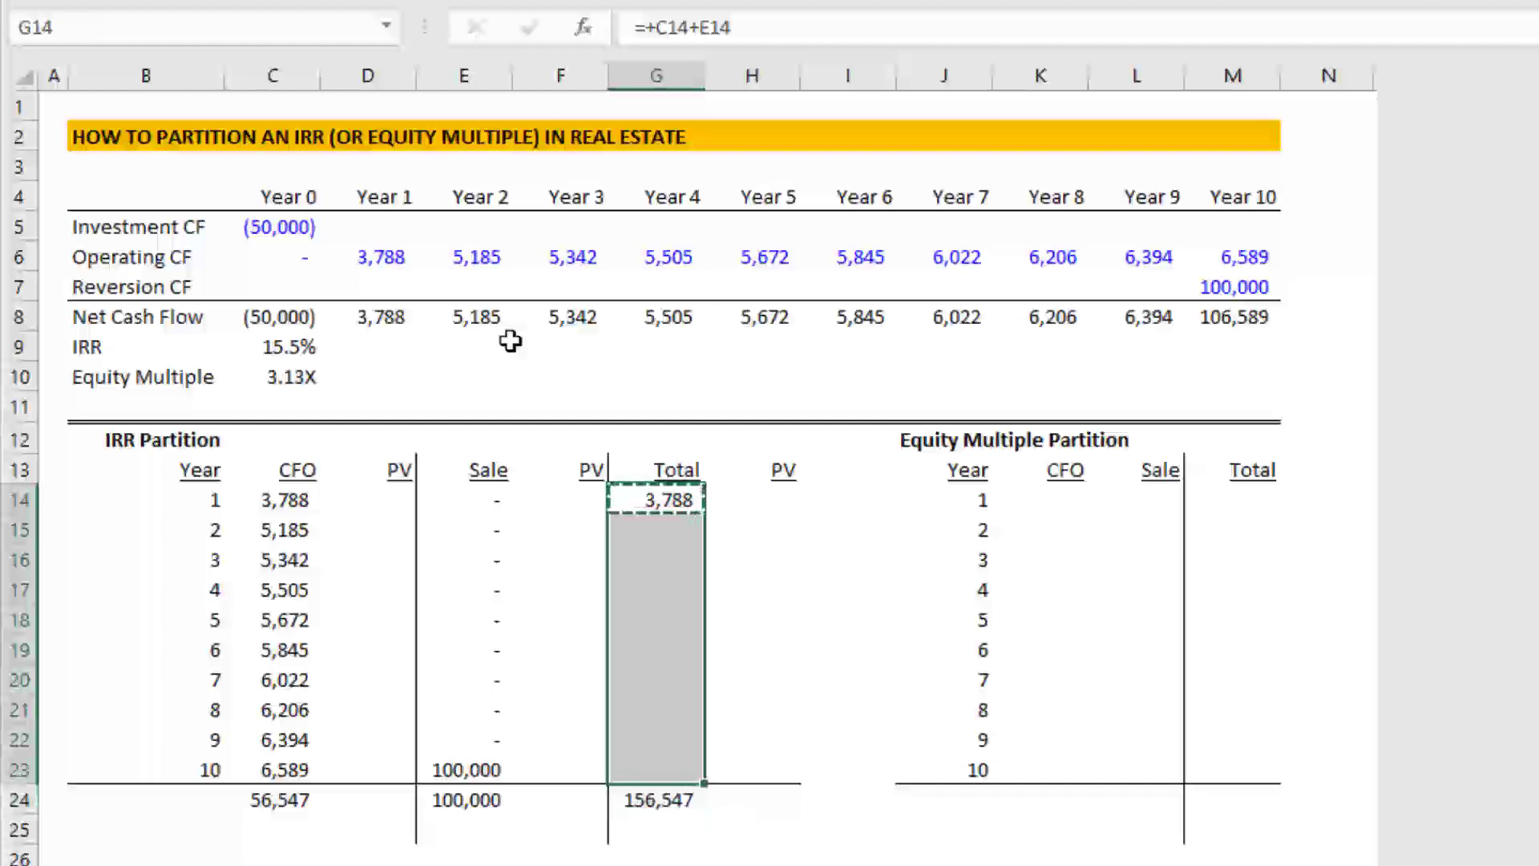
key(ctrl+v)
key(Escape)
Step: Review the year-2 total and the 156,547 grand total formula
key(Down)
key(Up)
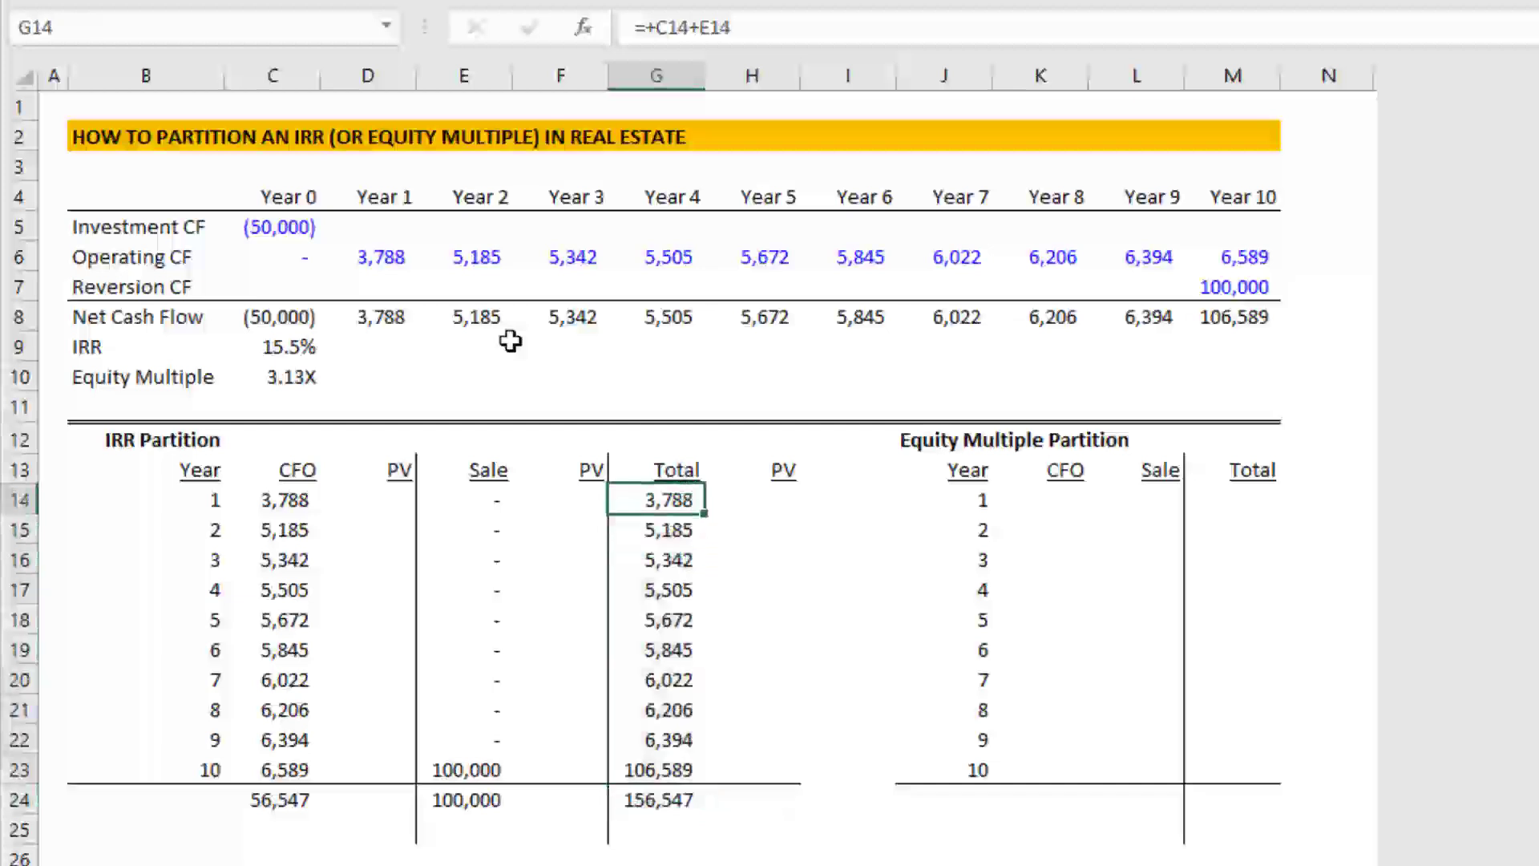
key(ctrl+Down)
key(Down)
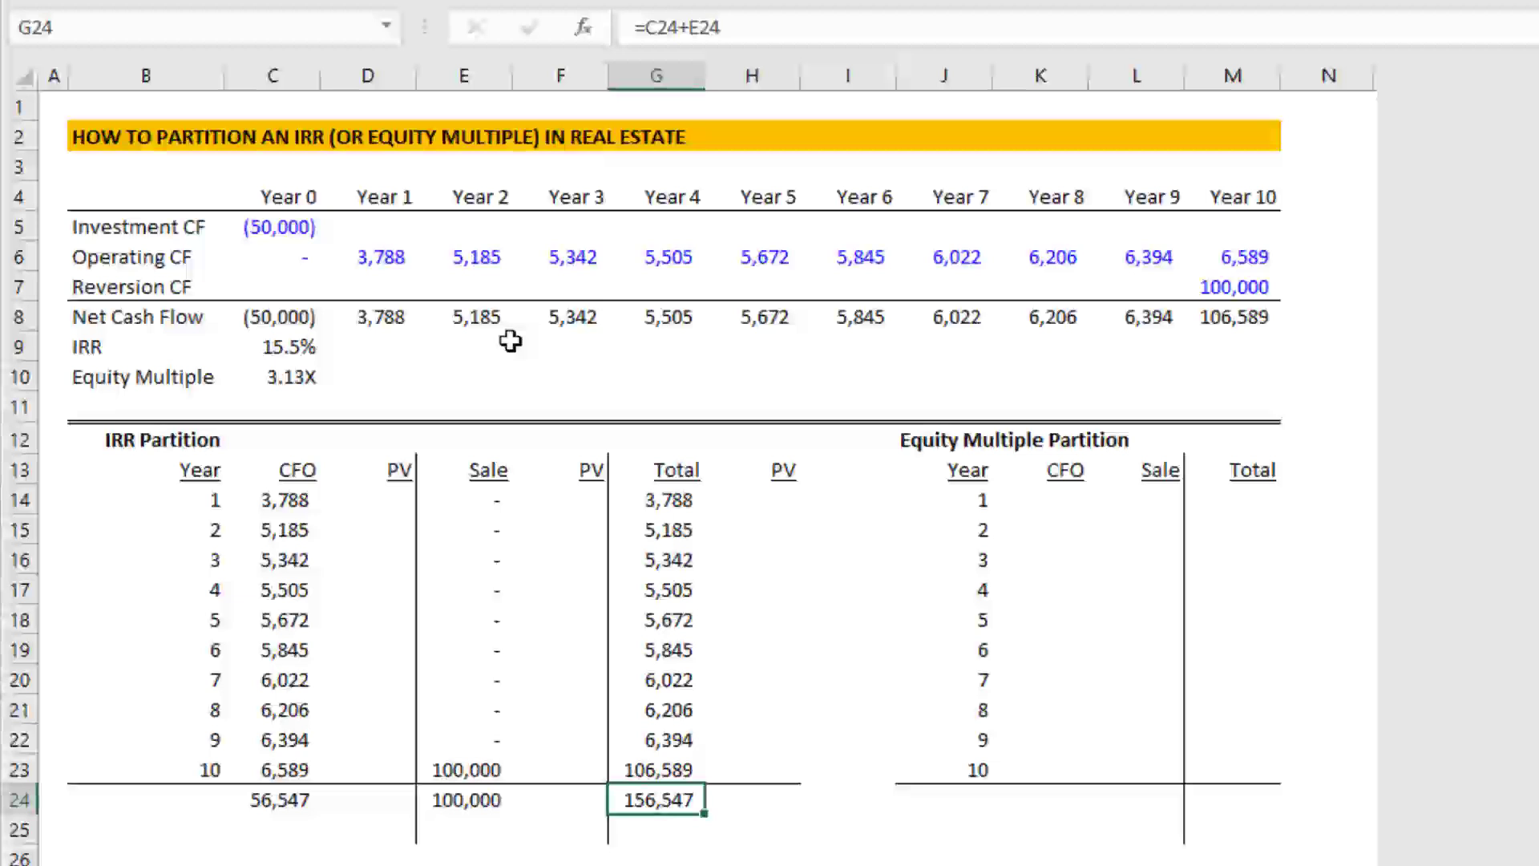
key(Left)
key(Left)
key(Up)
key(Up)
key(Left)
key(Up)
key(Up)
key(Up)
key(Up)
key(Up)
key(Up)
key(Up)
key(Up)
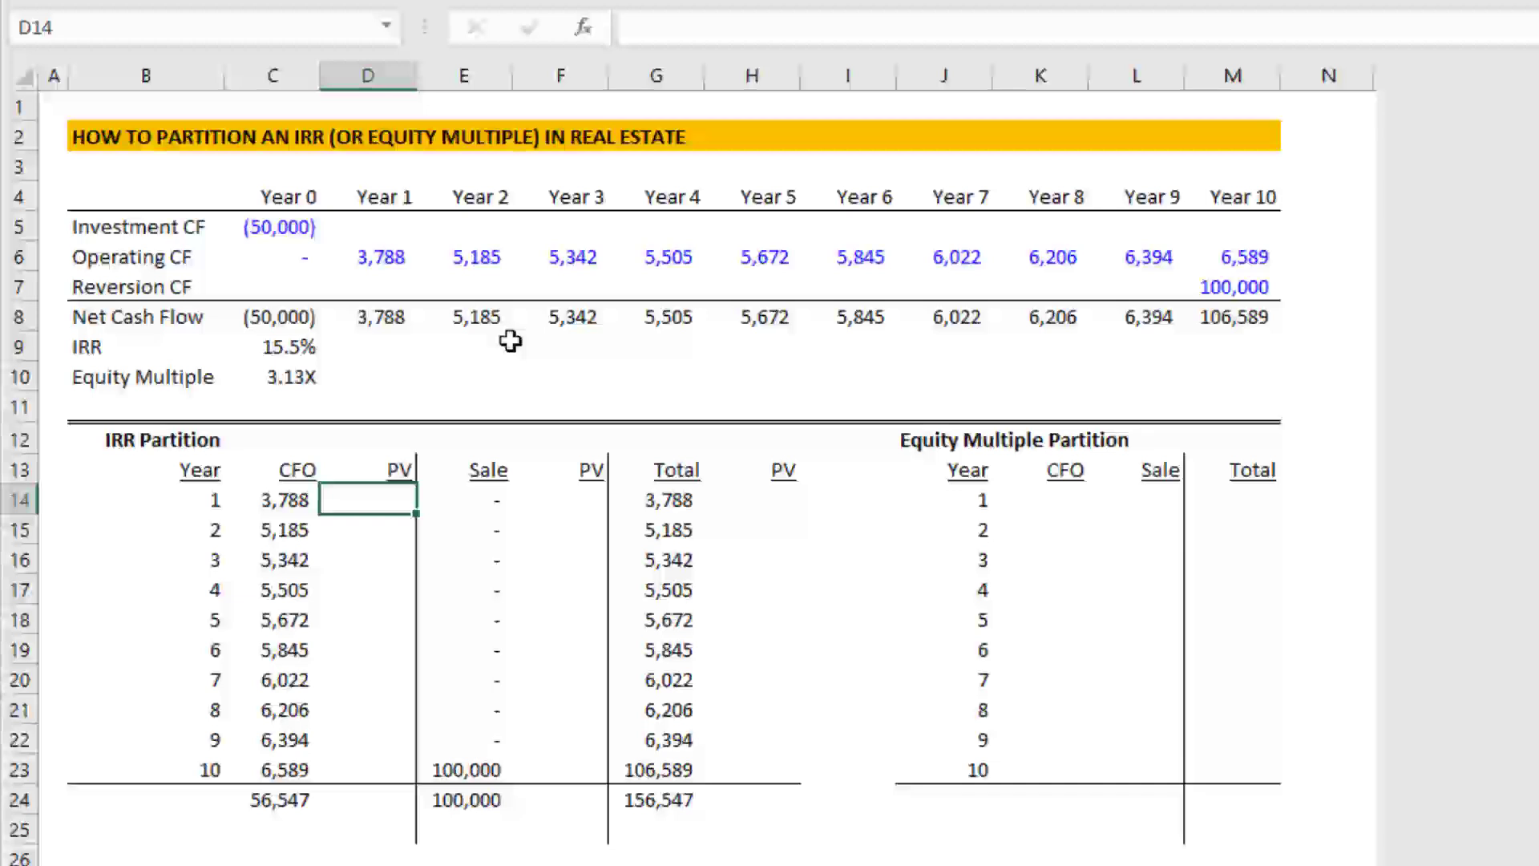
Step: Build the year-1 PV formula =C14/(1+$C$9)^$B14, discounting CFO at the 15.5% IRR
text(=)
key(Left)
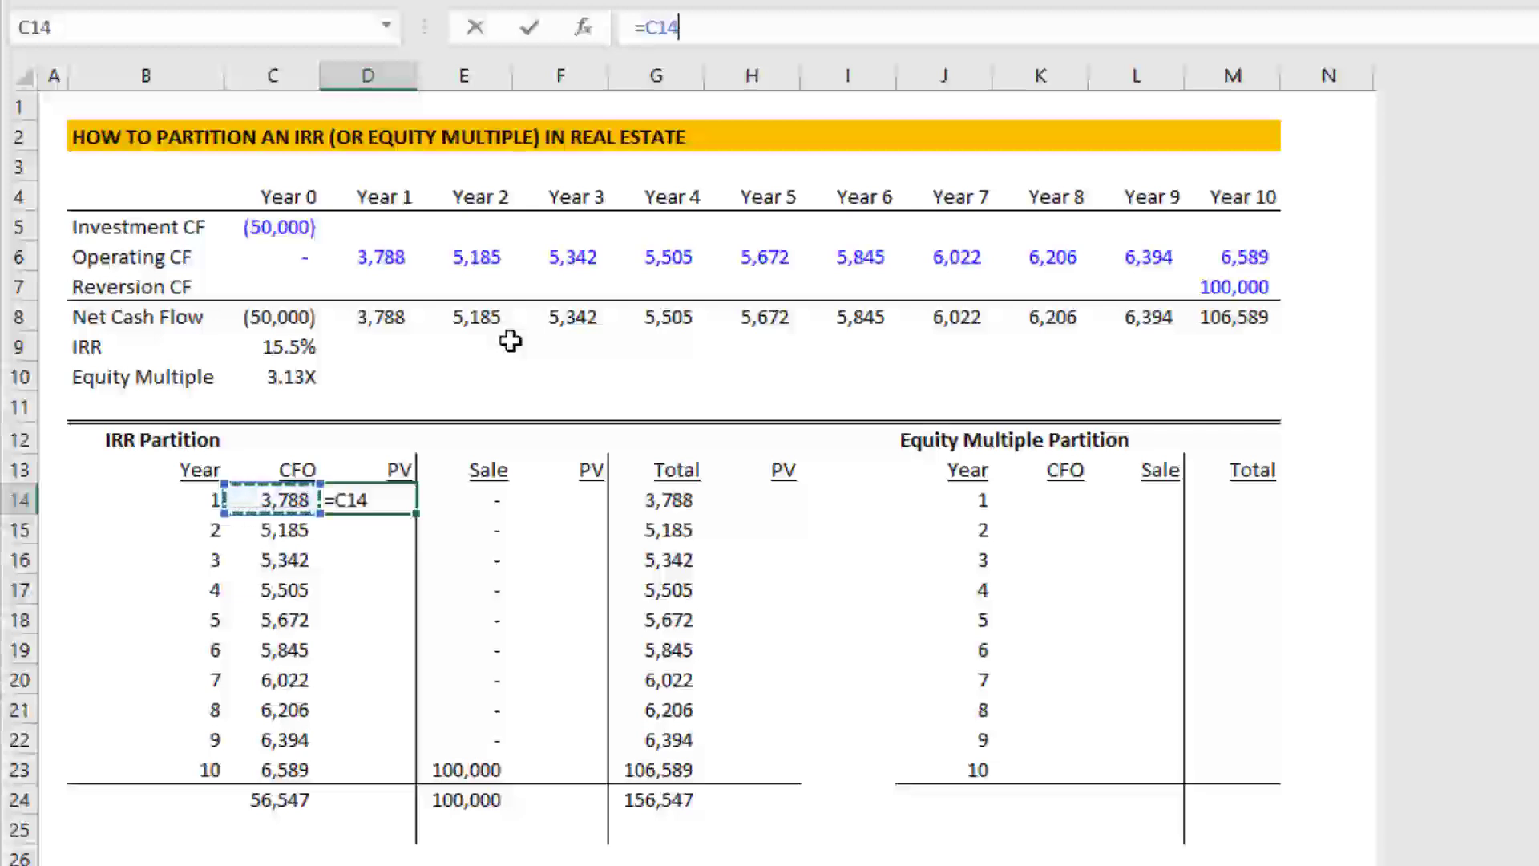
text(/)
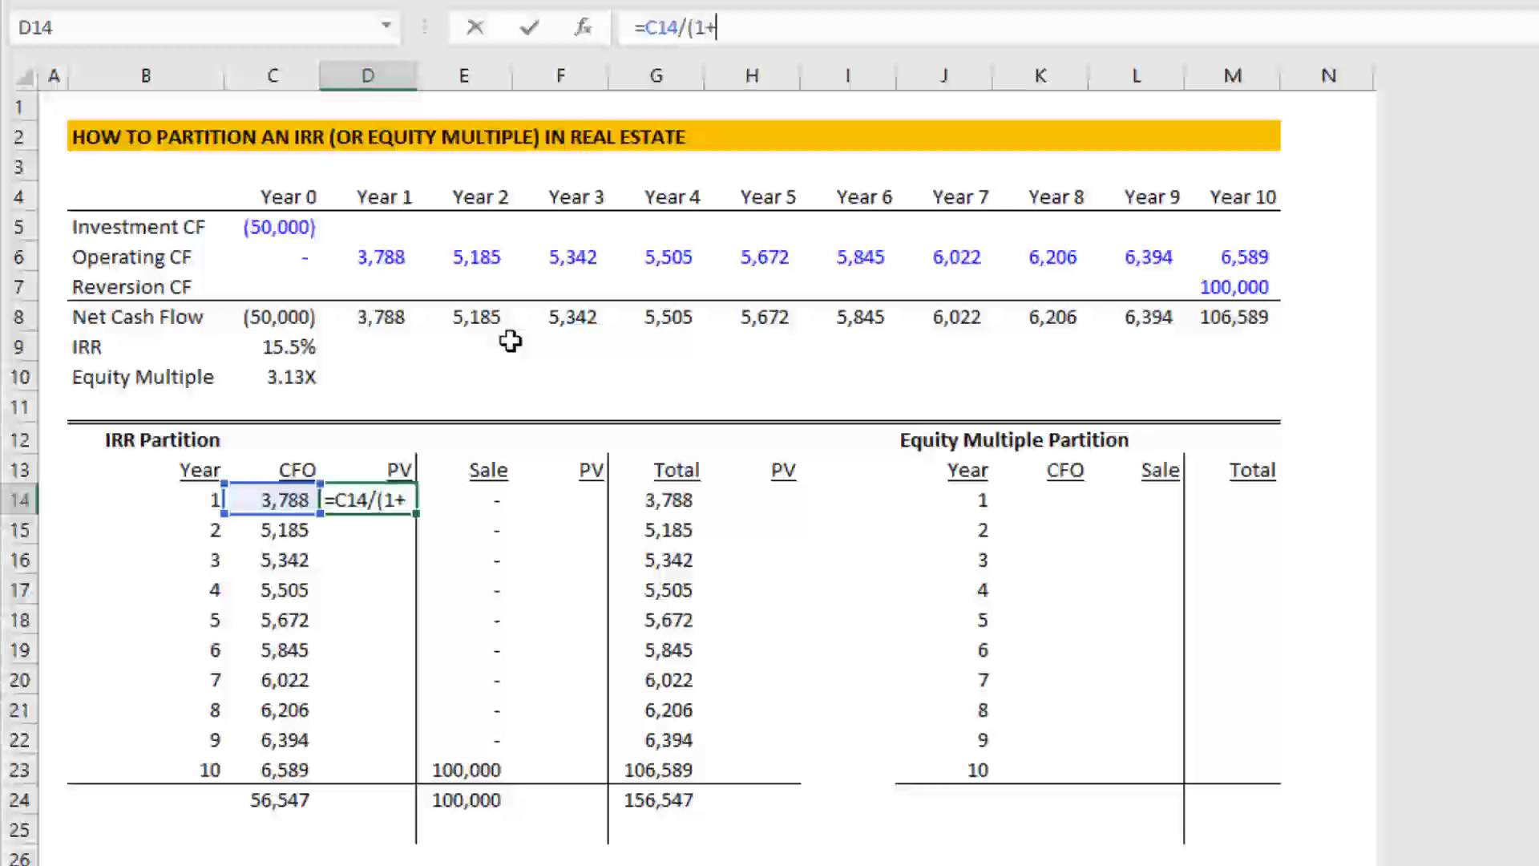
text((1+)
key(Up)
key(Up)
key(Up)
key(Up)
key(Up)
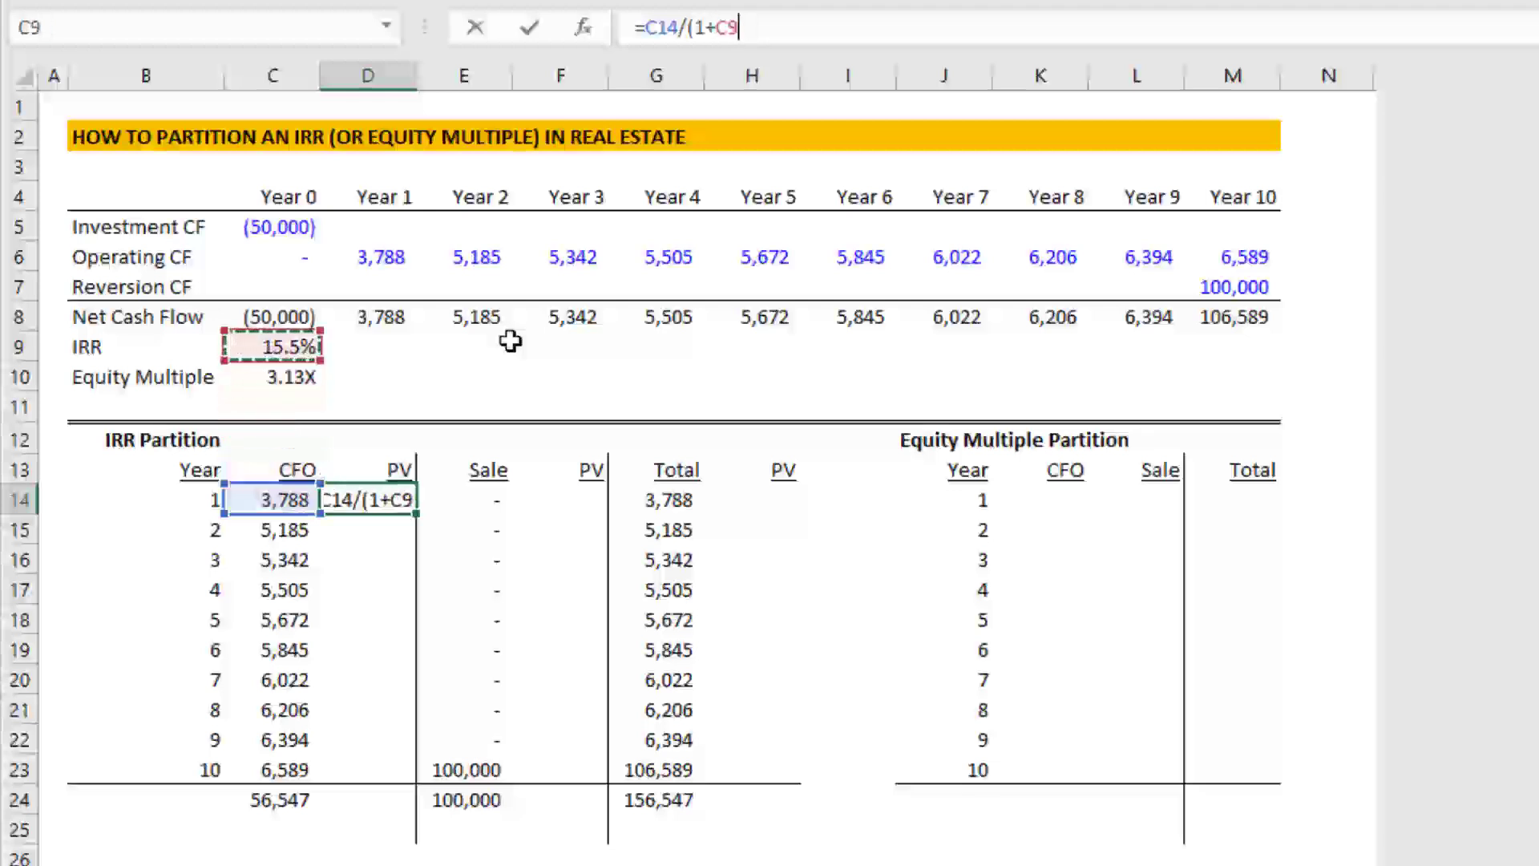
key(F4)
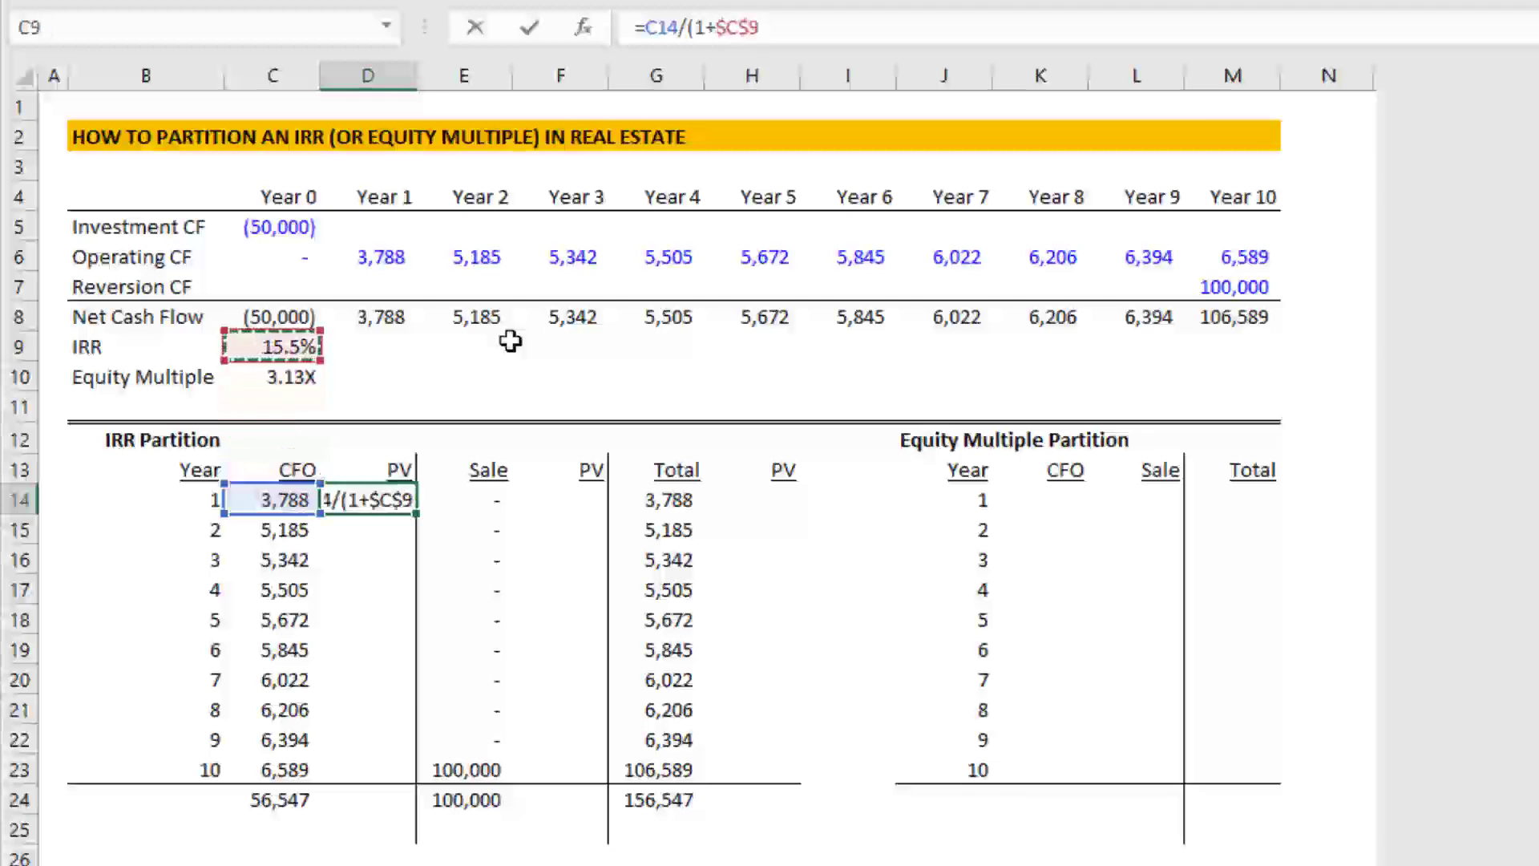
text())
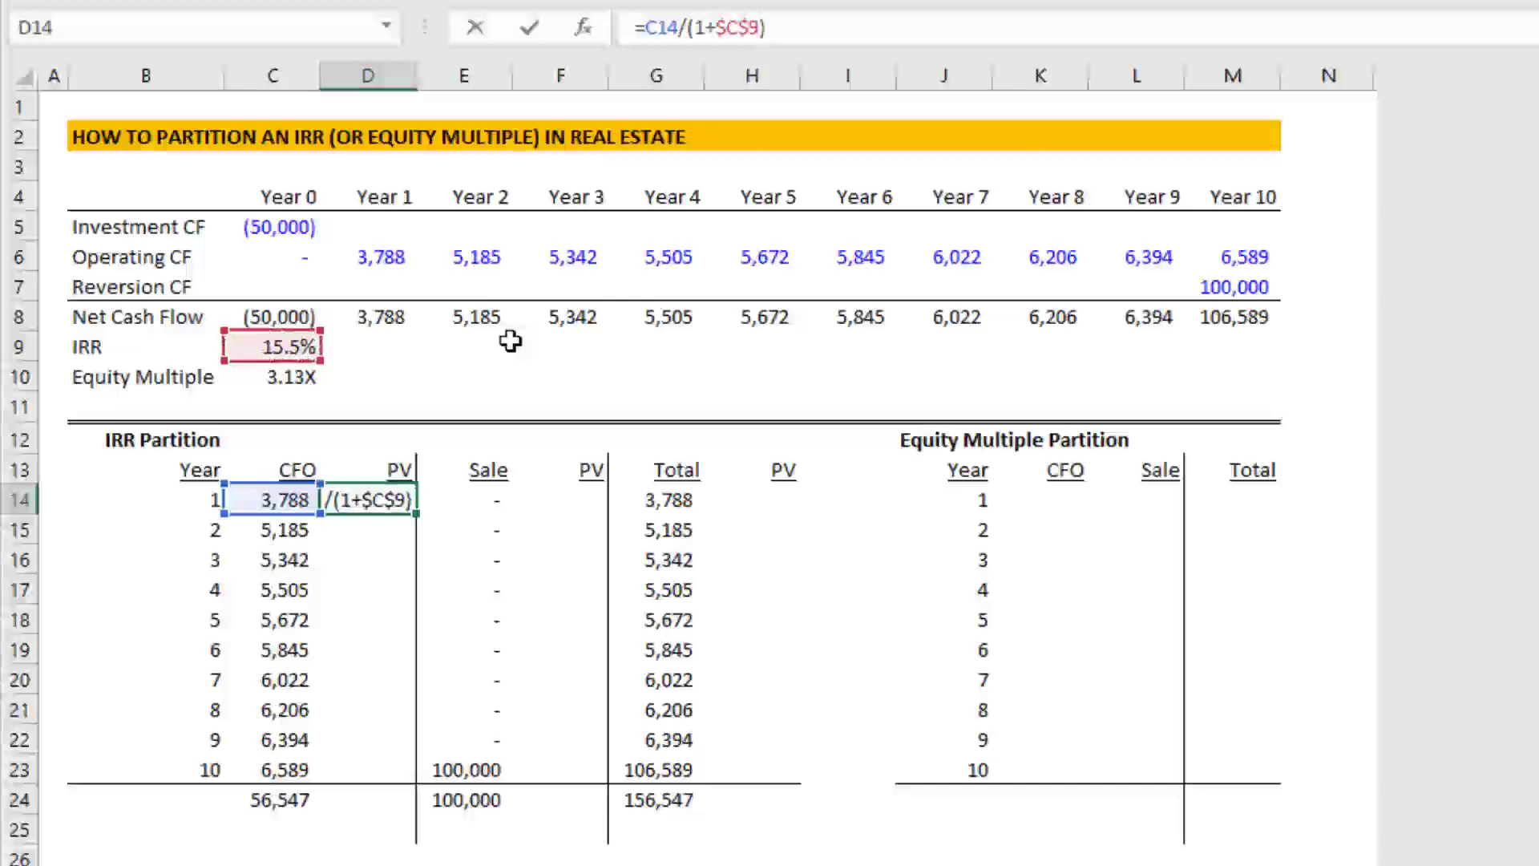
text(^)
key(Left)
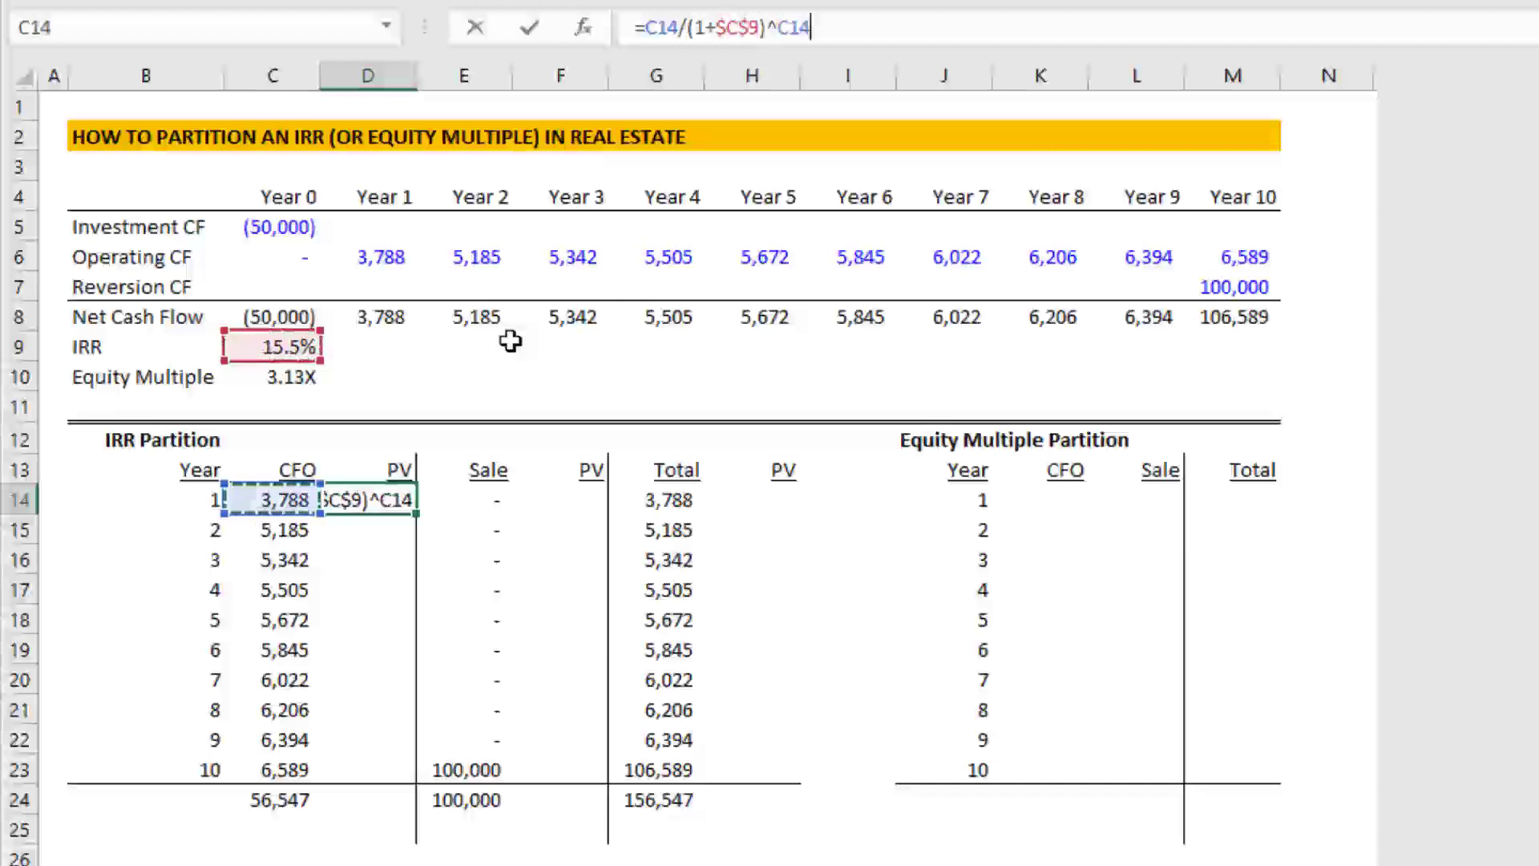
key(Left)
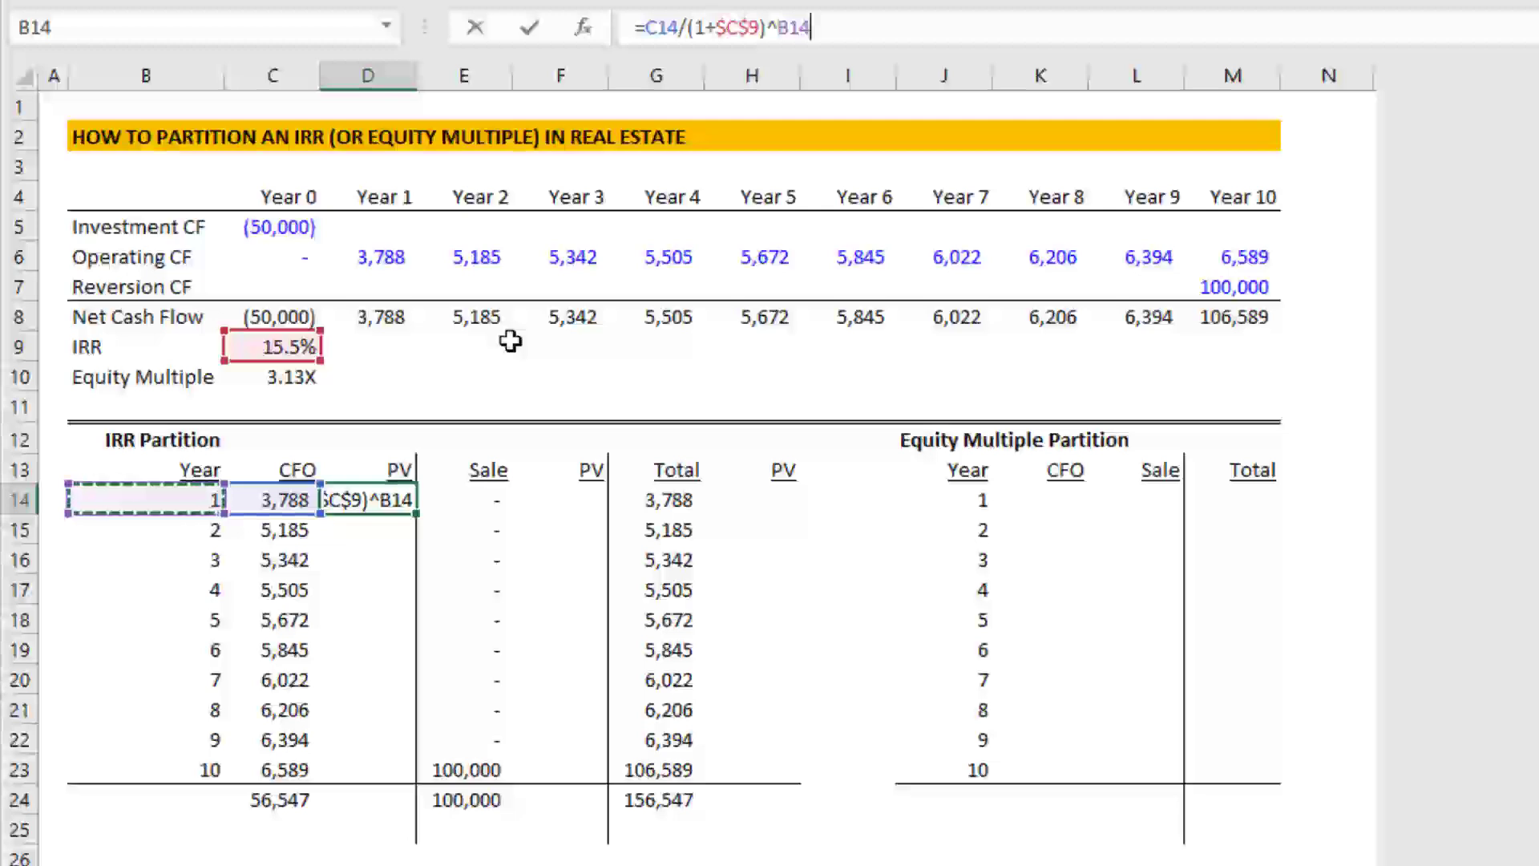
key(F4)
key(F4)
key(F4)
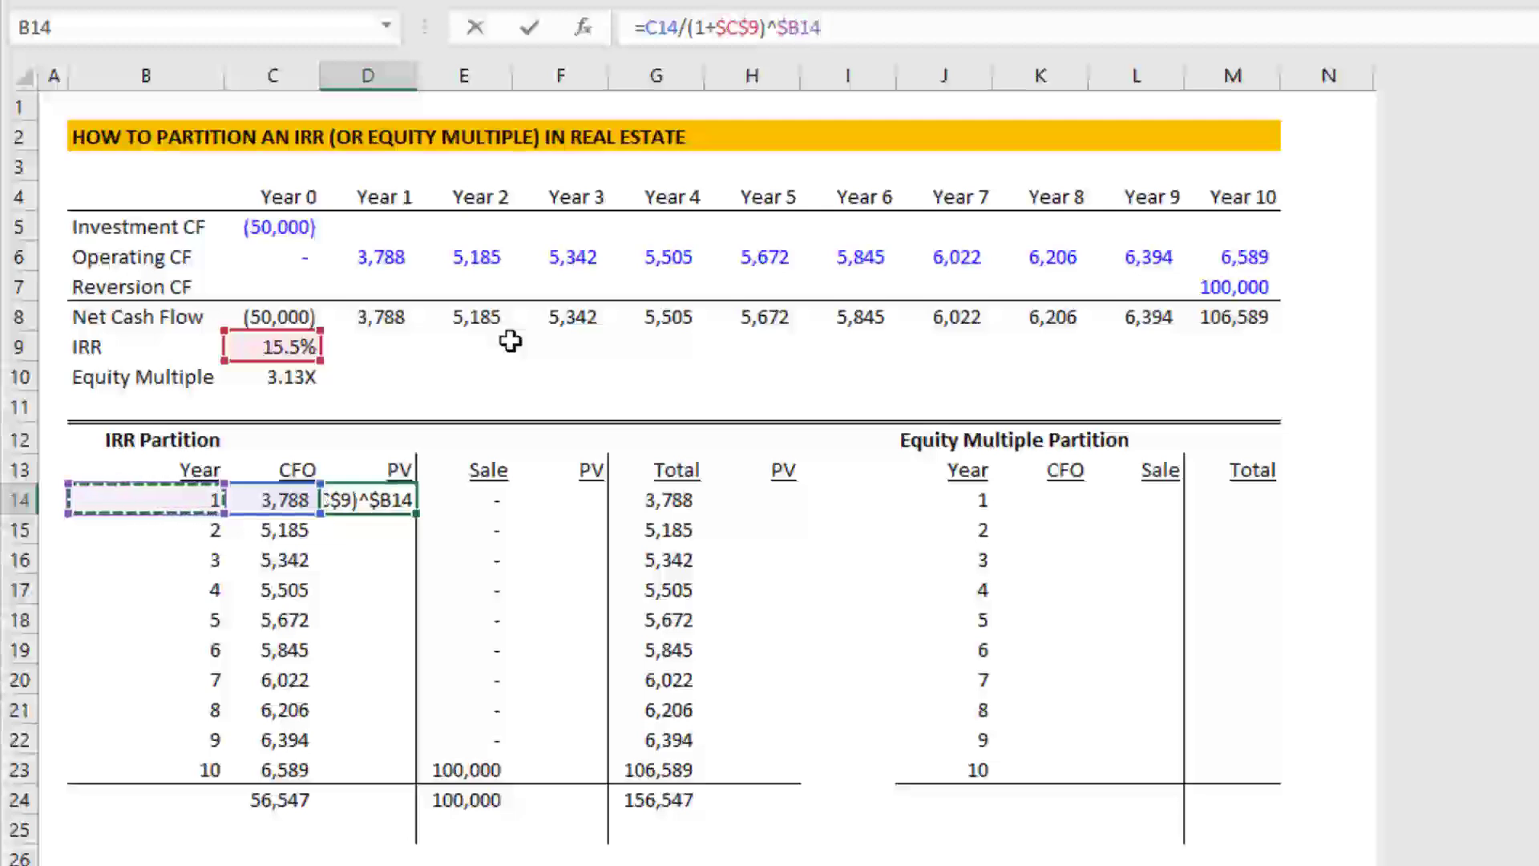
key(Return)
key(Up)
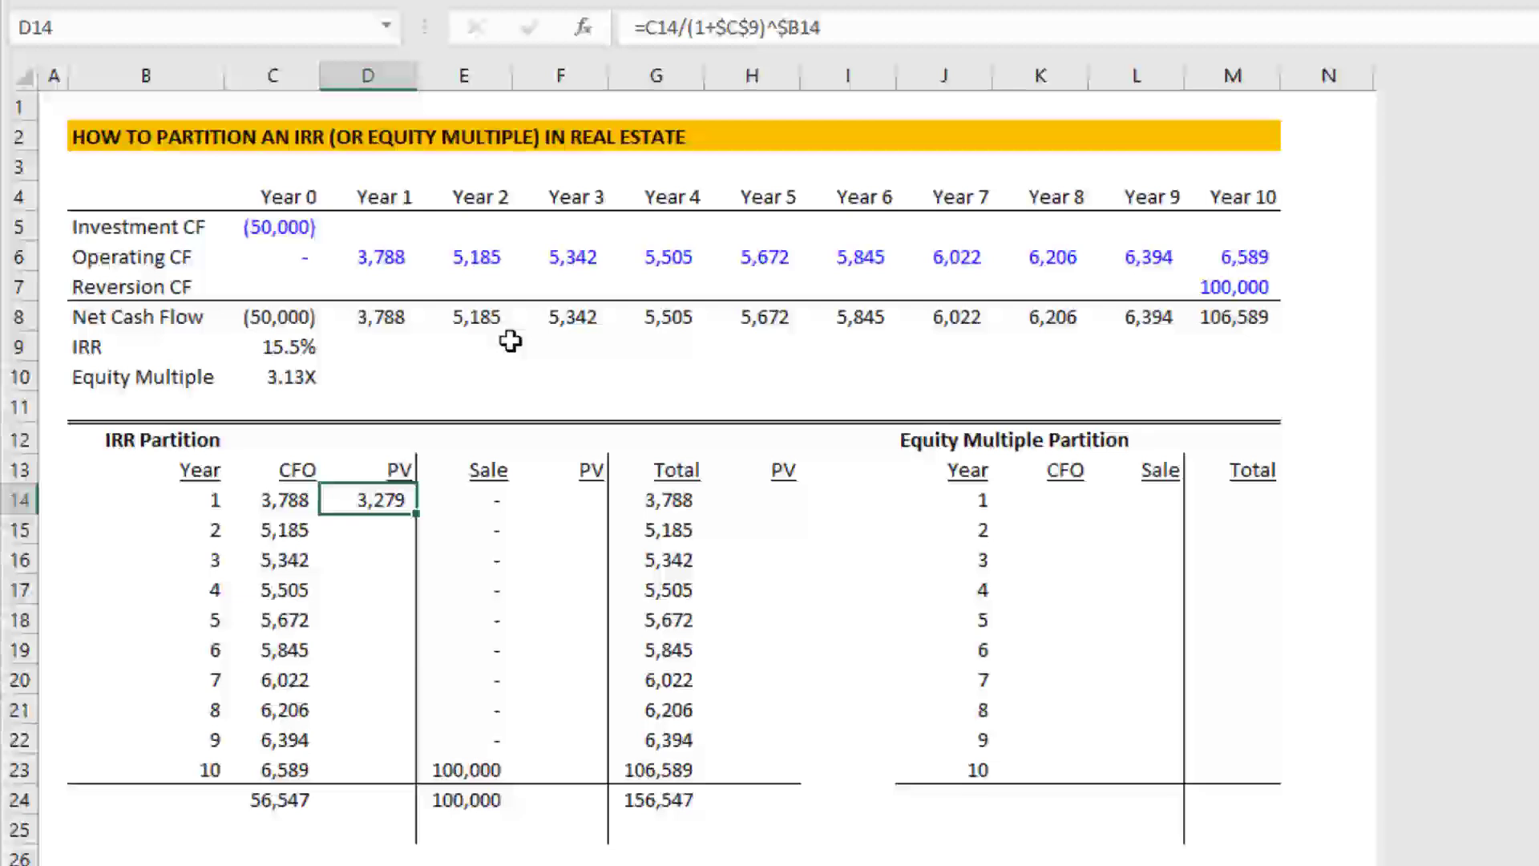
key(Left)
key(Up)
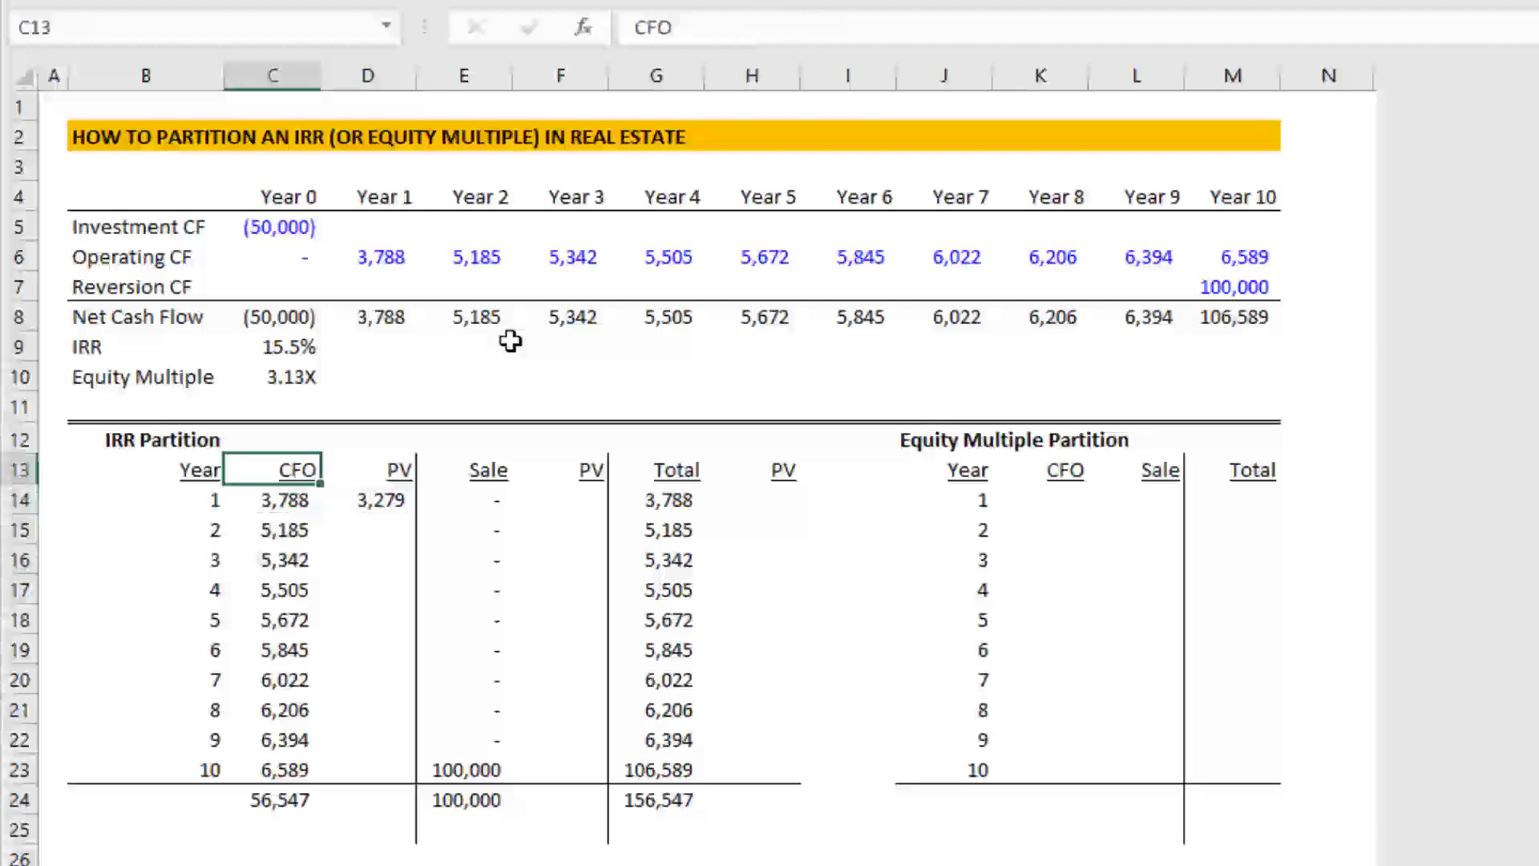
key(Down)
key(Right)
key(Left)
key(Up)
key(Up)
key(Up)
key(Up)
key(Up)
key(Down)
key(Right)
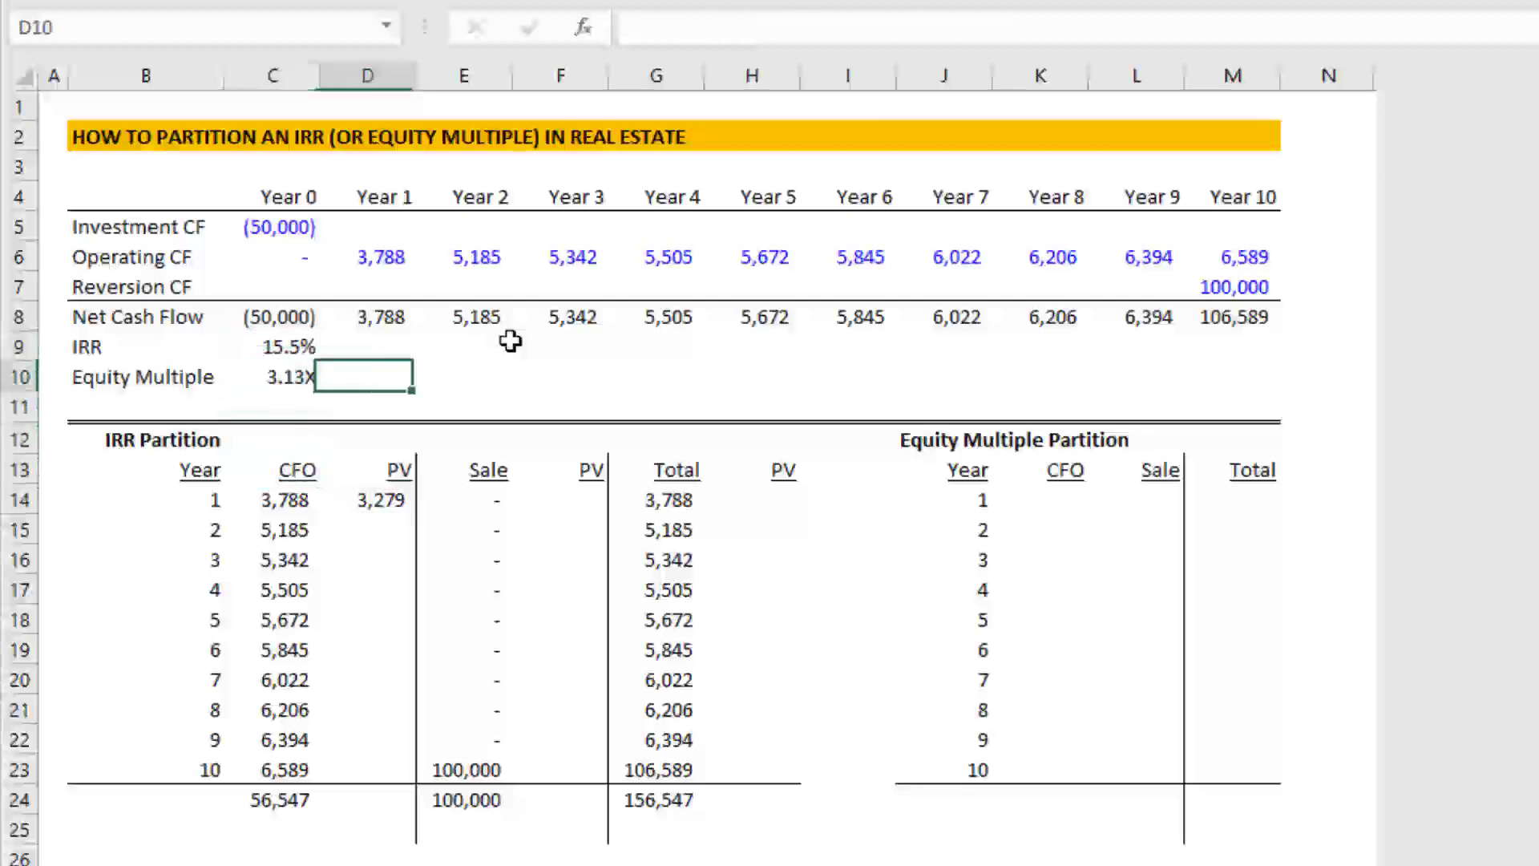
key(Down)
key(Down)
key(Down)
key(Down)
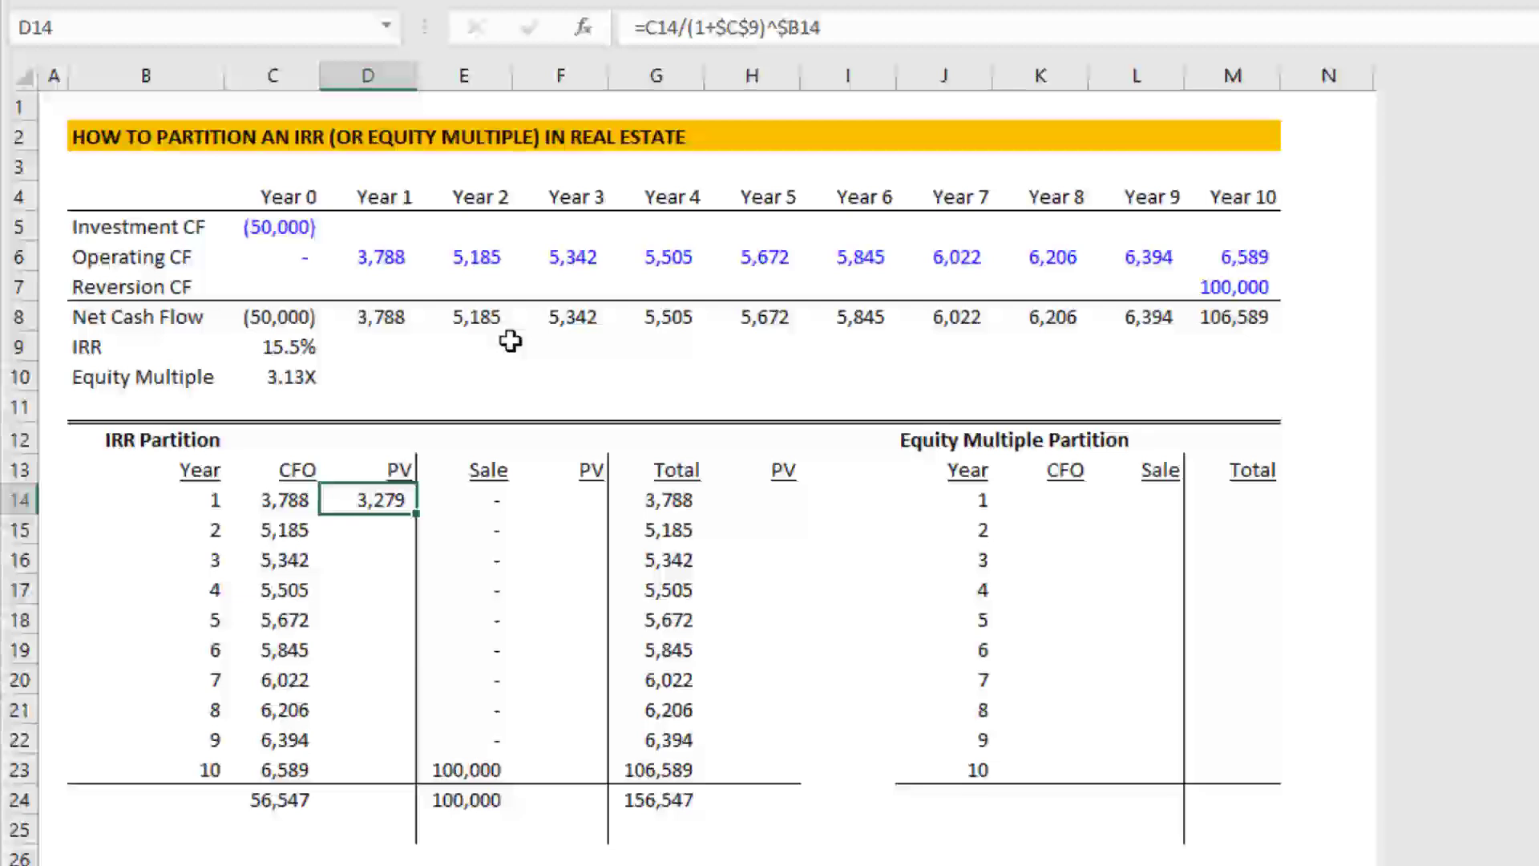
key(Left)
key(Up)
key(Up)
key(Up)
key(Up)
key(Up)
key(Up)
key(Up)
key(Up)
key(Up)
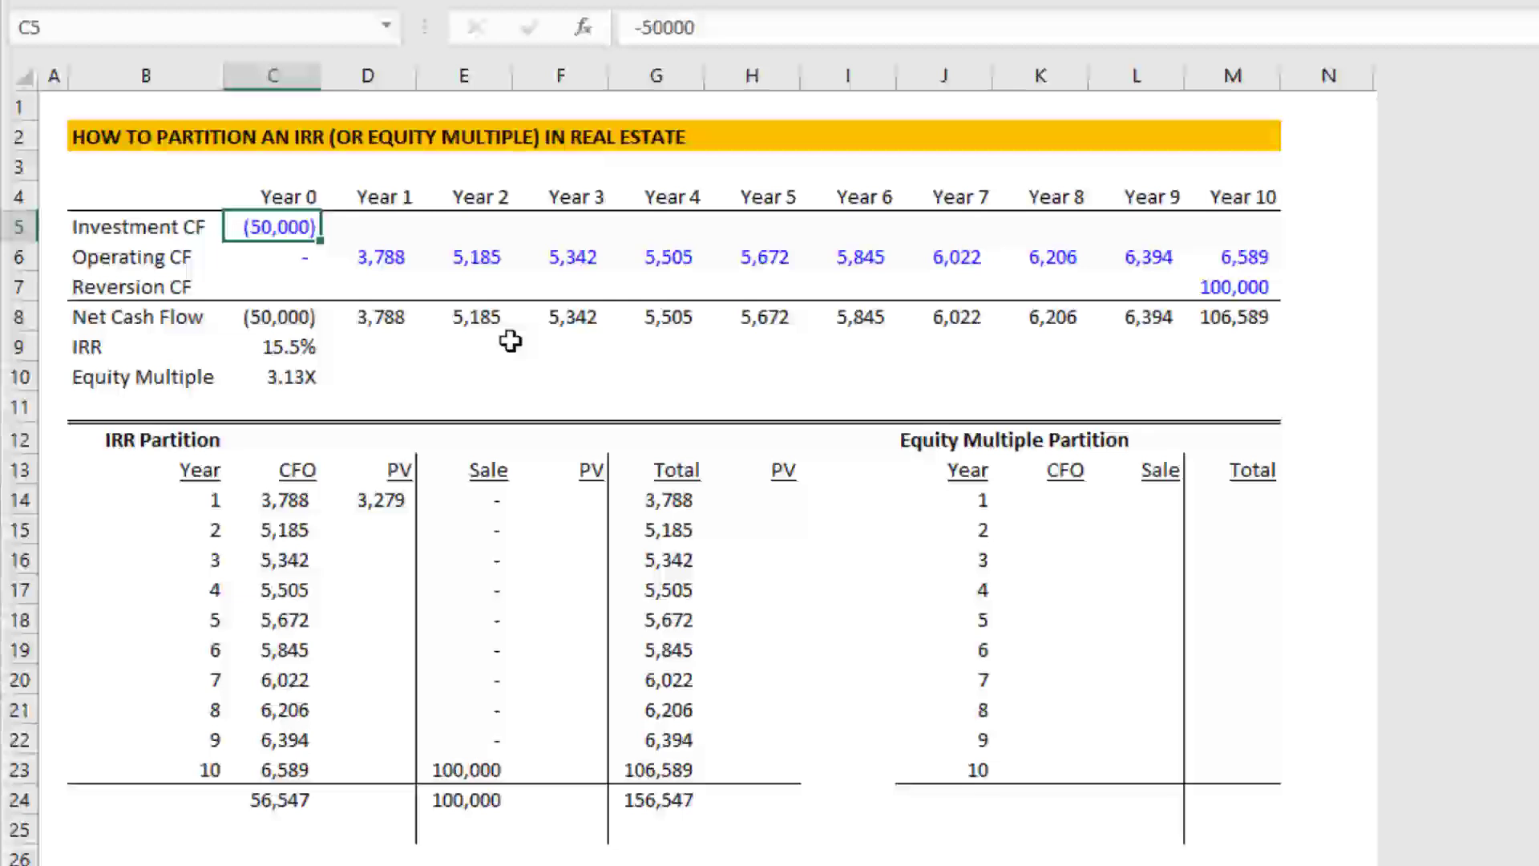
key(Right)
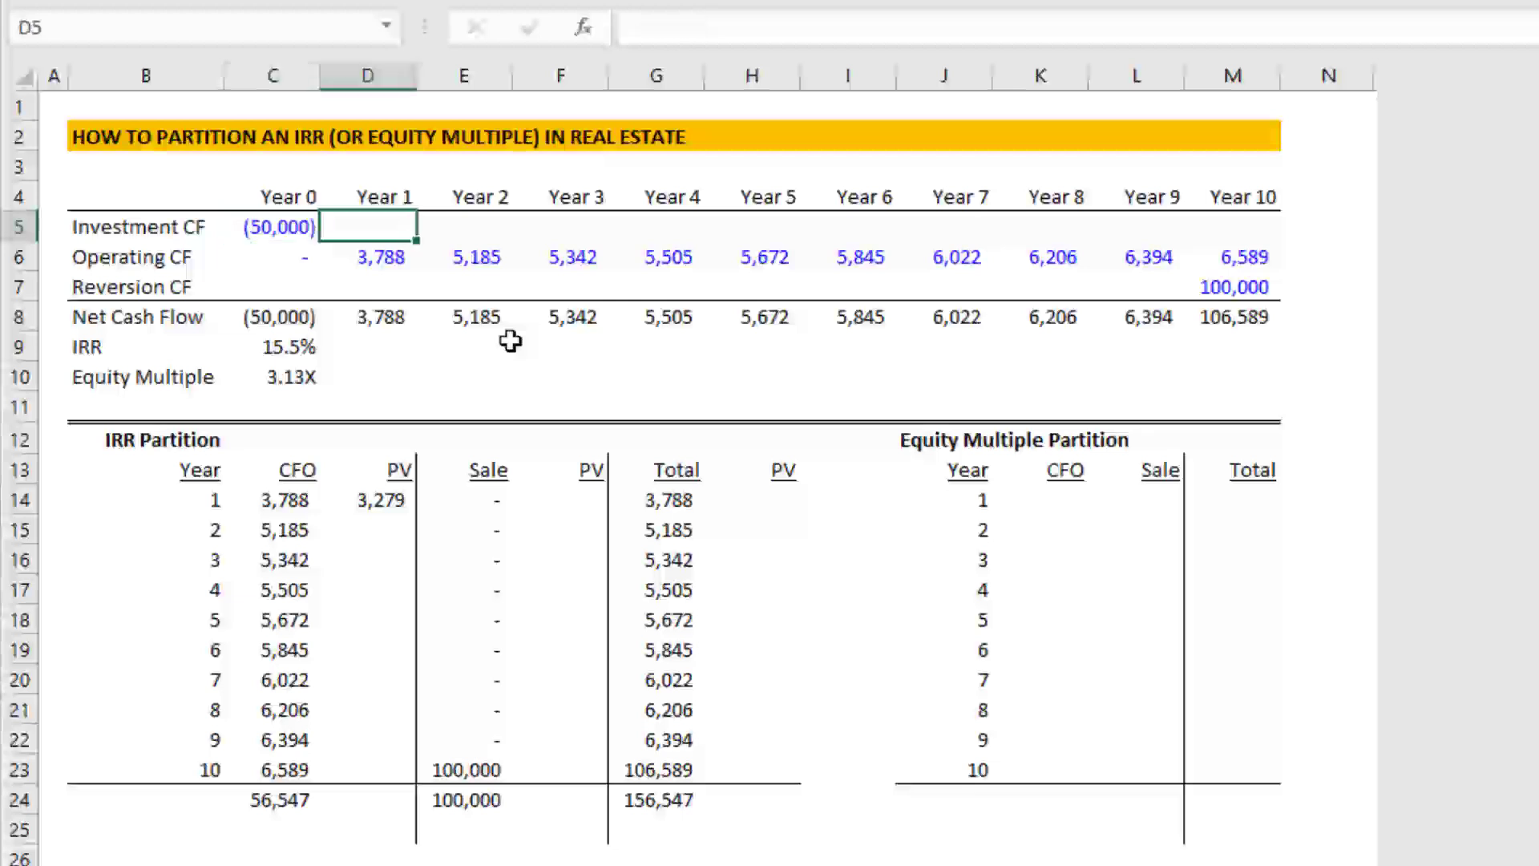
key(shift+Right)
key(shift+Right)
key(shift+Right)
key(shift+Right)
key(shift+Right)
key(shift+Right)
key(Left)
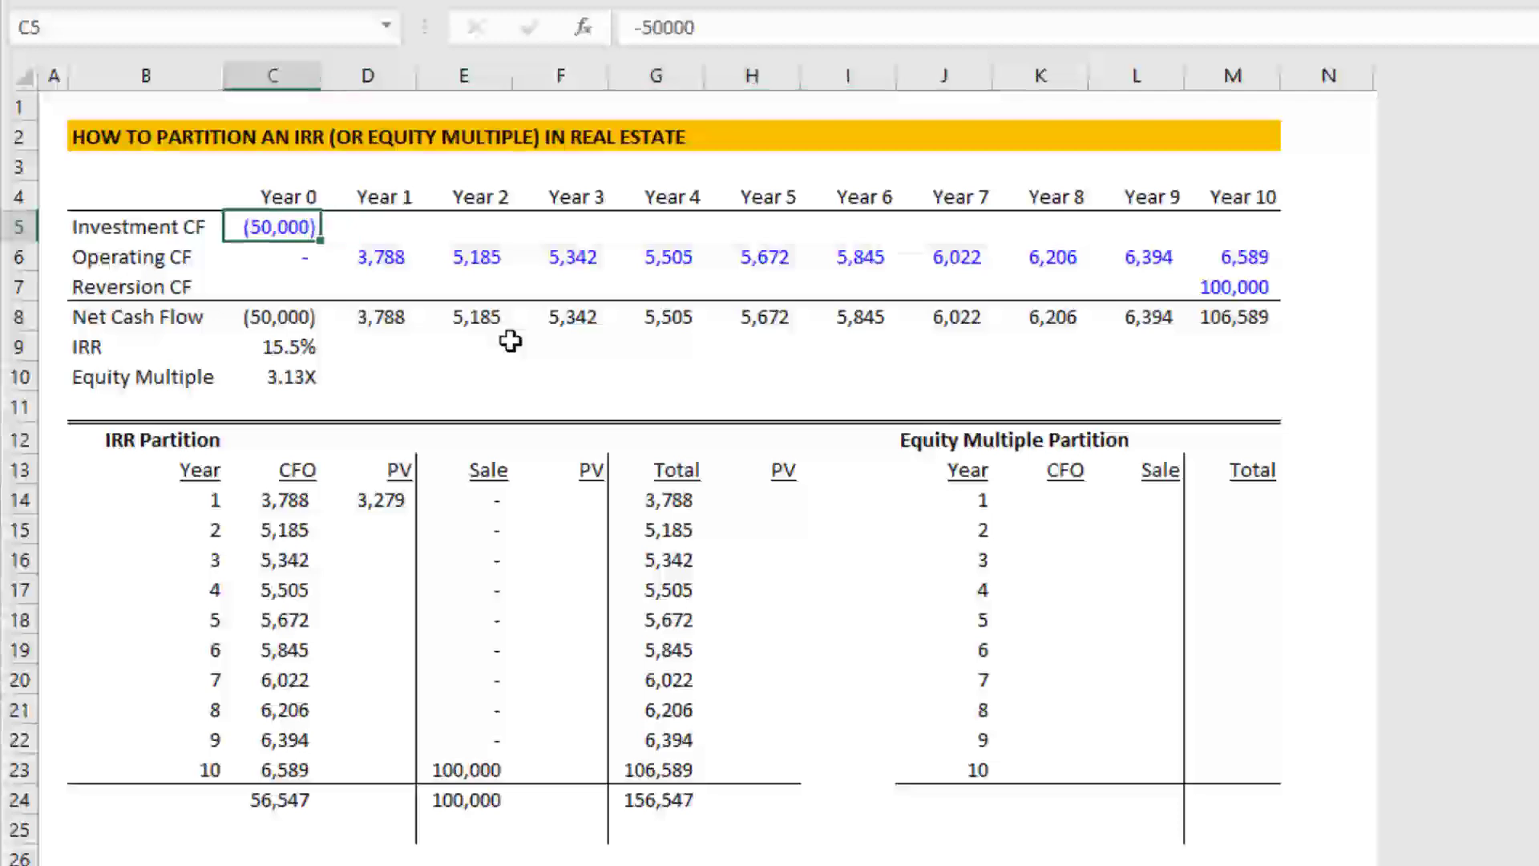
key(Down)
key(Down)
key(Down)
key(Down)
key(Down)
key(Down)
key(Down)
key(Down)
key(Down)
Step: Copy the year-1 PV formula through year 10 and total the operating PV to 26,383
key(Right)
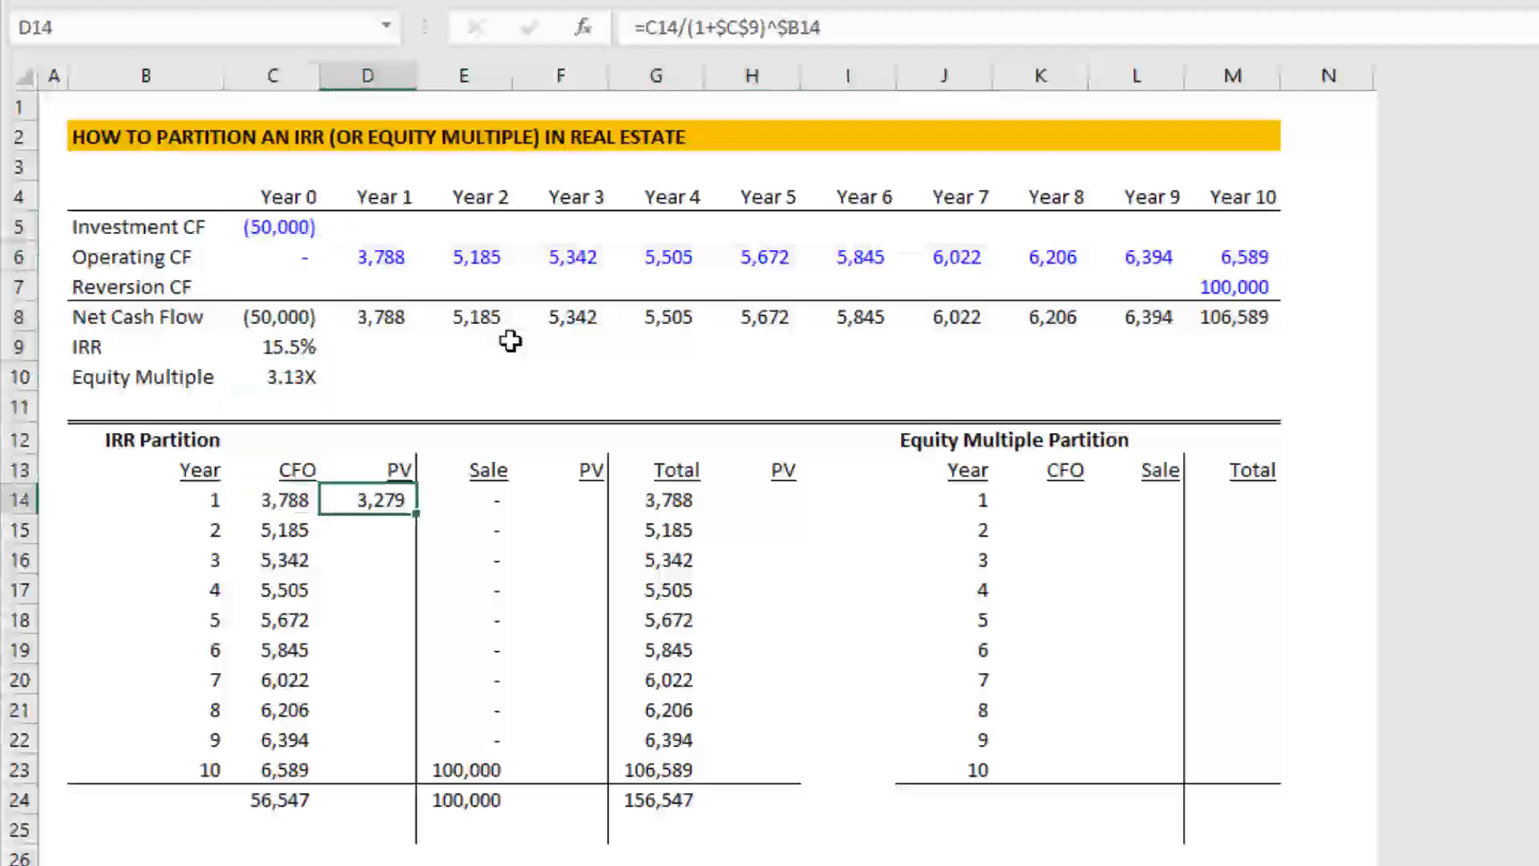
key(ctrl+c)
key(shift+Down)
key(shift+Down)
key(shift+Down)
key(shift+Down)
key(shift+Down)
key(shift+Down)
key(shift+Down)
key(shift+Down)
key(shift+Down)
key(shift+Down)
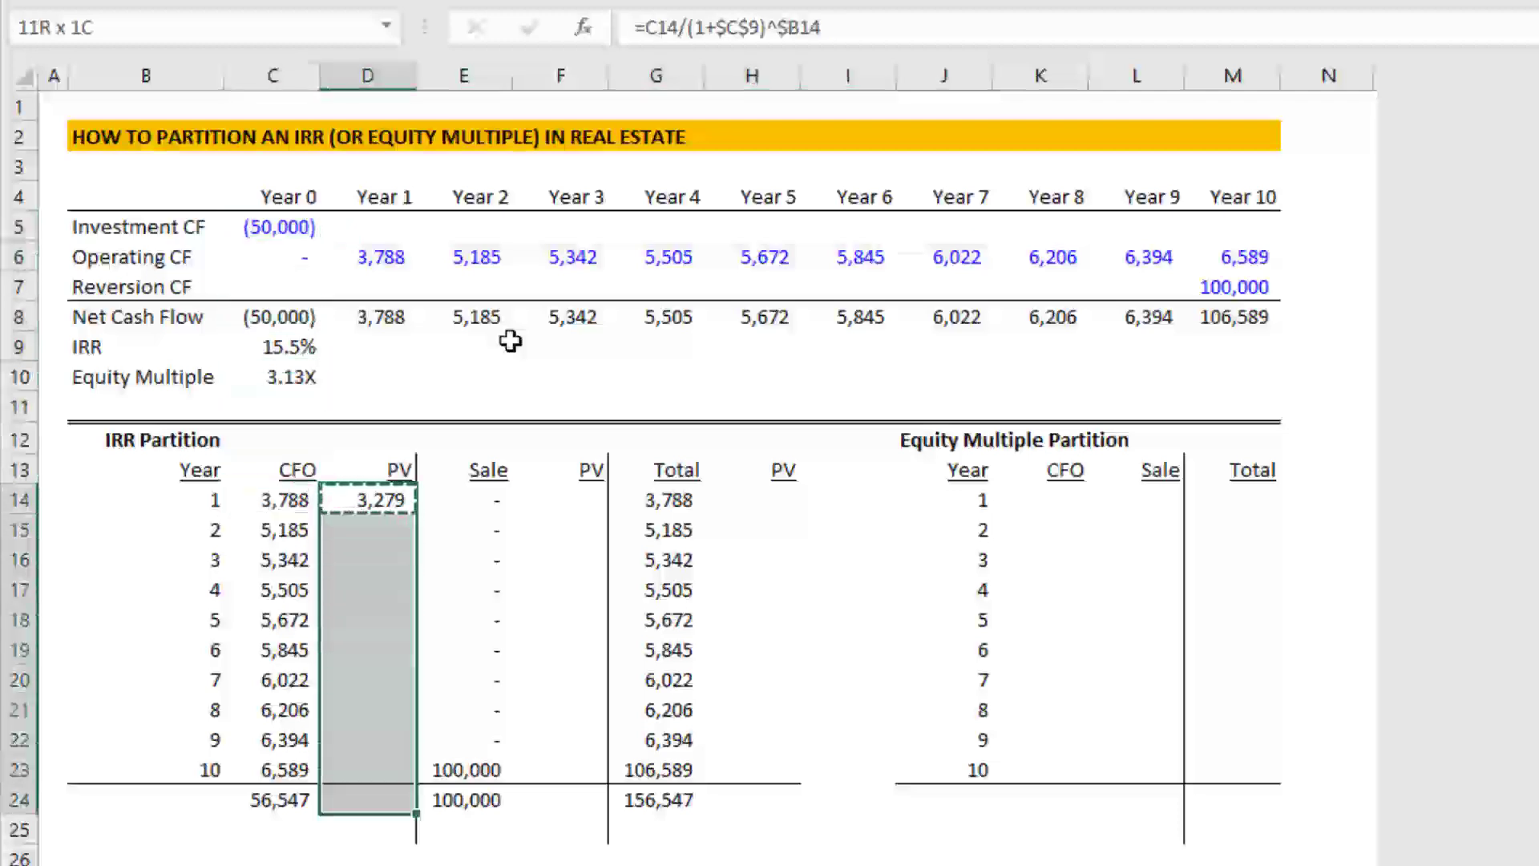
key(shift+Up)
key(ctrl+v)
key(ctrl+Down)
key(Down)
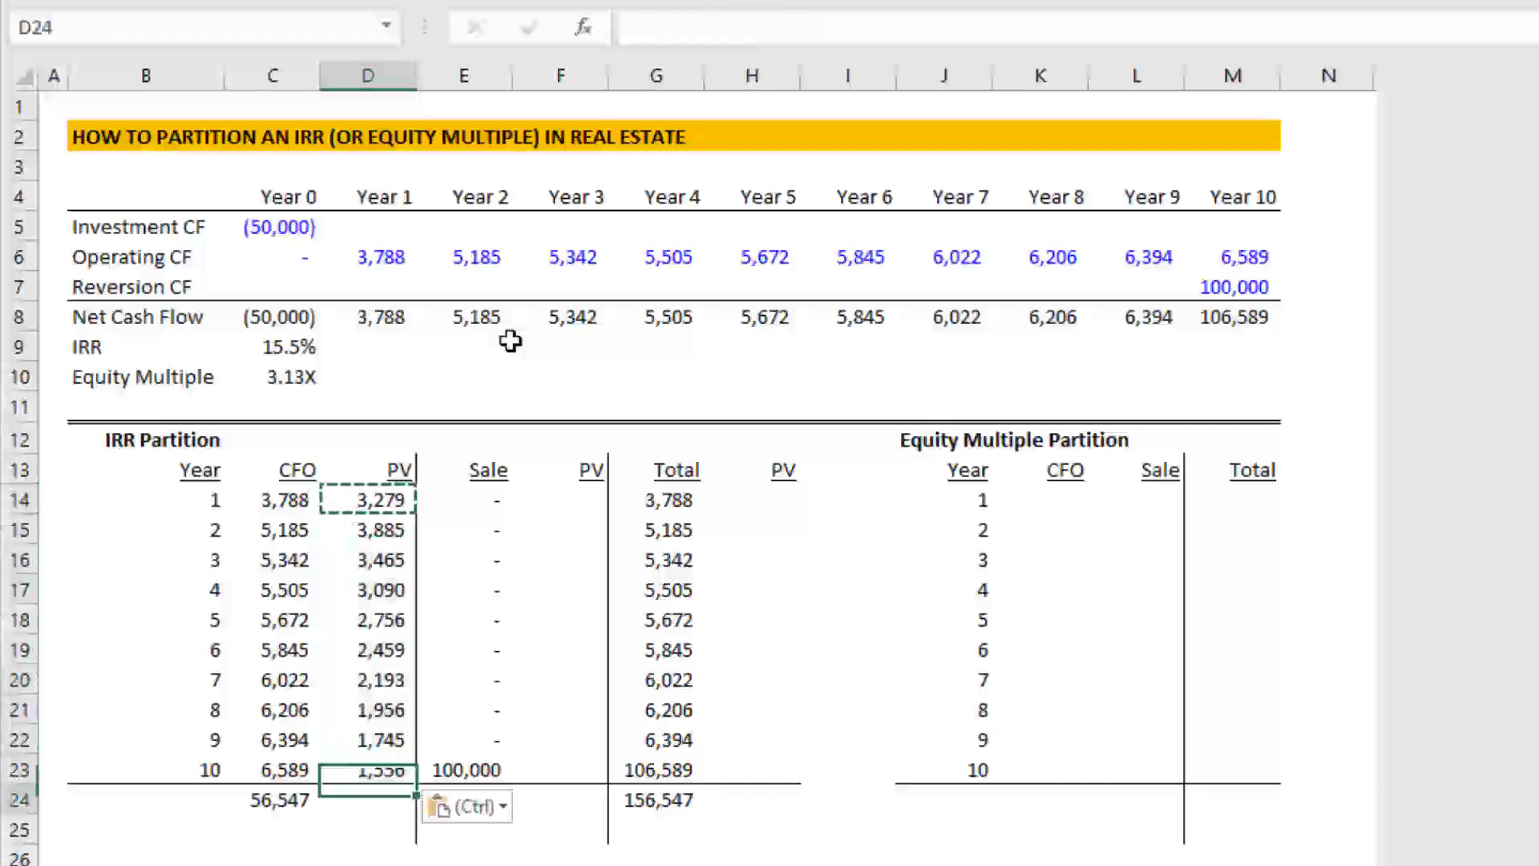
key(alt+=)
key(Return)
Step: Copy the operating PV formulas and total into the sale PV column, giving 23,617
key(ctrl+Up)
key(ctrl+Up)
key(Down)
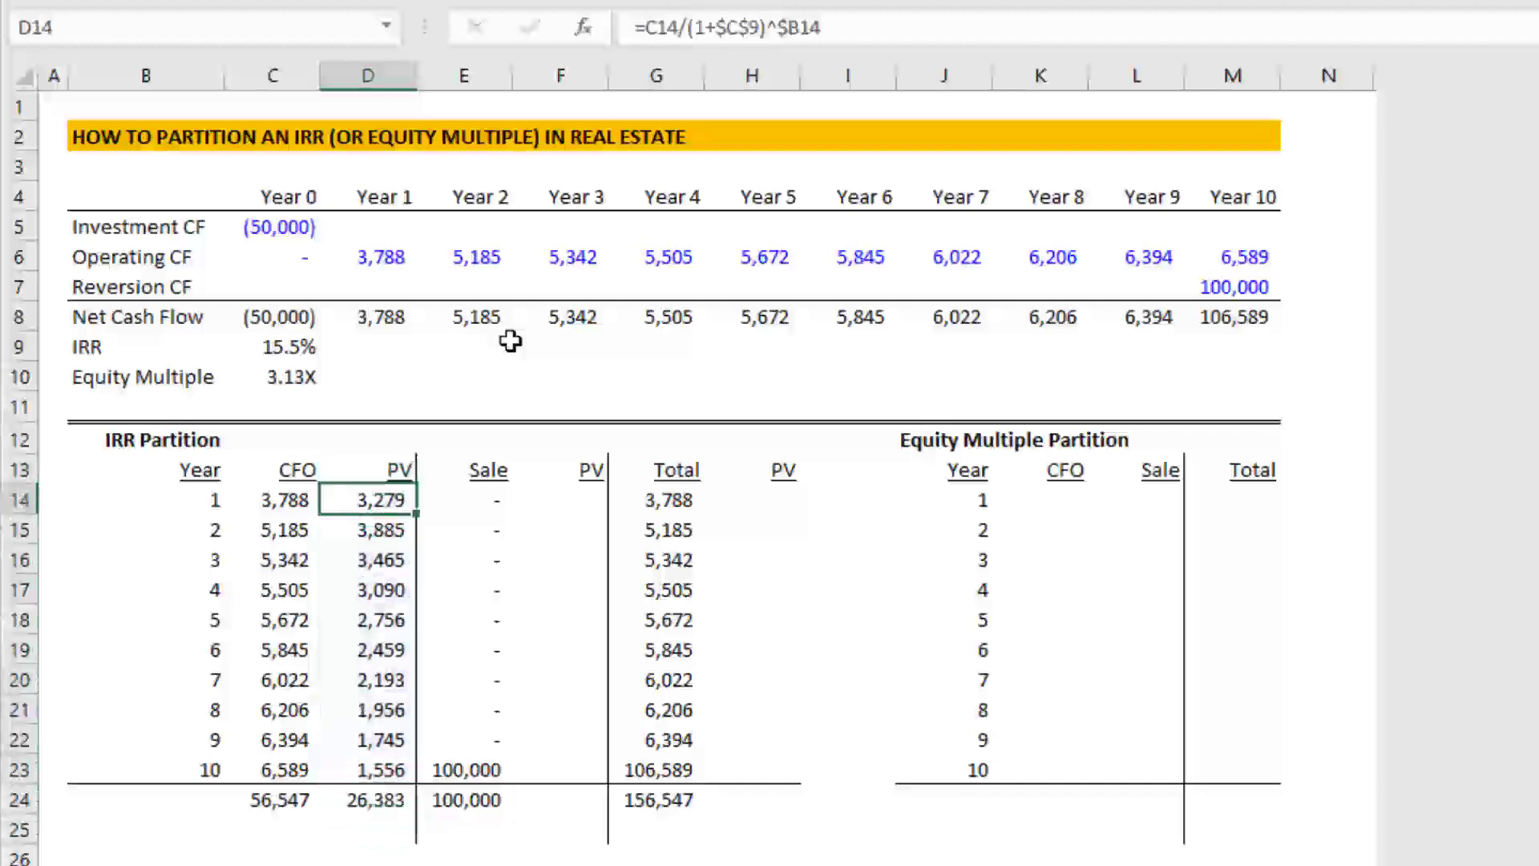
key(ctrl+shift+Down)
key(ctrl+c)
key(Right)
key(Right)
key(Right)
key(Left)
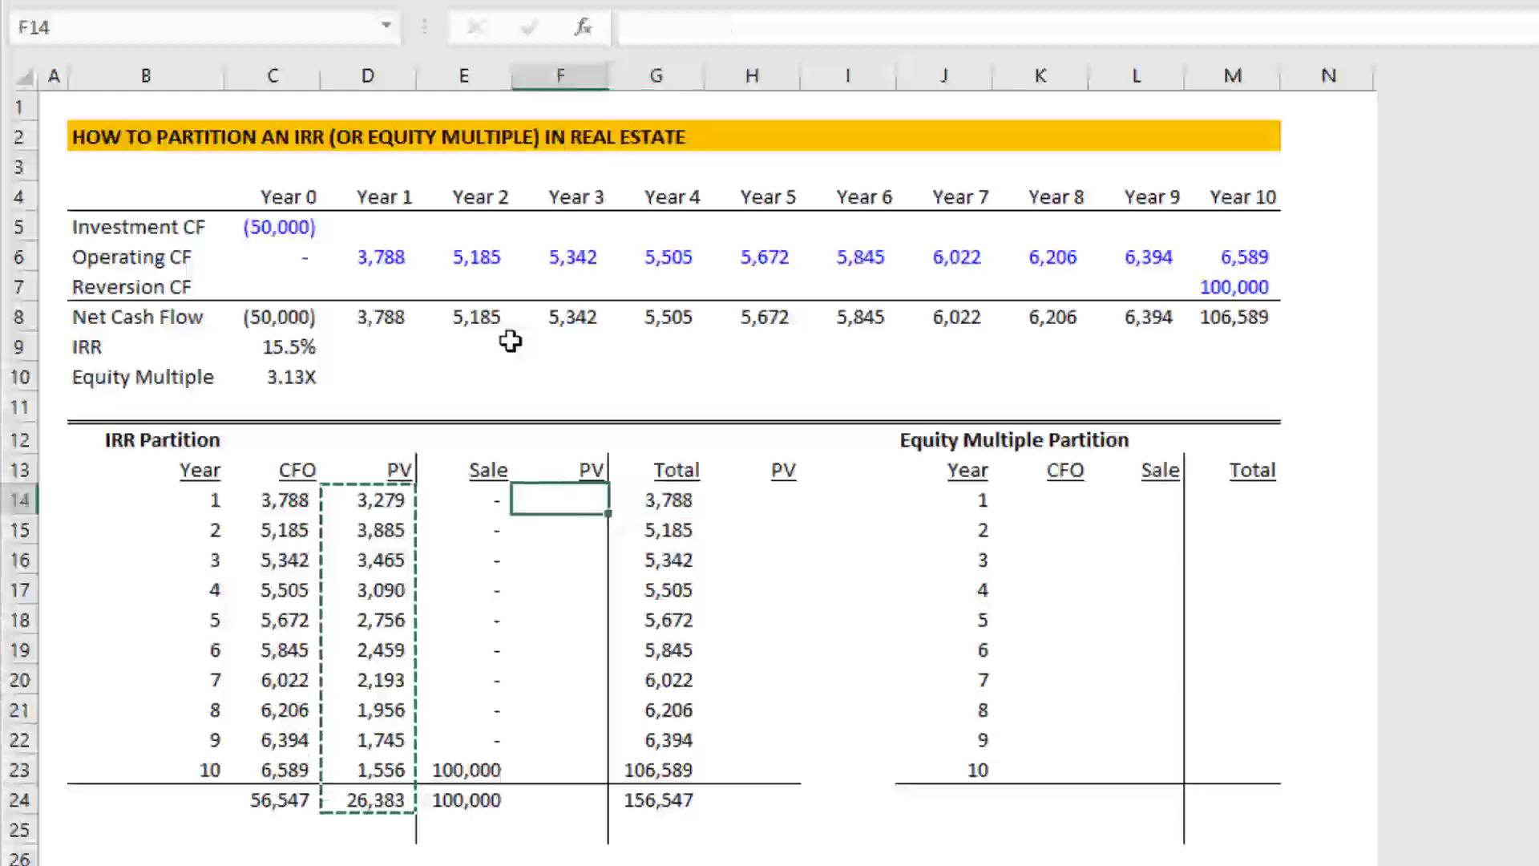
key(ctrl+v)
key(Escape)
key(Down)
key(Down)
key(Down)
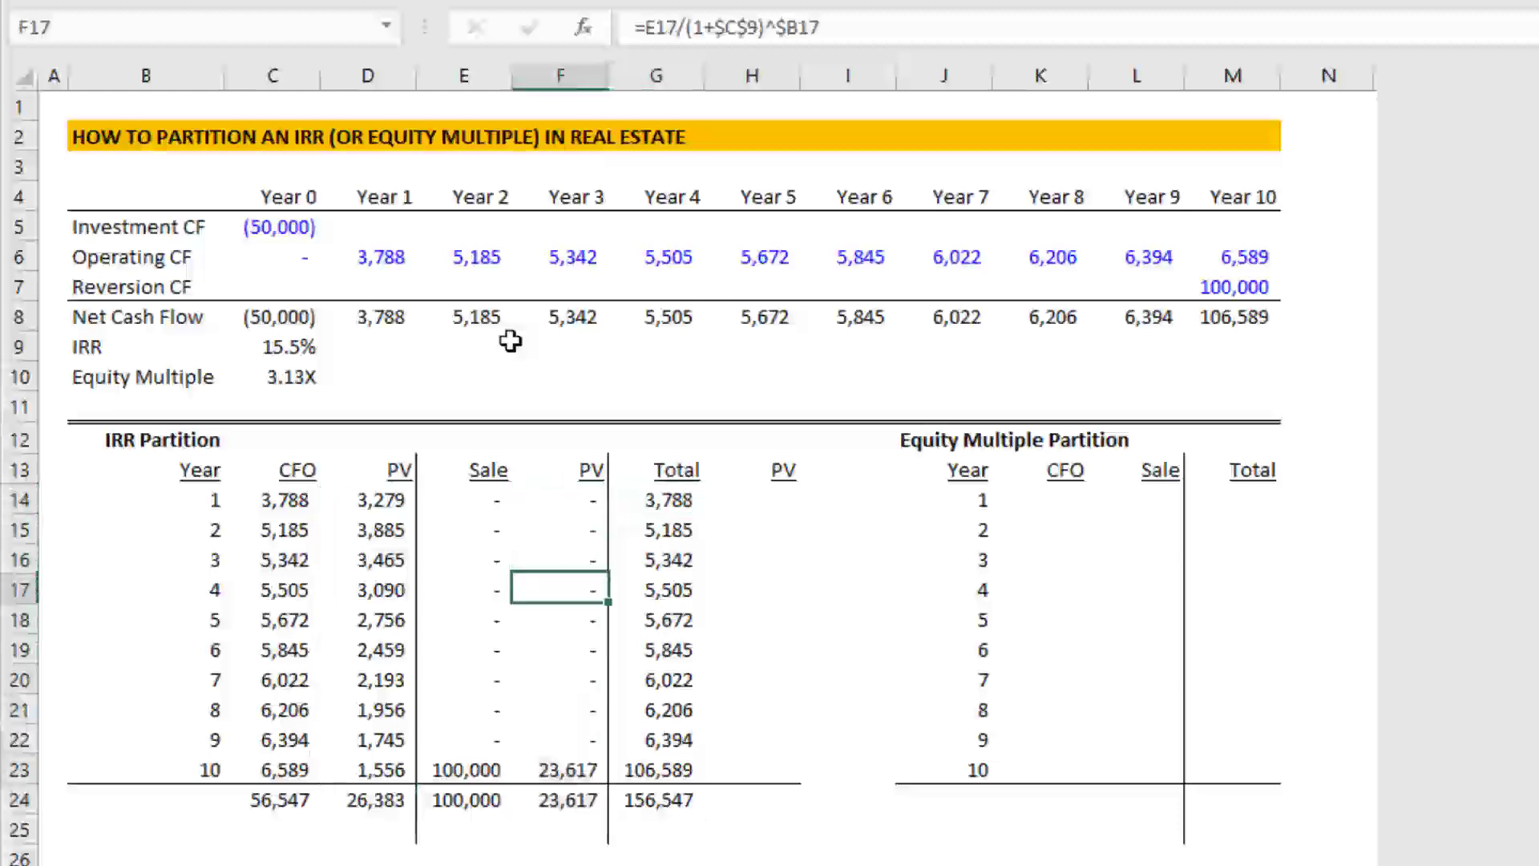
key(Down)
key(Down)
key(Down)
key(Down)
key(Down)
key(Down)
key(Down)
Step: Fill the total PV column with the adding formula and sum it to 50,000
key(Right)
key(Right)
key(Up)
key(Up)
key(Up)
key(Up)
key(Up)
key(Up)
key(Up)
key(Up)
key(Up)
key(Up)
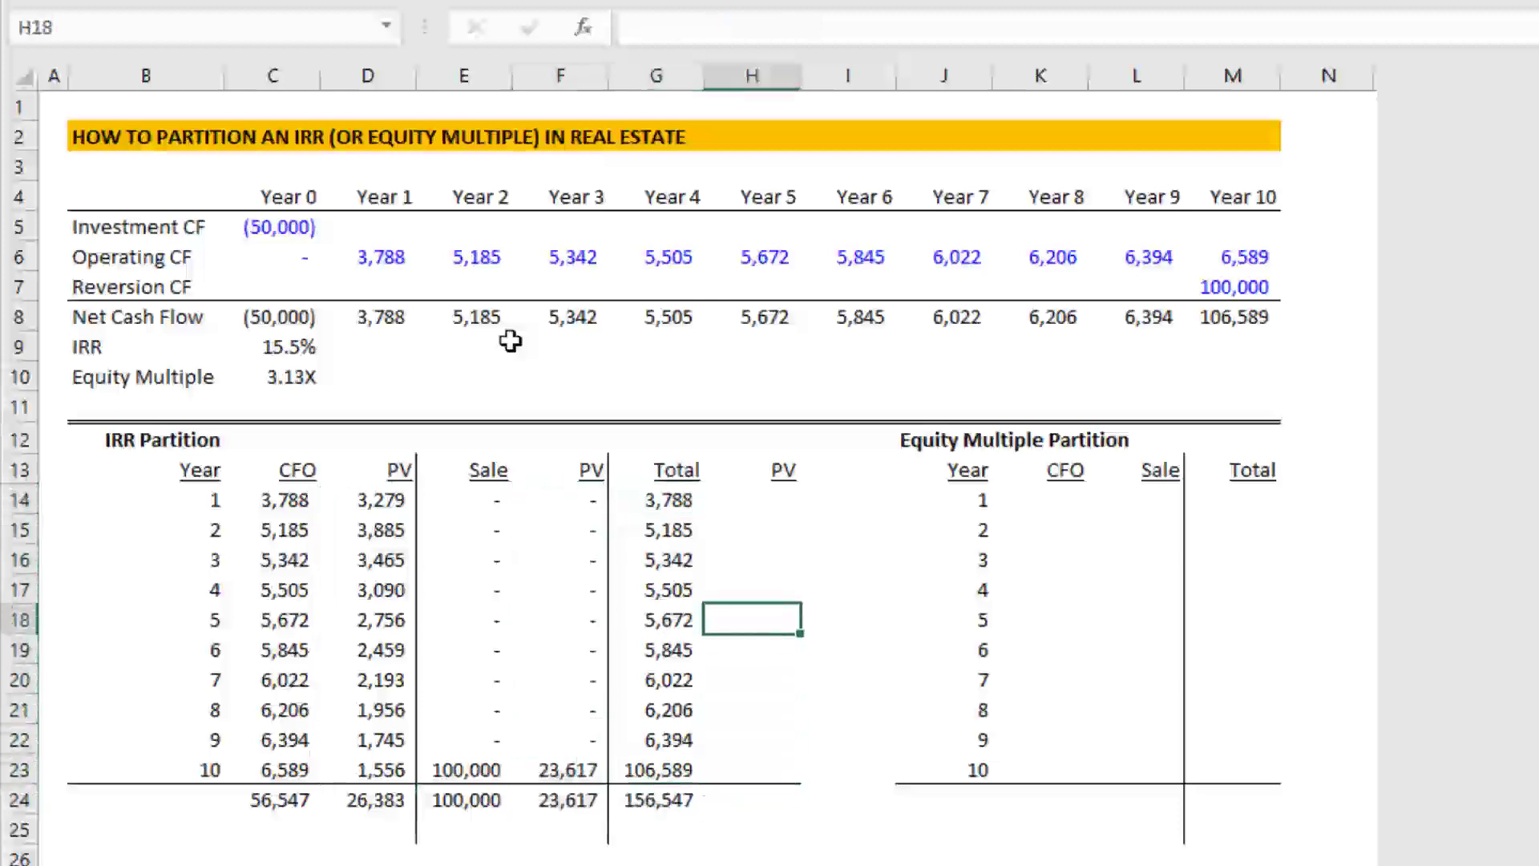
key(Left)
key(ctrl+c)
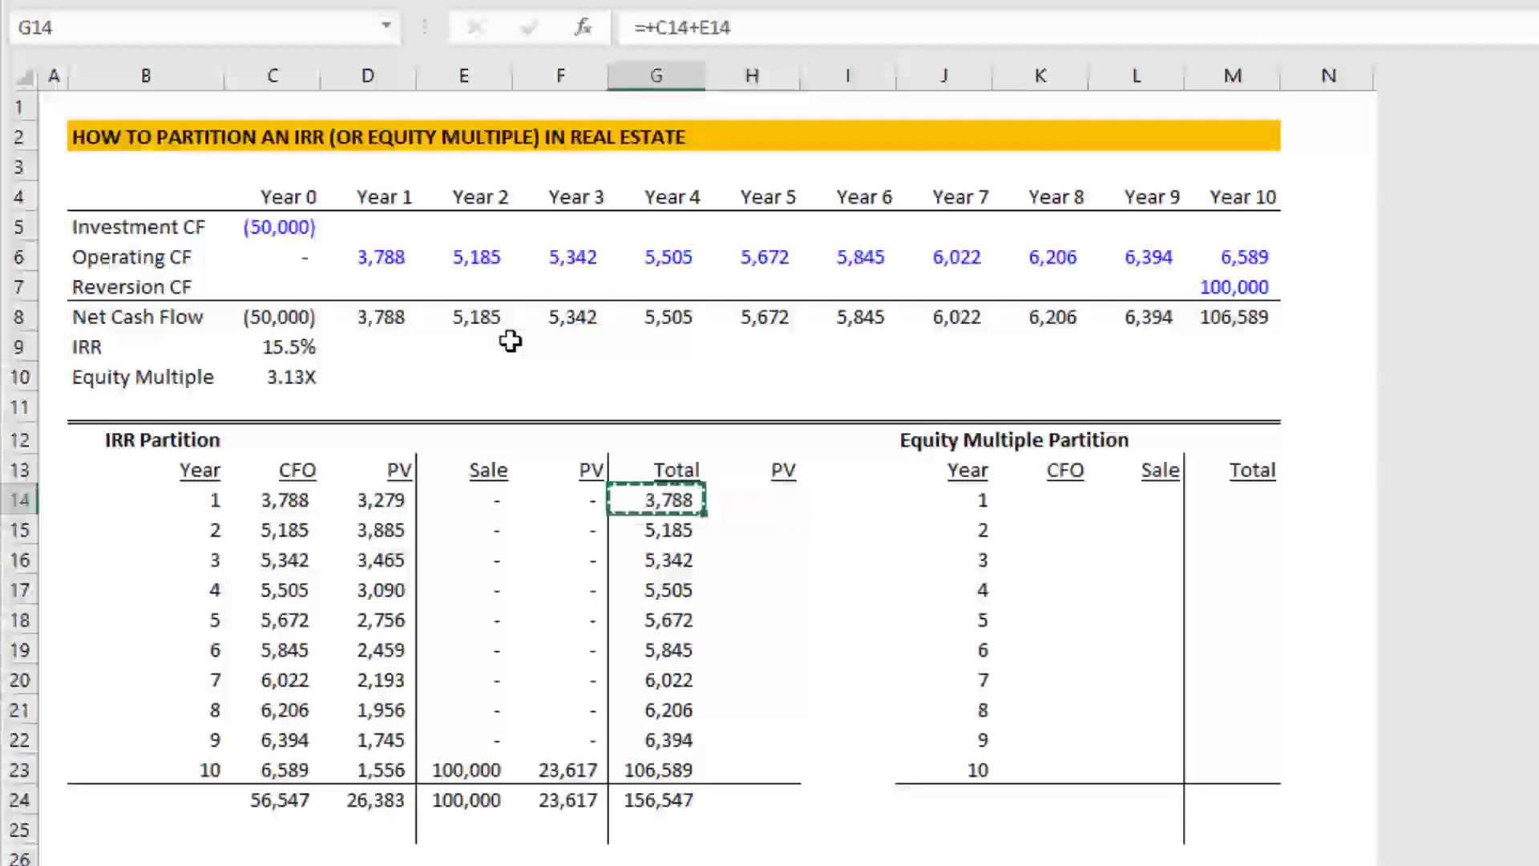
key(Right)
key(shift+Down)
key(shift+Down)
key(shift+Down)
key(shift+Down)
key(shift+Down)
key(shift+Down)
key(shift+Down)
key(shift+Down)
key(shift+Down)
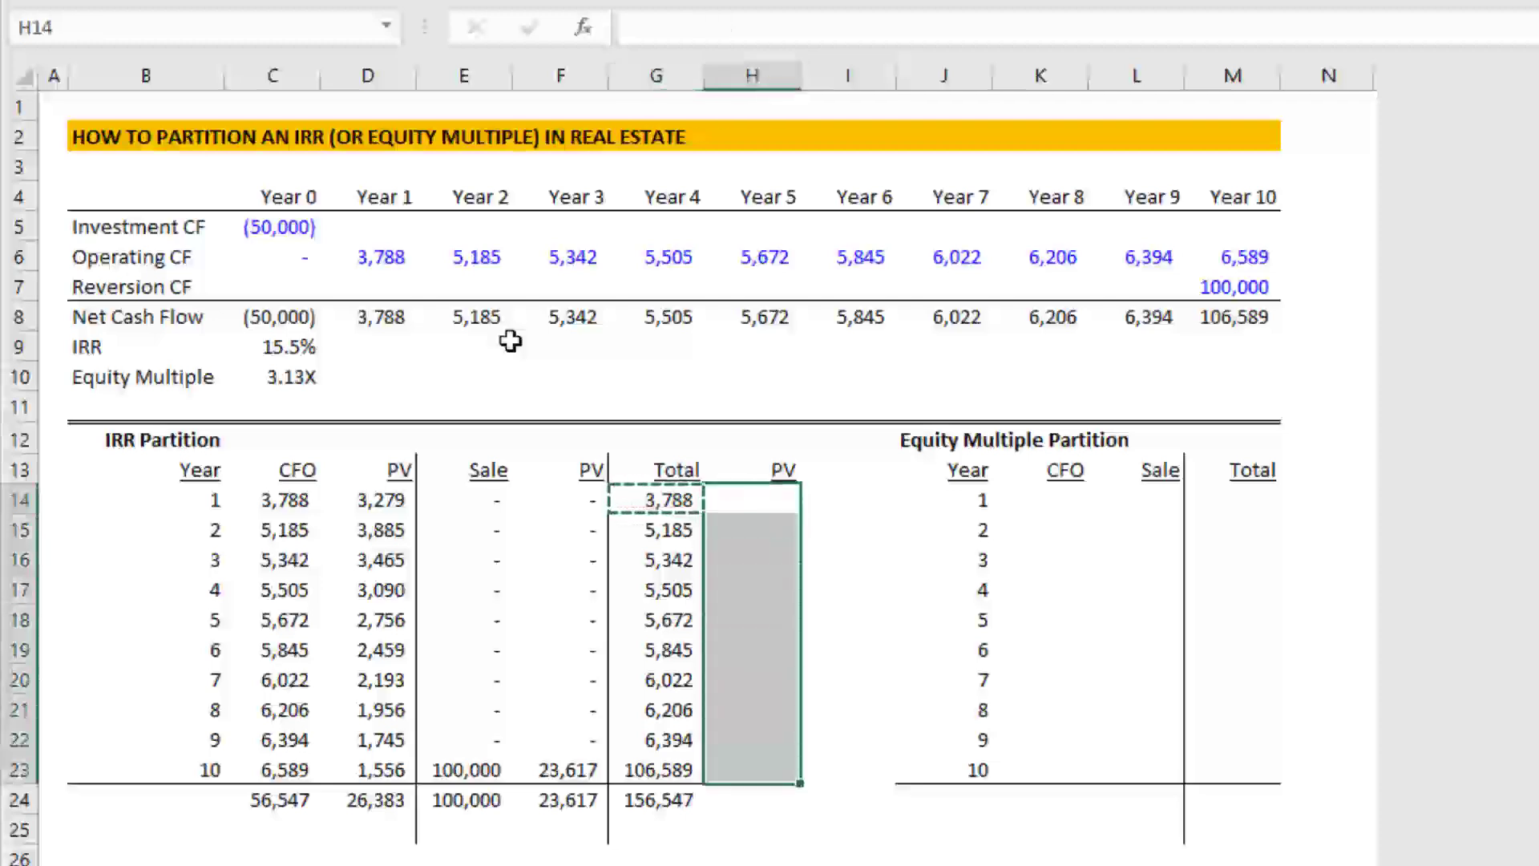
key(ctrl+v)
key(ctrl+Down)
key(Down)
key(alt+equal)
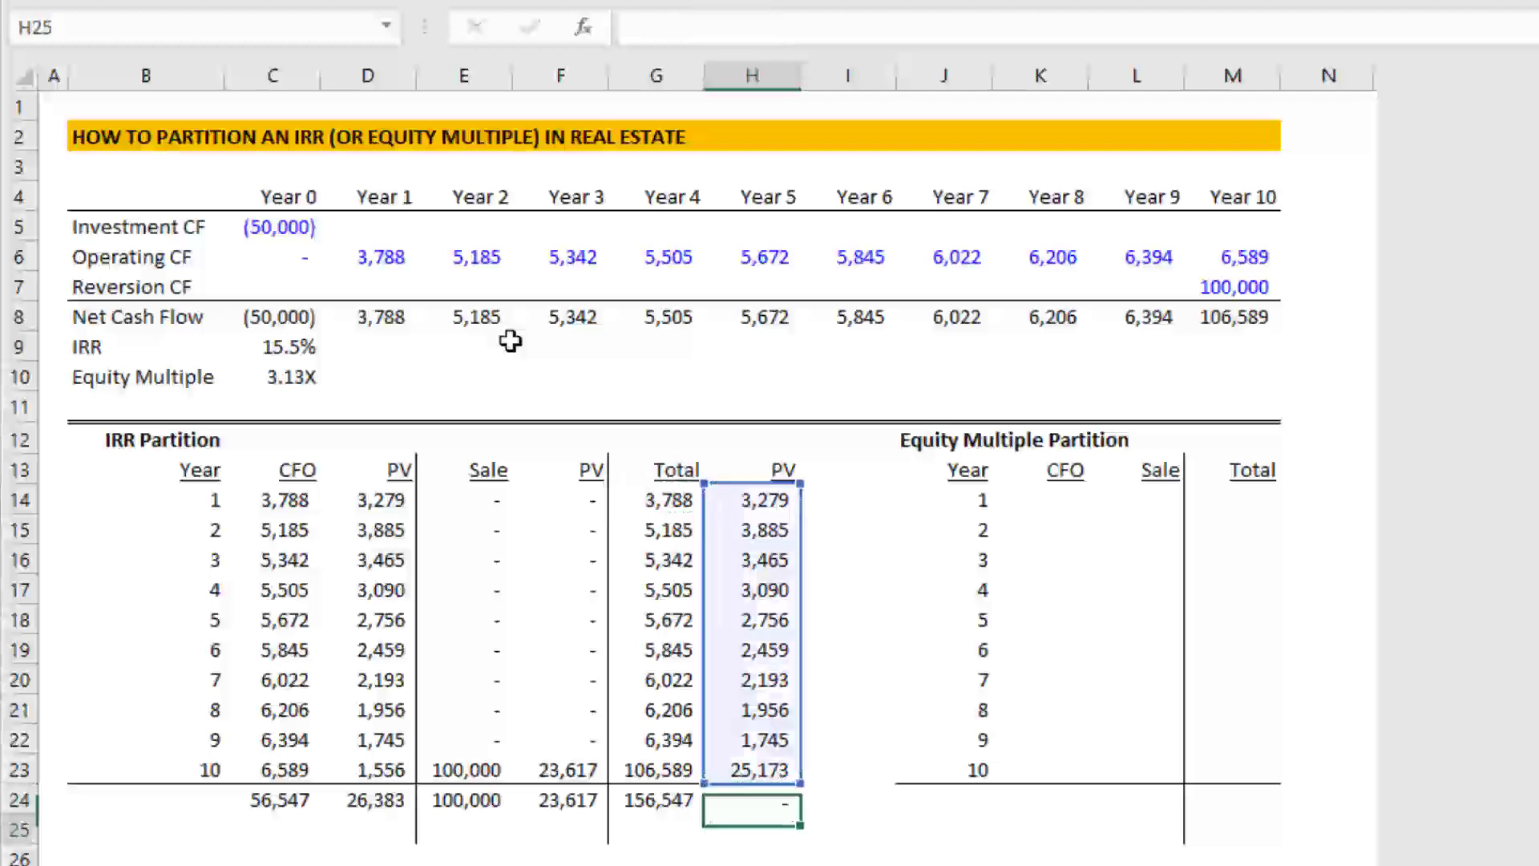
key(ctrl+Return)
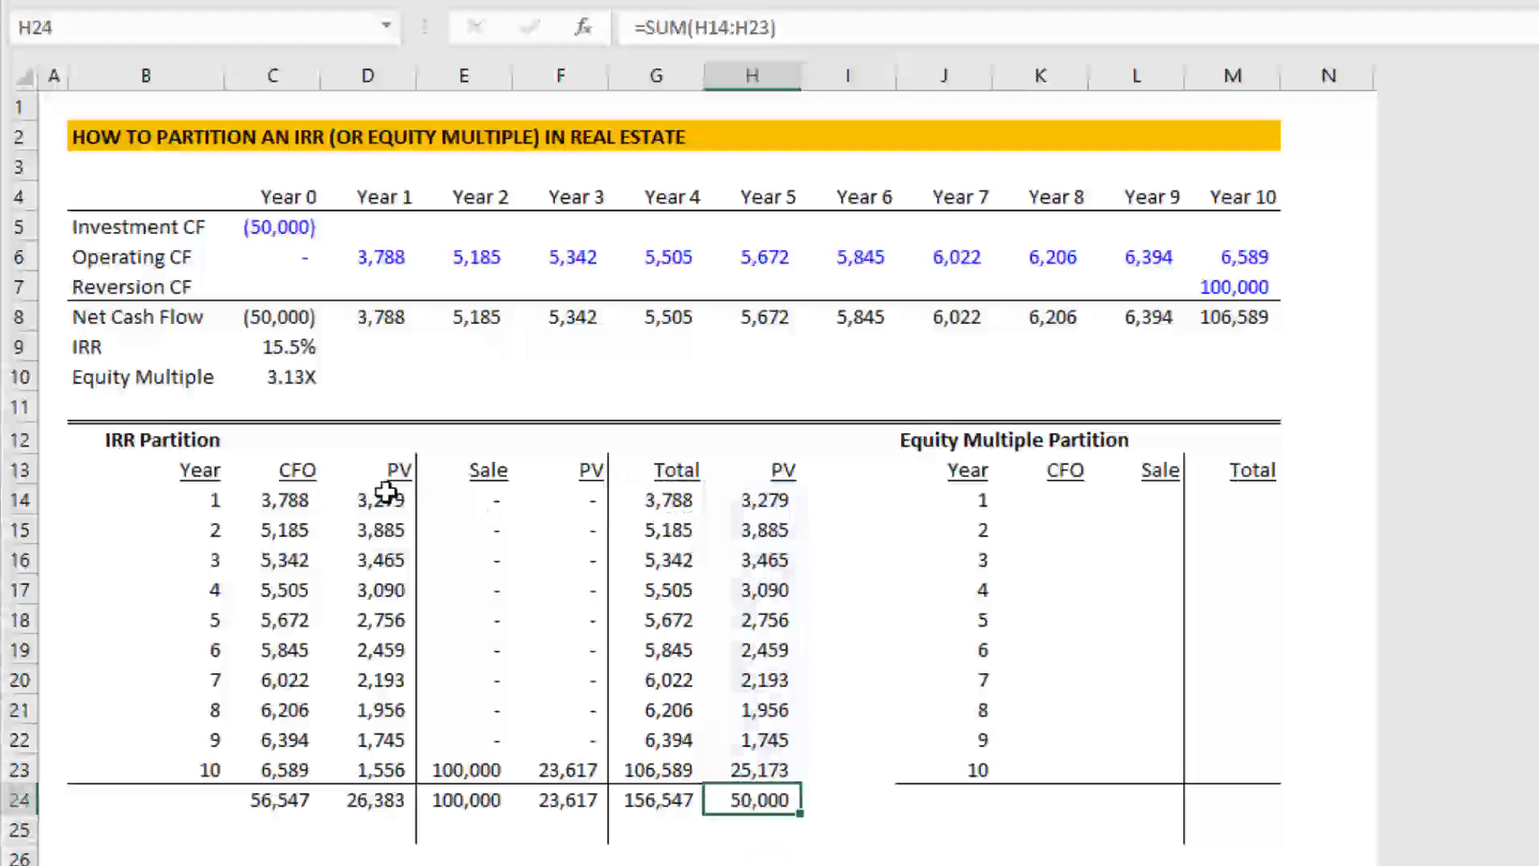
drag(385, 495, 391, 765)
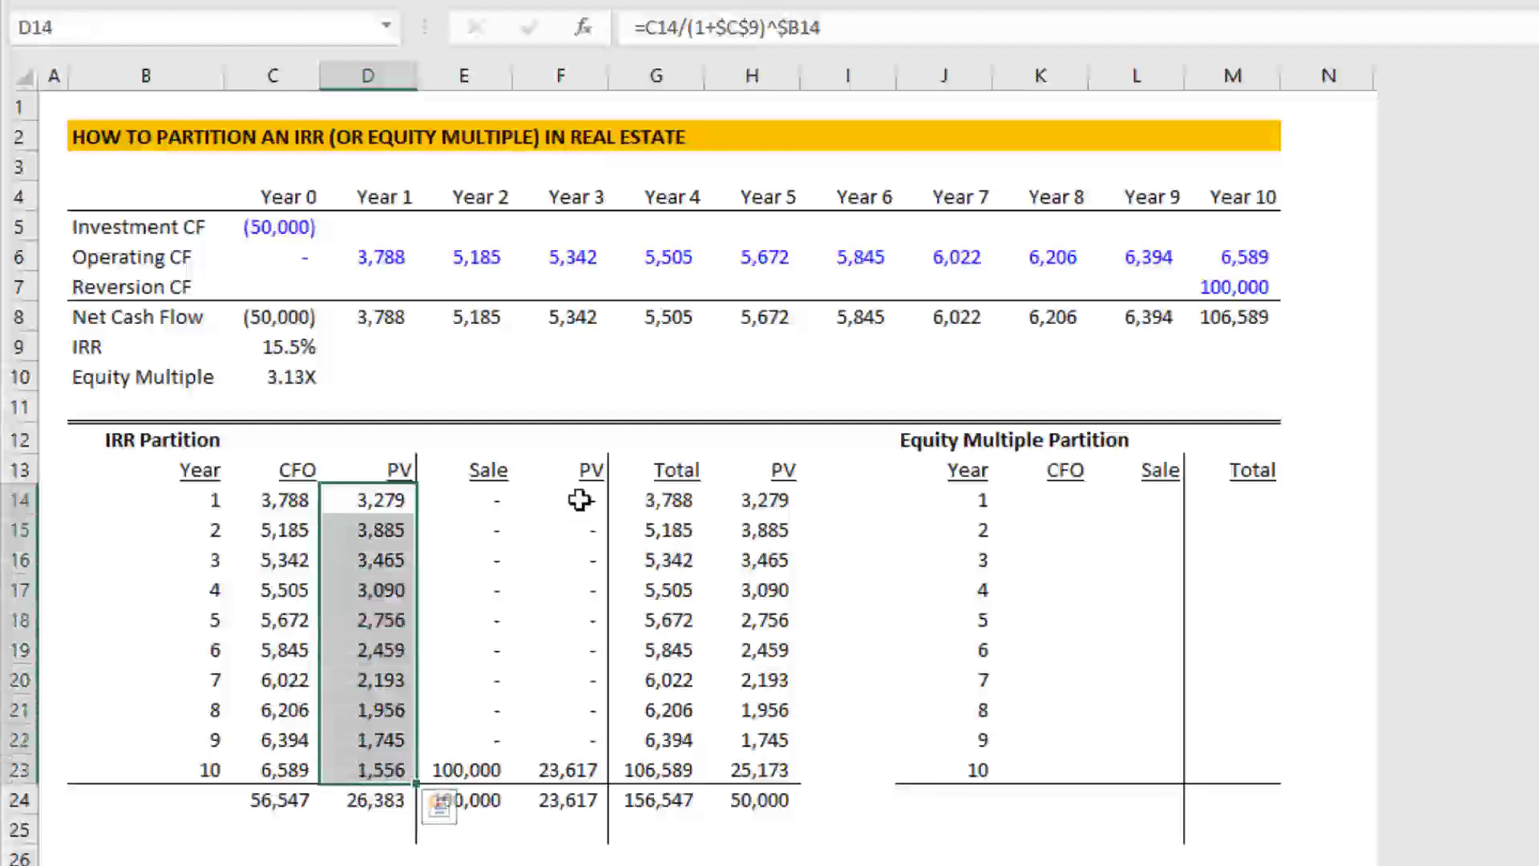
drag(583, 500, 608, 786)
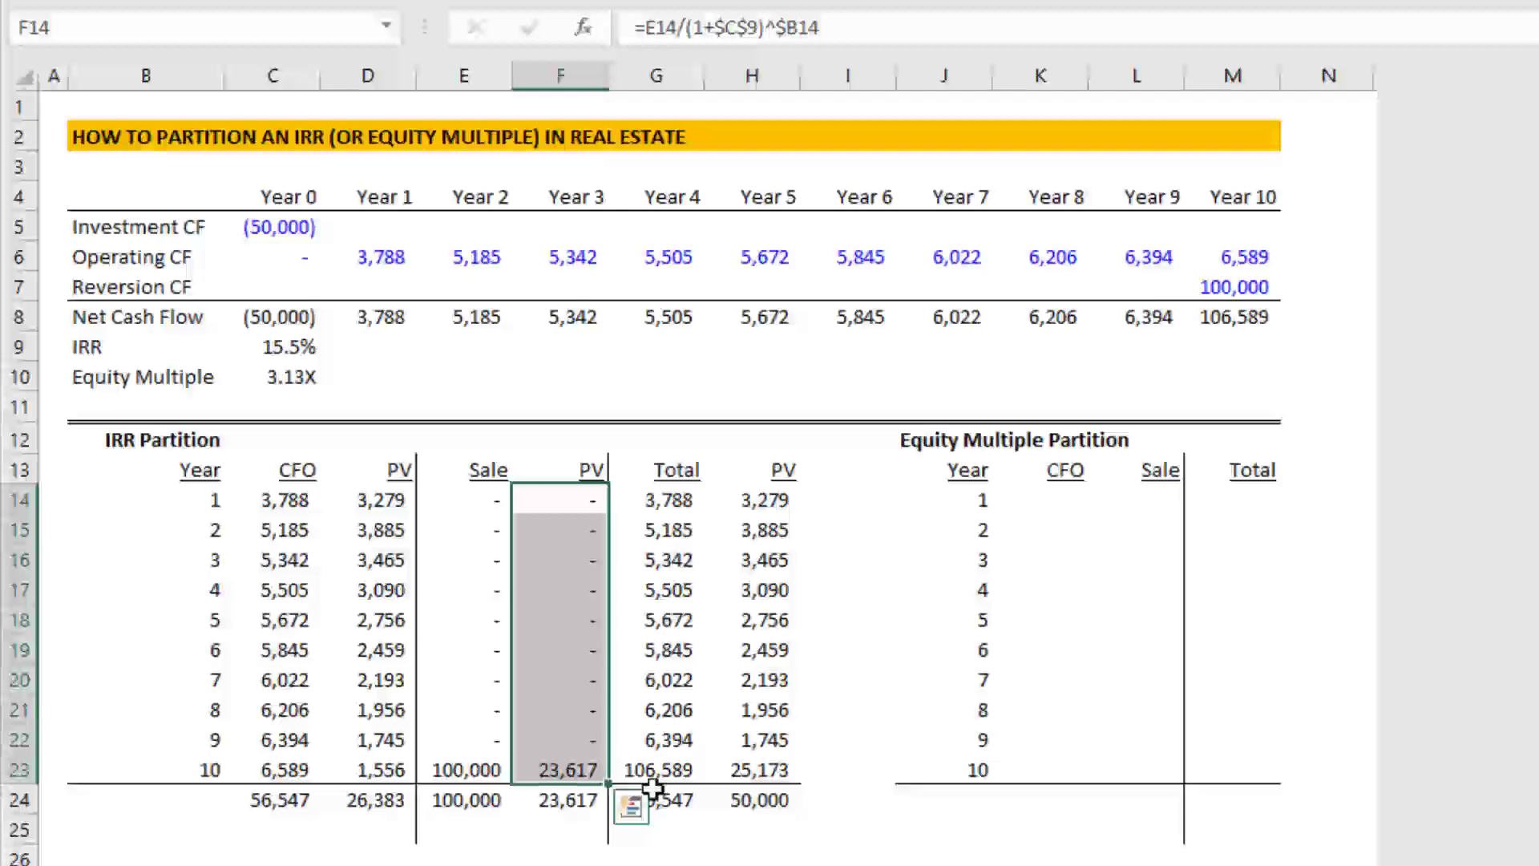
click(758, 800)
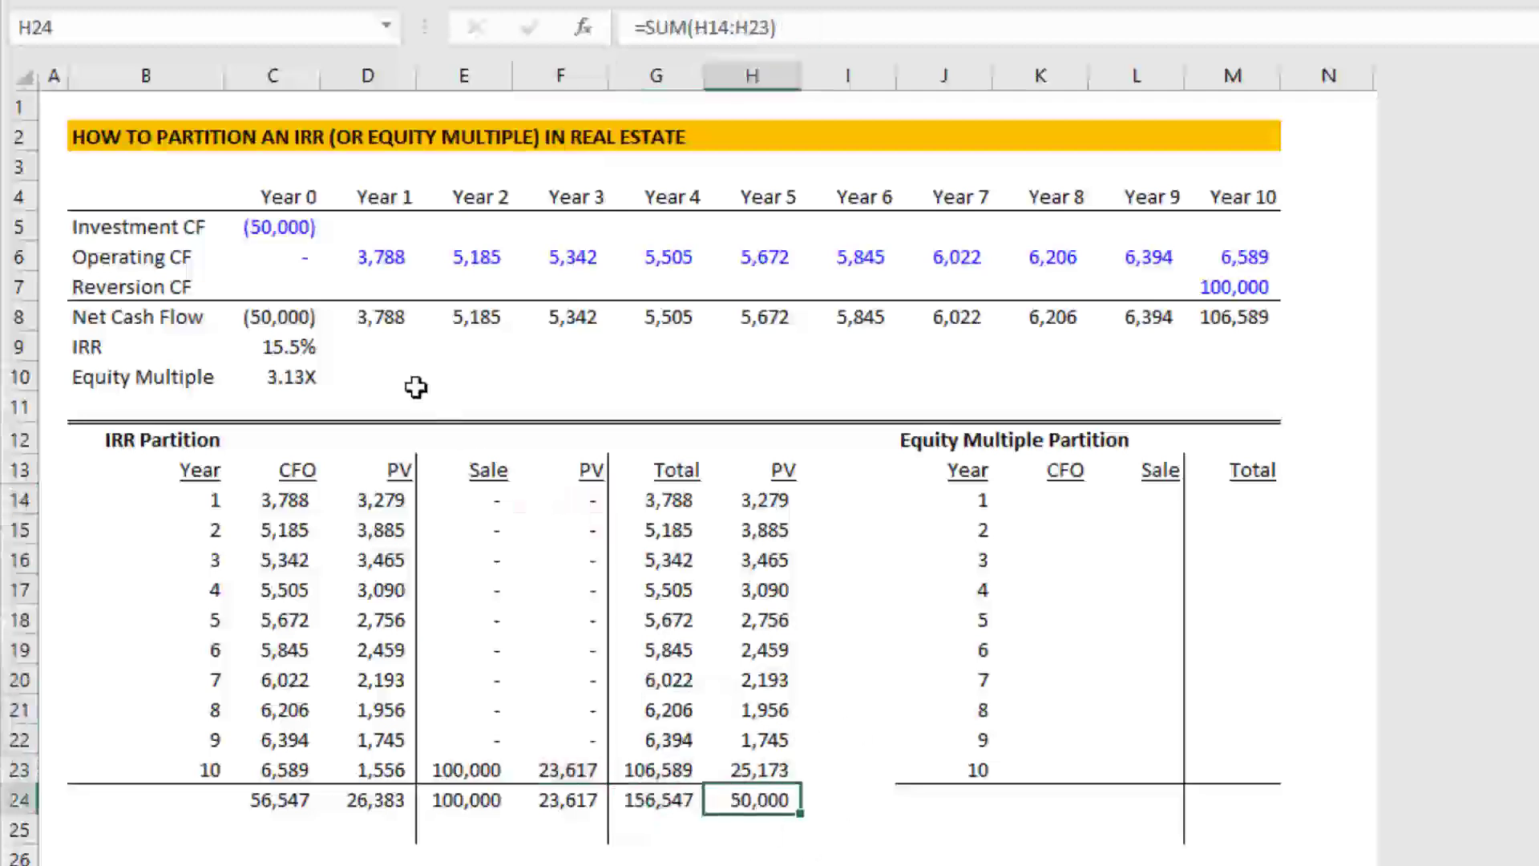
click(287, 227)
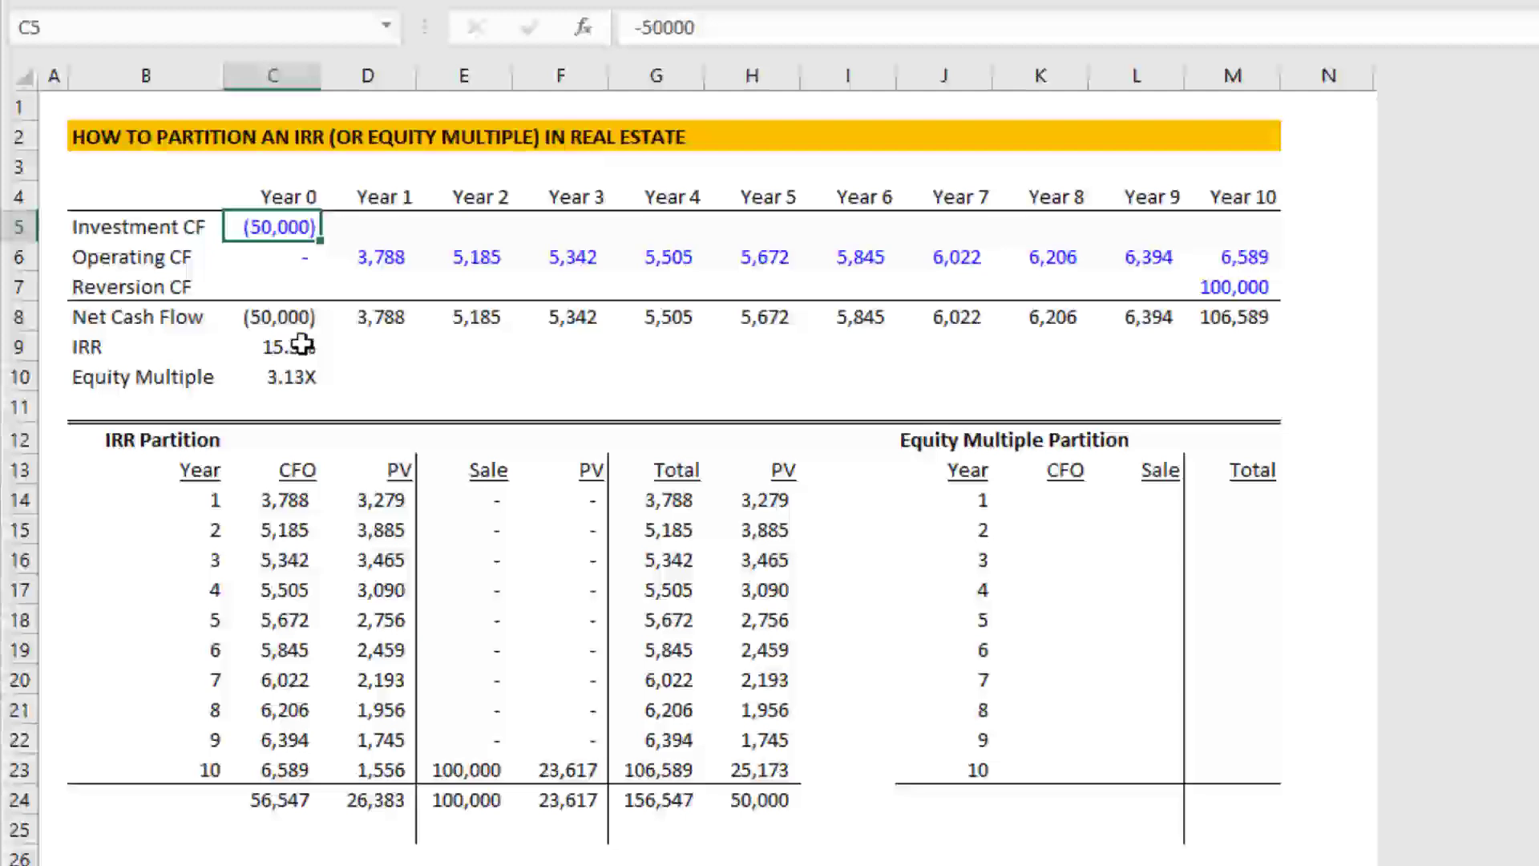
click(303, 345)
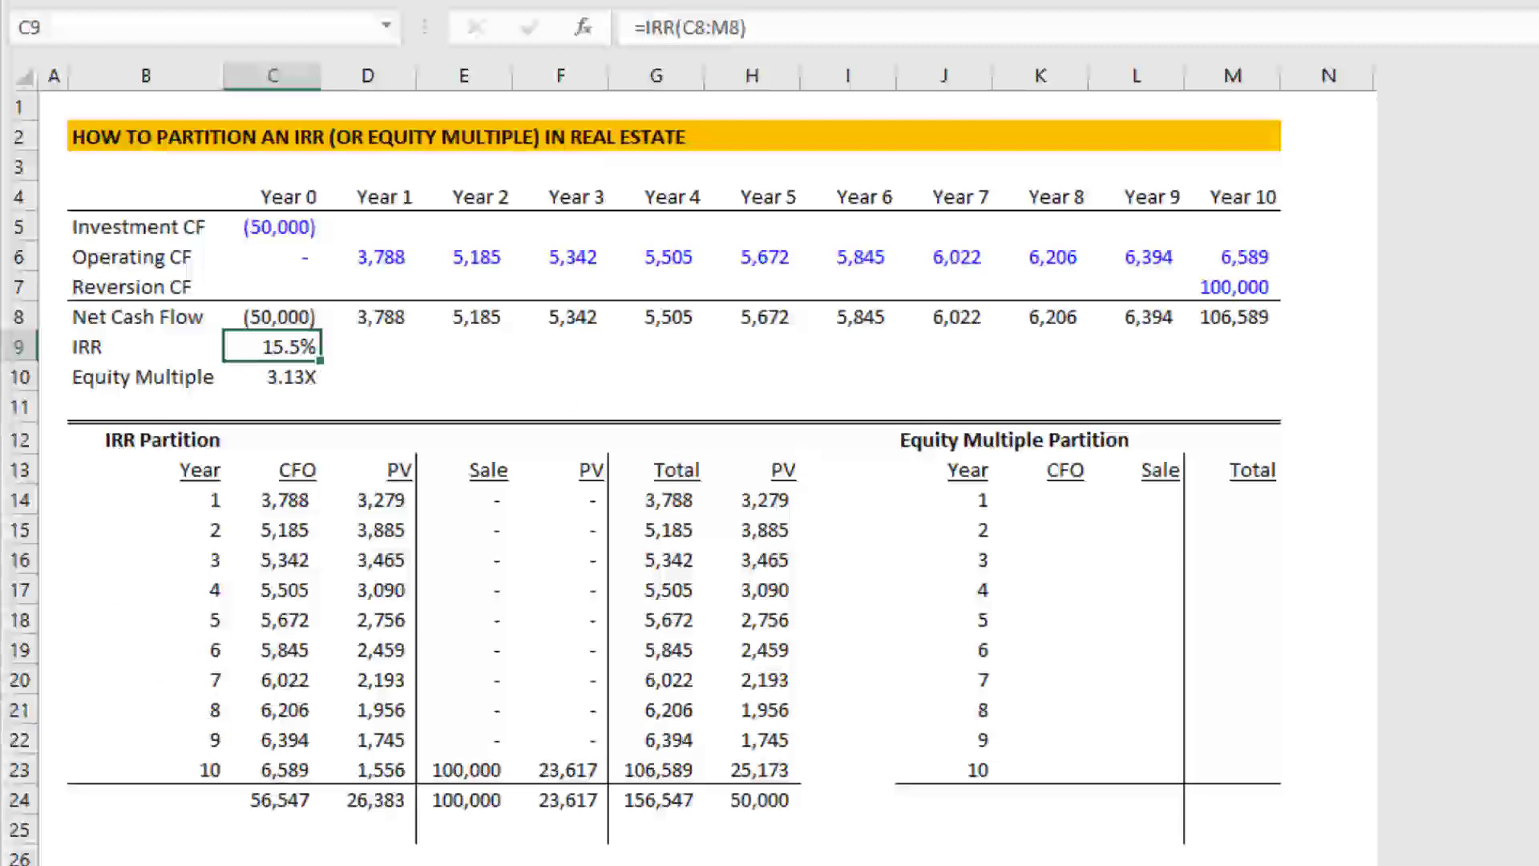
click(388, 830)
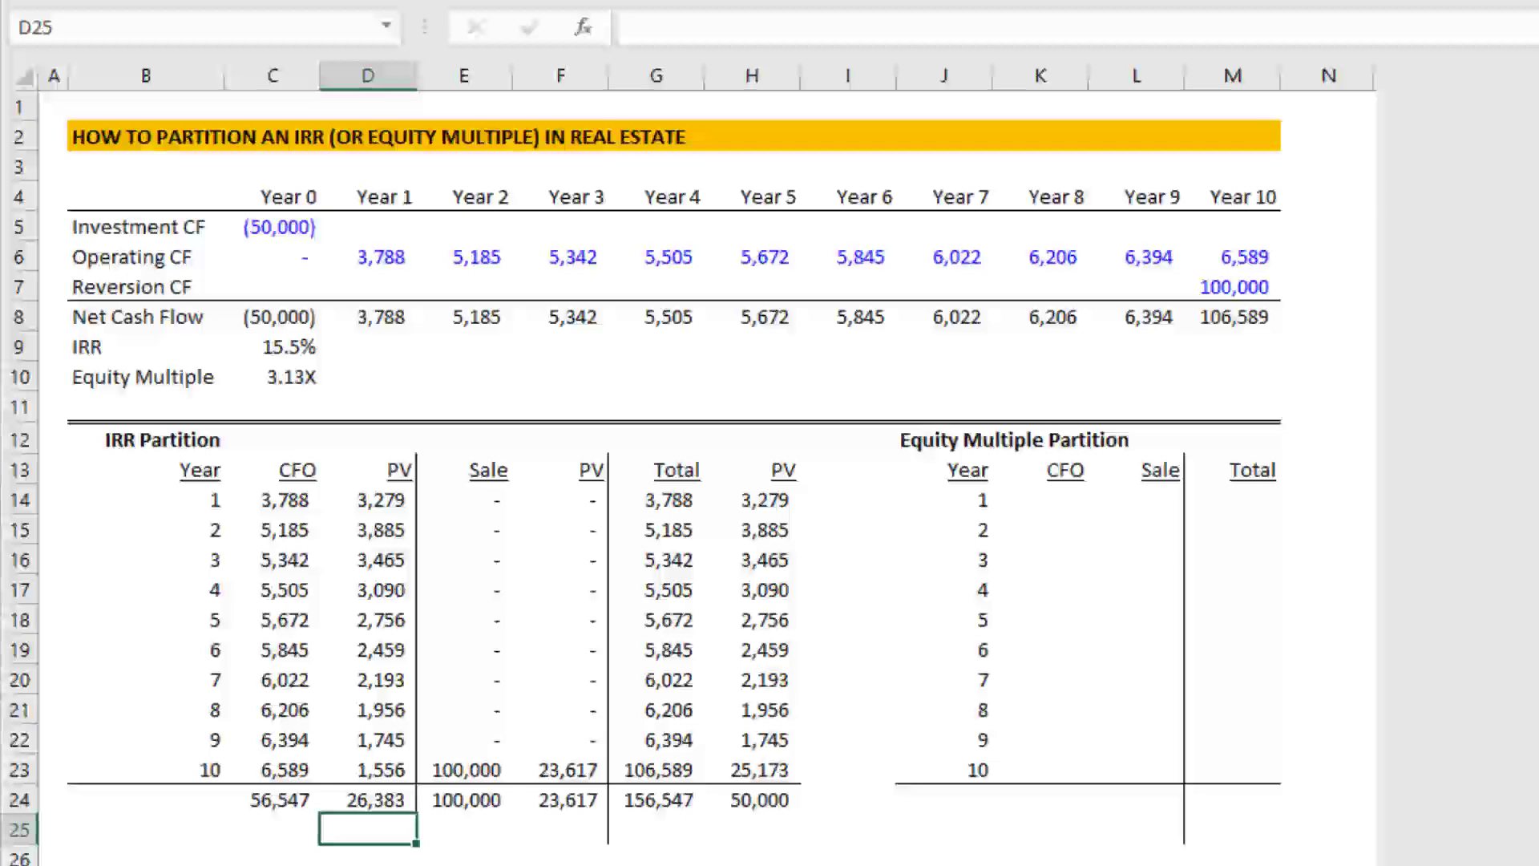
Step: Enter =D24/$H$24 under the operating PV total, giving a 52.8% share
key(Up)
key(Up)
key(Up)
key(Up)
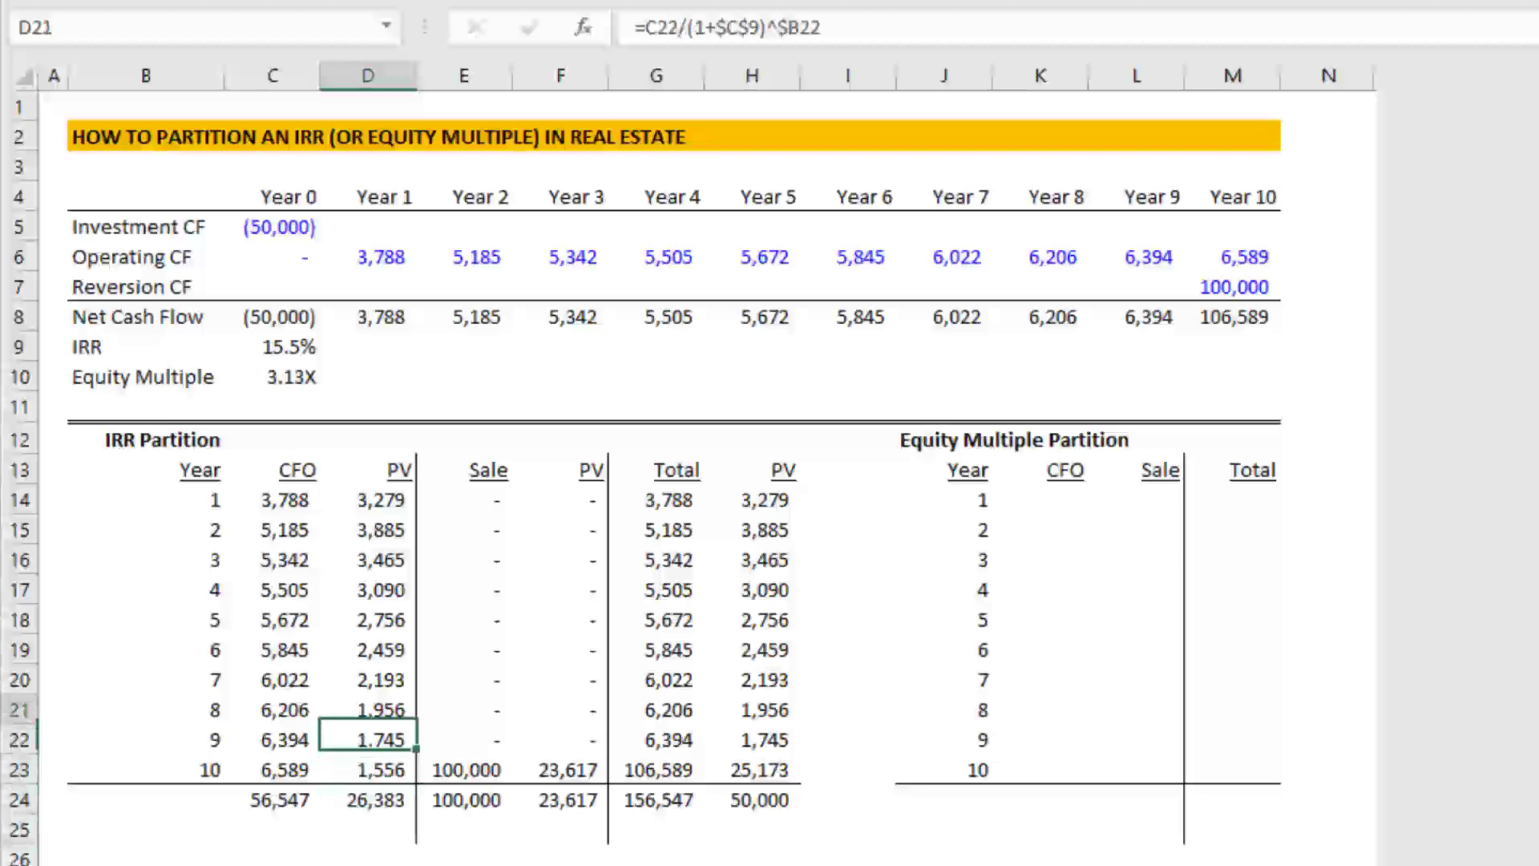
key(Down)
key(Down)
key(Down)
key(Down)
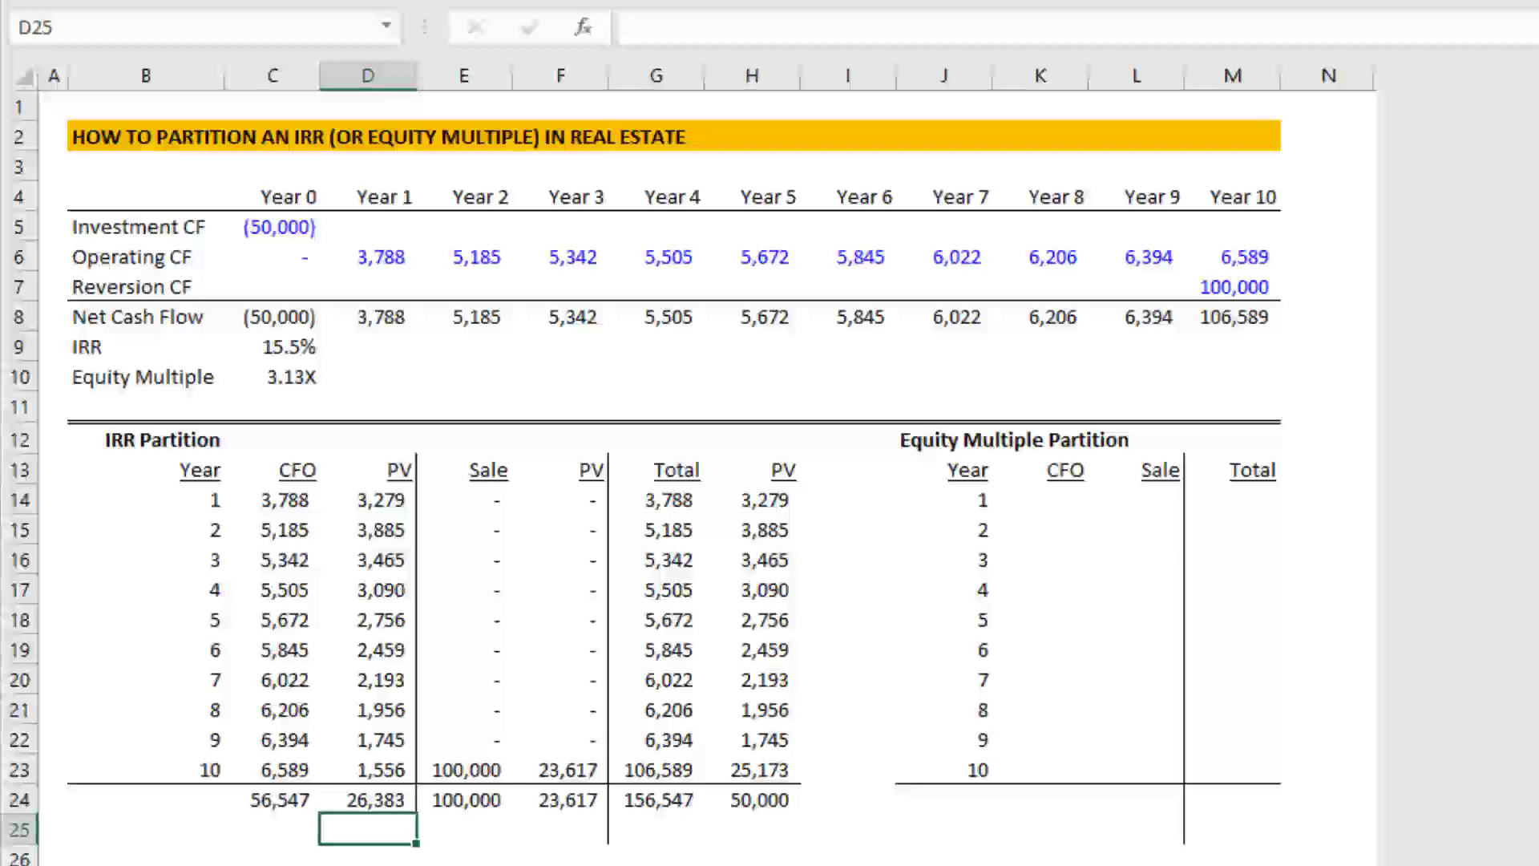
text(=)
key(Up)
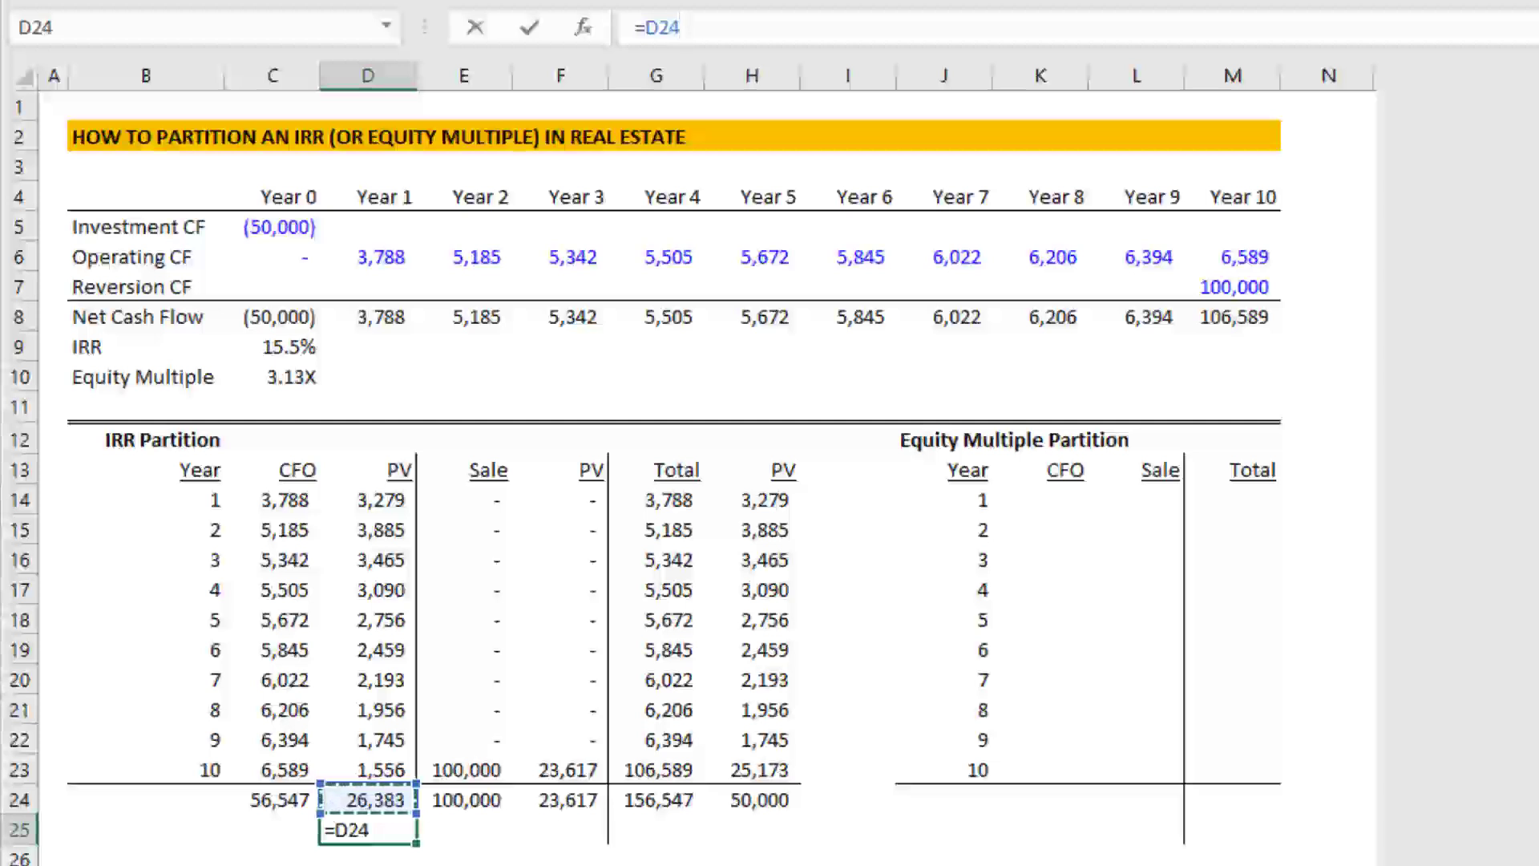
text(/)
key(Up)
key(Right)
key(Right)
key(Right)
key(Right)
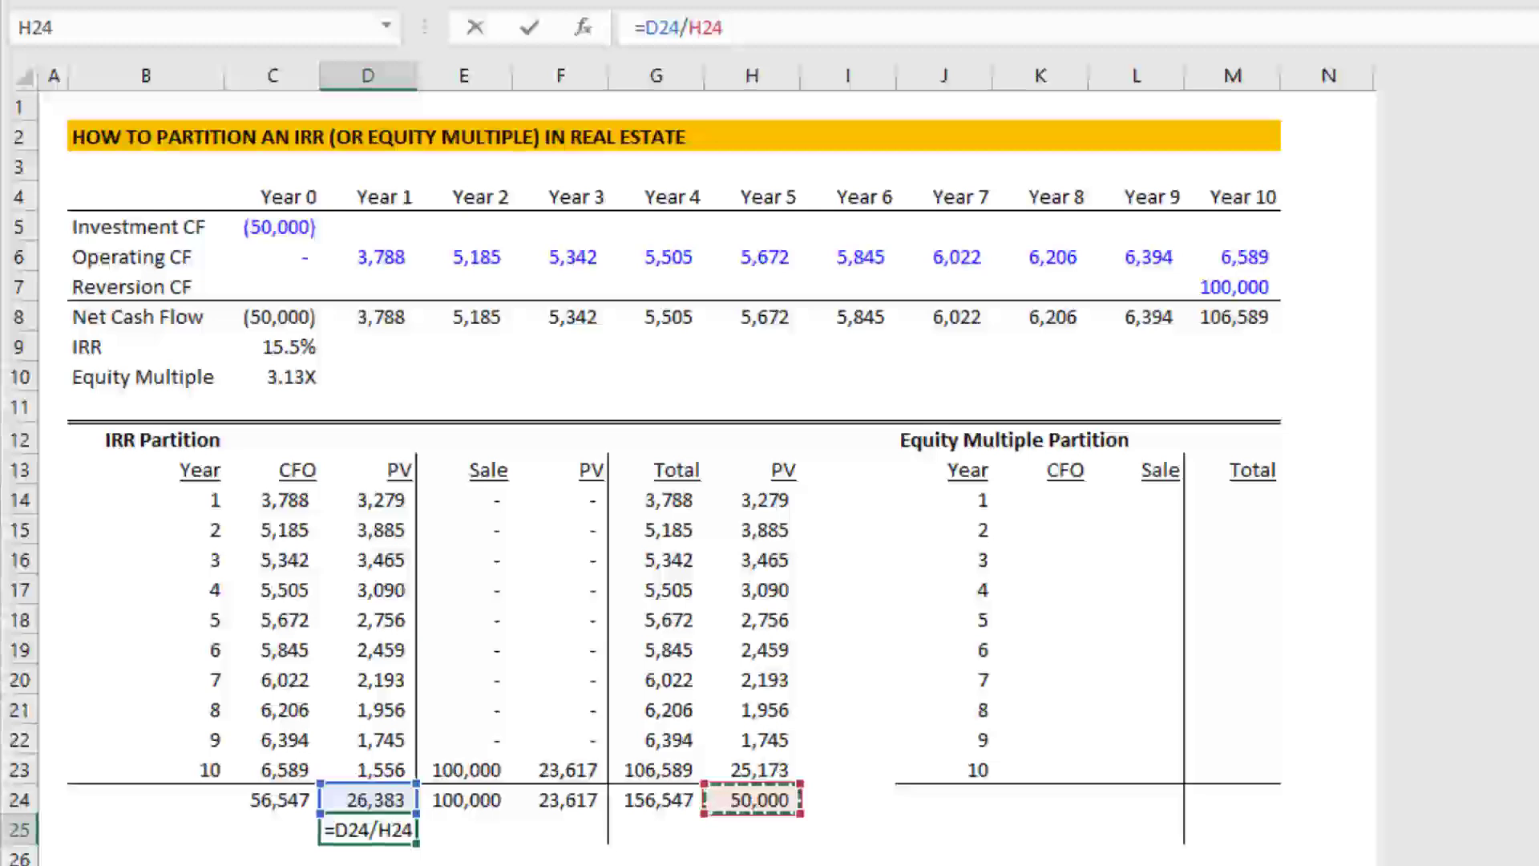
key(F4)
key(Return)
key(Up)
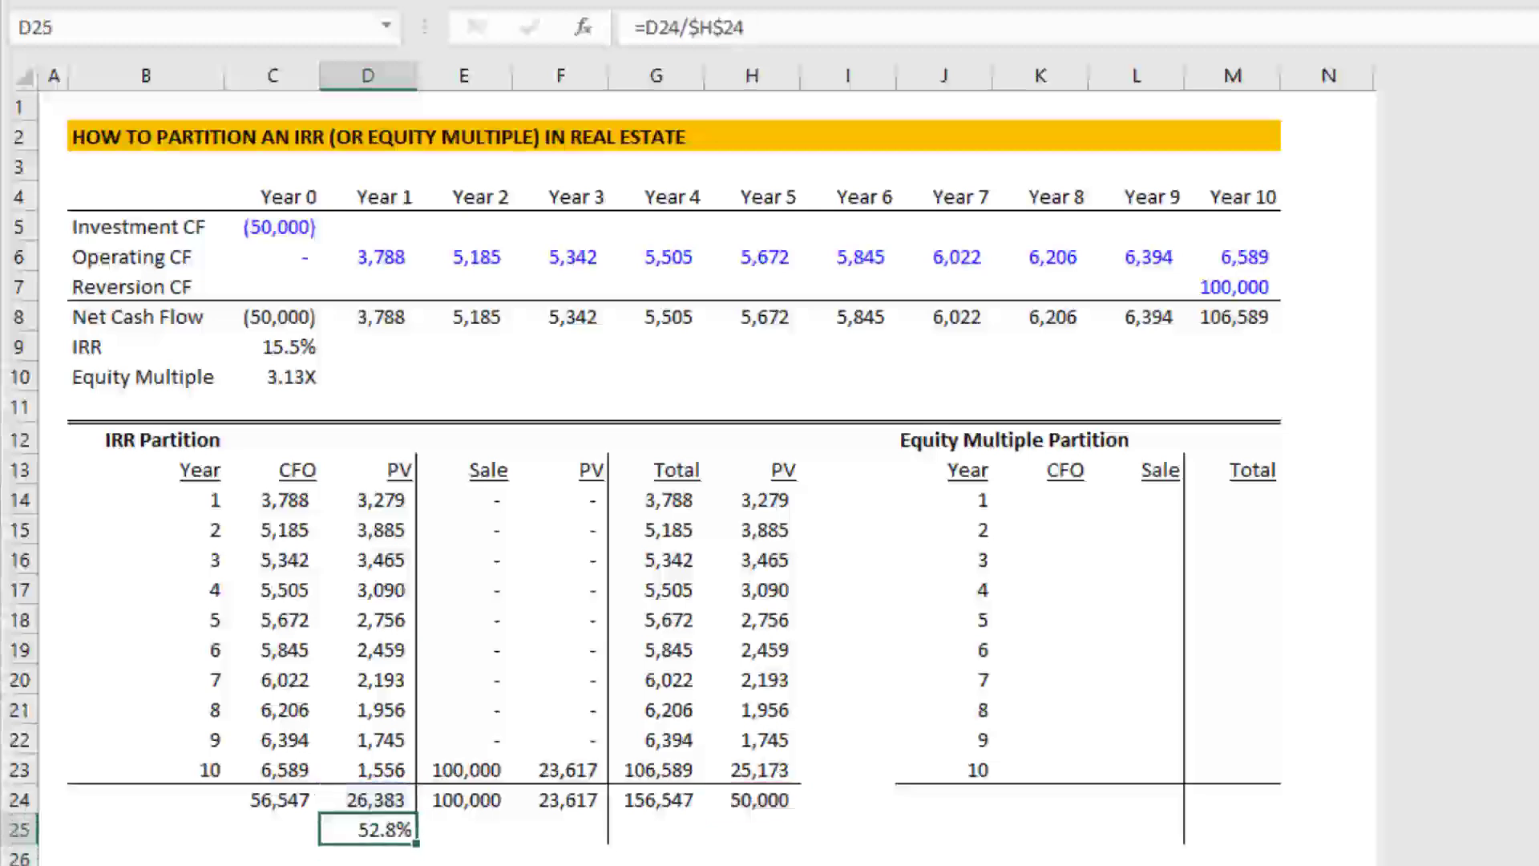
Step: Copy the share formula under the sale PV total, giving 47.2%, and review both formulas
key(ctrl+c)
key(Right)
key(Right)
key(ctrl+v)
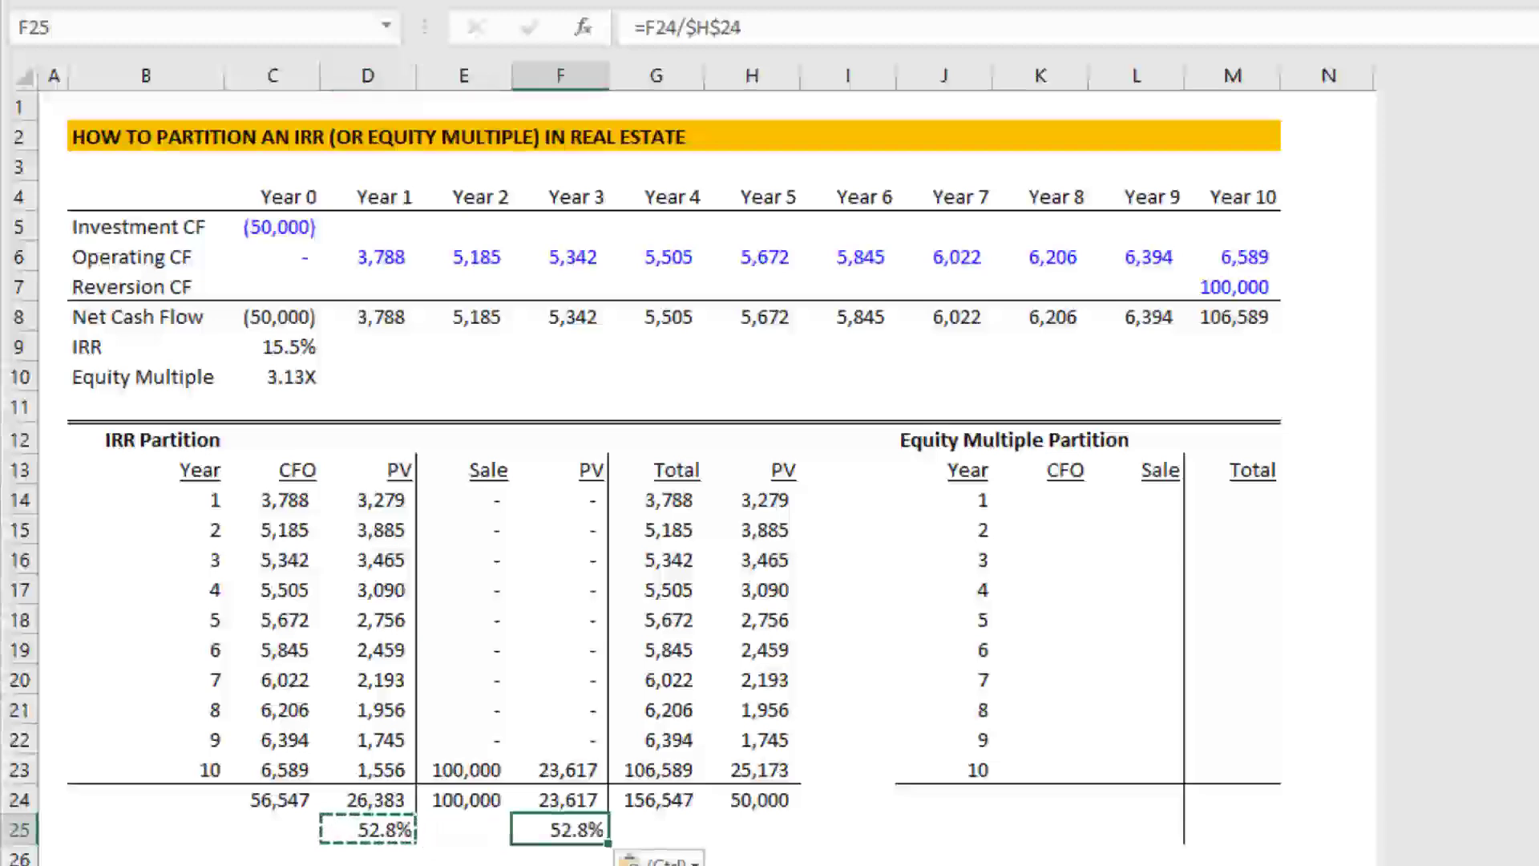
key(Return)
key(Up)
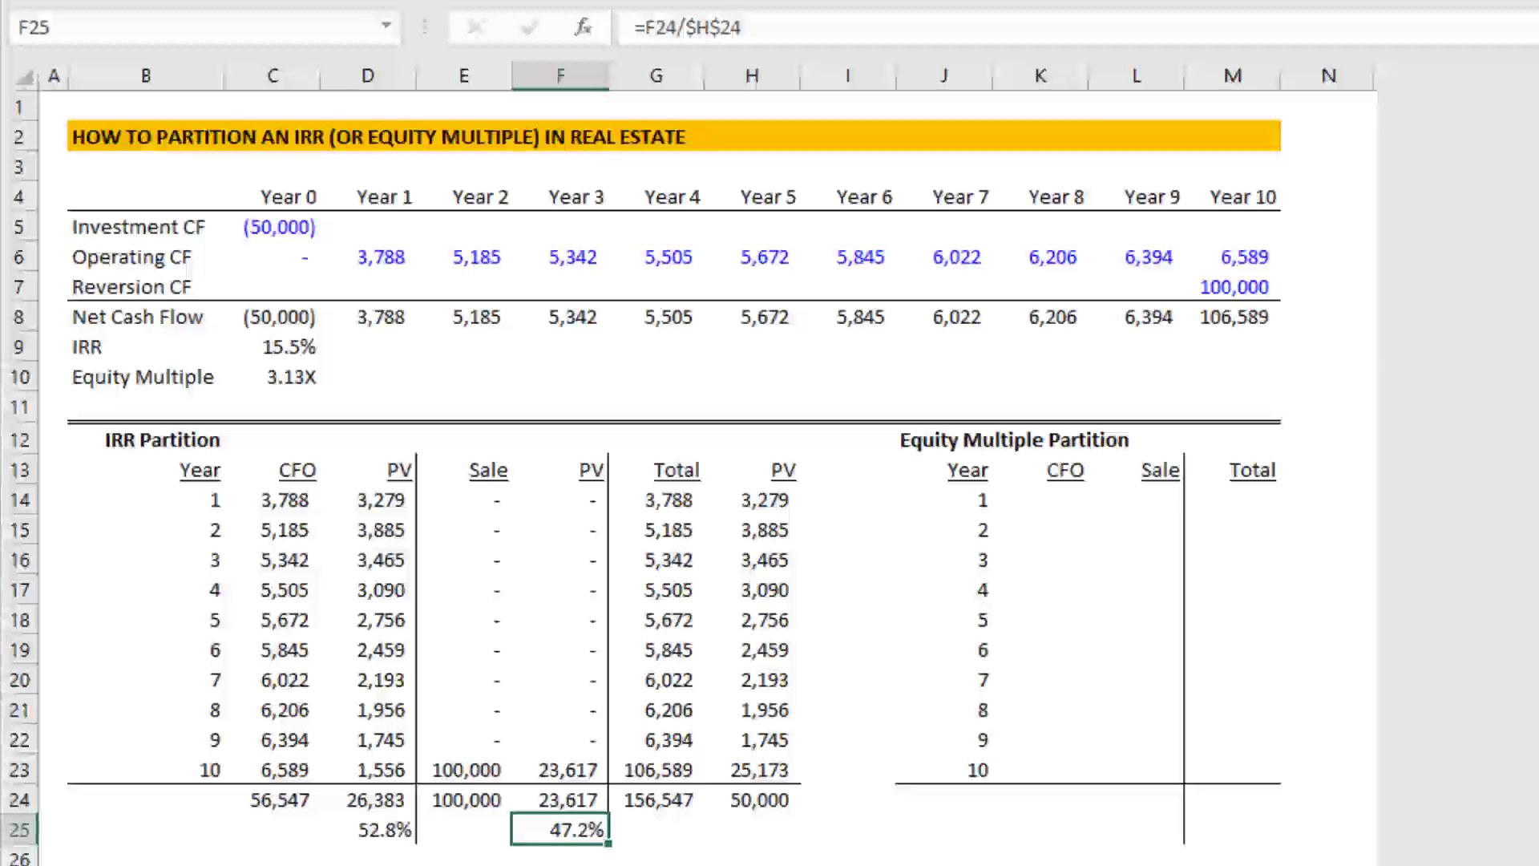
click(384, 830)
click(561, 829)
key(Left)
key(Left)
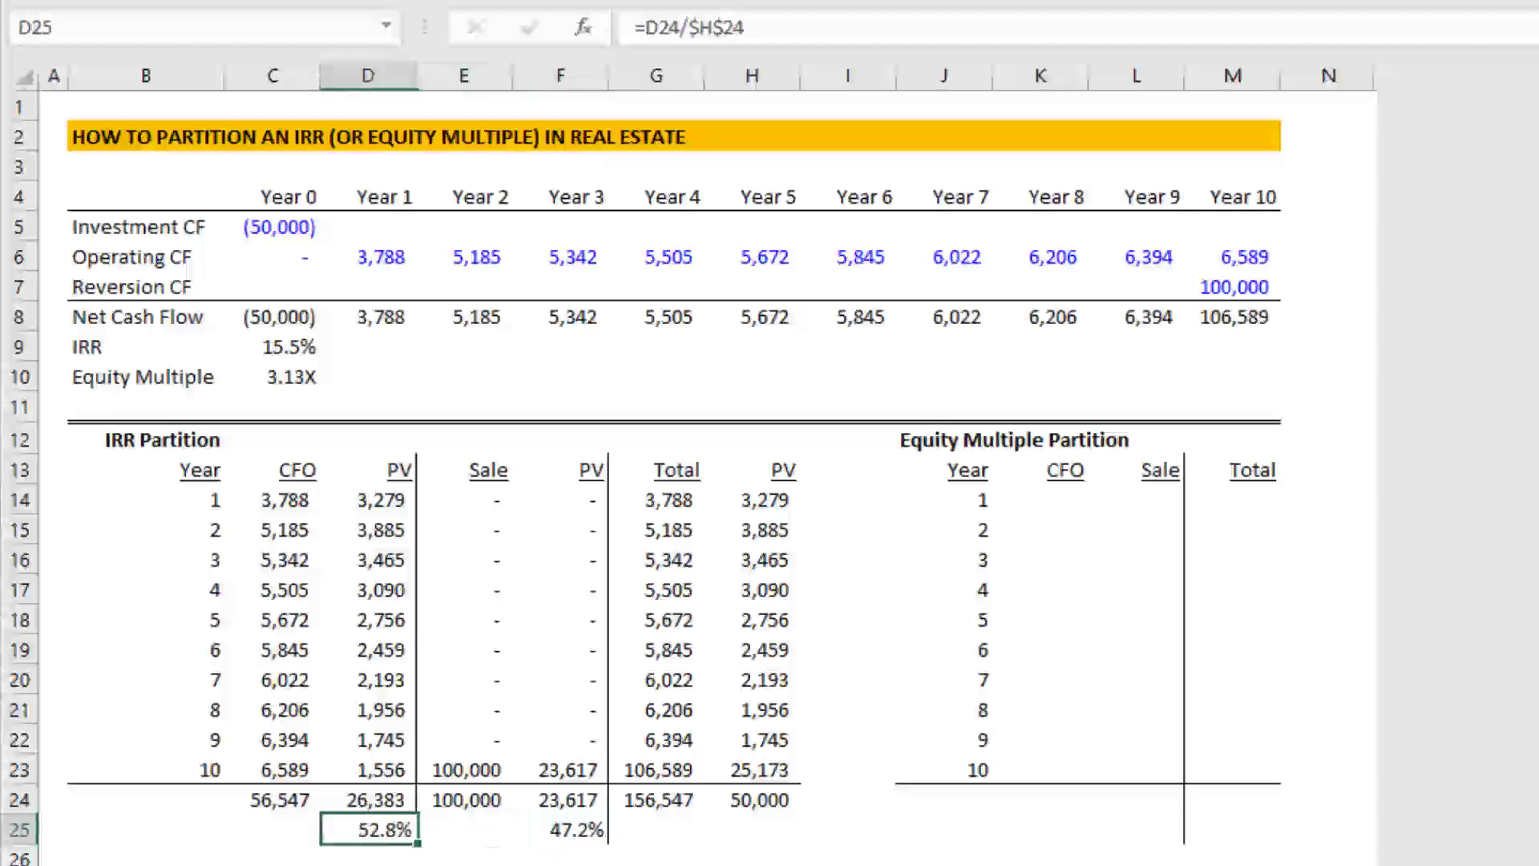
key(Right)
key(Right)
key(Up)
key(Up)
key(Up)
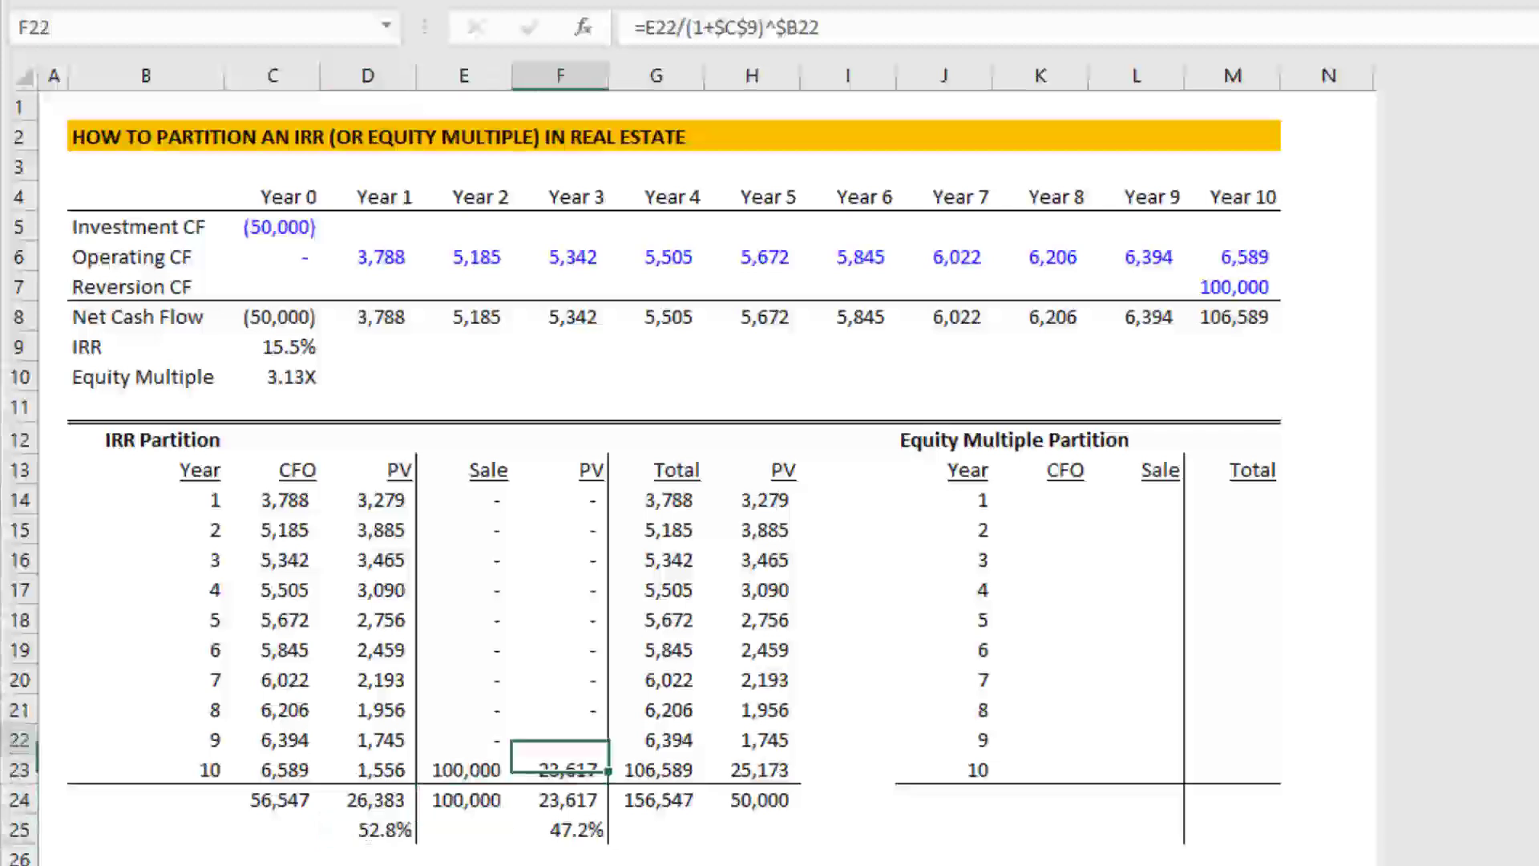
Step: Enter 50,000 as the Year 10 reversion cash flow
key(Right)
key(Up)
key(Up)
key(Up)
key(Up)
key(Right)
key(Right)
key(Right)
key(Up)
key(Up)
key(Up)
key(Up)
key(Up)
key(Up)
key(Up)
key(Up)
key(Up)
key(Up)
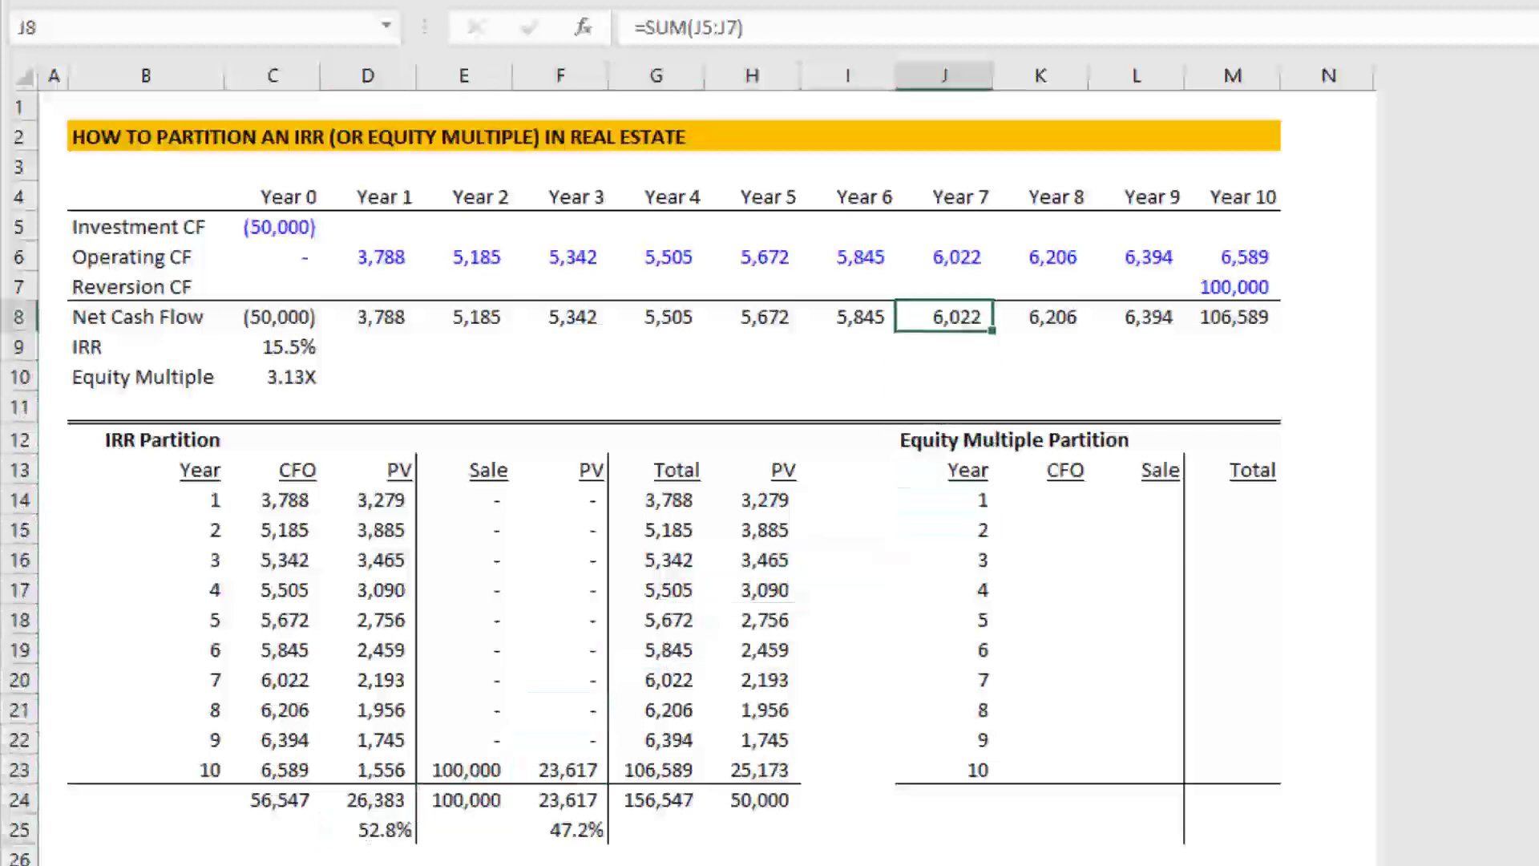
key(Up)
key(Right)
key(Right)
key(Right)
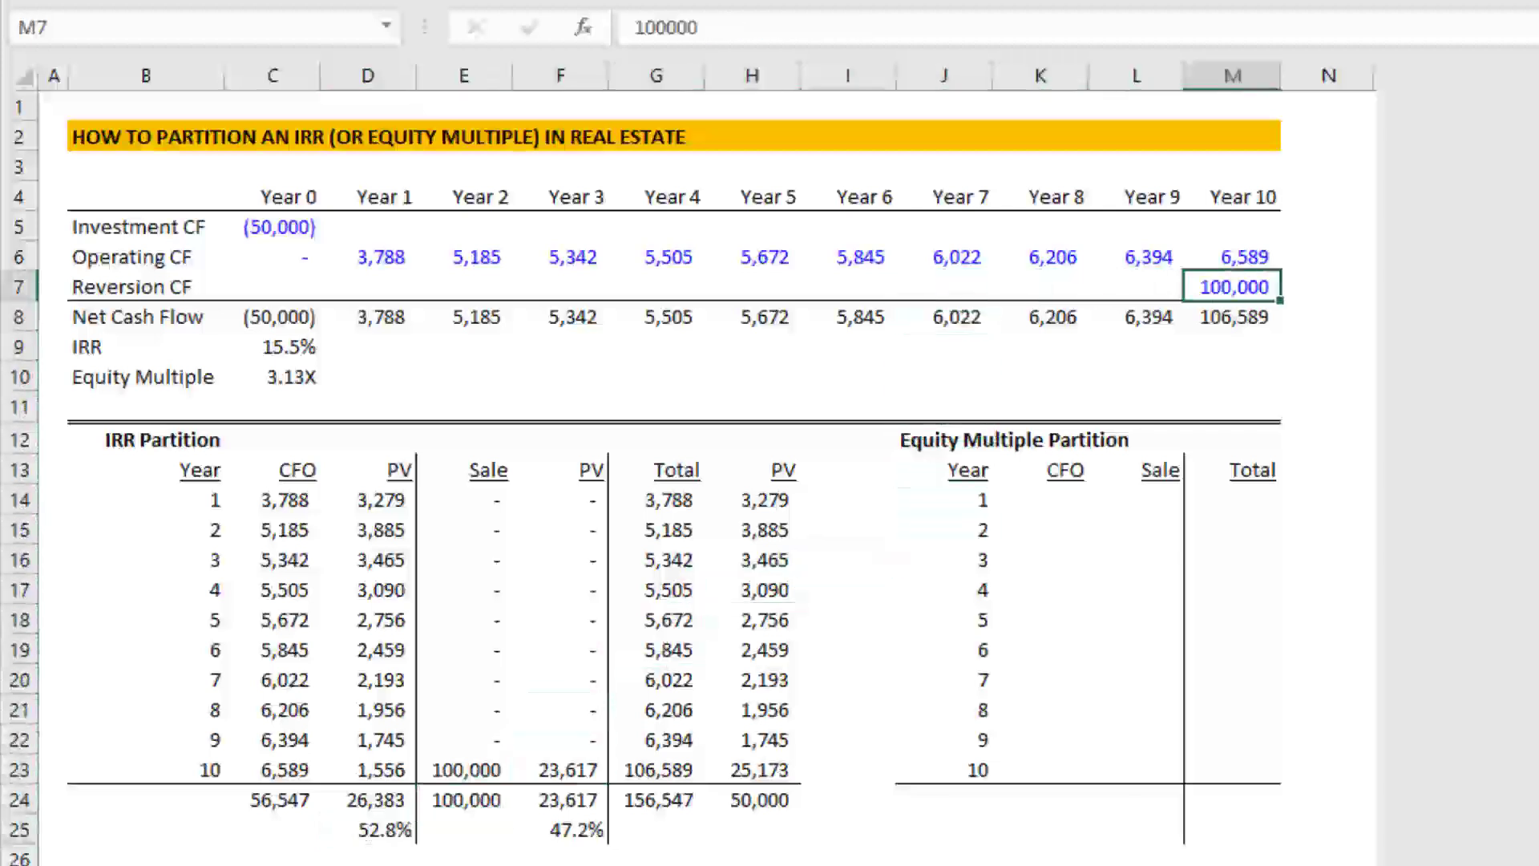
key(Up)
key(Left)
key(Left)
key(Left)
key(Left)
key(Right)
key(Right)
key(Right)
key(Down)
key(Right)
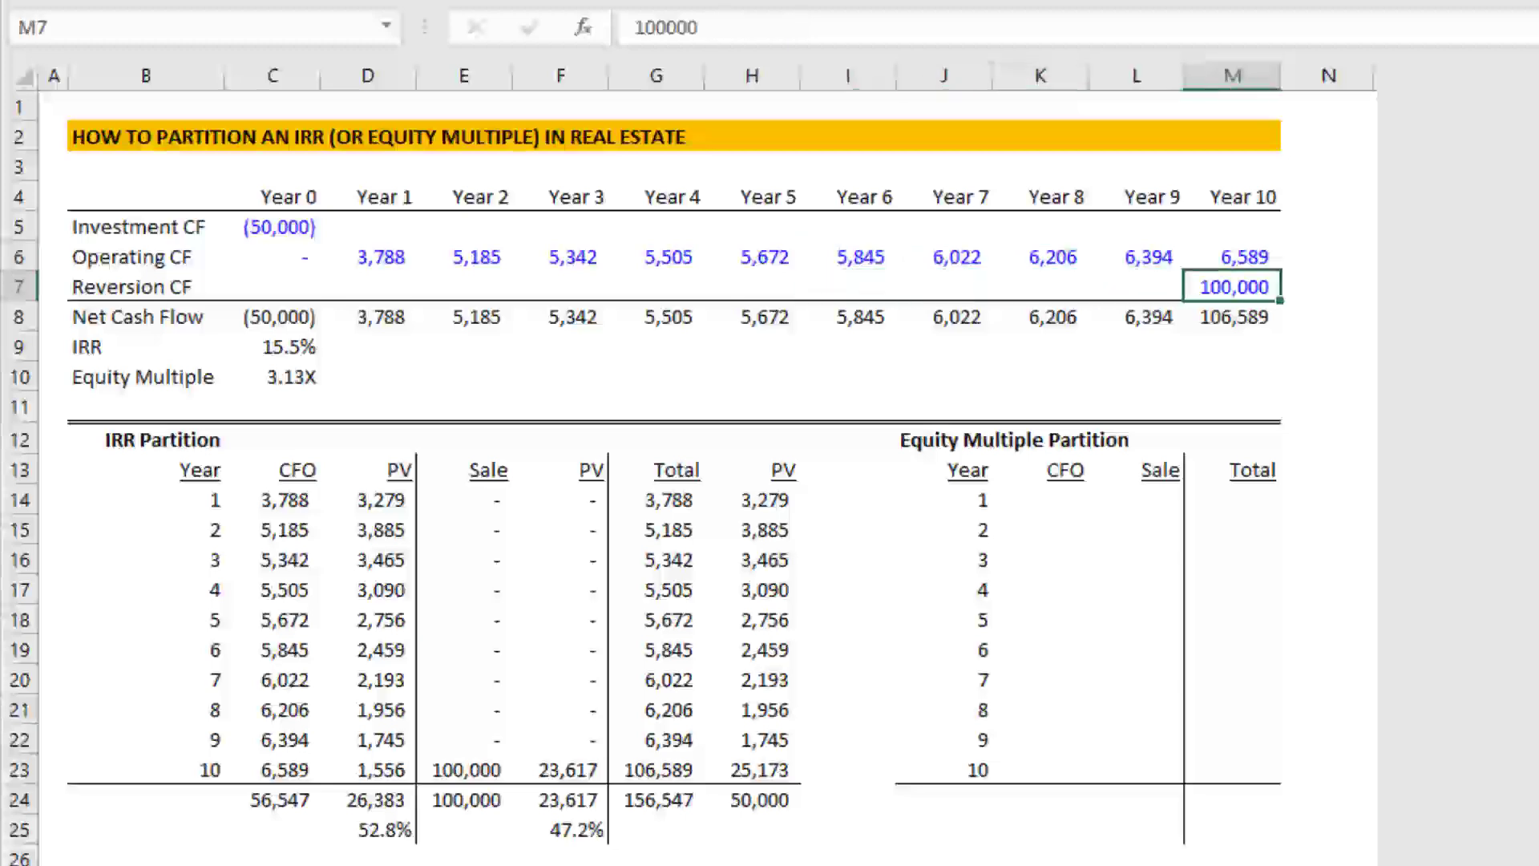
text(50000)
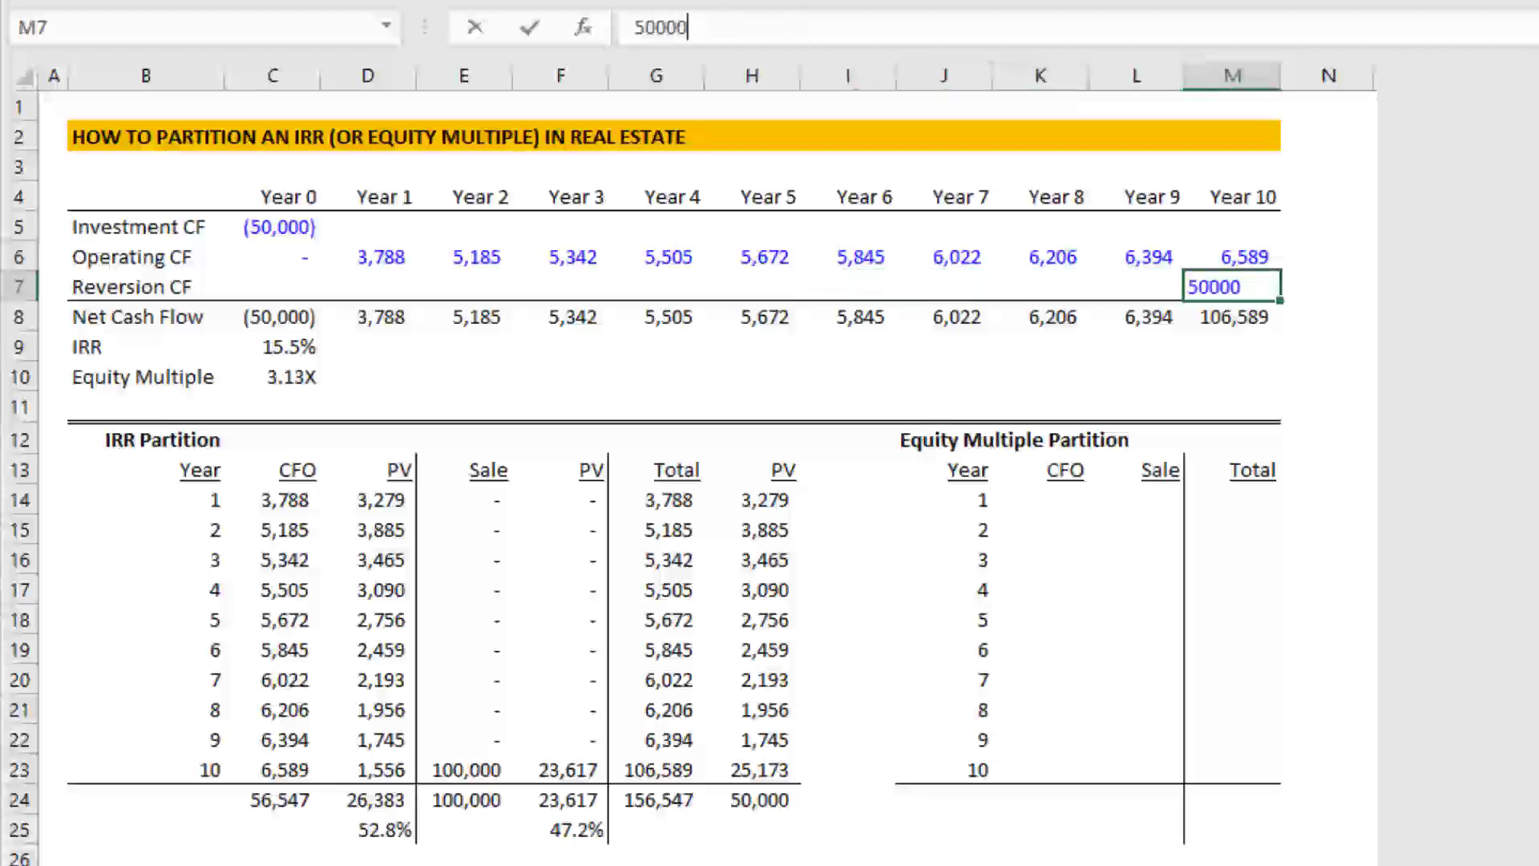
key(Return)
Step: Review the recalculated operating PVs, the lower Year 10 sale value and the new income/sale shares
key(Up)
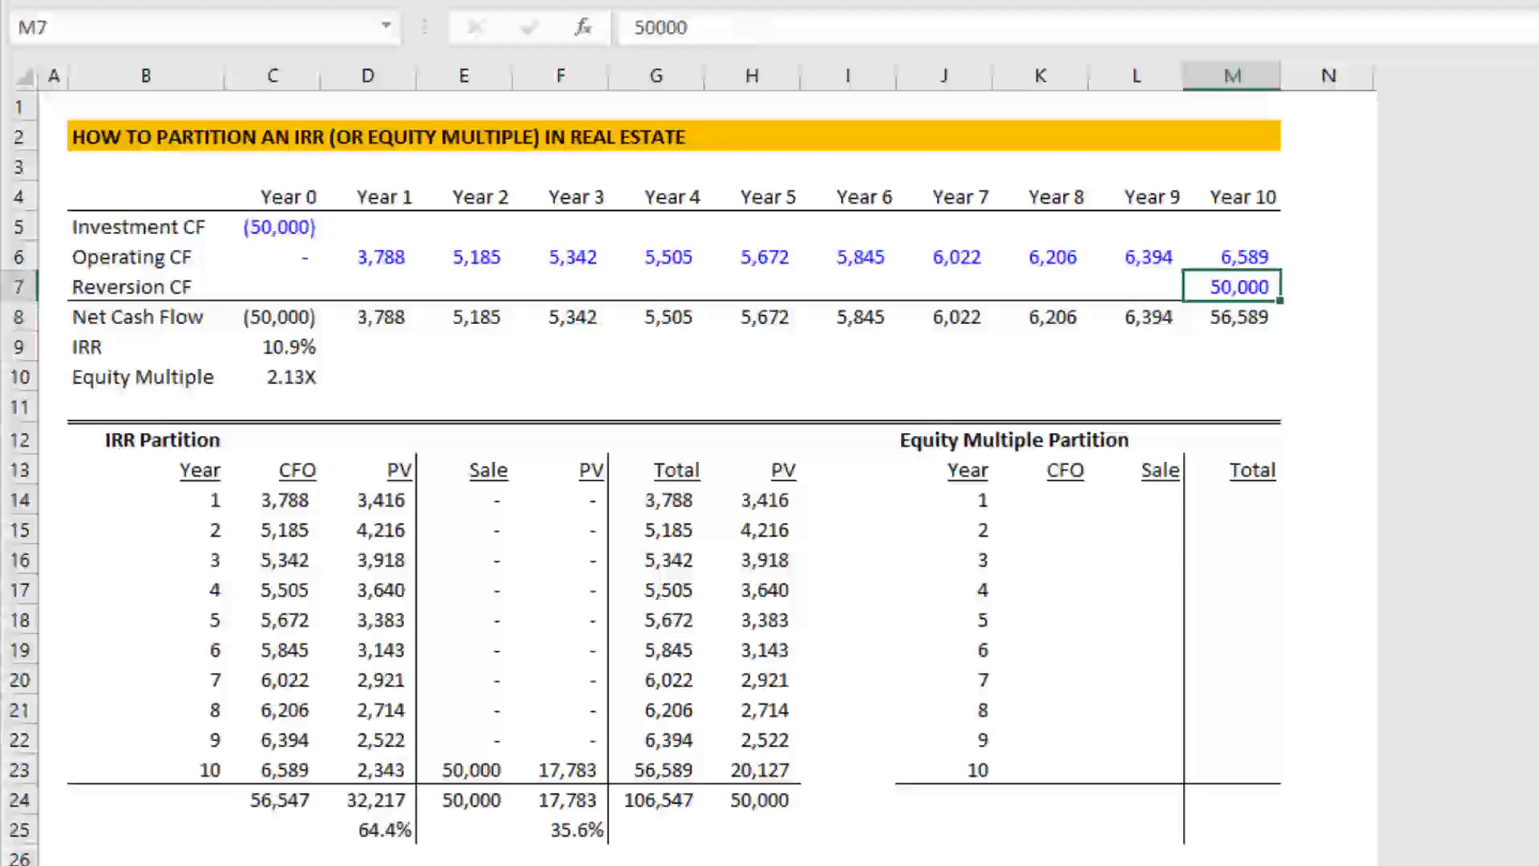
click(367, 839)
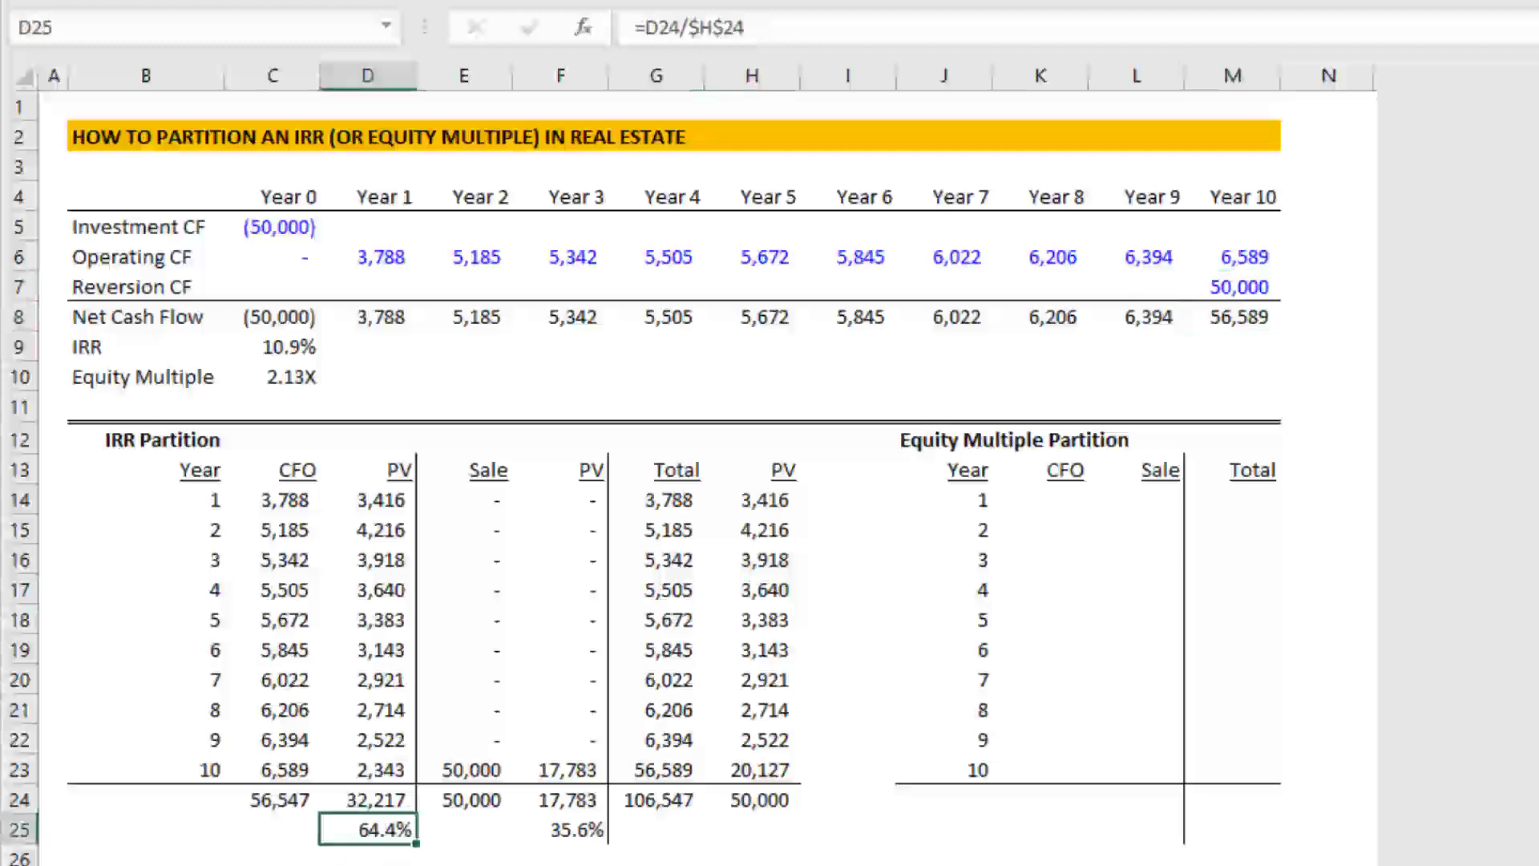
click(368, 740)
click(464, 770)
click(560, 830)
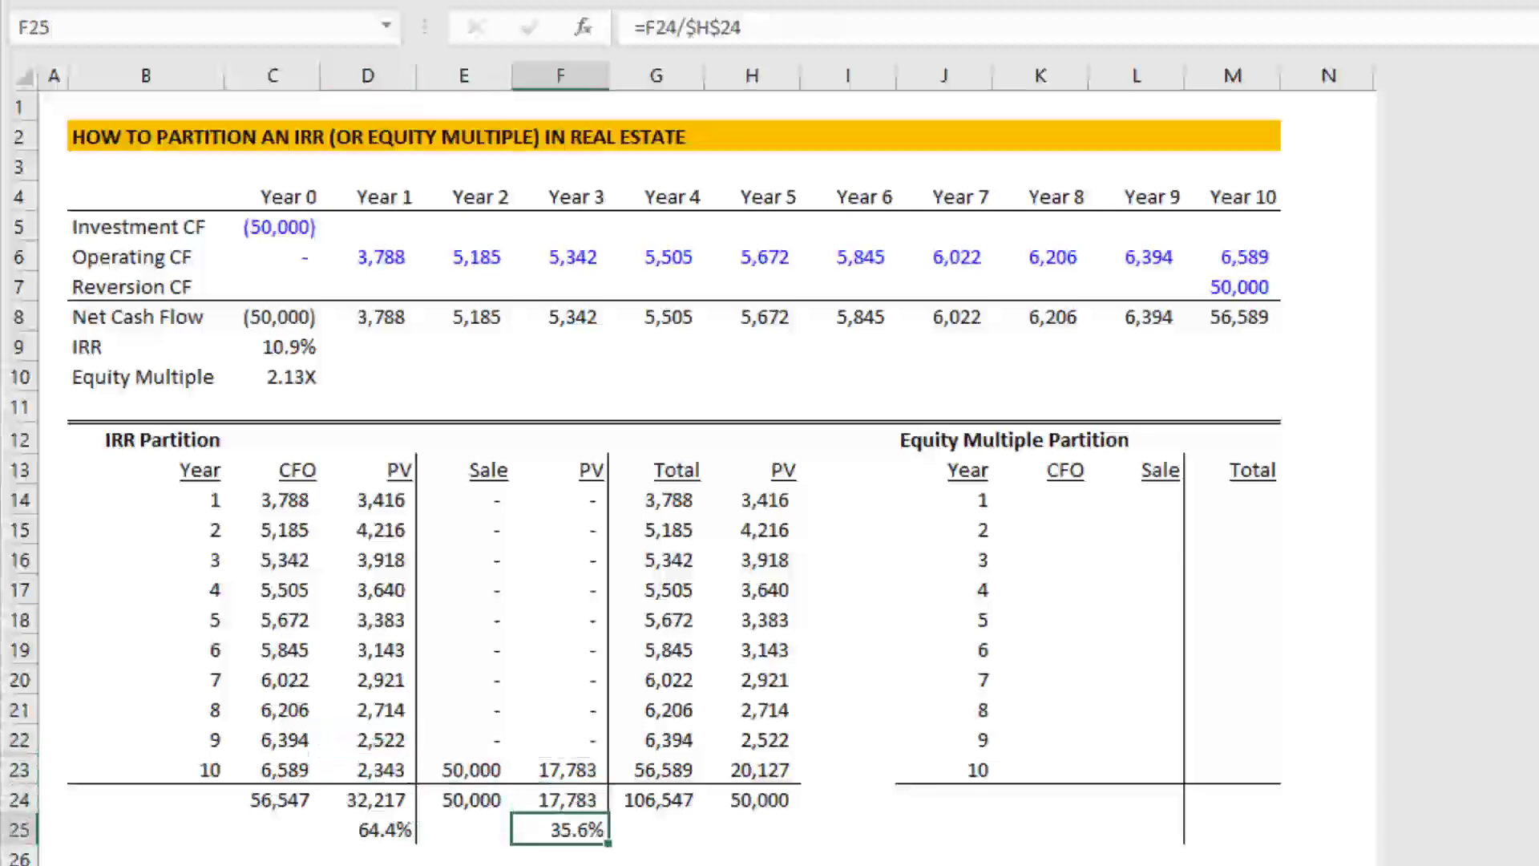
Step: Set the reversion to 0, then check the income share, equity multiple and IRR formulas and year 1–10 cash flows
click(1215, 289)
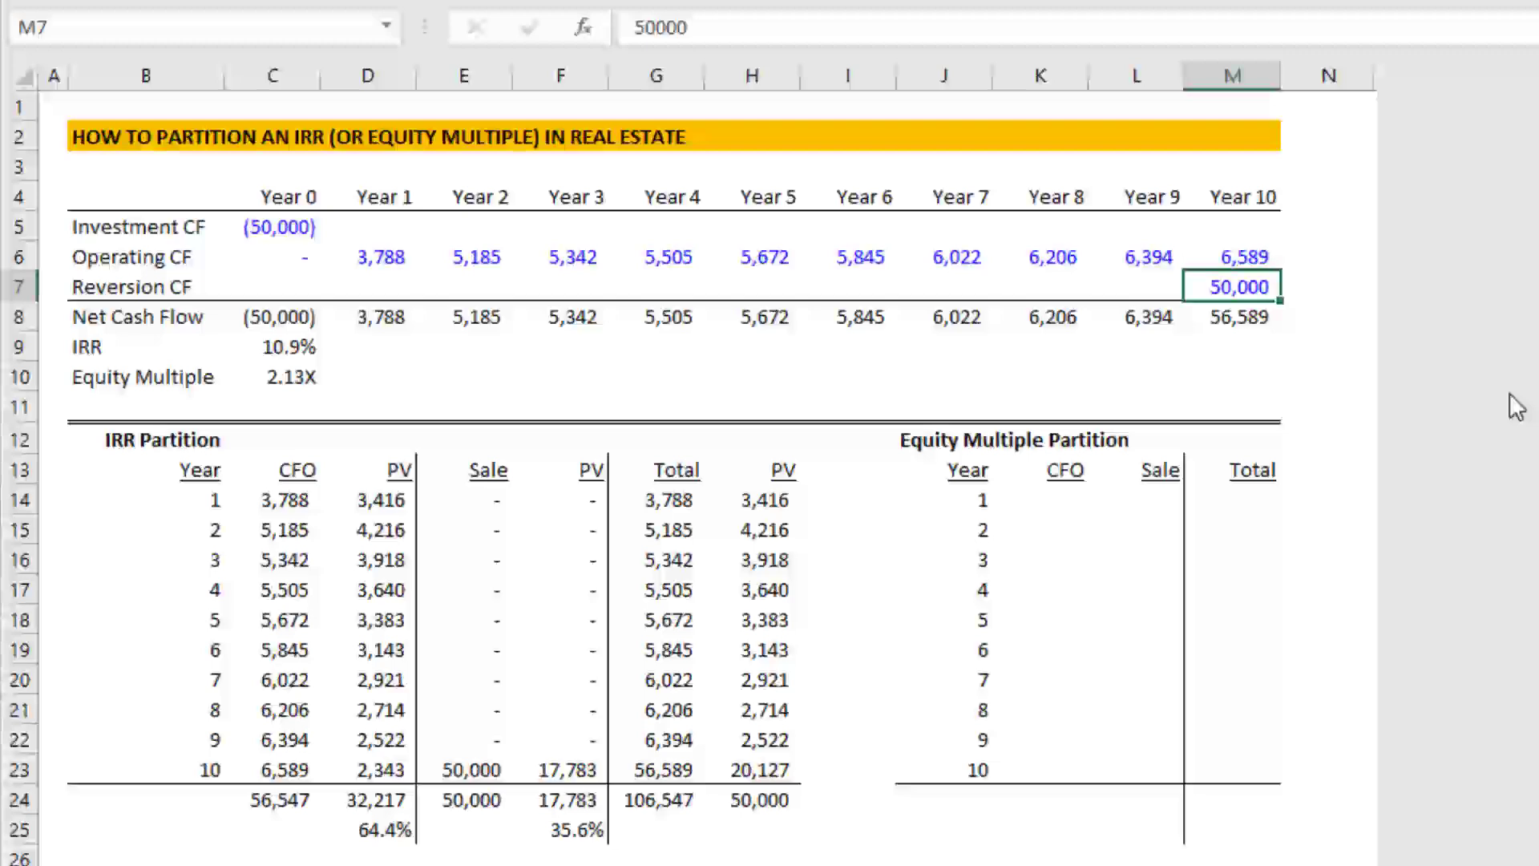
text(0)
key(Return)
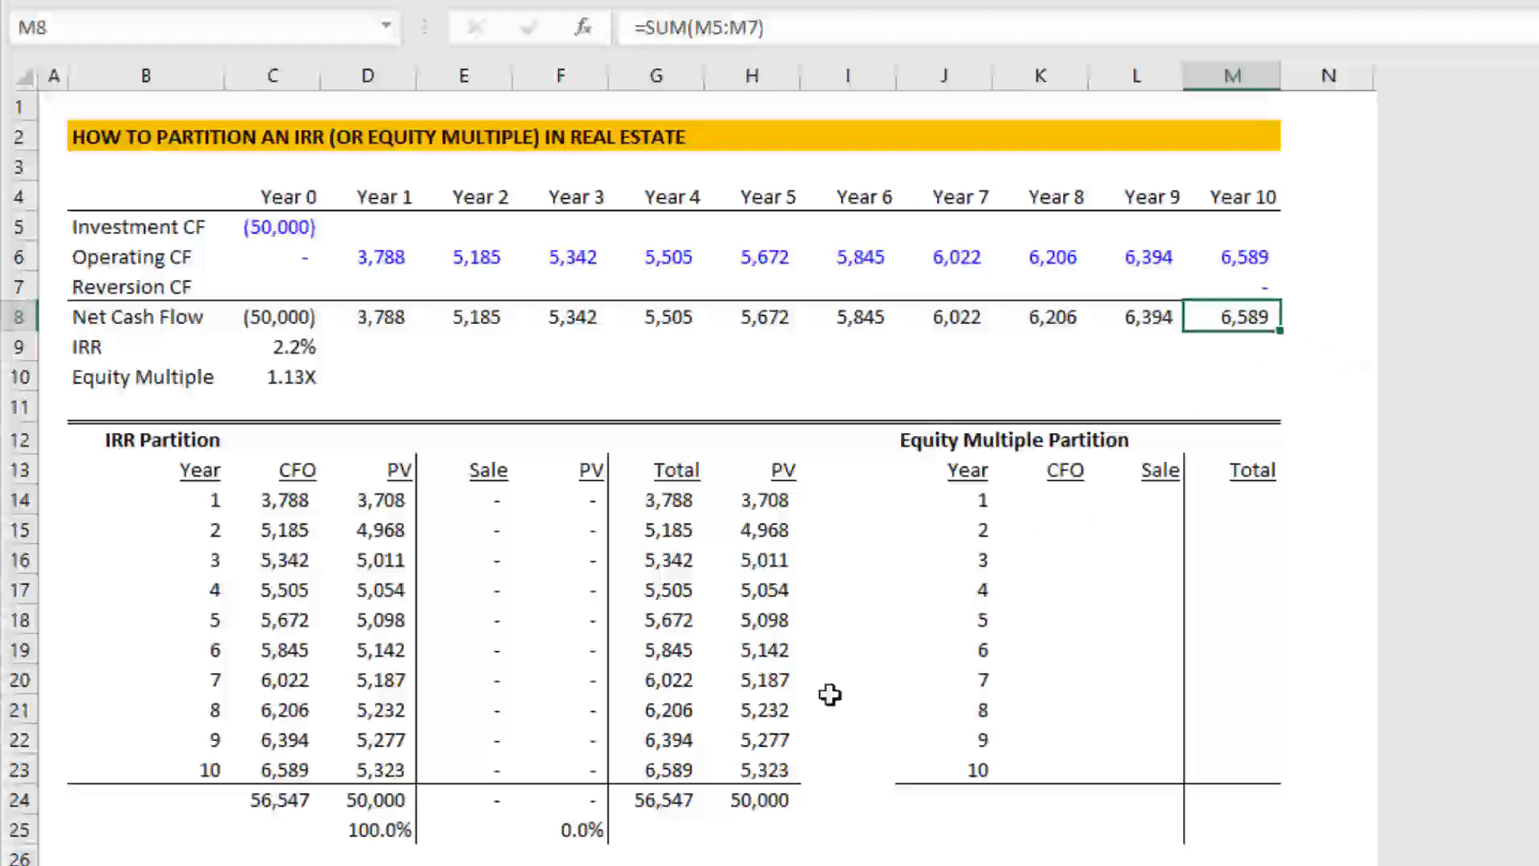
click(377, 826)
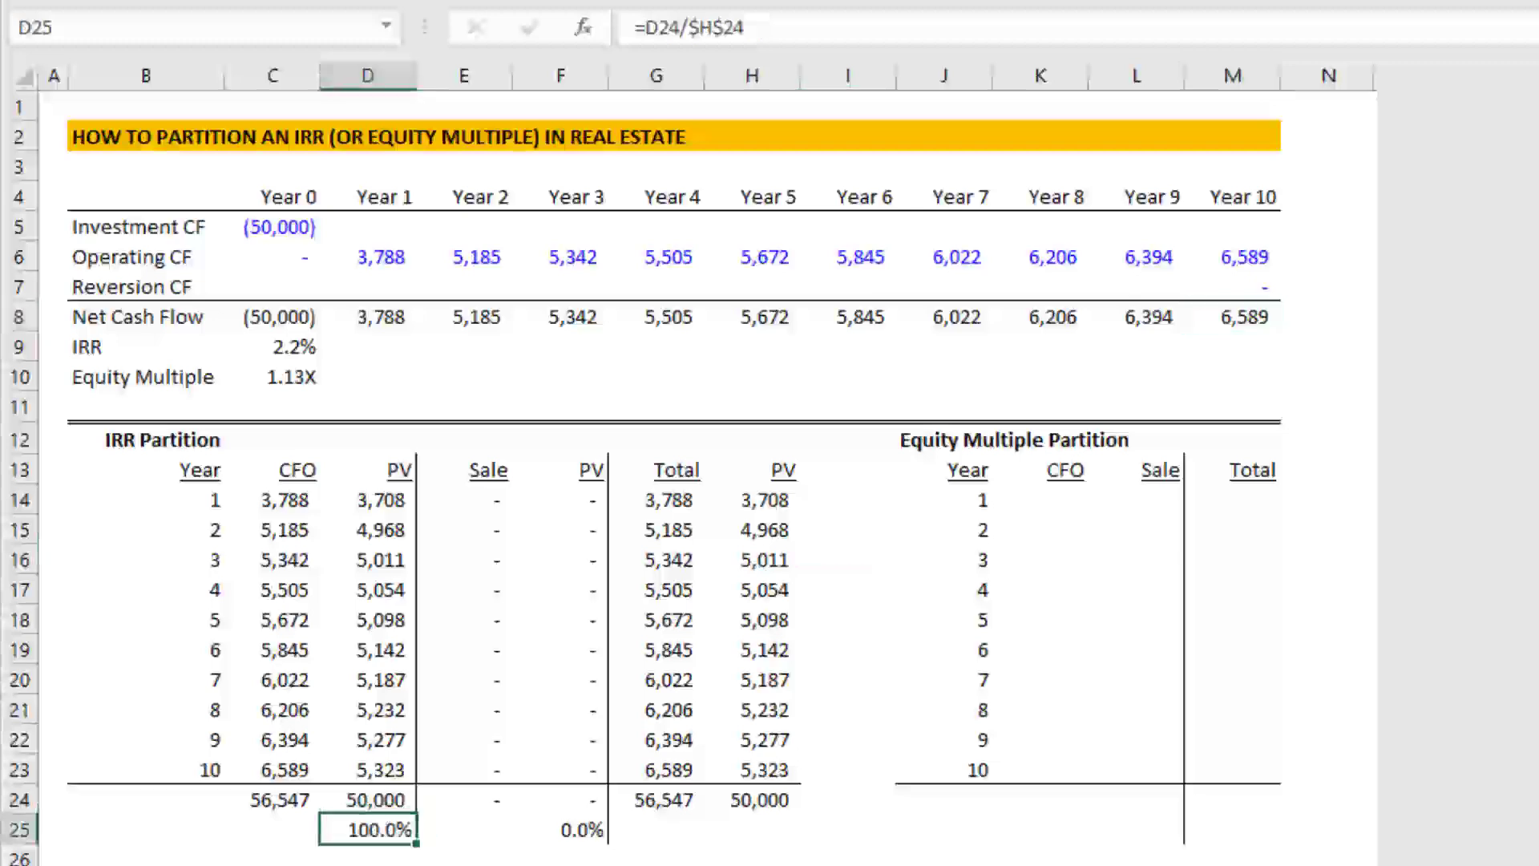
click(316, 382)
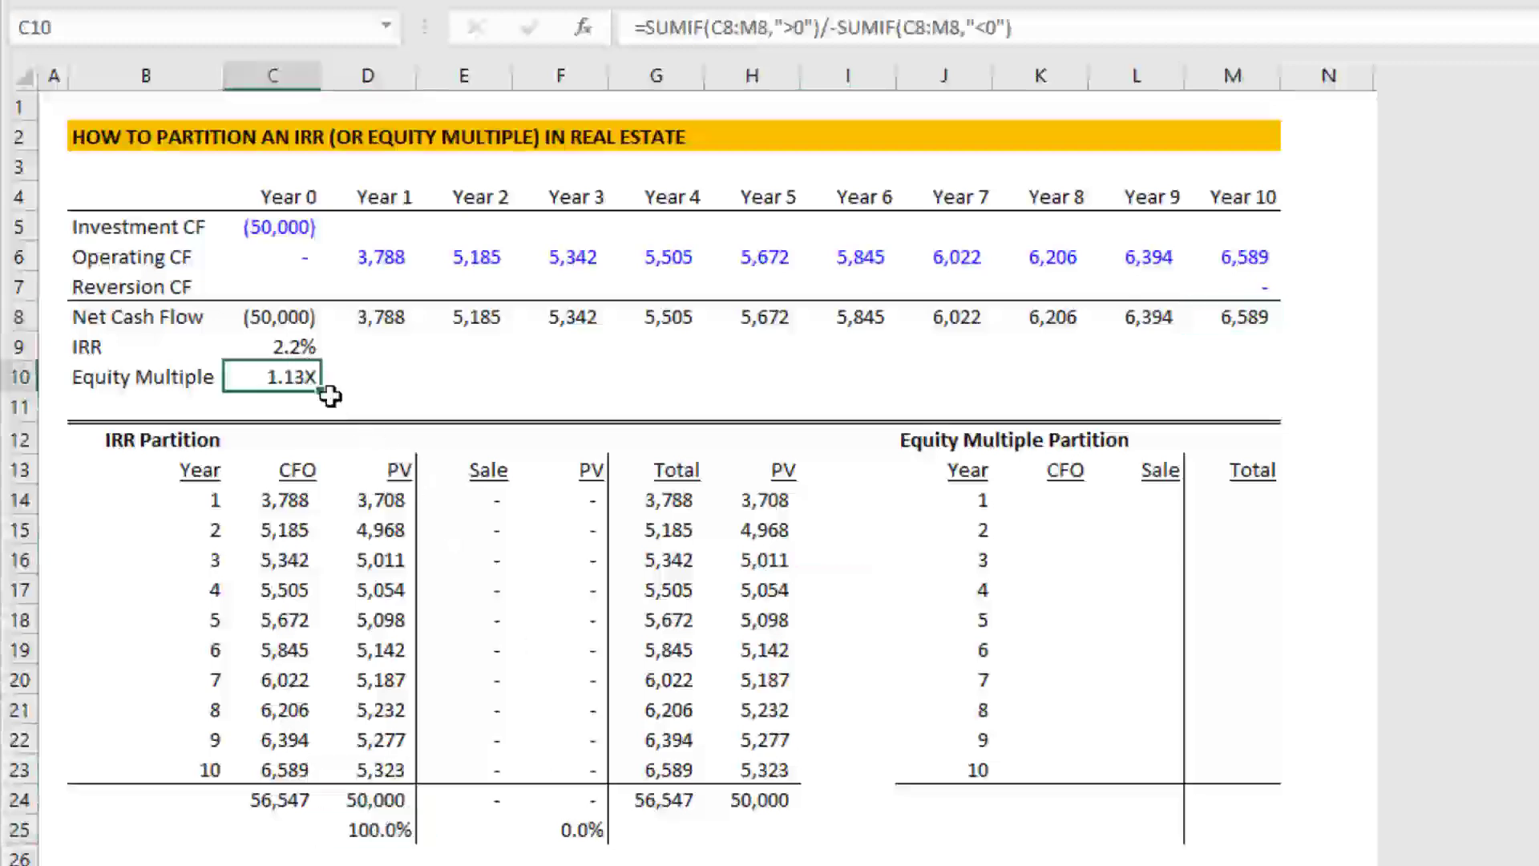
click(305, 343)
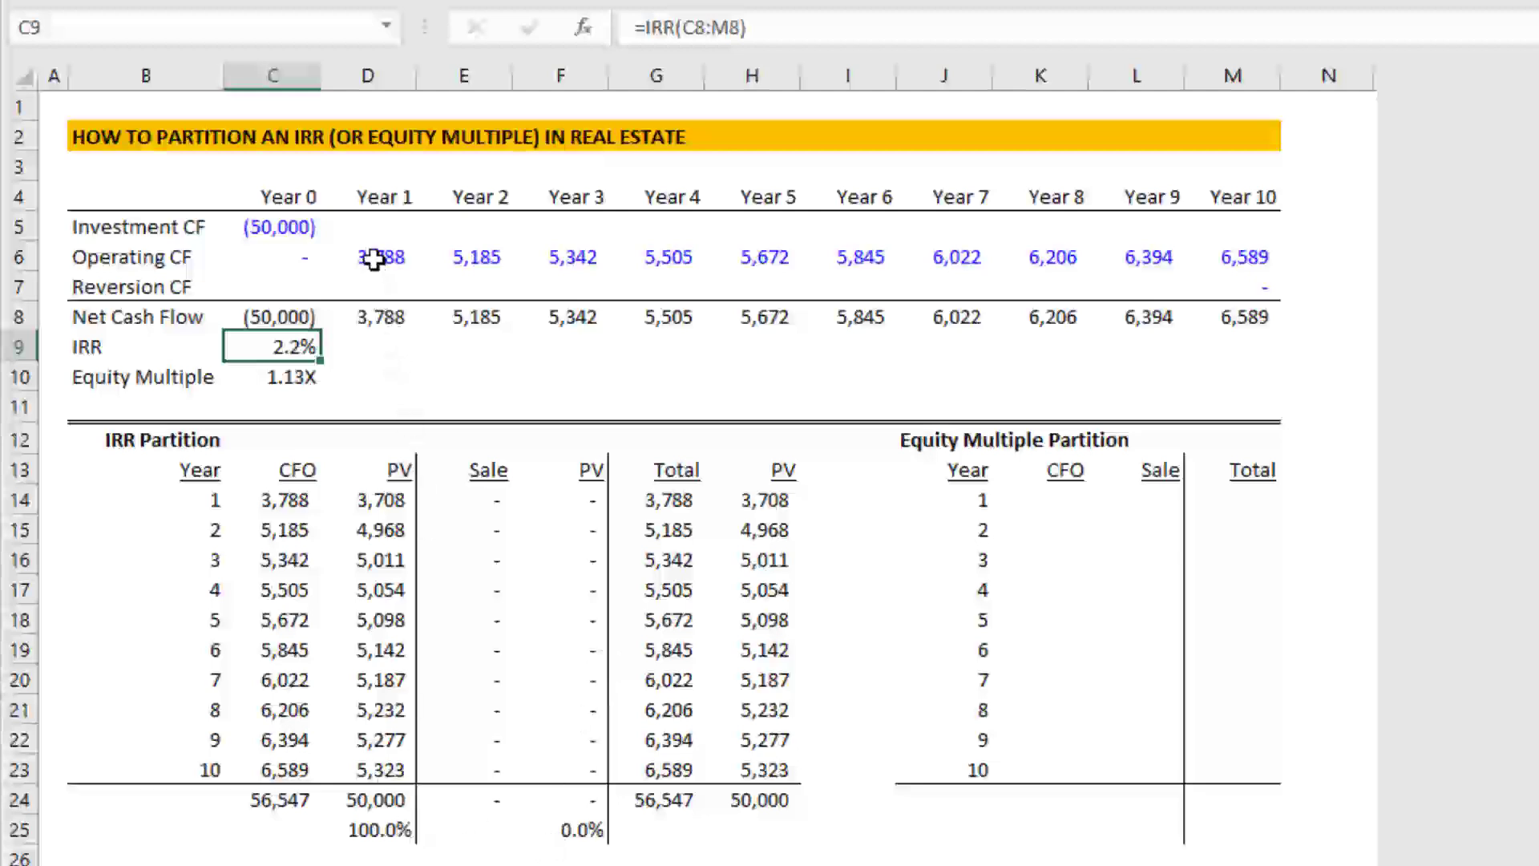
drag(380, 255, 1209, 244)
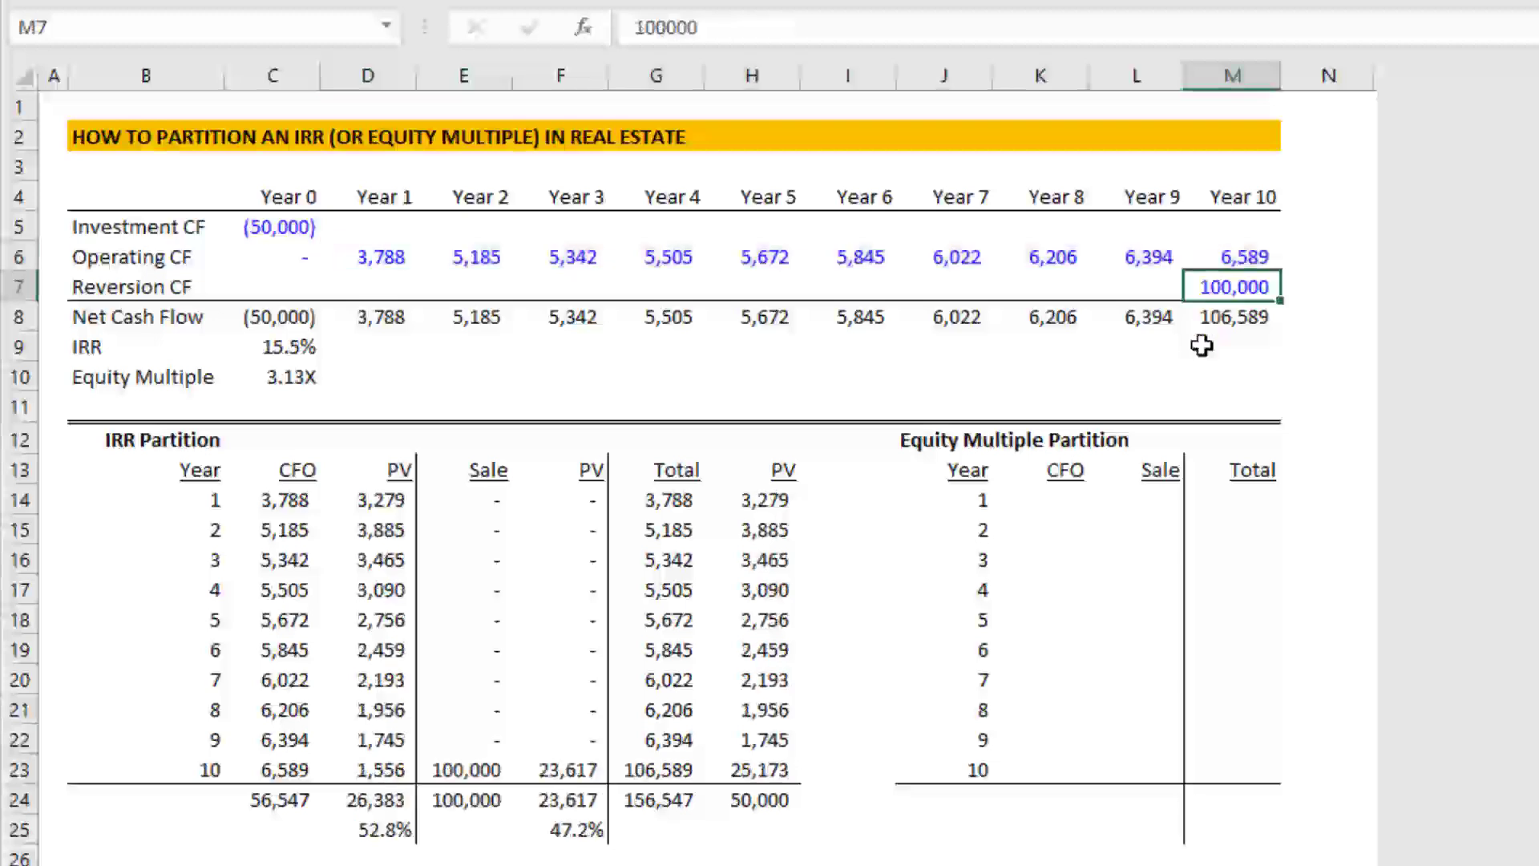
Step: Link the equity partition's year 1 CFO and Sale cells to the IRR partition's year 1 values
click(1070, 502)
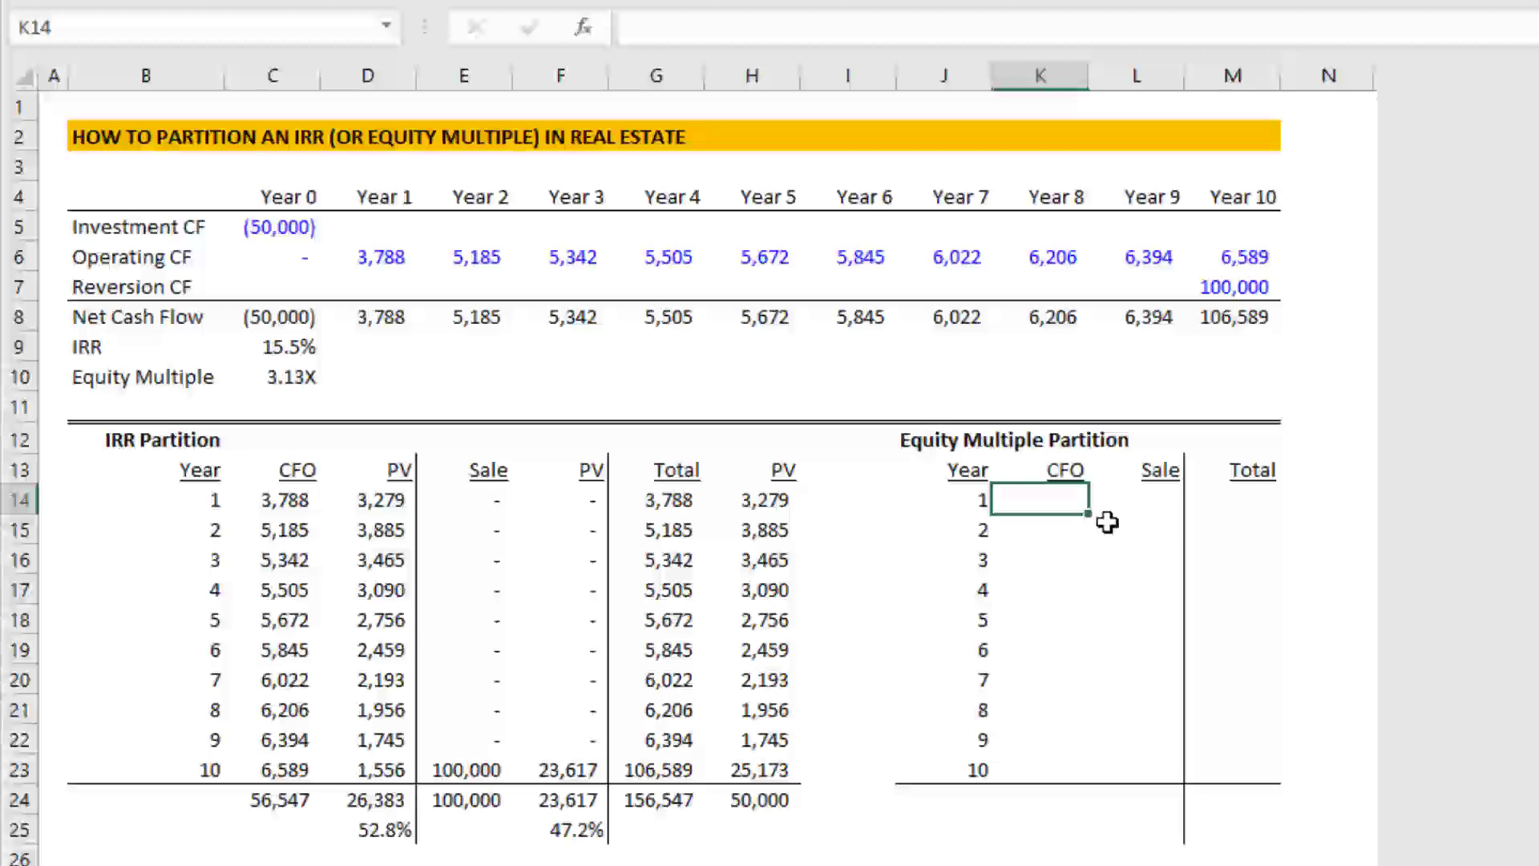
text(=)
key(Left)
key(Left)
key(Left)
key(Left)
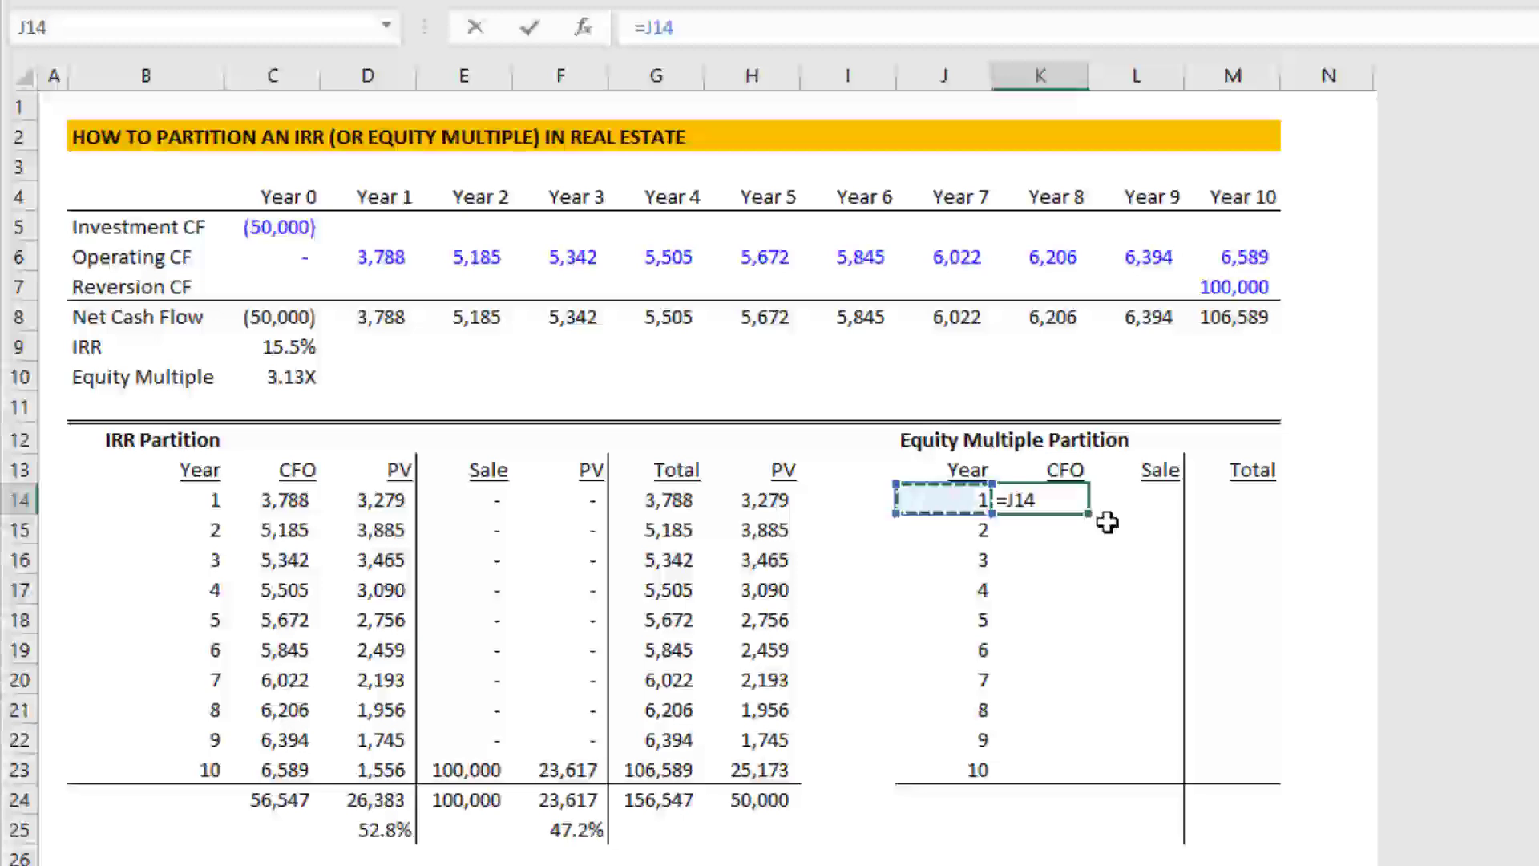
key(Left)
key(Left)
key(Left)
key(Left)
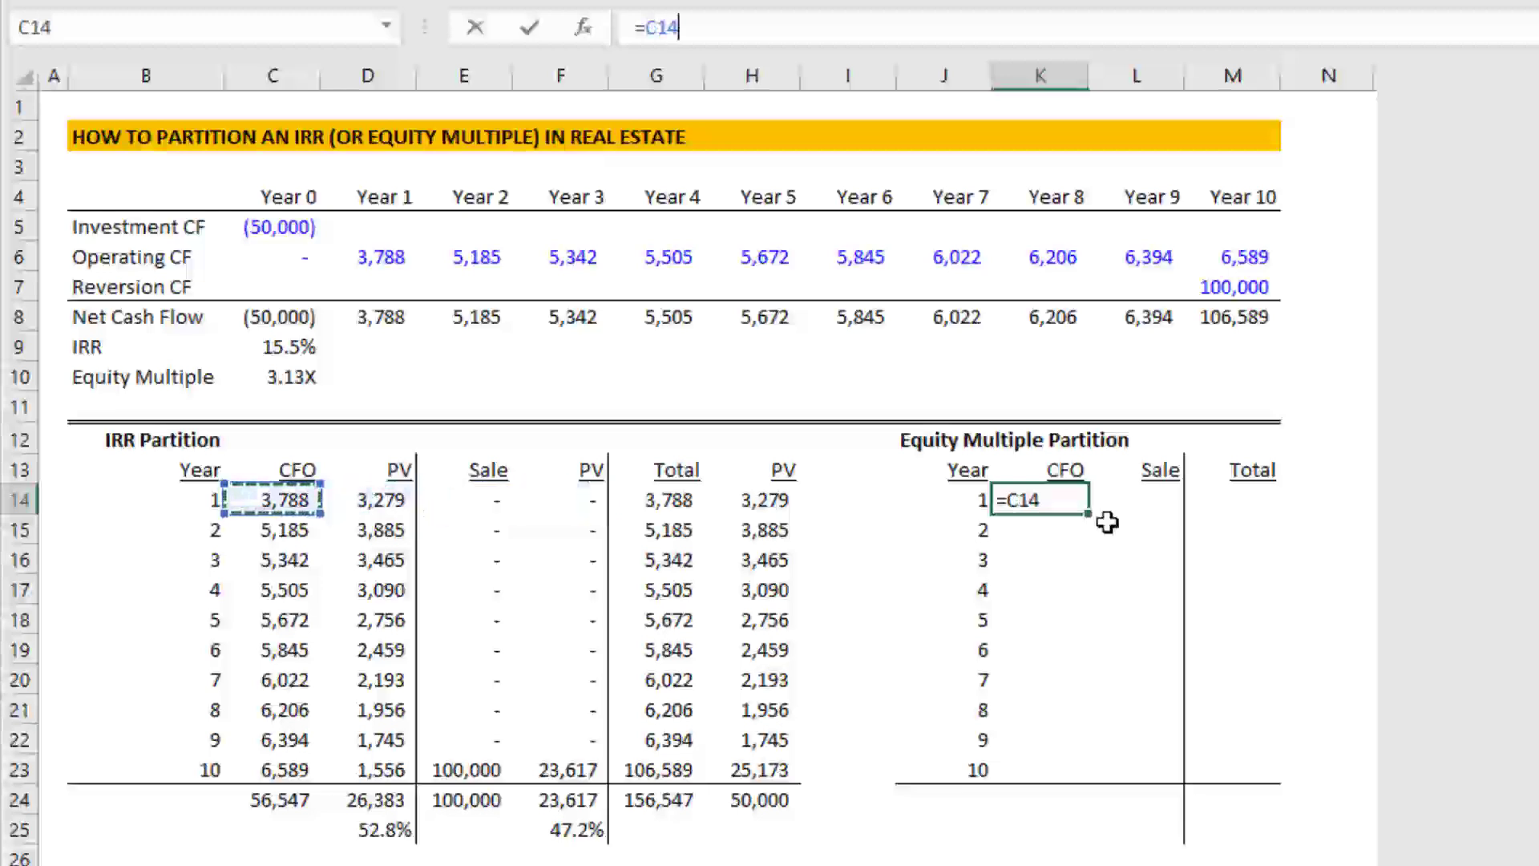
key(Tab)
text(=)
key(Left)
key(Left)
key(Left)
key(Left)
key(Left)
key(Left)
key(Left)
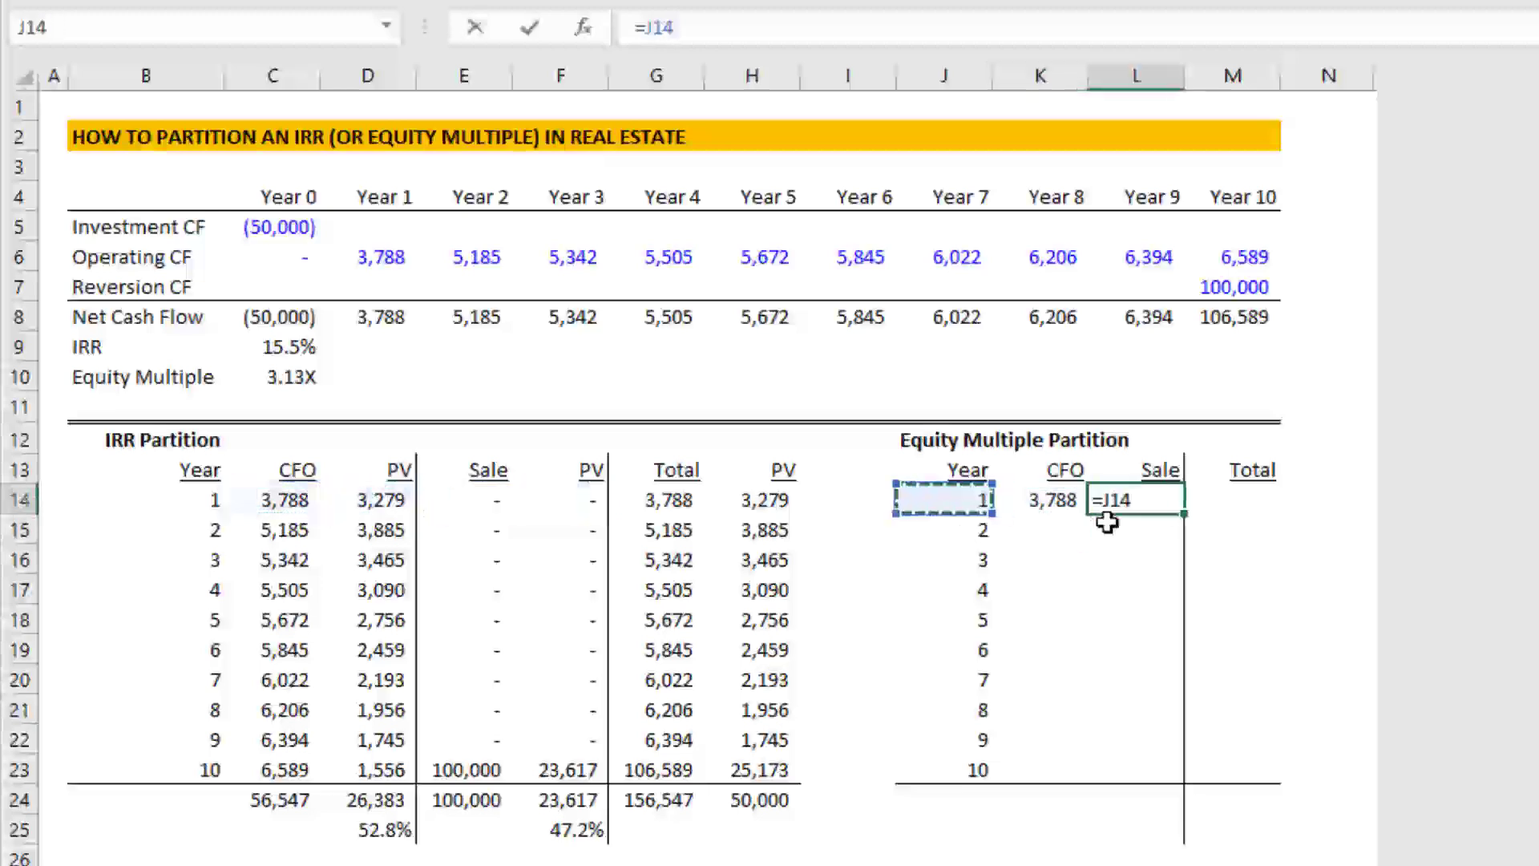
key(Return)
Step: Copy the year 1 CFO and Sale formulas down through year 10
key(Up)
key(Left)
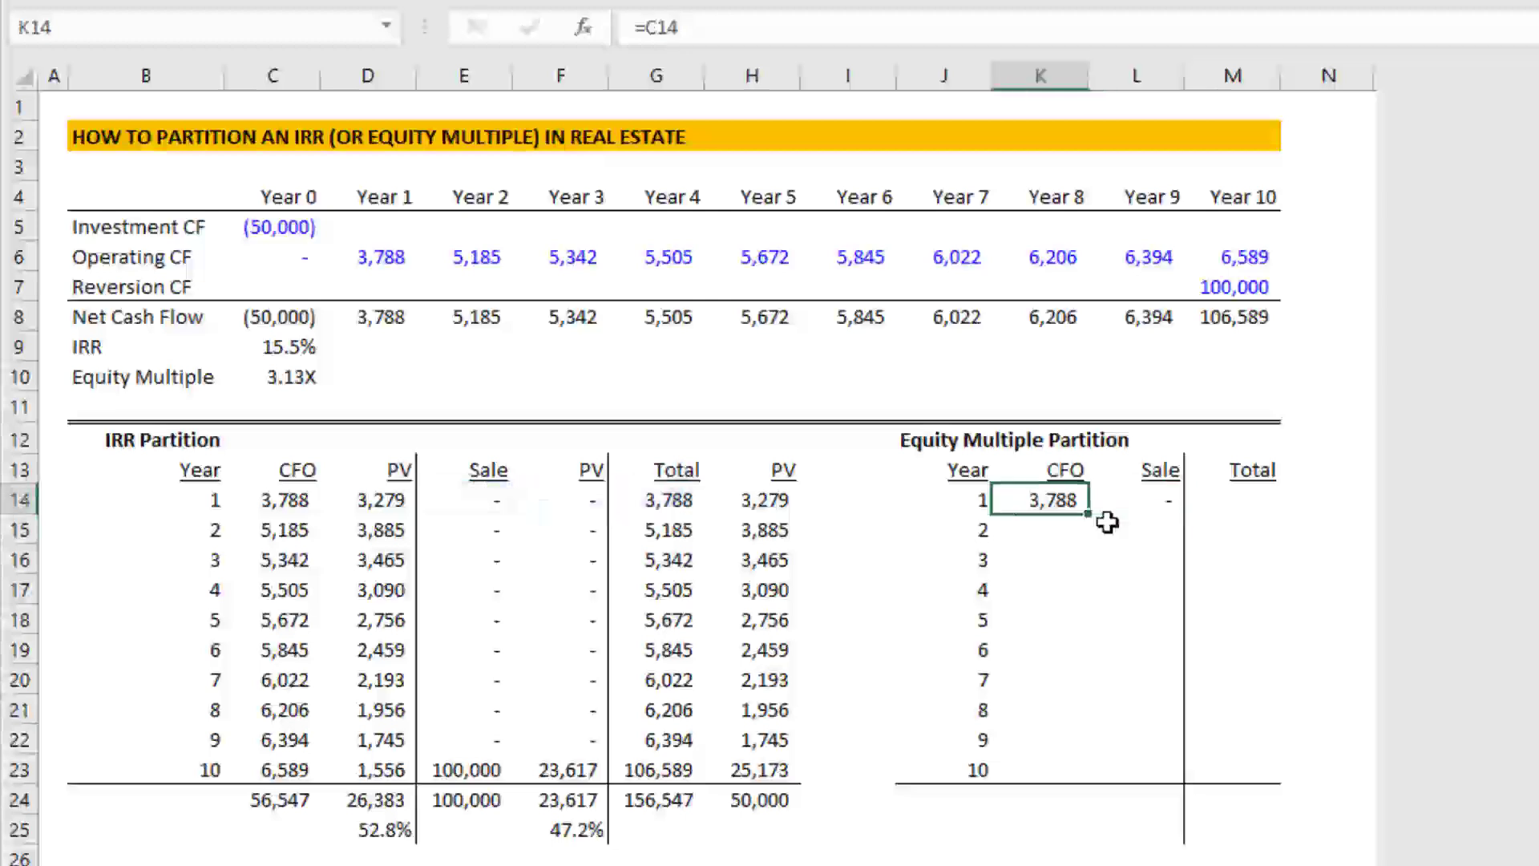
key(shift+Right)
key(ctrl+c)
key(shift+Down)
key(shift+Down)
key(shift+Down)
key(shift+Down)
key(shift+Down)
key(shift+Down)
key(shift+Down)
key(shift+Down)
key(shift+Down)
key(shift+Down)
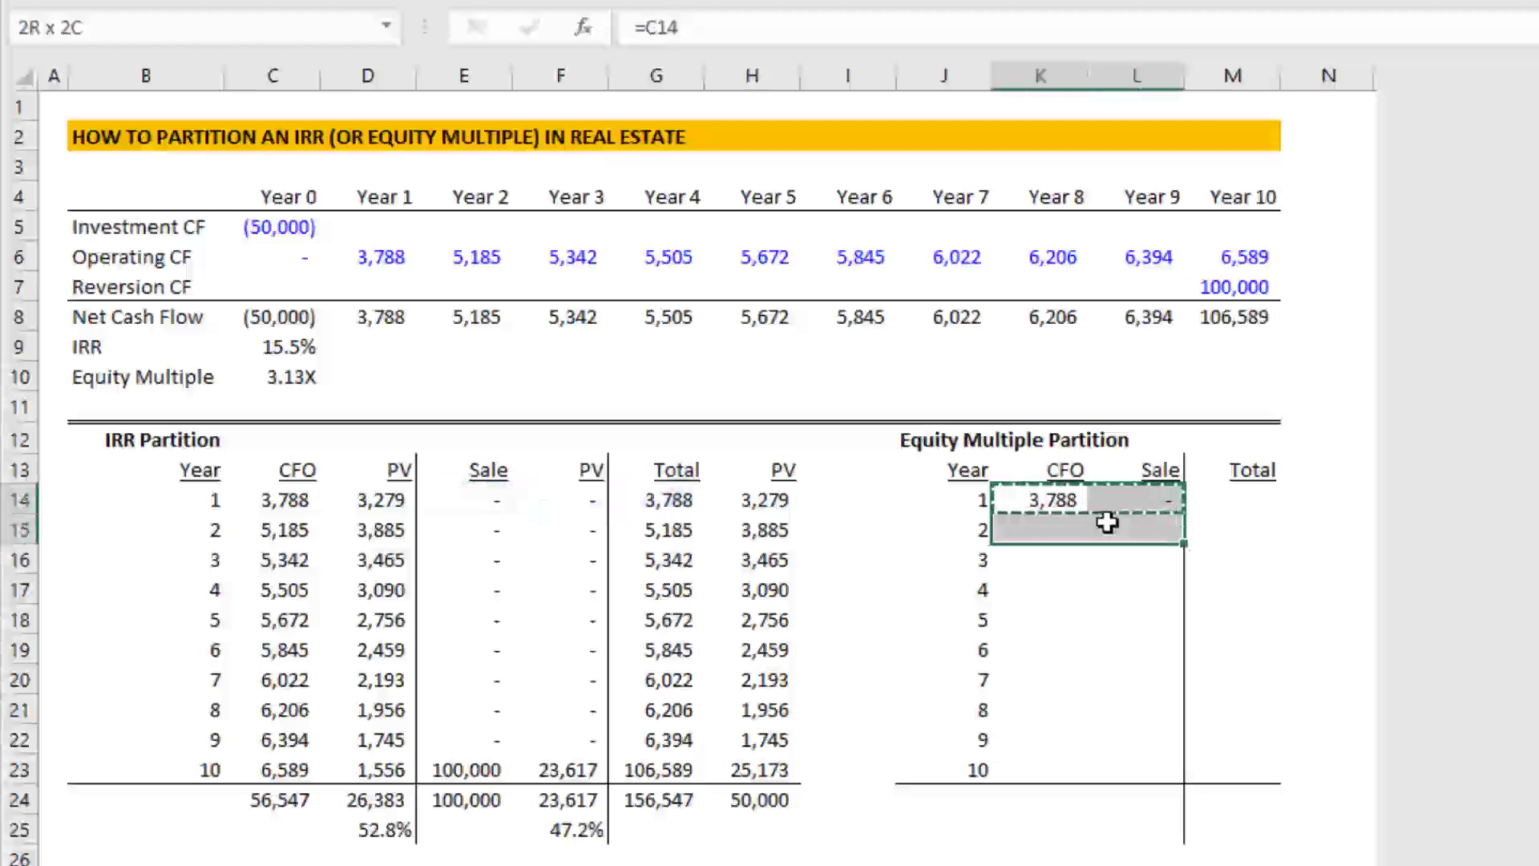
key(ctrl+v)
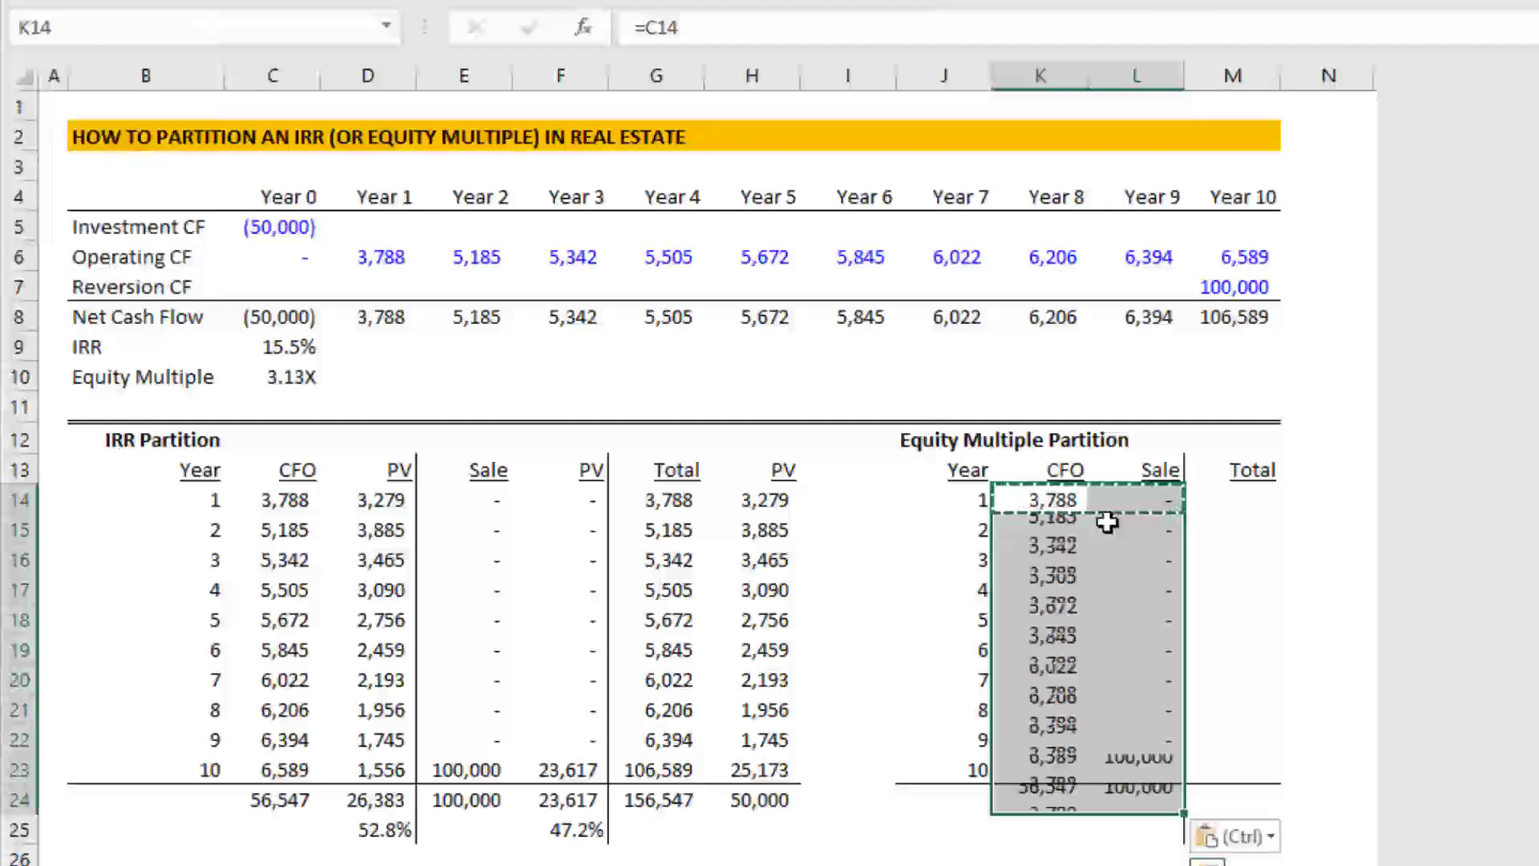
Step: AutoSum the CFO column to 56,547 and copy the sum to the Sale total of 100,000
key(ctrl+Down)
key(alt+equal)
key(Return)
key(Up)
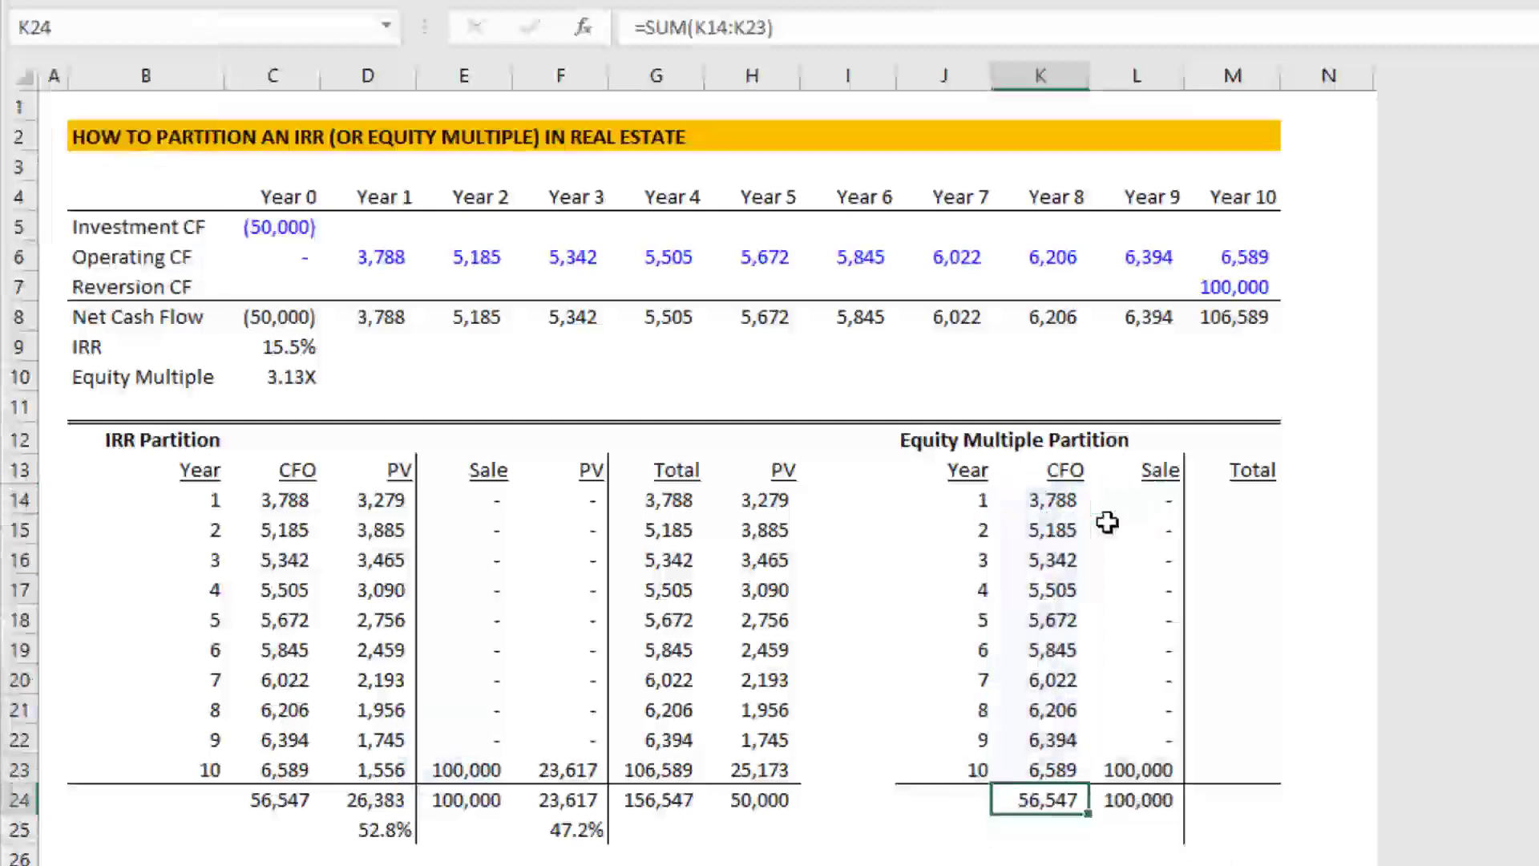
key(ctrl+c)
key(Right)
key(ctrl+v)
key(Up)
key(Up)
key(Up)
key(Up)
key(Up)
key(Up)
key(Up)
key(Up)
key(Up)
key(Up)
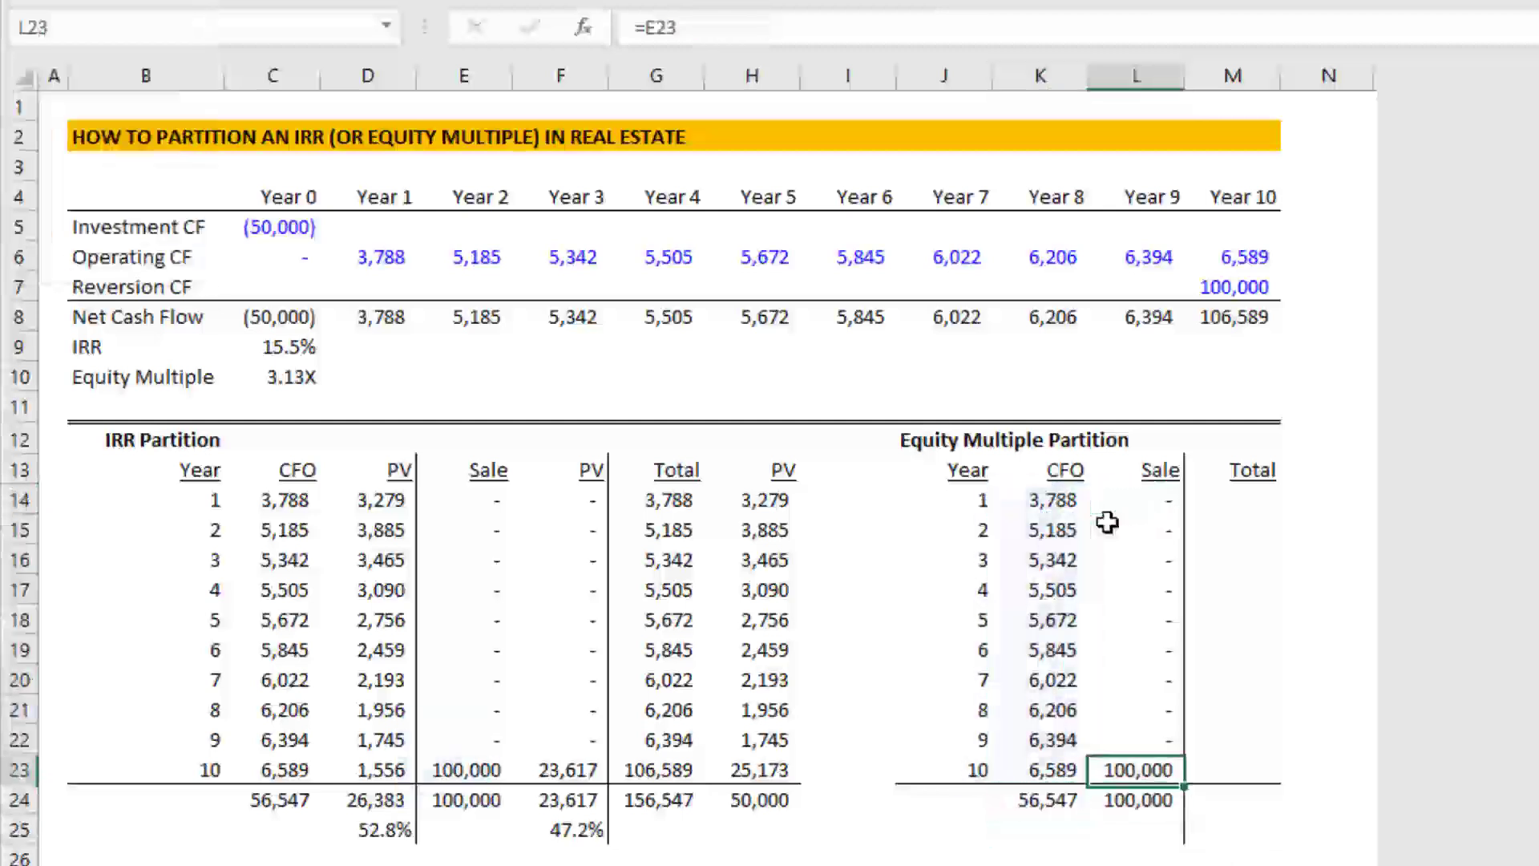
key(Right)
Step: Link the year 1 Total to the IRR partition's total and copy it down through year 10
text(=s+)
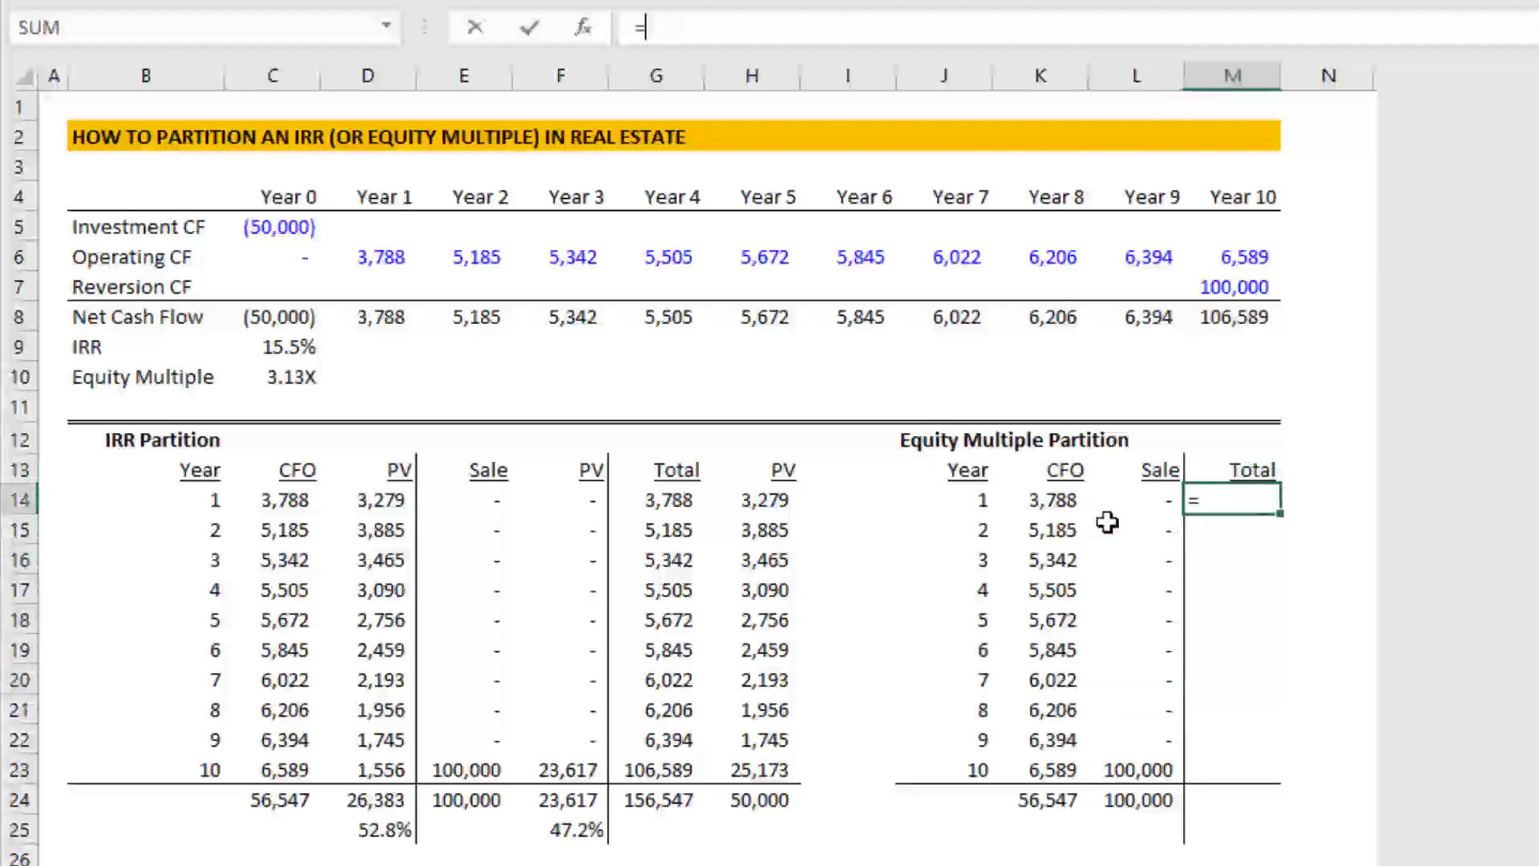
key(Escape)
text(+)
key(Left)
key(Left)
key(Left)
key(Left)
key(Left)
key(Left)
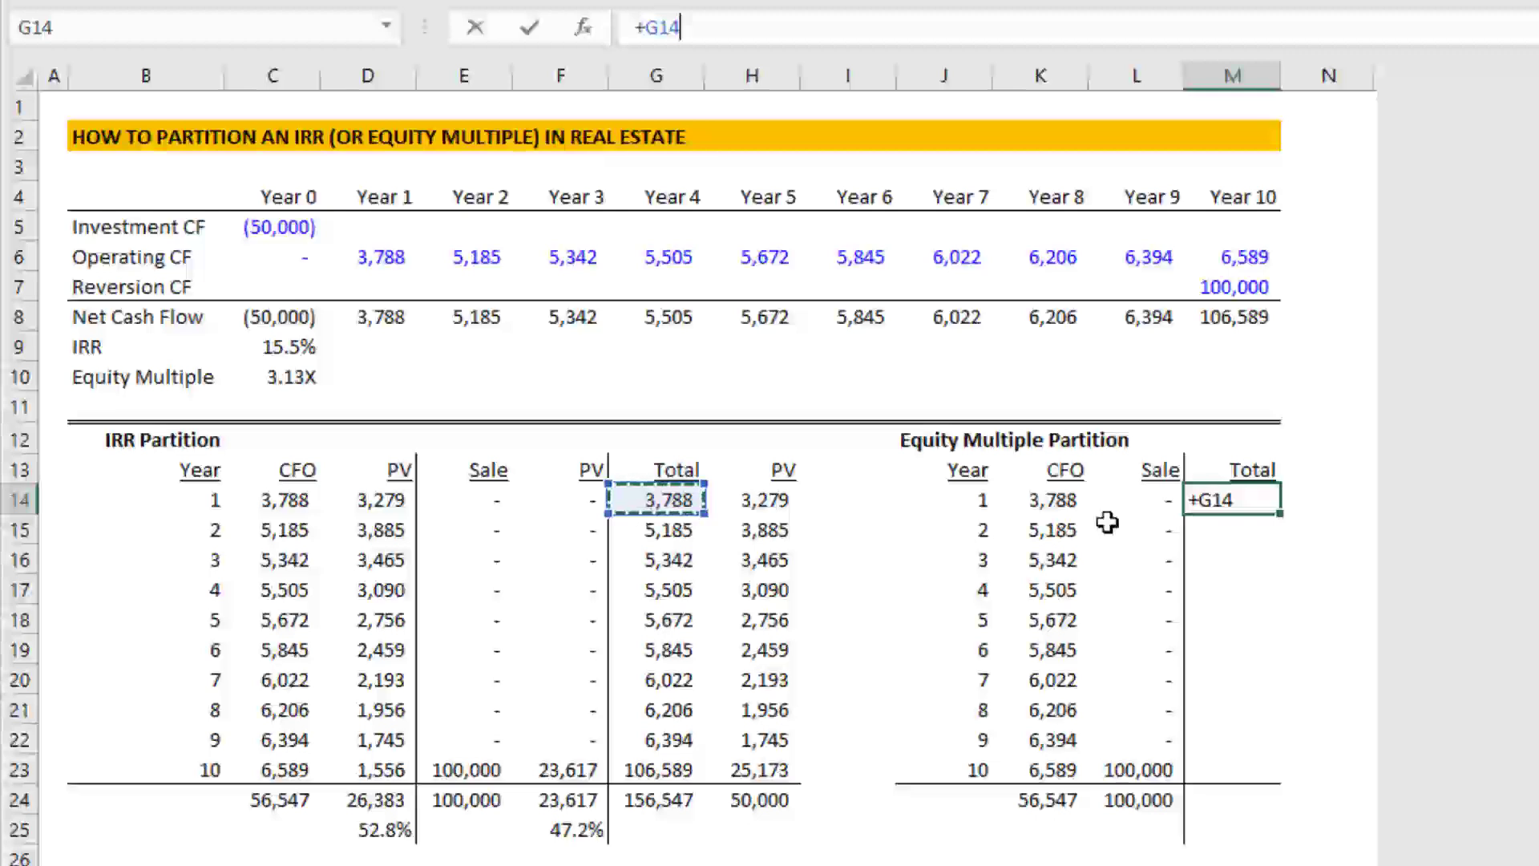
key(ctrl+Return)
key(ctrl+c)
key(shift+Down)
key(shift+Down)
key(shift+Down)
key(shift+Down)
key(shift+Down)
key(shift+Down)
key(shift+Down)
key(shift+Down)
key(shift+Down)
key(shift+Down)
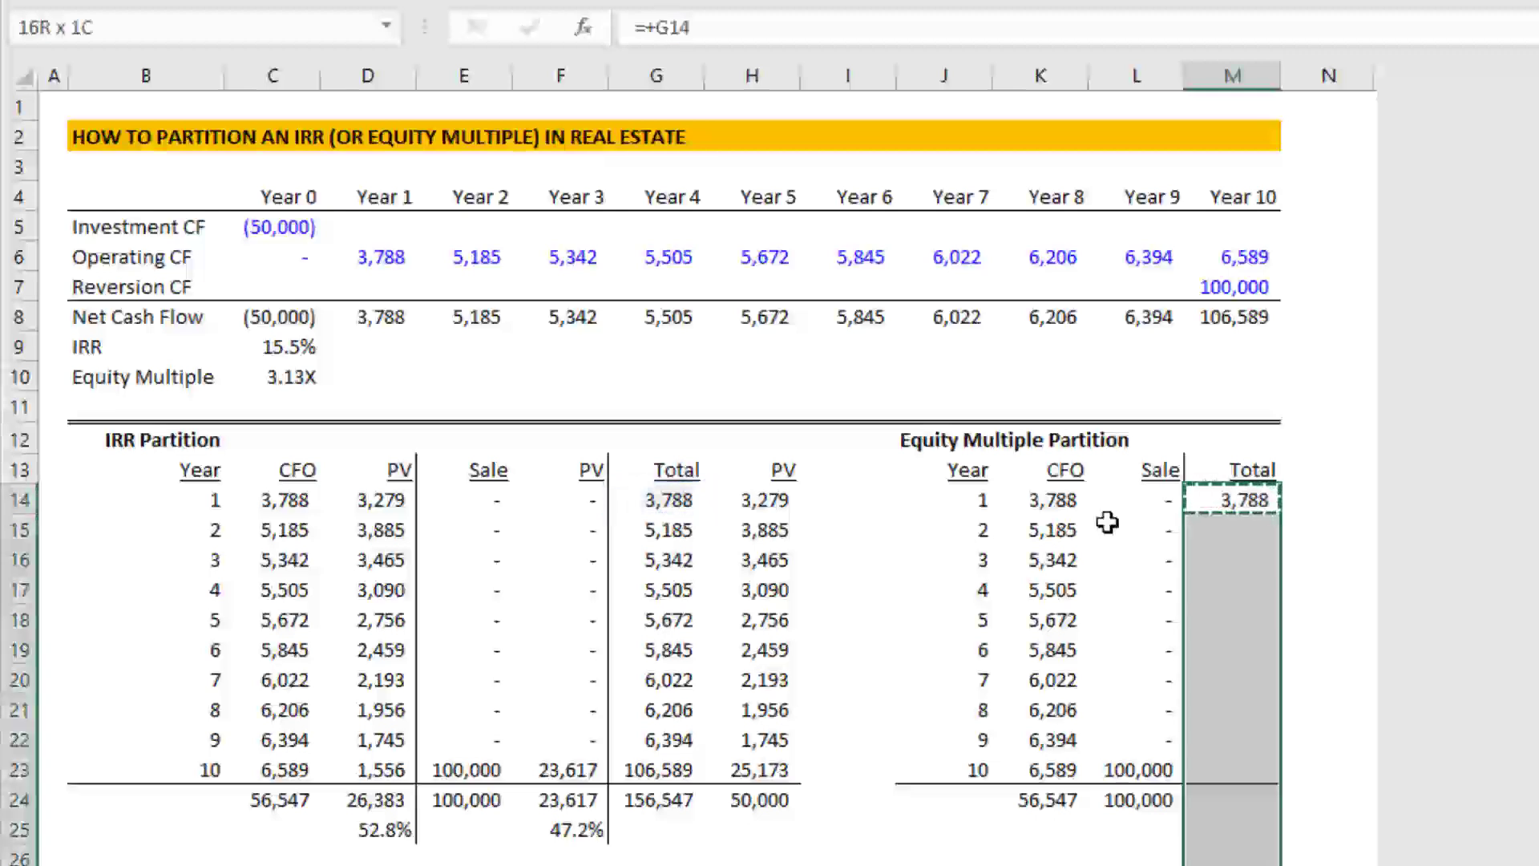
key(shift+Up)
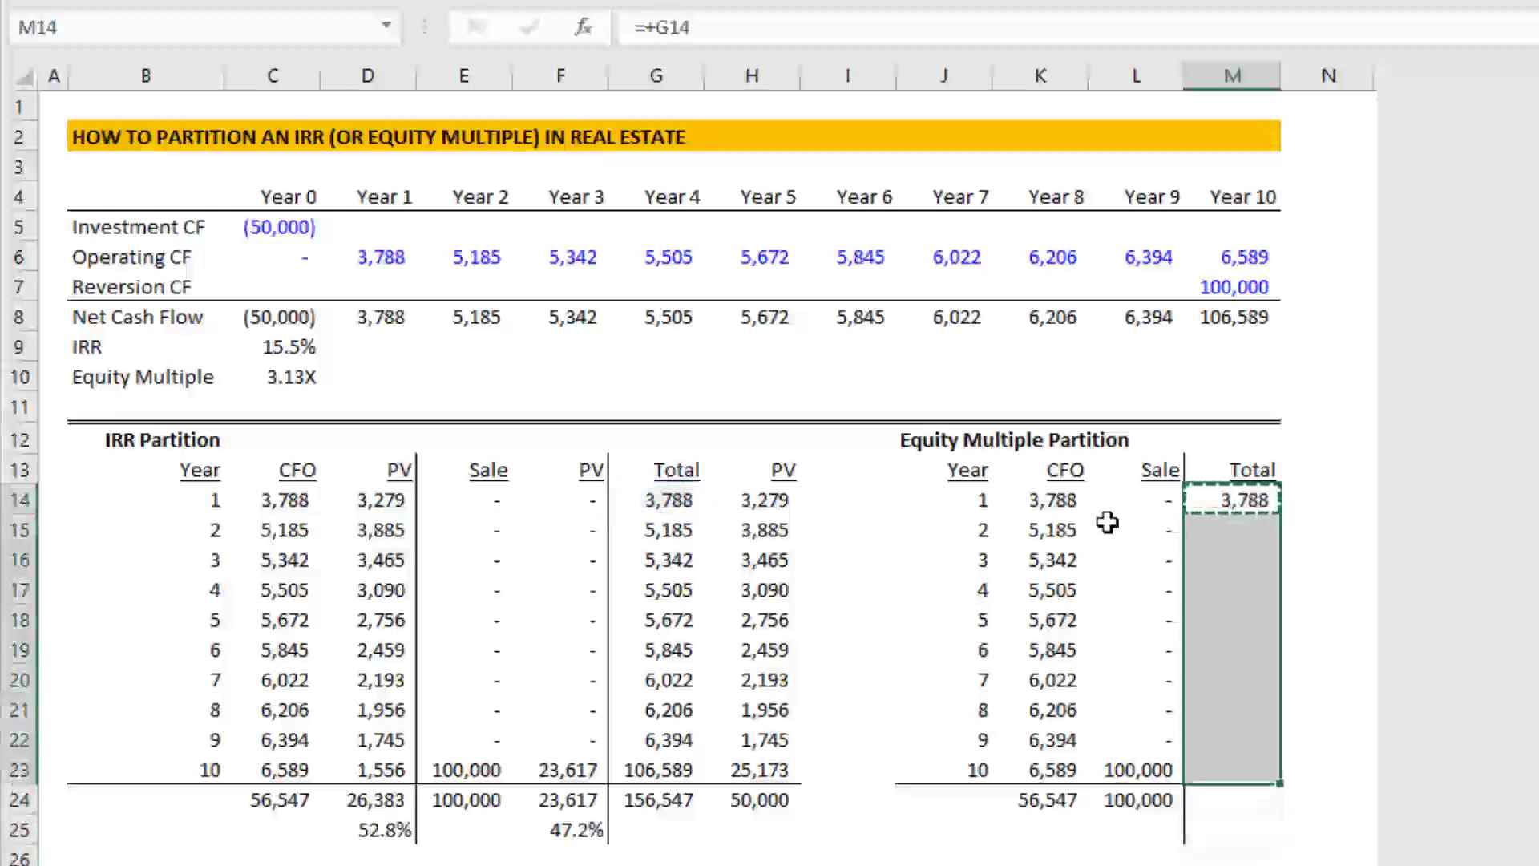
key(ctrl+v)
Step: AutoSum the Total column to a grand total of 156,547
key(ctrl+Down)
key(Down)
key(alt+equal)
key(Return)
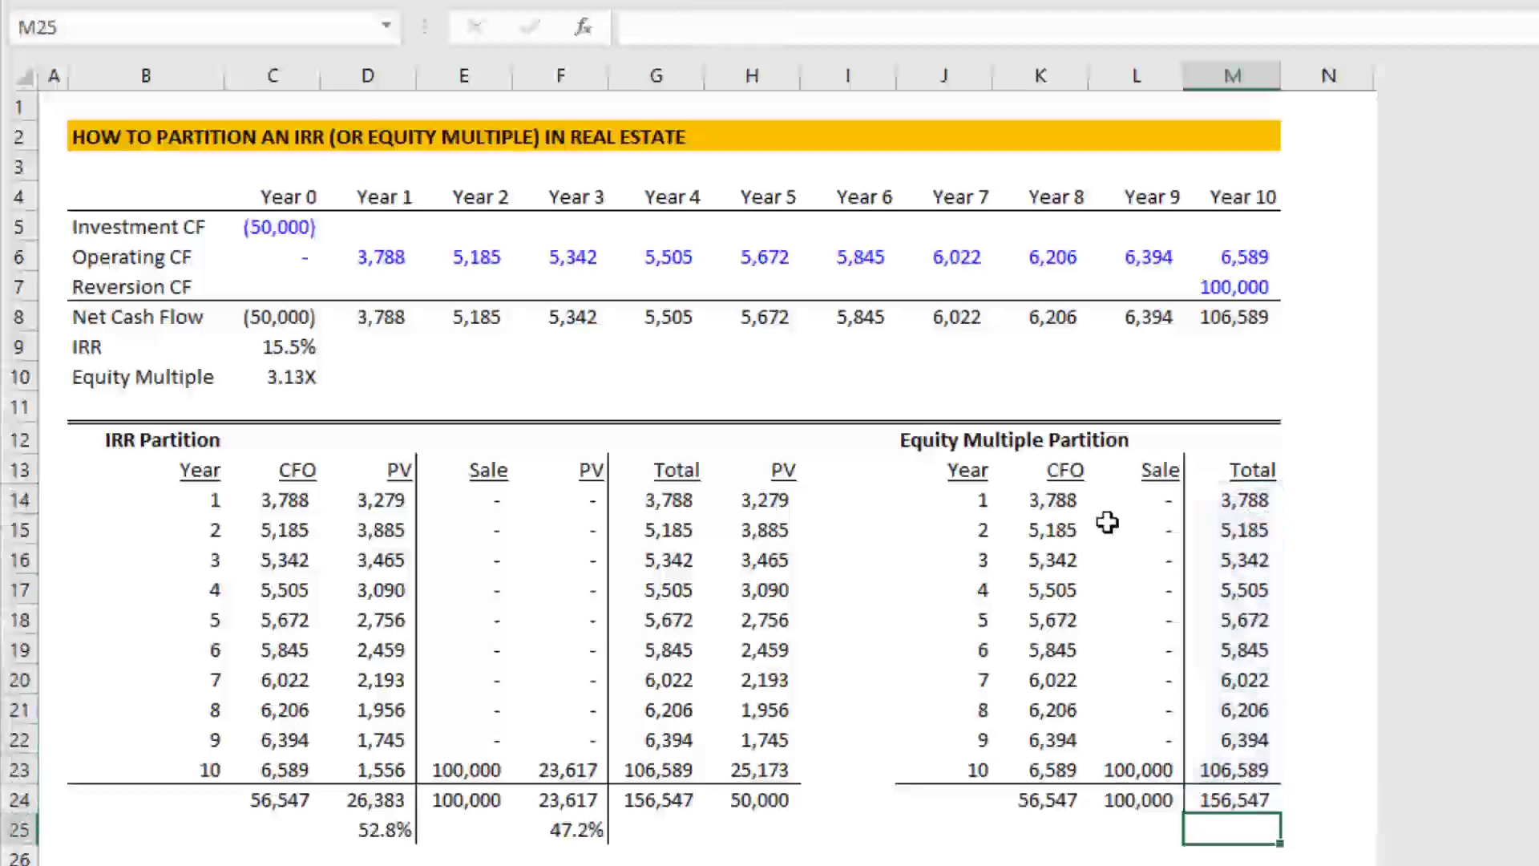
Step: Compute the CFO share as CFO total over absolute grand total (36.1%) and copy it for Sale (63.9%)
key(Left)
key(Left)
text(=)
key(Up)
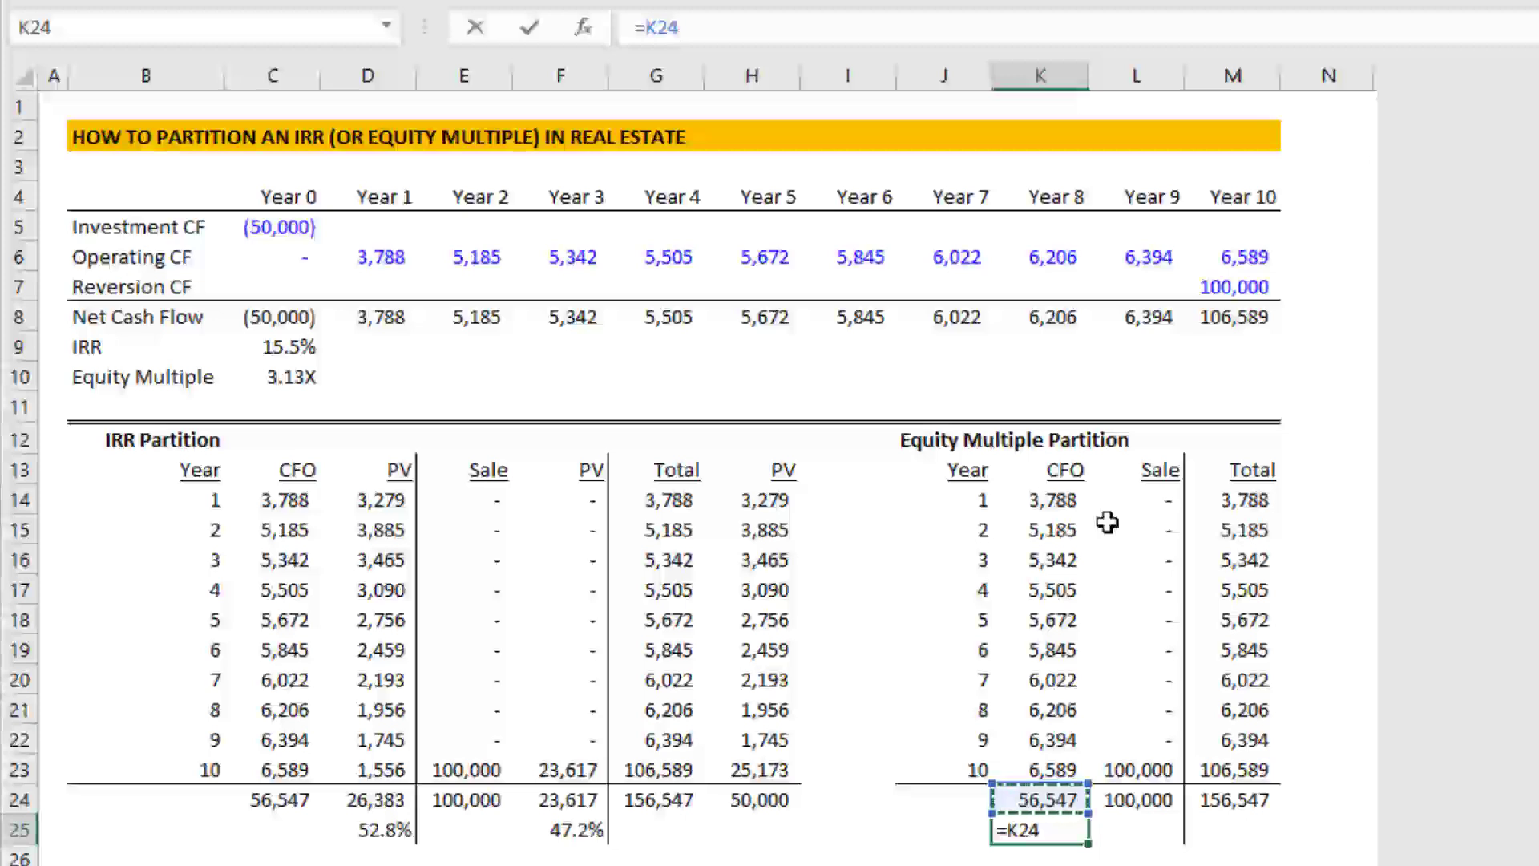
text(/)
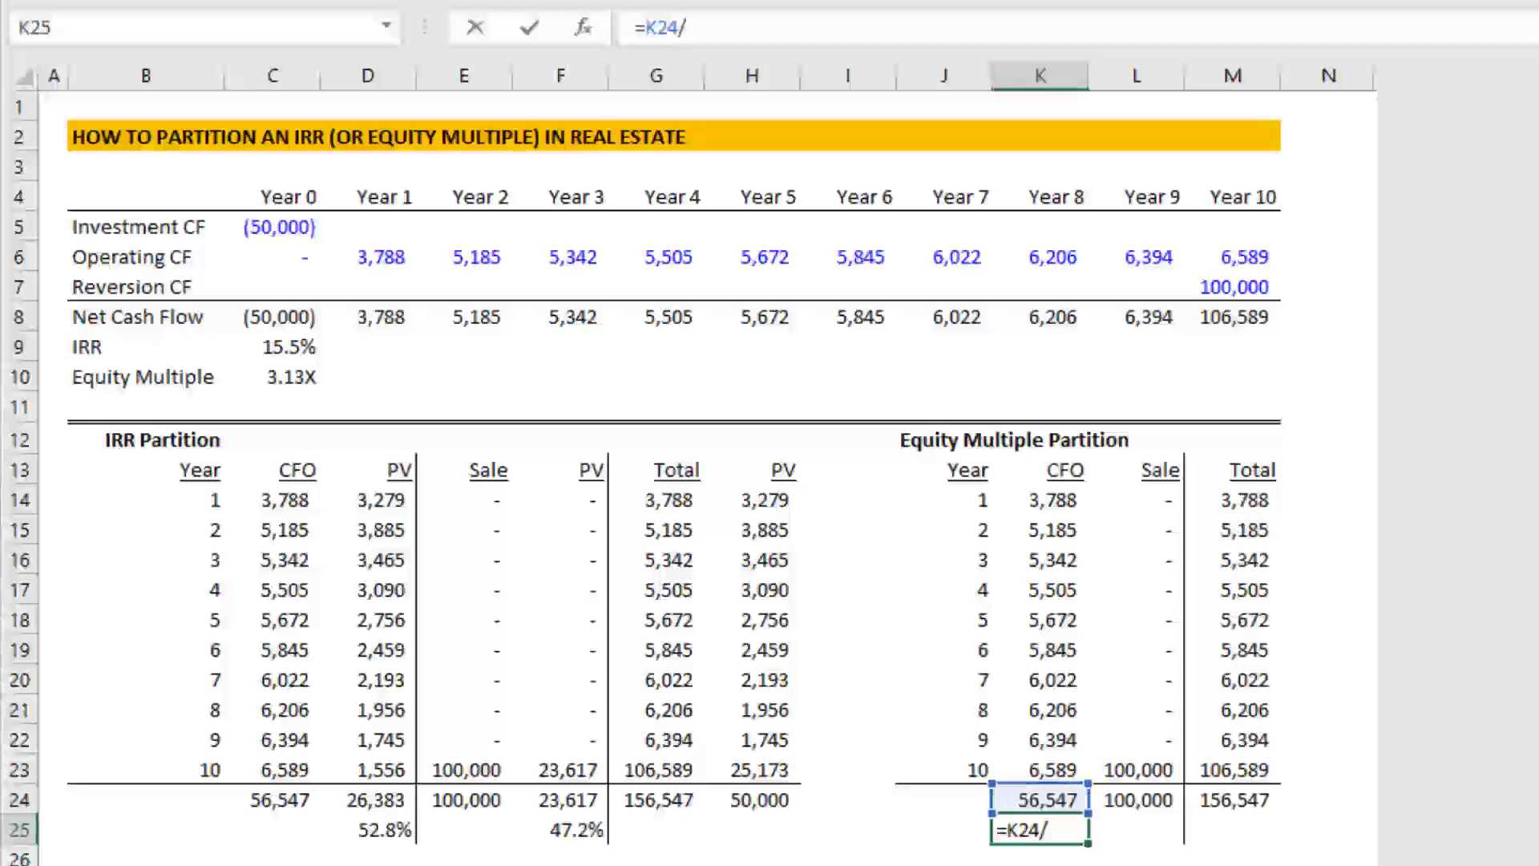
key(Up)
key(Right)
key(Right)
key(F4)
key(Return)
key(Up)
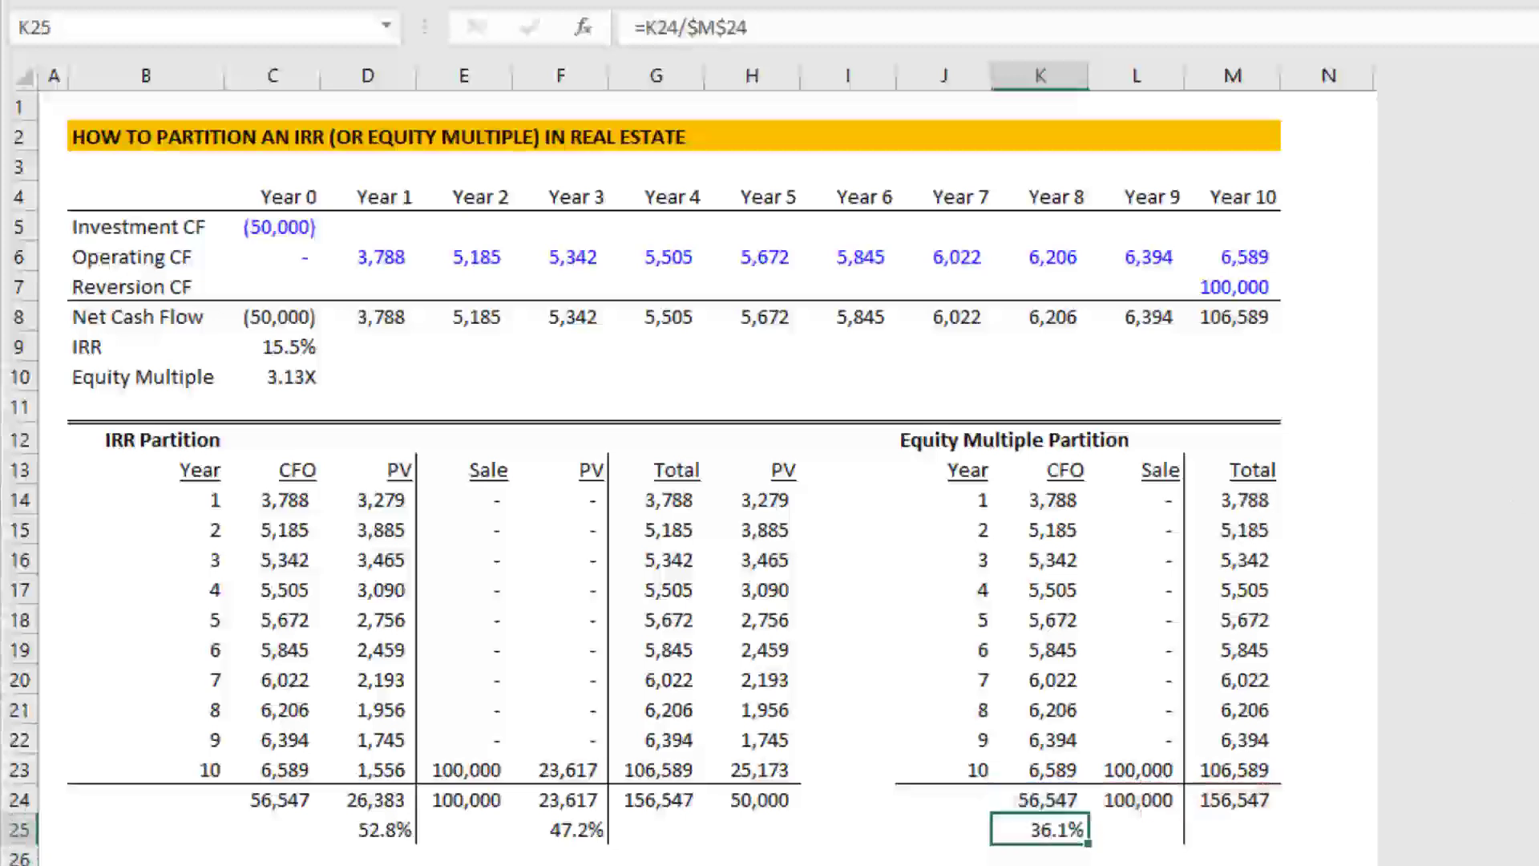
key(ctrl+c)
key(Right)
key(ctrl+v)
key(Escape)
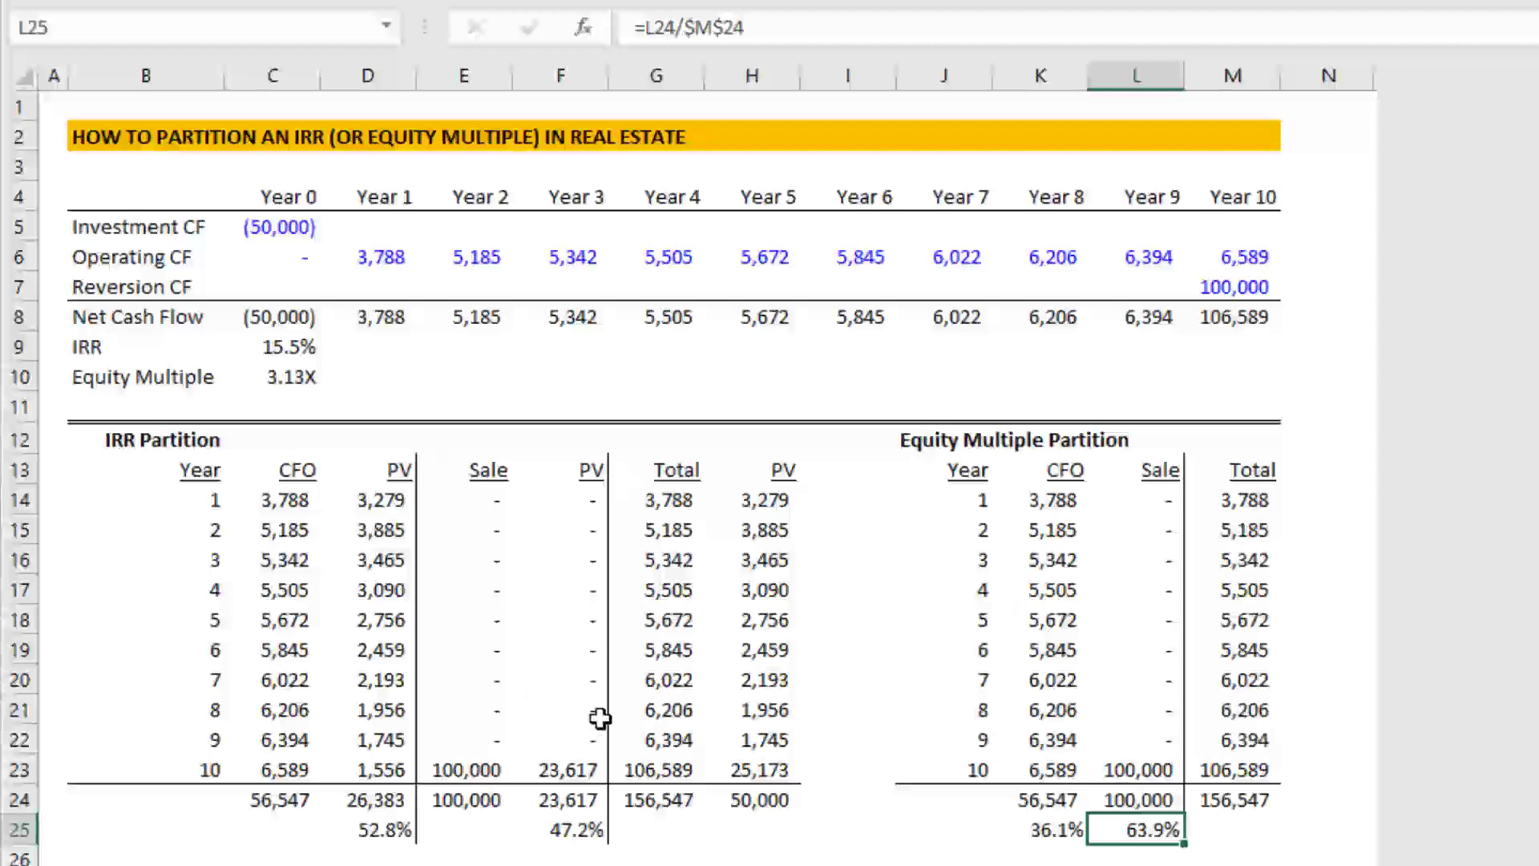
Step: Reset the Year 10 reversion to 0, then enter 50,000 in its place
click(1249, 295)
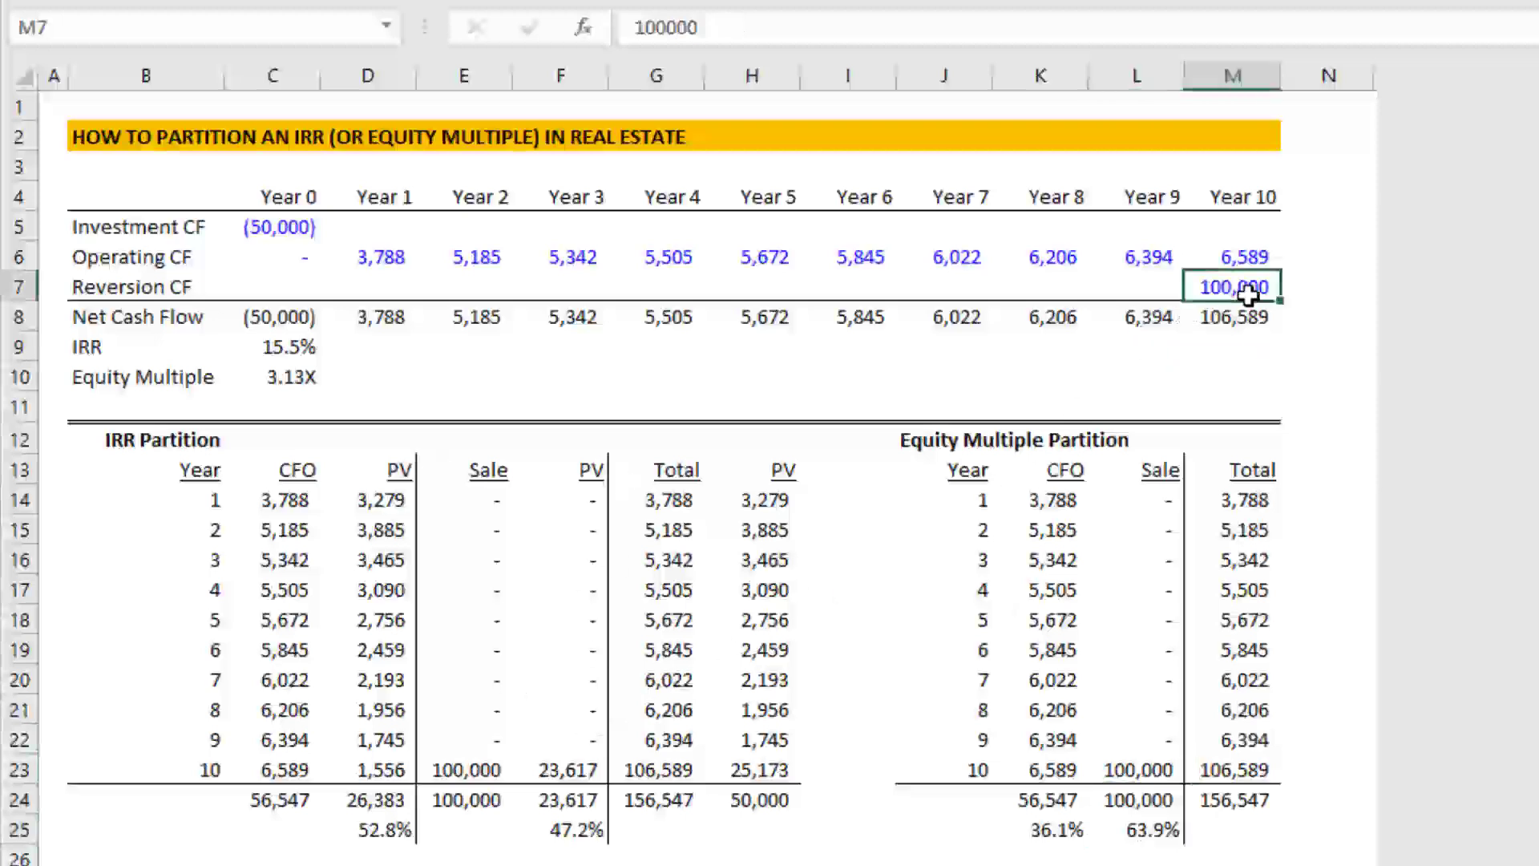
text(0)
key(Return)
click(1248, 295)
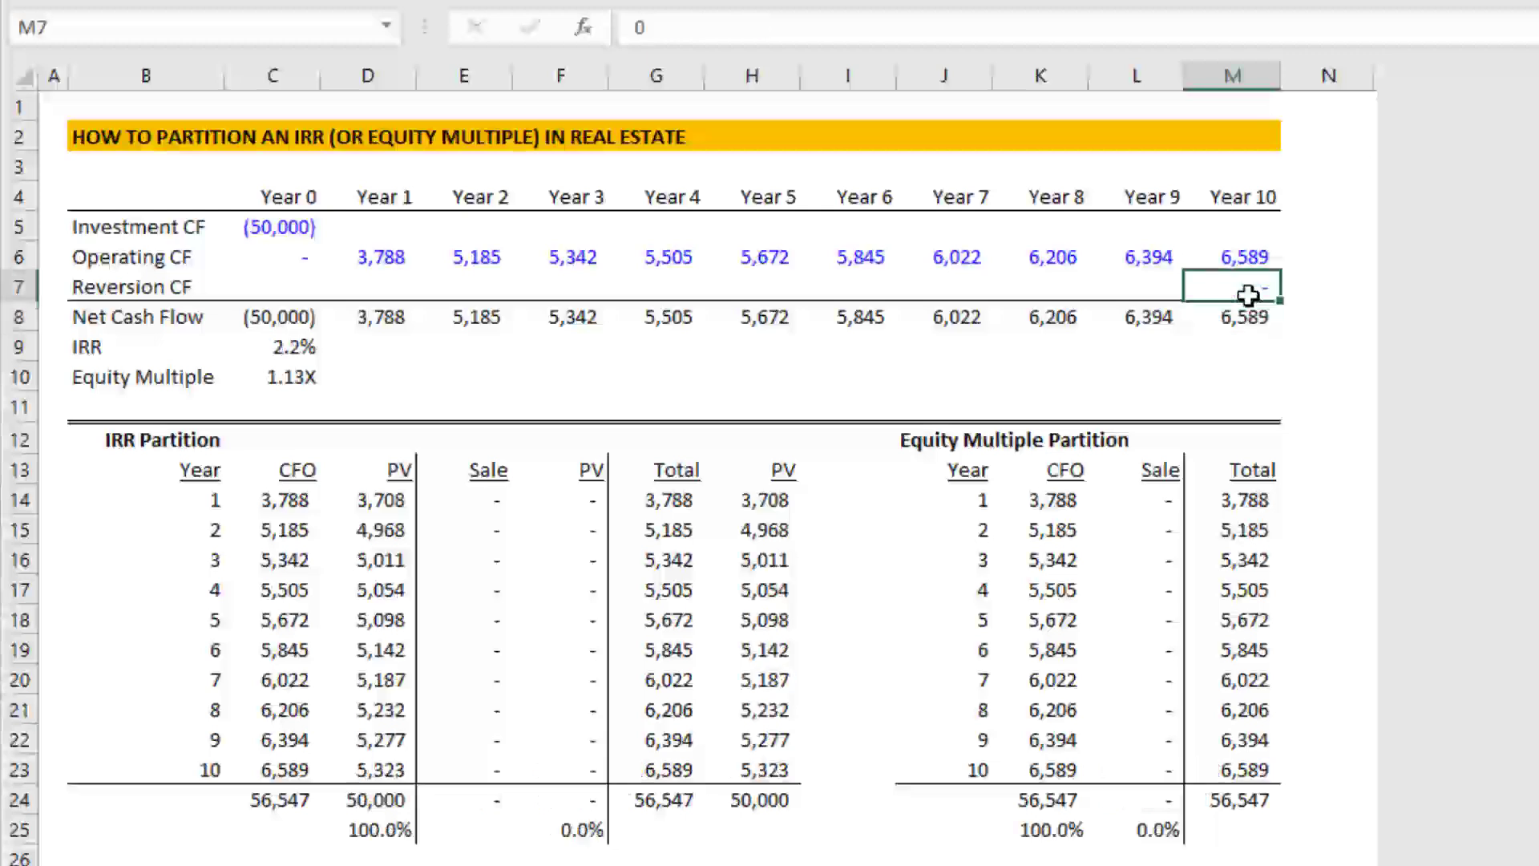
text(50000)
key(Return)
Step: Review the CFO and Sale share formulas, now 53.1% and 46.9%
click(1248, 295)
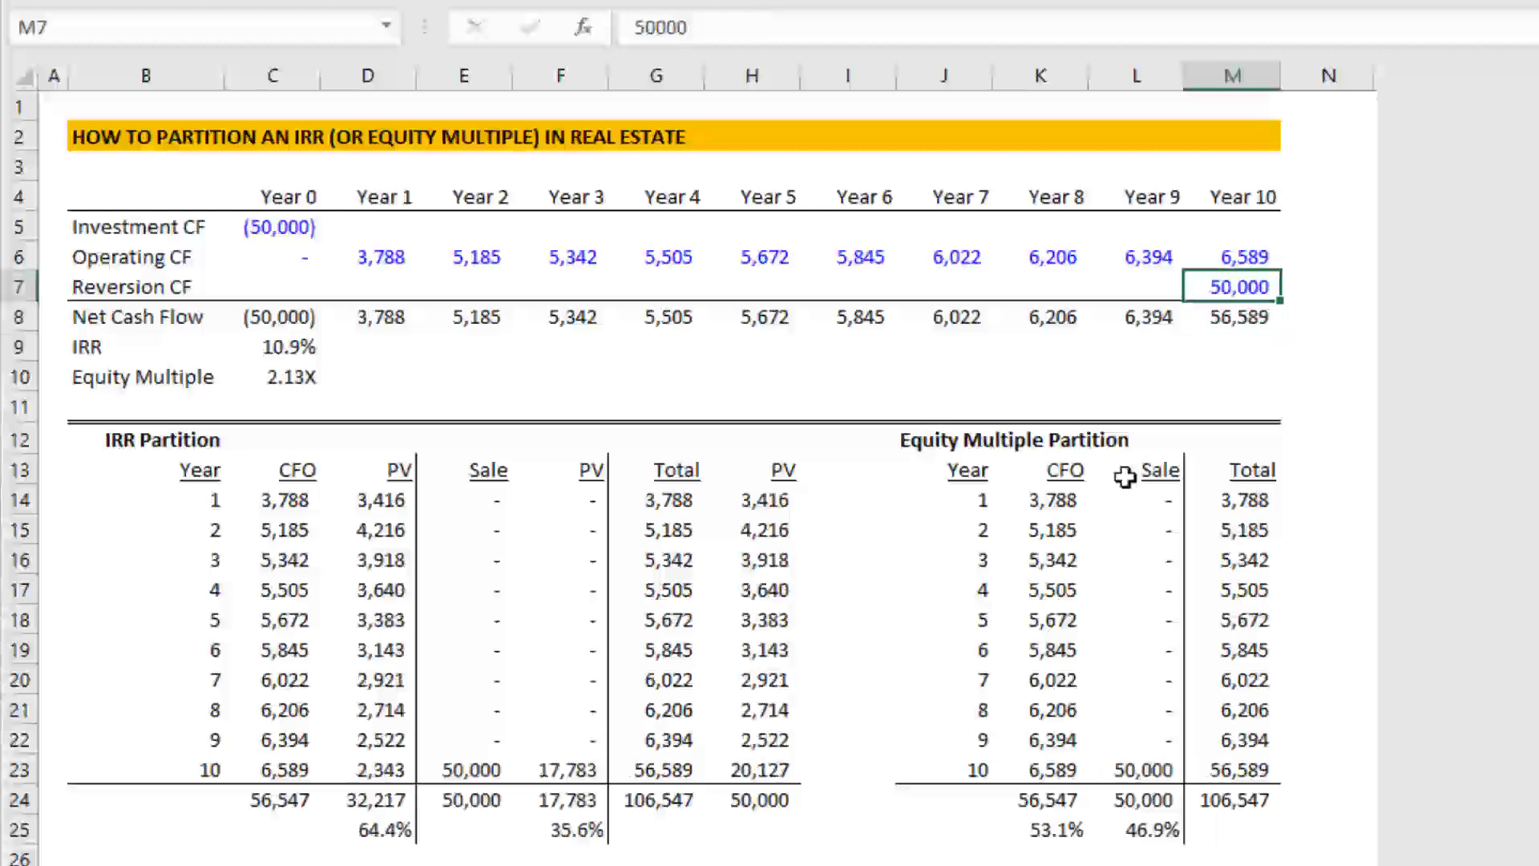
click(1055, 830)
key(Right)
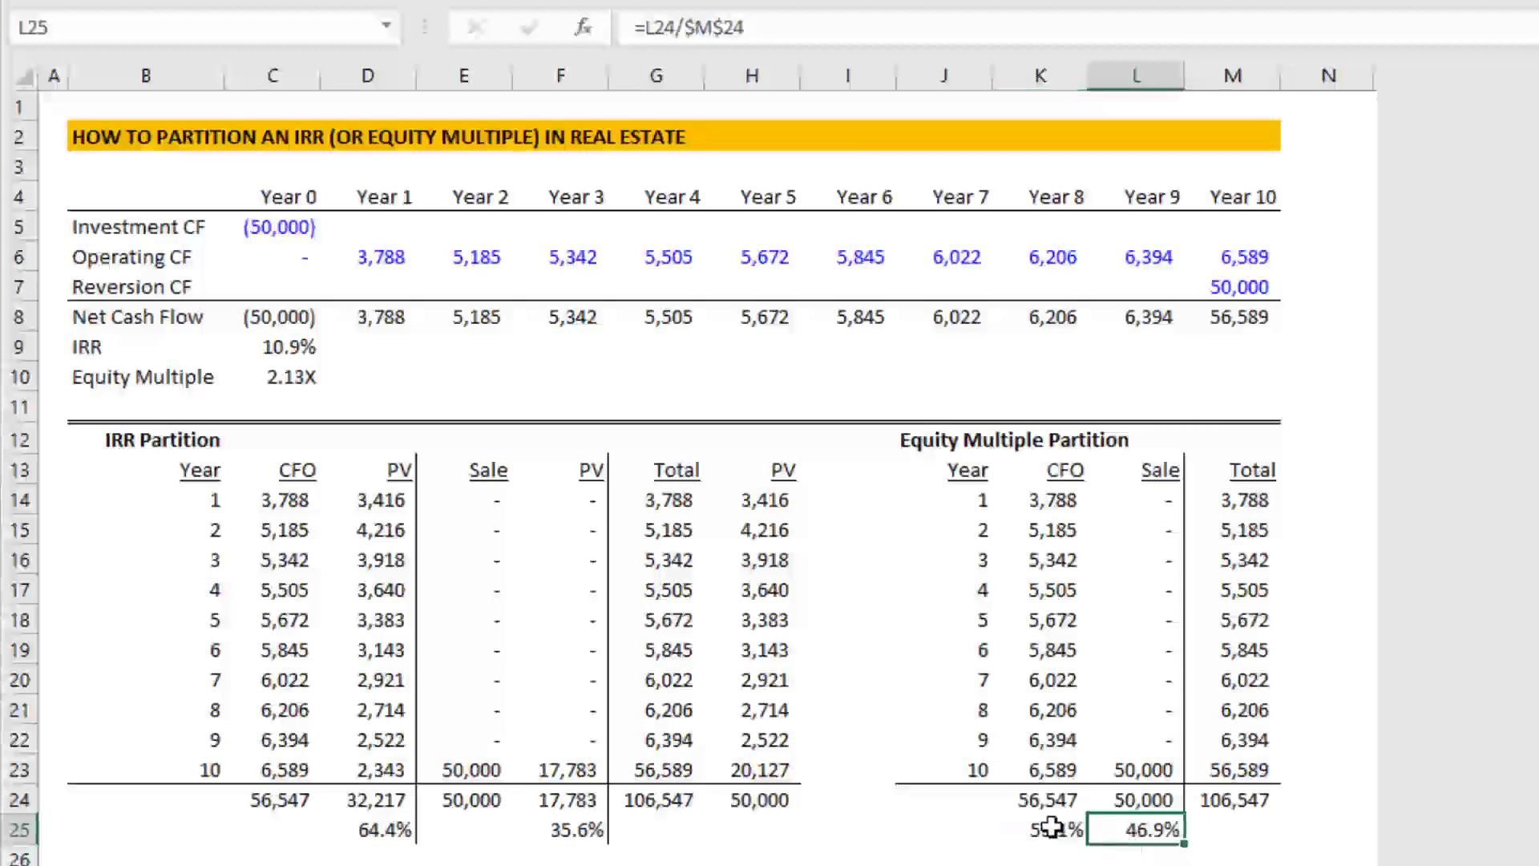
click(1053, 828)
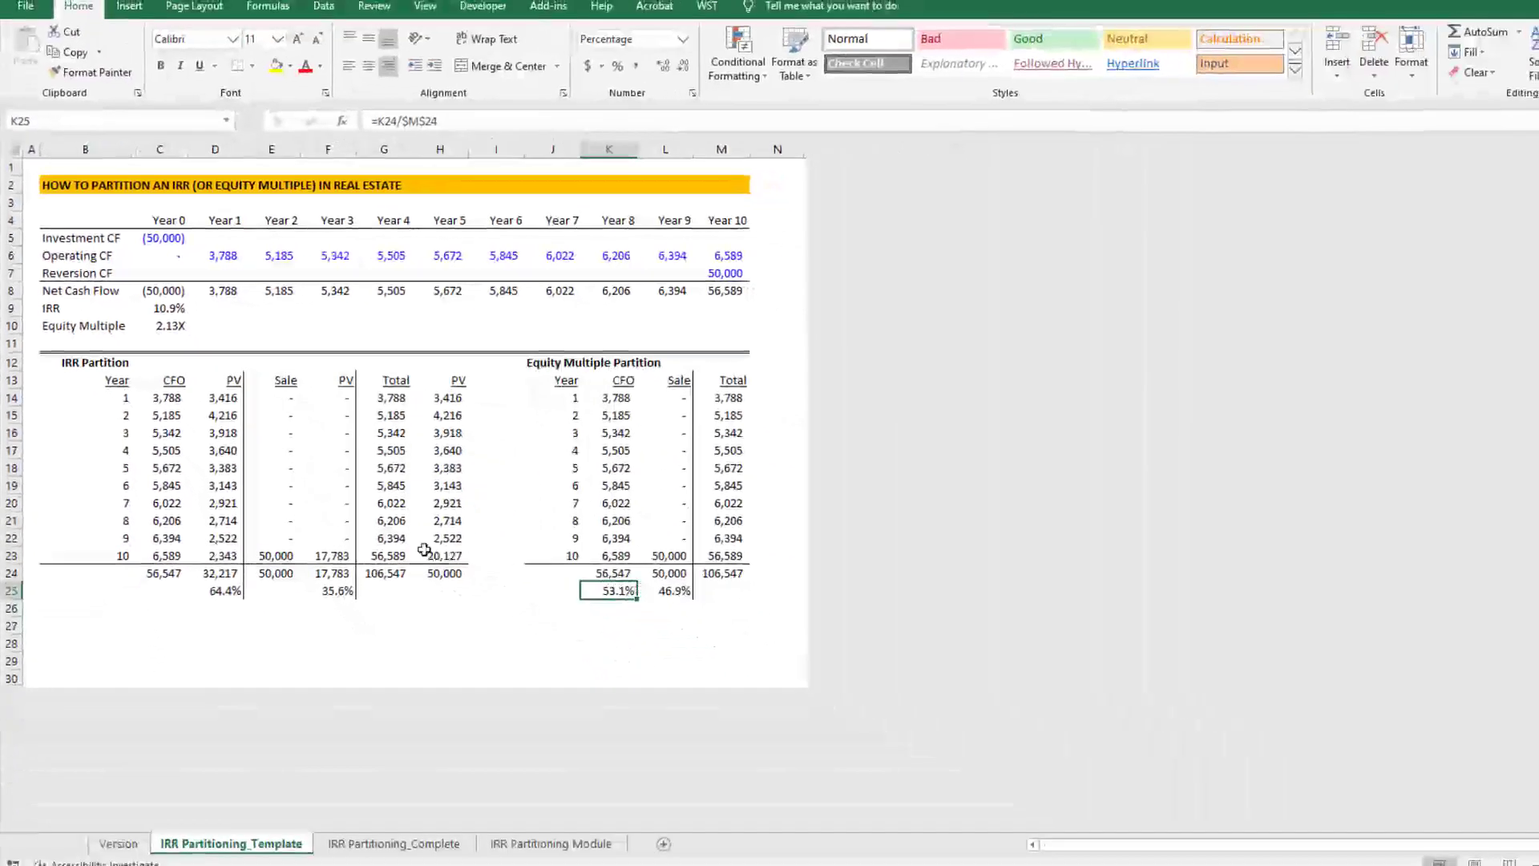